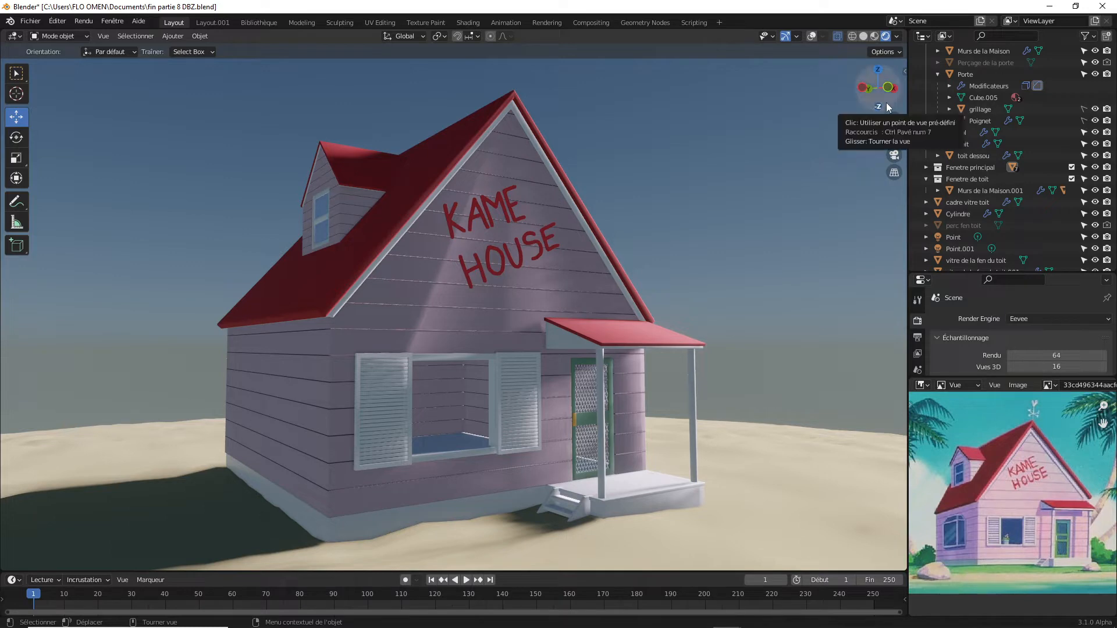
pyautogui.moveTo(885, 102); pyautogui.dragTo(842, 107)
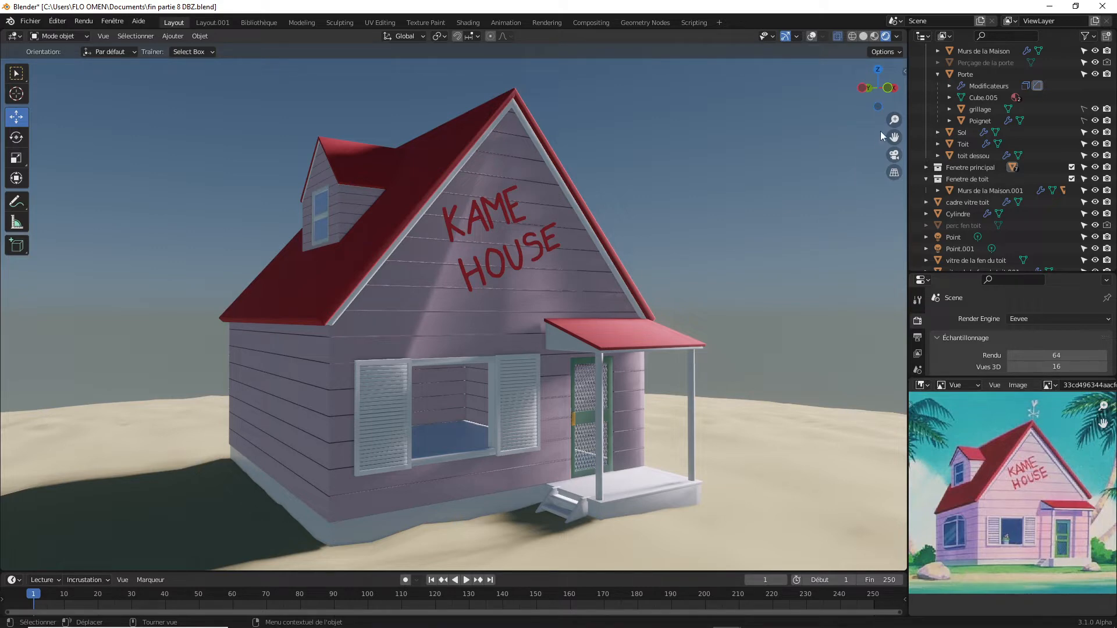
pyautogui.moveTo(888, 104); pyautogui.dragTo(1010, 105)
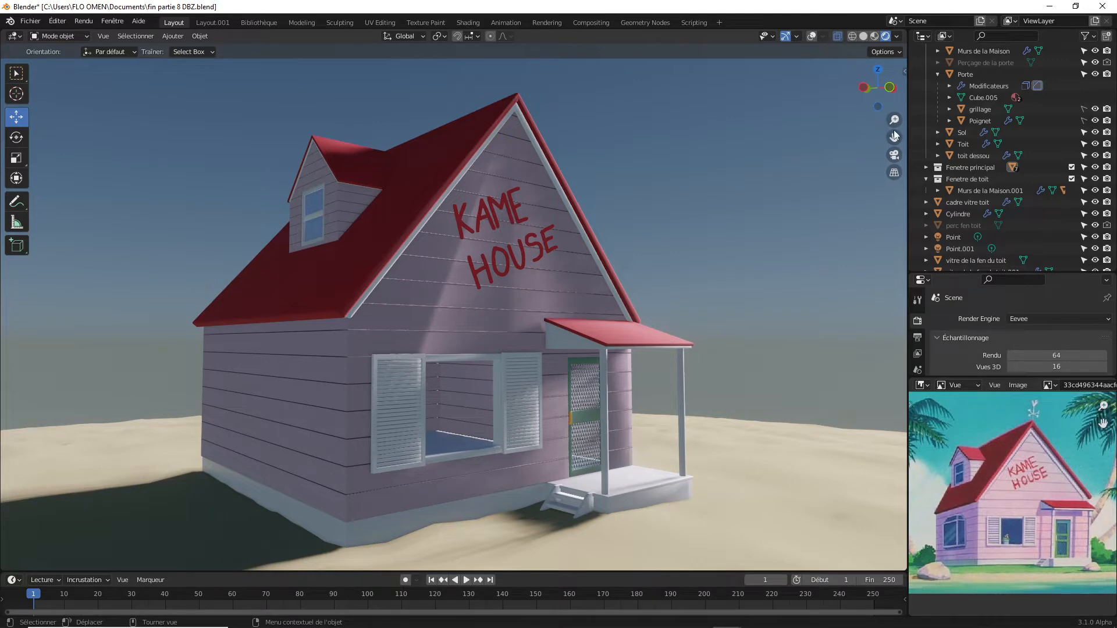
pyautogui.moveTo(894, 135); pyautogui.dragTo(891, 100)
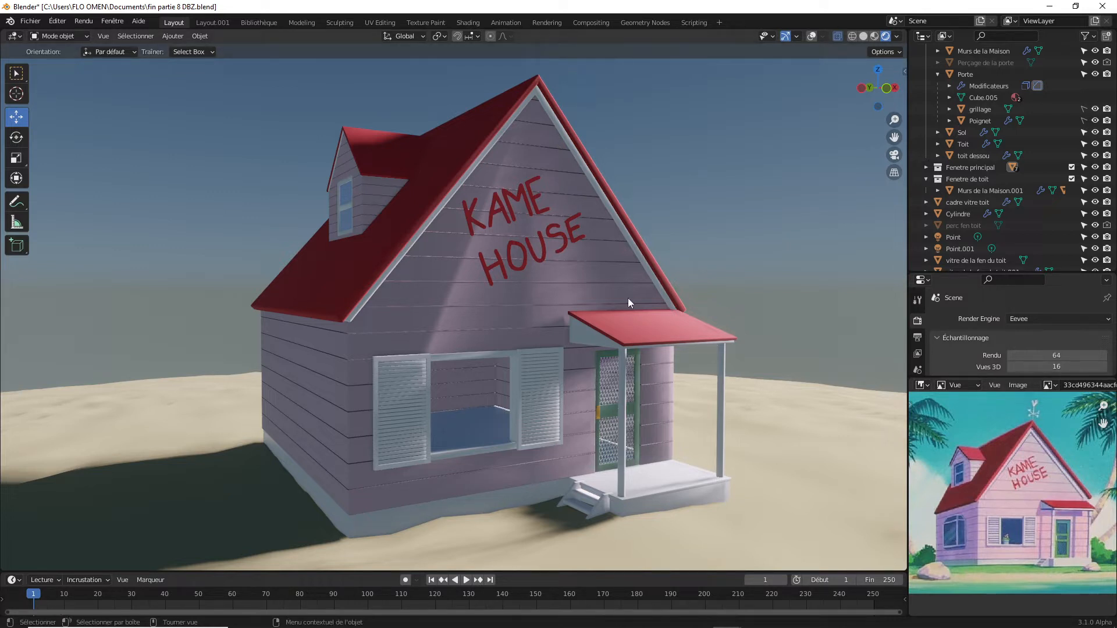
# Turn on the viewport overlays so the grid and 3D cursor are shown around the house.
pyautogui.click(812, 36)
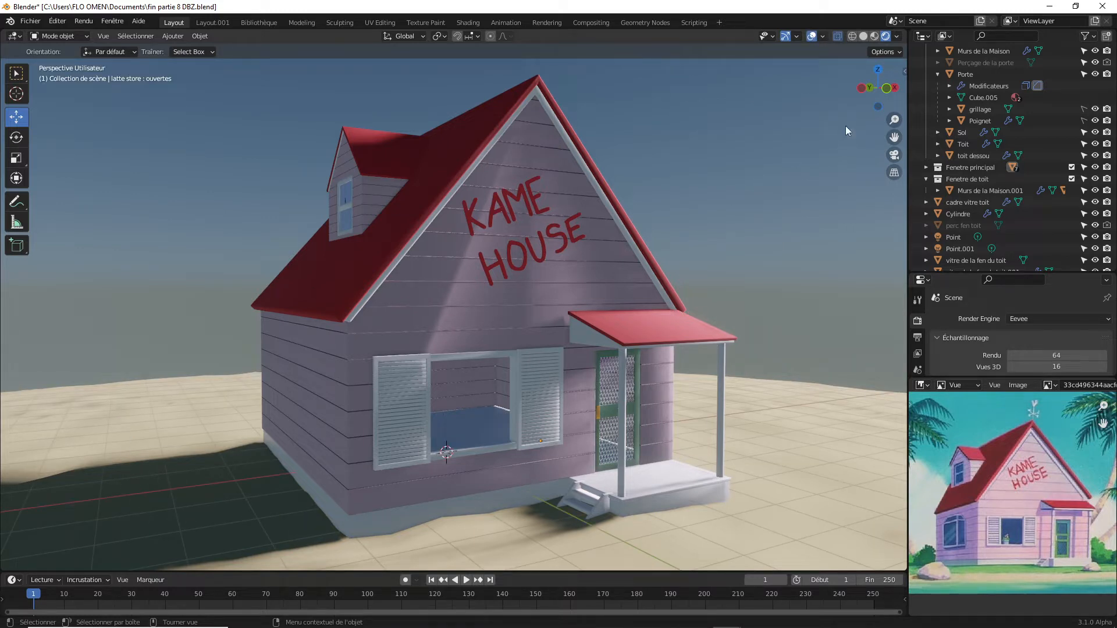
pyautogui.moveTo(885, 105); pyautogui.dragTo(891, 103)
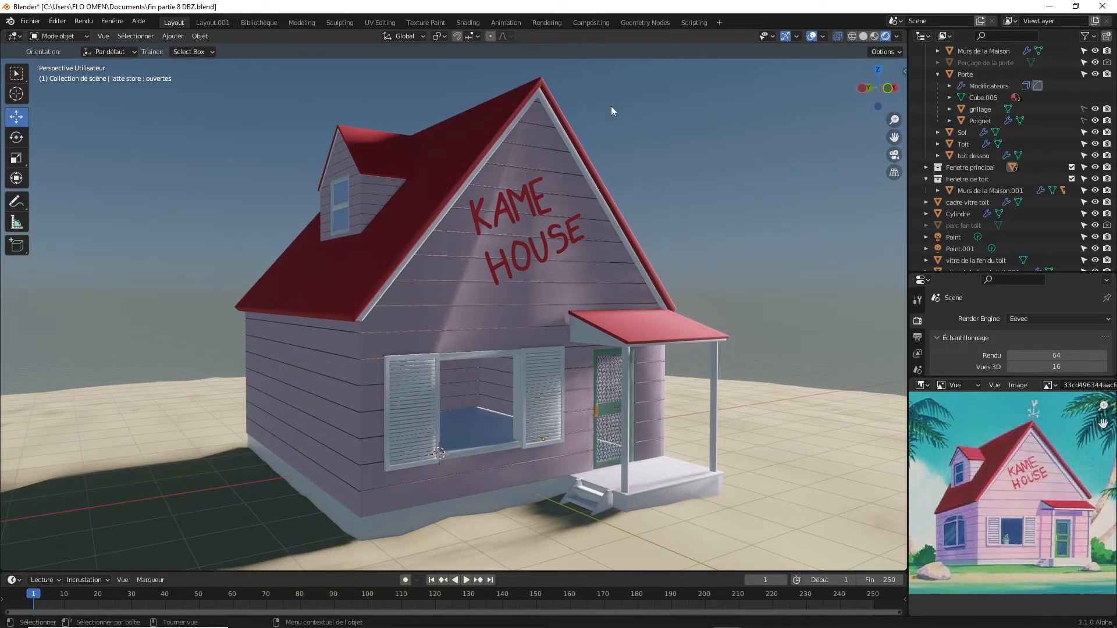
pyautogui.click(811, 36)
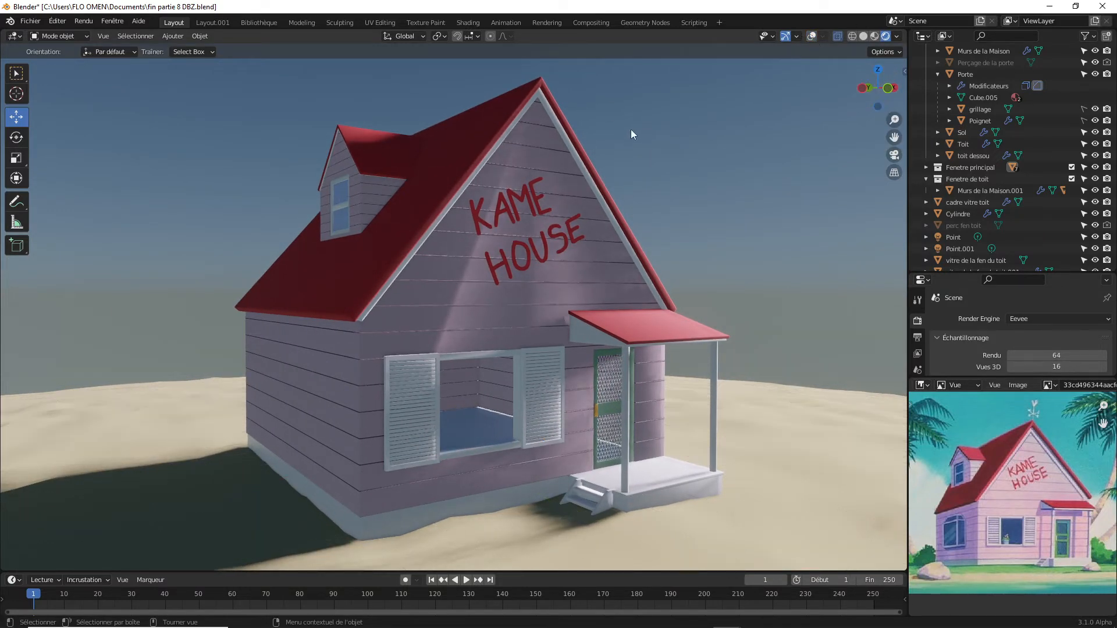
pyautogui.click(812, 36)
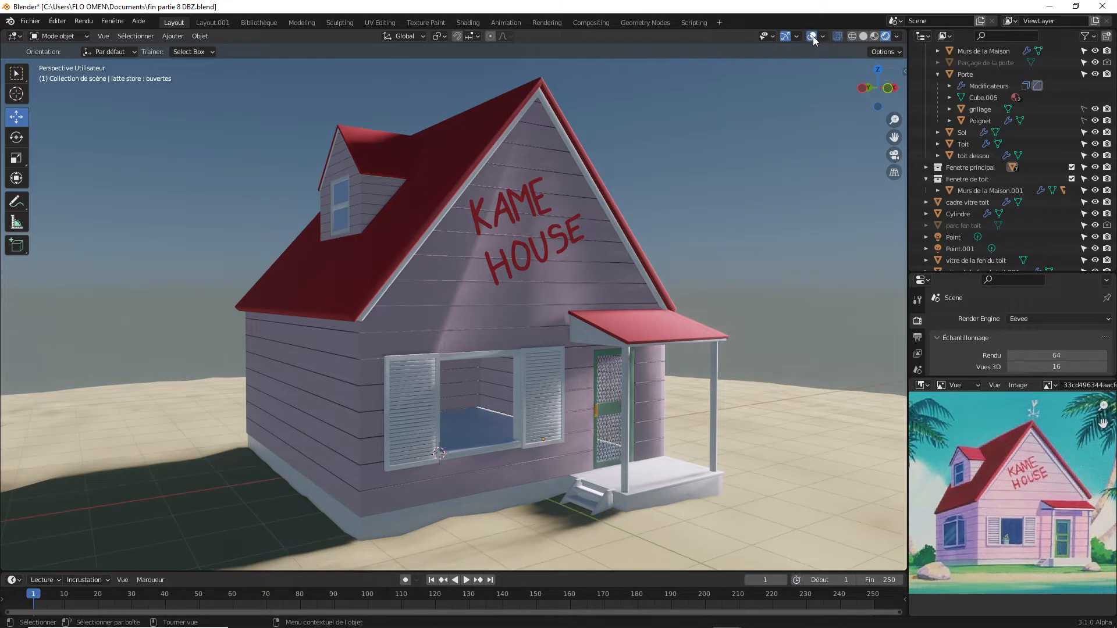
# Add a 2 m cube and move it about 2.89 m along negative X and 1.31 m up, halfway through the side wall.
pyautogui.click(173, 36)
pyautogui.moveTo(178, 50)
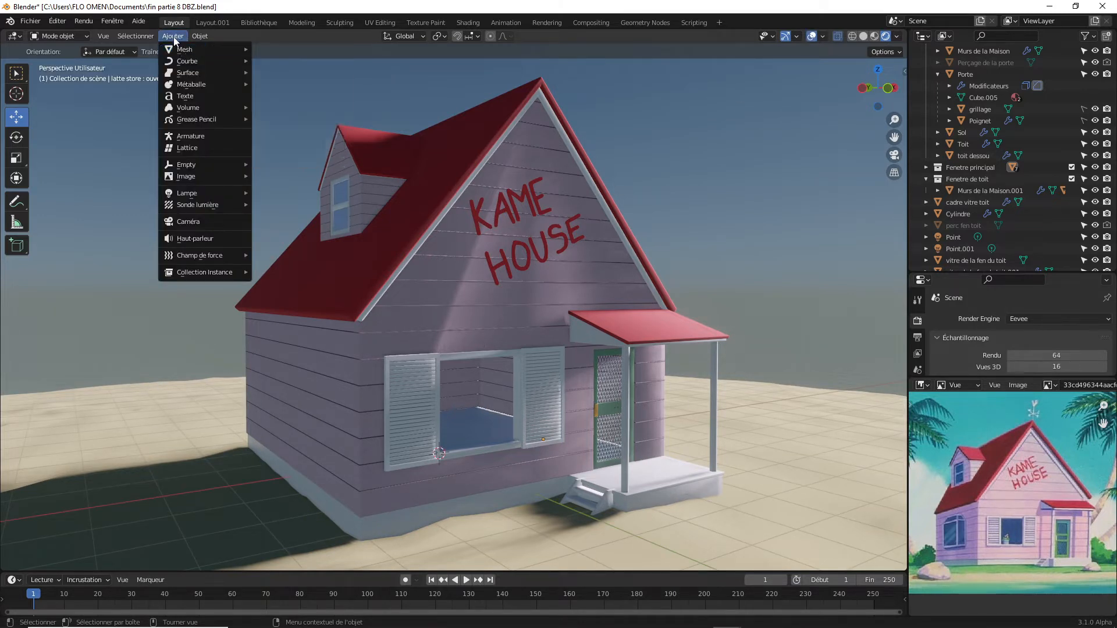
pyautogui.click(290, 60)
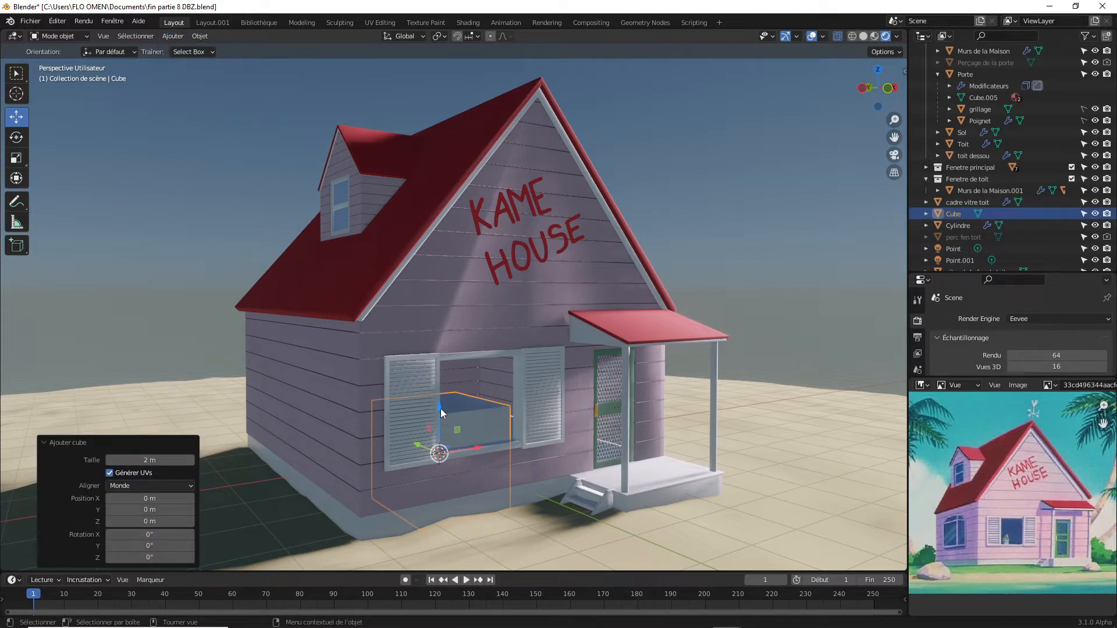
pyautogui.moveTo(440, 408); pyautogui.dragTo(444, 347)
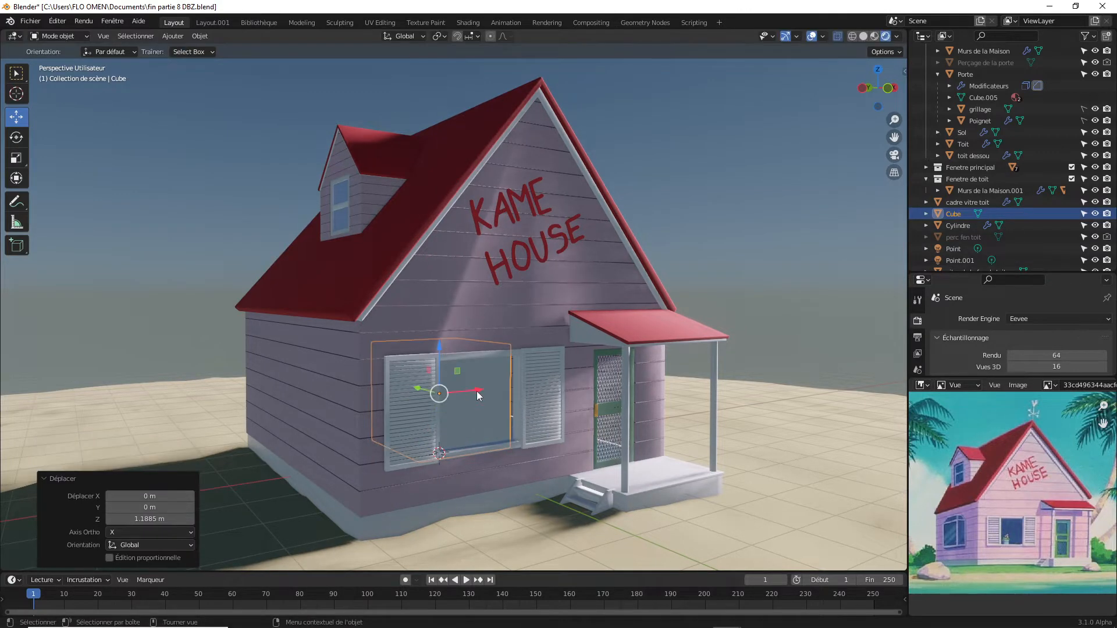
pyautogui.moveTo(476, 395); pyautogui.dragTo(332, 396)
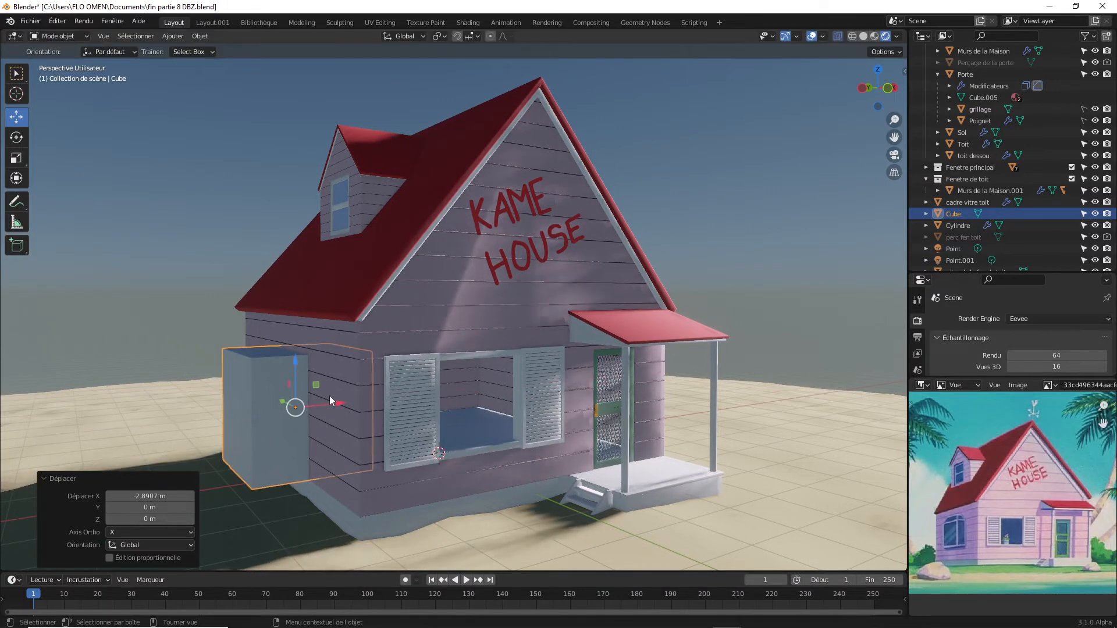
pyautogui.moveTo(295, 360); pyautogui.dragTo(295, 352)
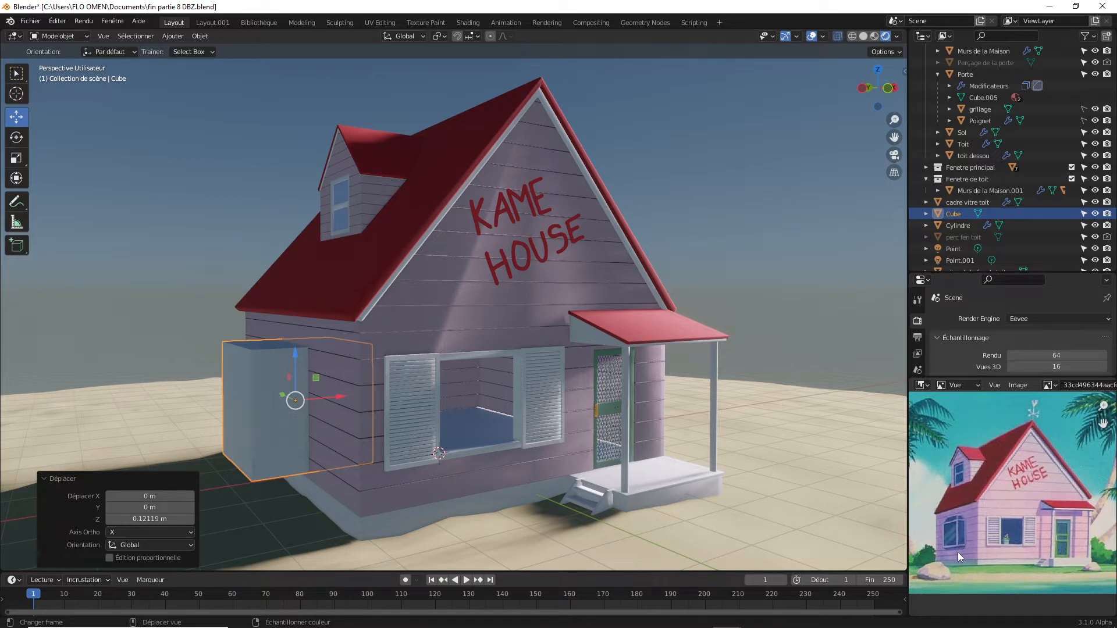
# In the left orthographic view, scale the cube down slightly and raise it about 0.30 m on the side wall.
pyautogui.press('KP_3')
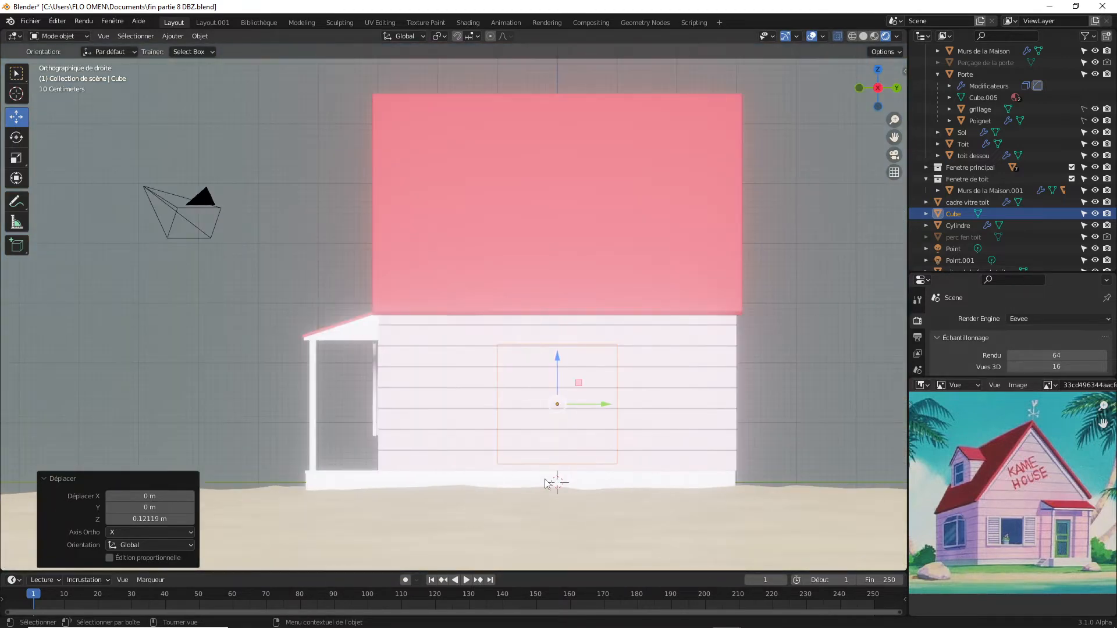
pyautogui.press('ctrl+KP_3')
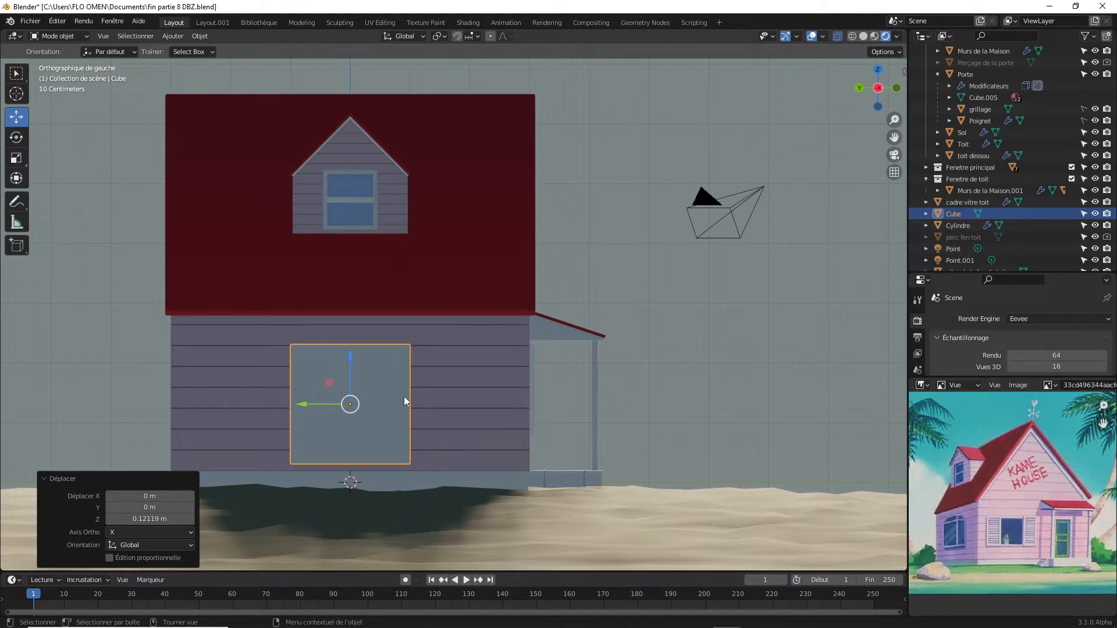
pyautogui.press('s')
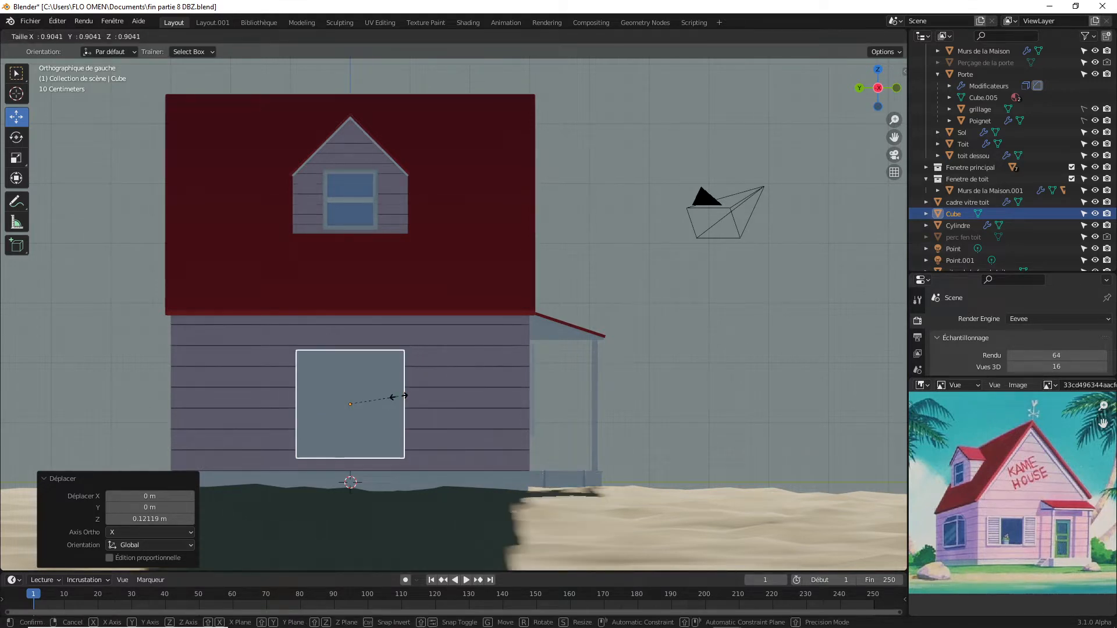
pyautogui.click(395, 396)
pyautogui.moveTo(350, 356); pyautogui.dragTo(351, 336)
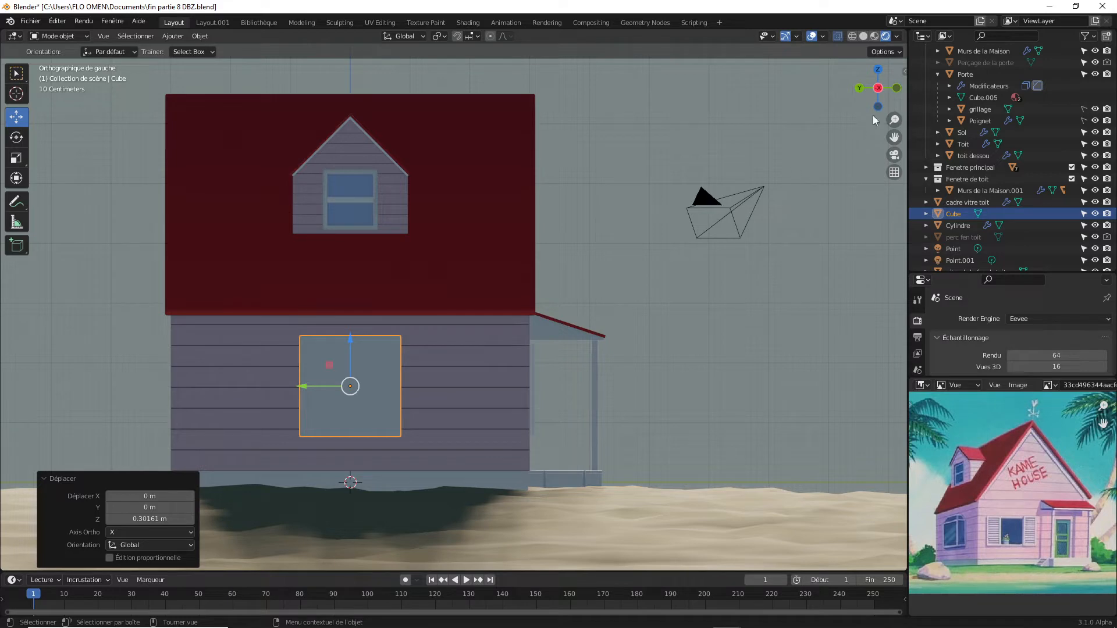
# Add a Biseau (bevel) modifier to the cube with an amount of 0.35 m and apply it.
pyautogui.moveTo(895, 103); pyautogui.dragTo(865, 107)
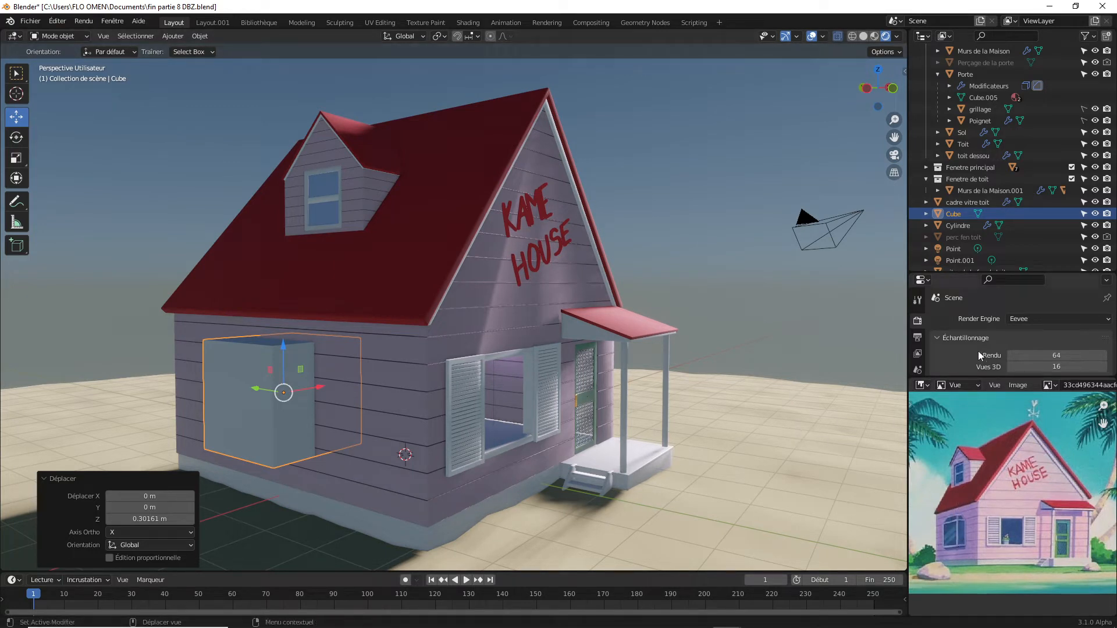
pyautogui.moveTo(956, 375); pyautogui.dragTo(956, 463)
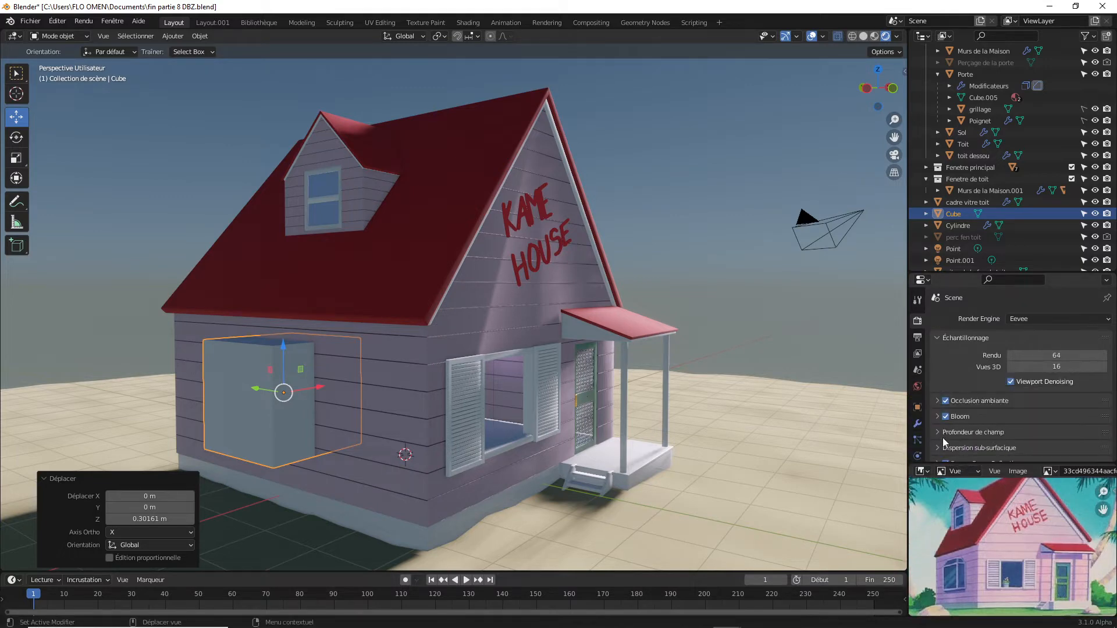
pyautogui.click(918, 424)
pyautogui.click(993, 318)
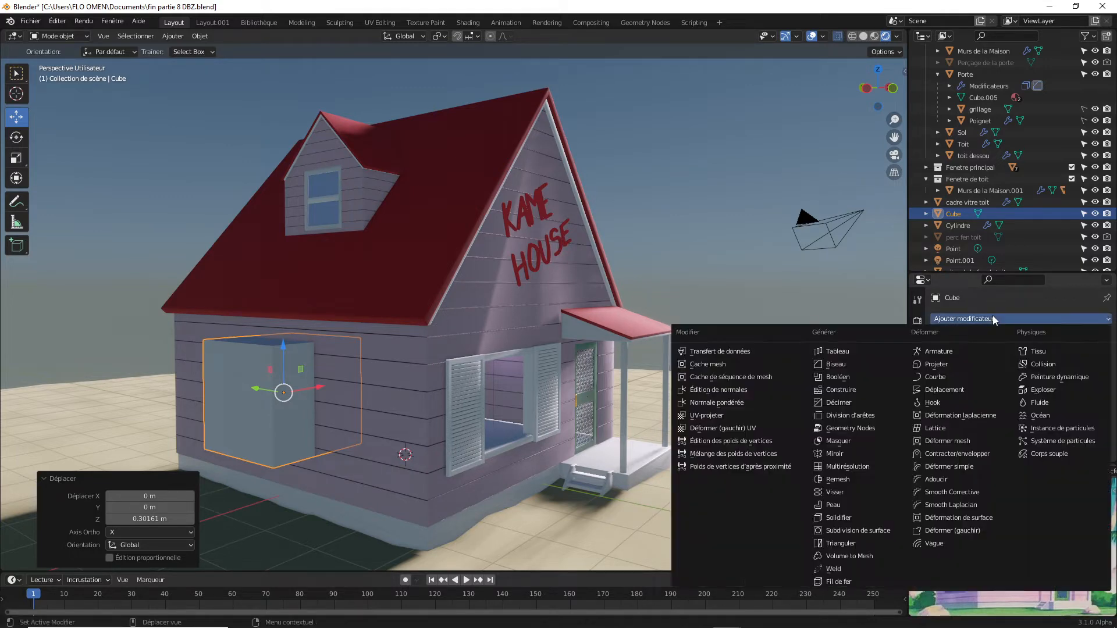
pyautogui.click(838, 364)
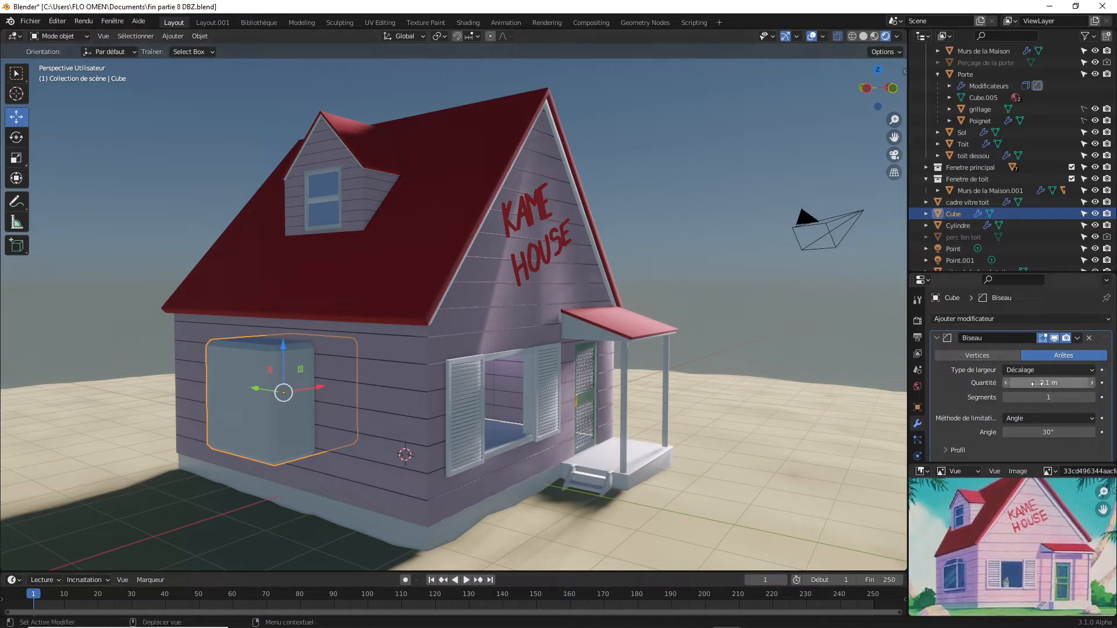
pyautogui.moveTo(1041, 383); pyautogui.dragTo(1090, 383)
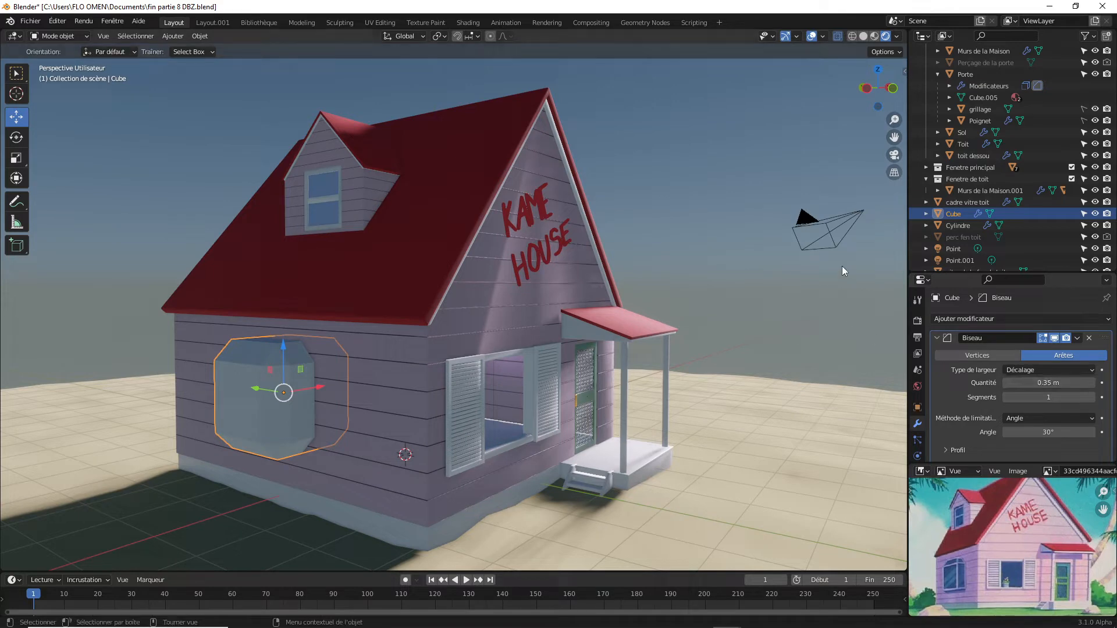
pyautogui.moveTo(877, 87); pyautogui.dragTo(856, 90)
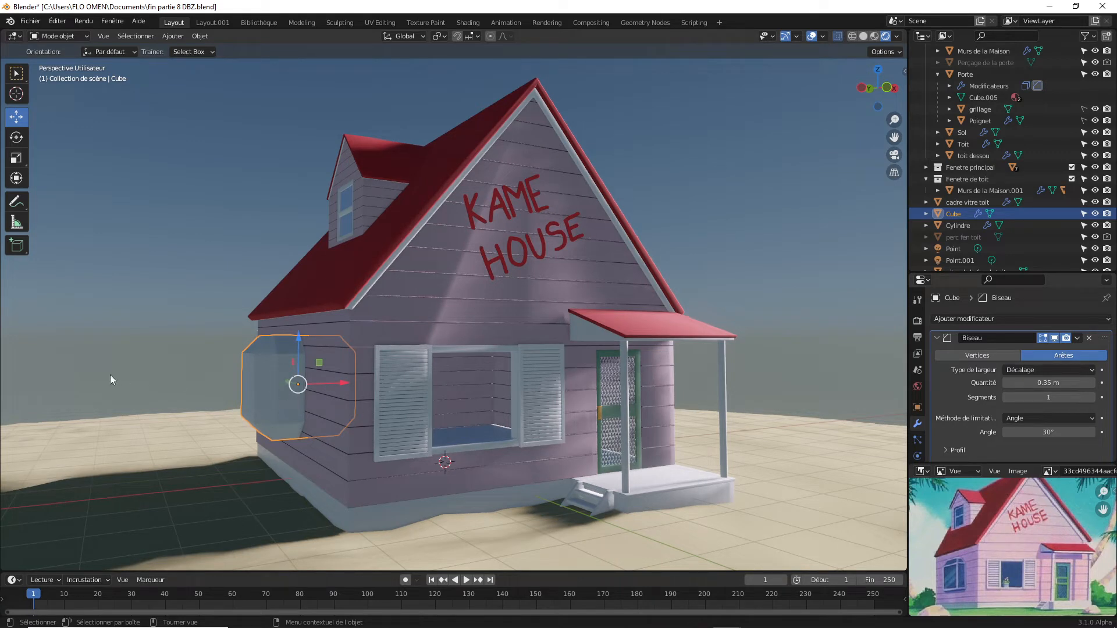
pyautogui.click(1077, 338)
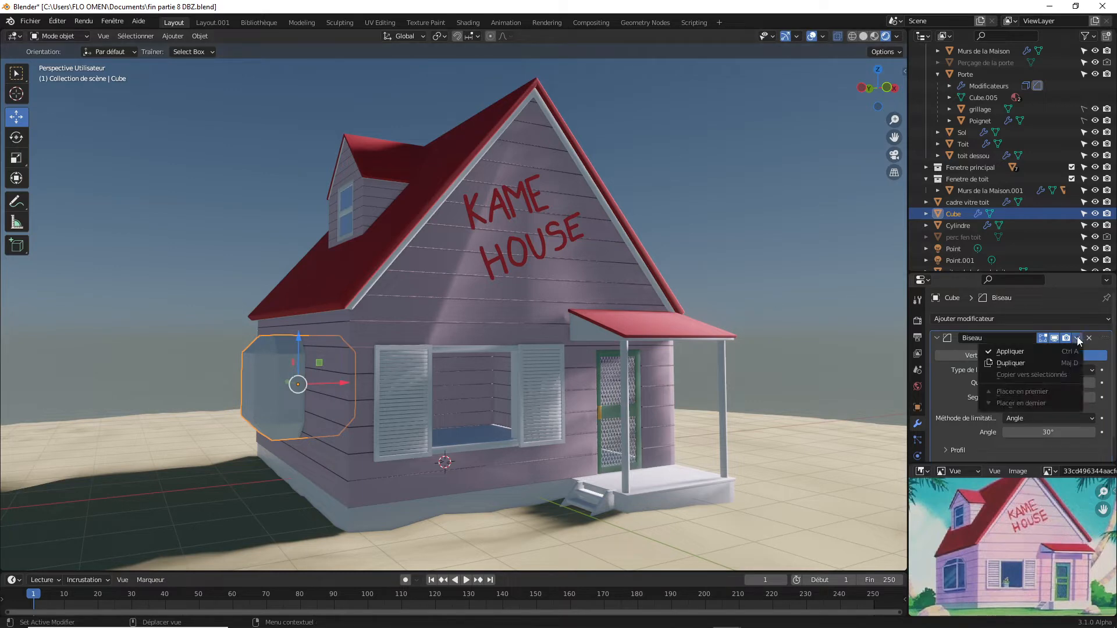
pyautogui.click(1031, 352)
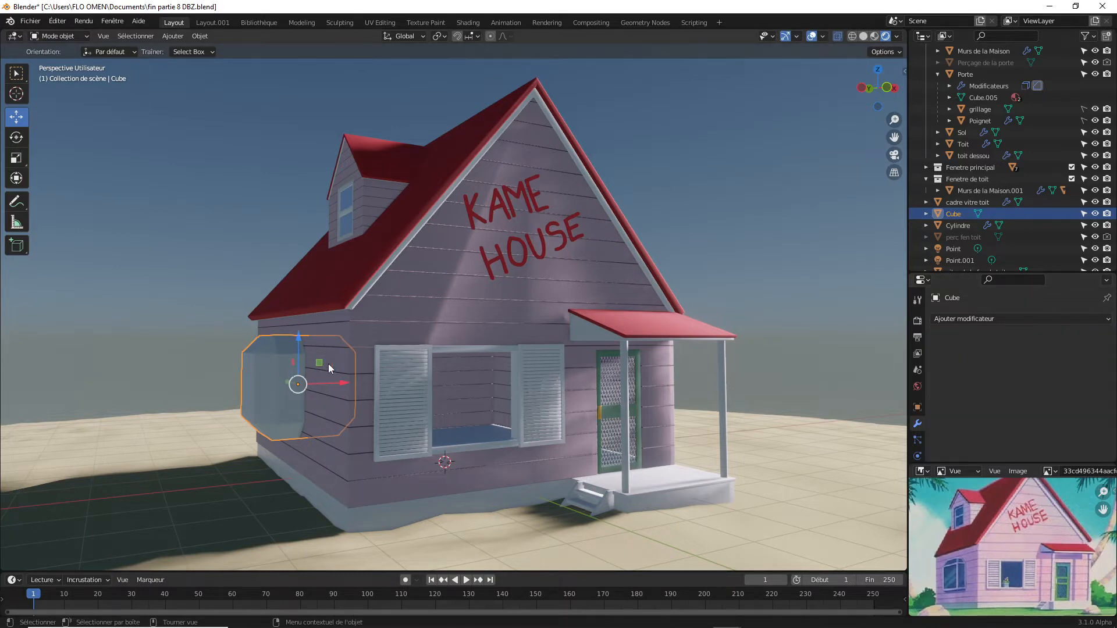
# Move the bevelled cube about 1.47 m away from the house along negative X and delete the vertices of its house-side half.
pyautogui.moveTo(346, 382); pyautogui.dragTo(252, 398)
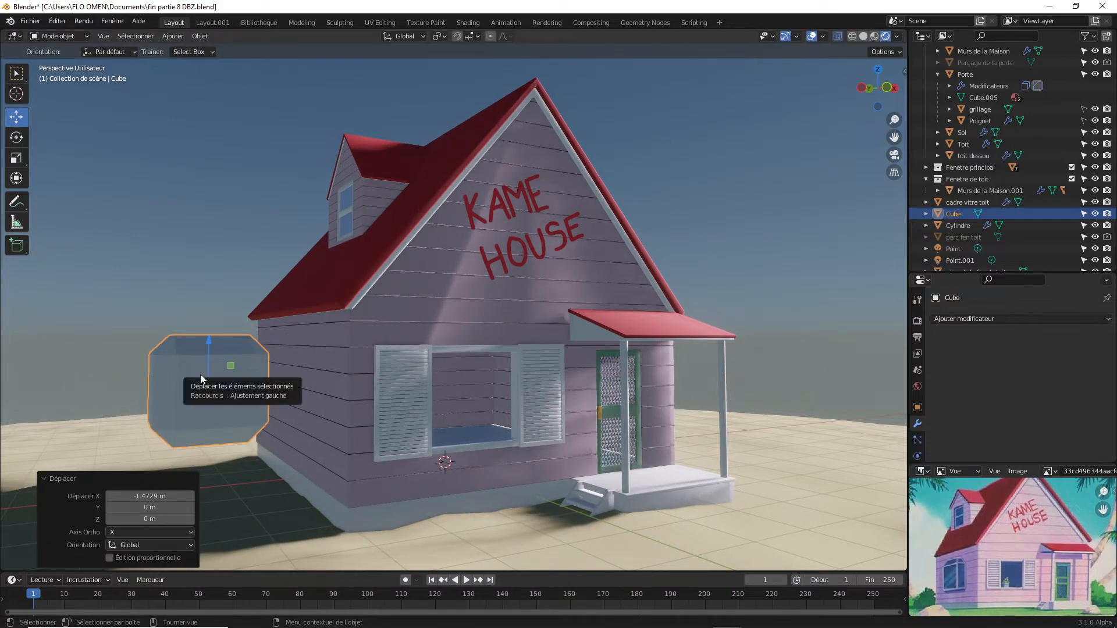
pyautogui.press('Tab')
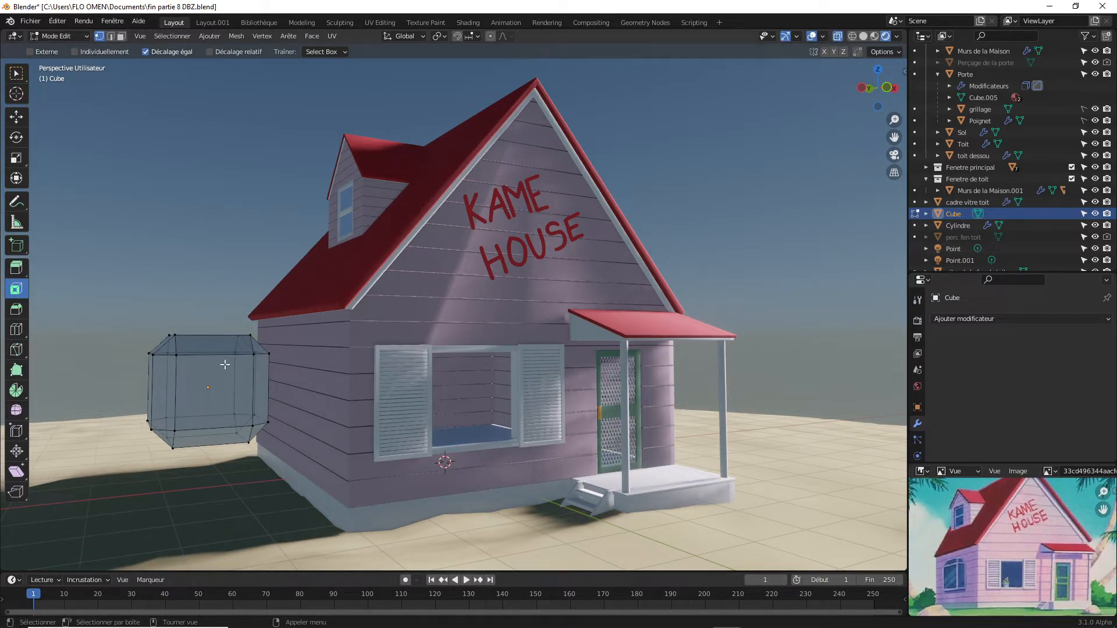
pyautogui.moveTo(211, 292); pyautogui.dragTo(291, 459)
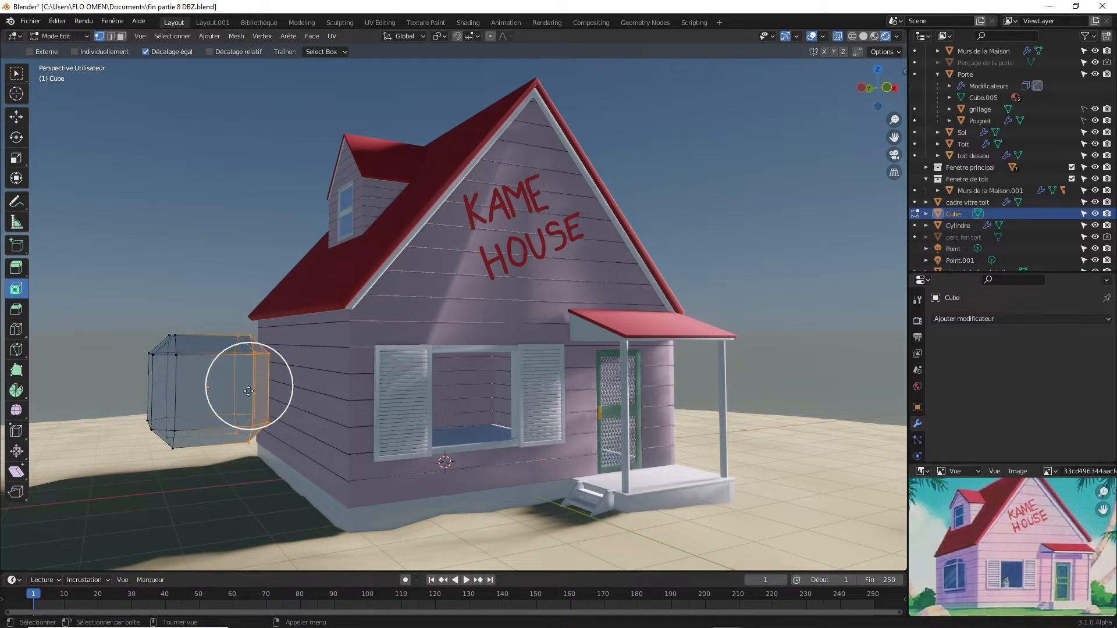
pyautogui.press('x')
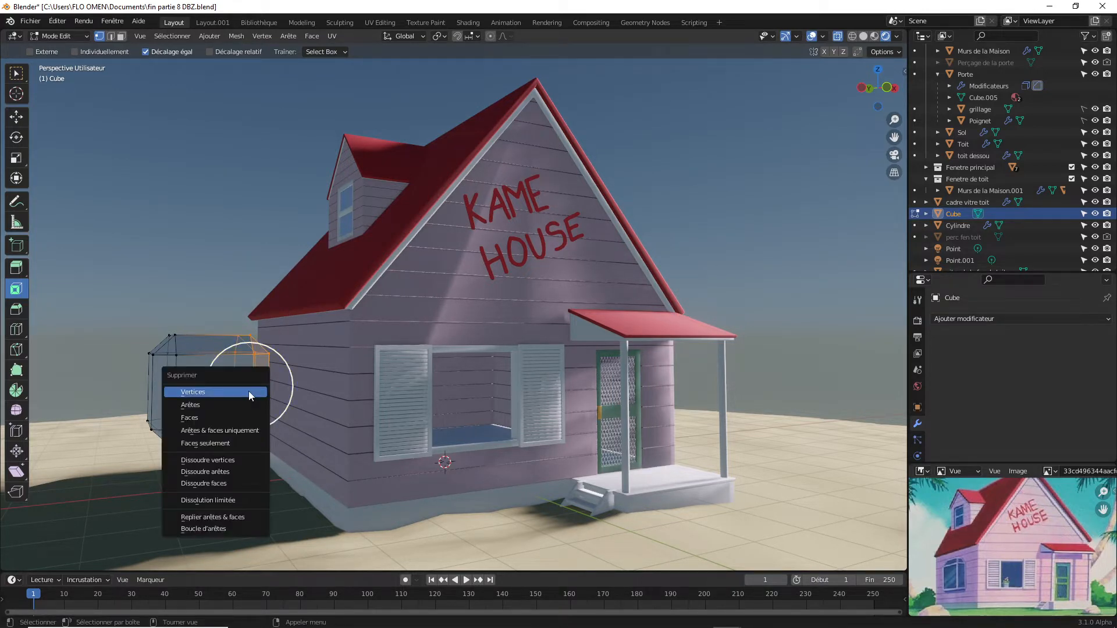
pyautogui.click(199, 392)
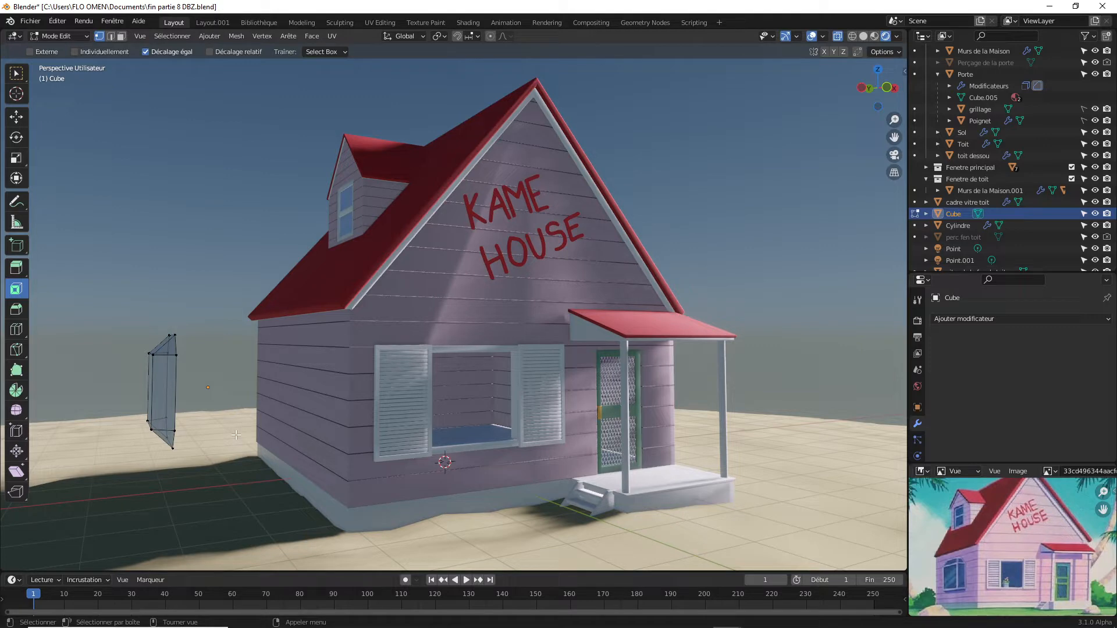
# Select the open edge loop on the house side of the half cube and frame the side window in the reference image.
pyautogui.press('KP_1')
pyautogui.press('KP_3')
pyautogui.press('KP_1')
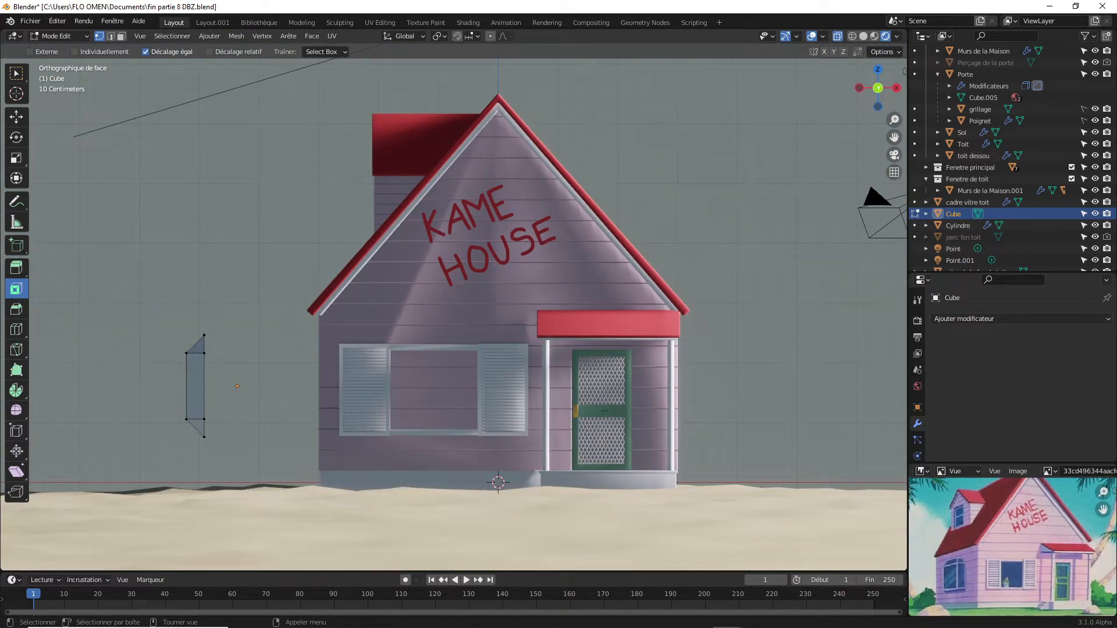
pyautogui.moveTo(323, 239); pyautogui.dragTo(394, 252, button='middle')
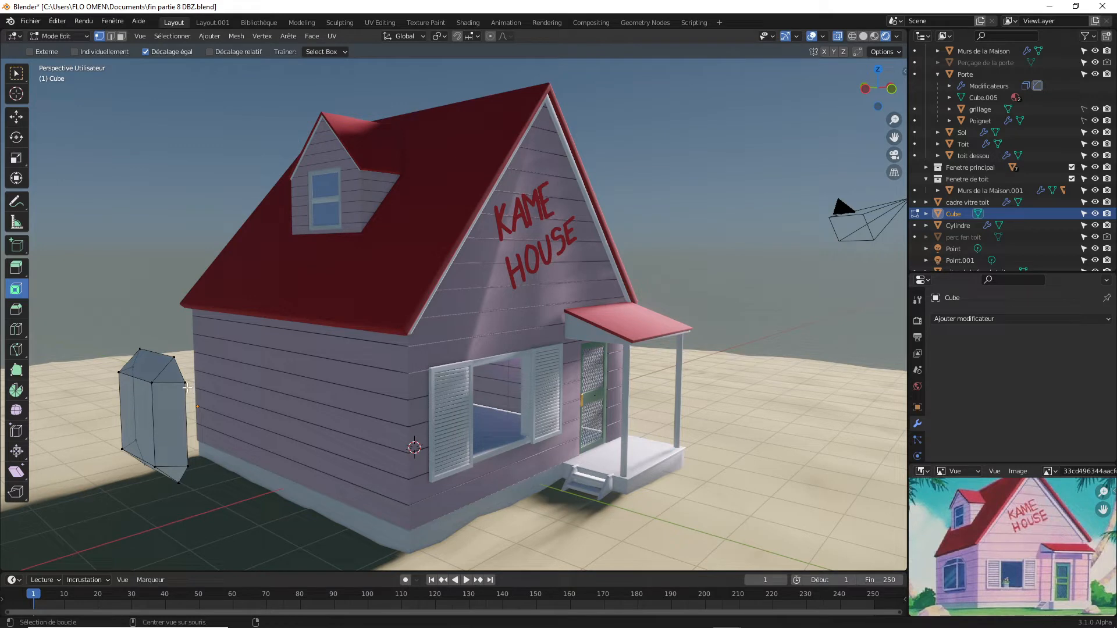
pyautogui.keyDown('alt'); pyautogui.click(187, 388); pyautogui.keyUp('alt')
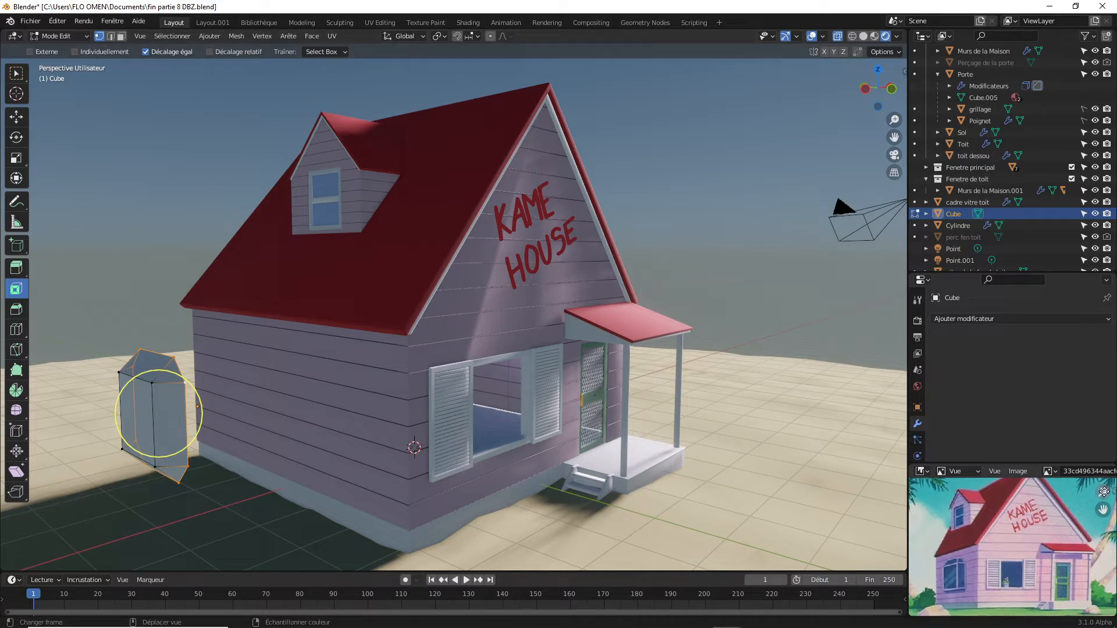
pyautogui.moveTo(1104, 490); pyautogui.dragTo(1103, 419)
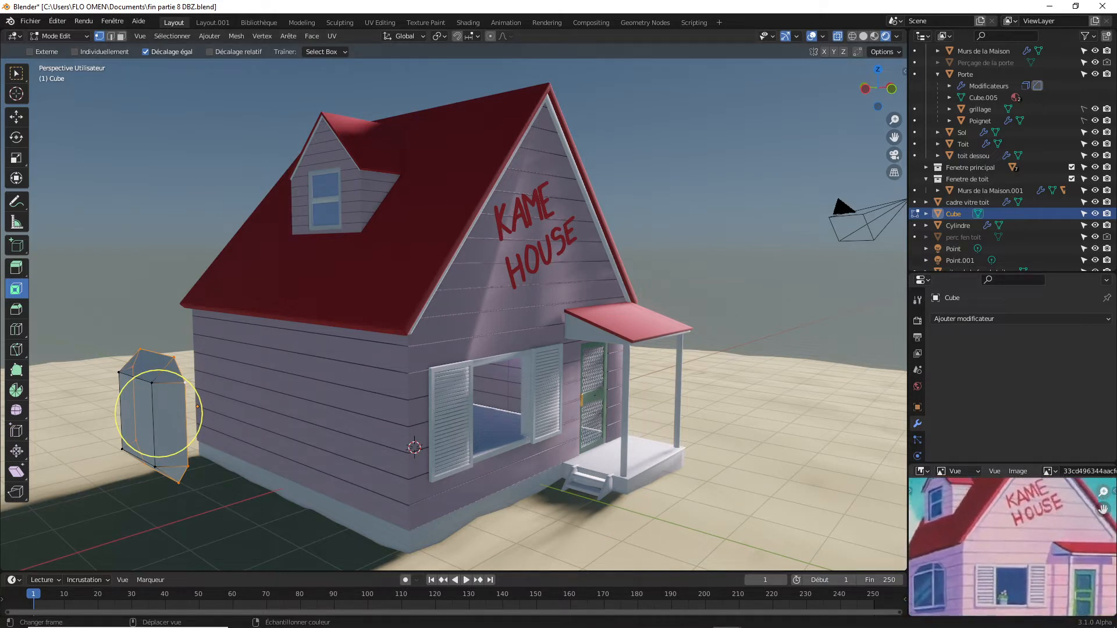
pyautogui.moveTo(1103, 510); pyautogui.dragTo(1116, 474)
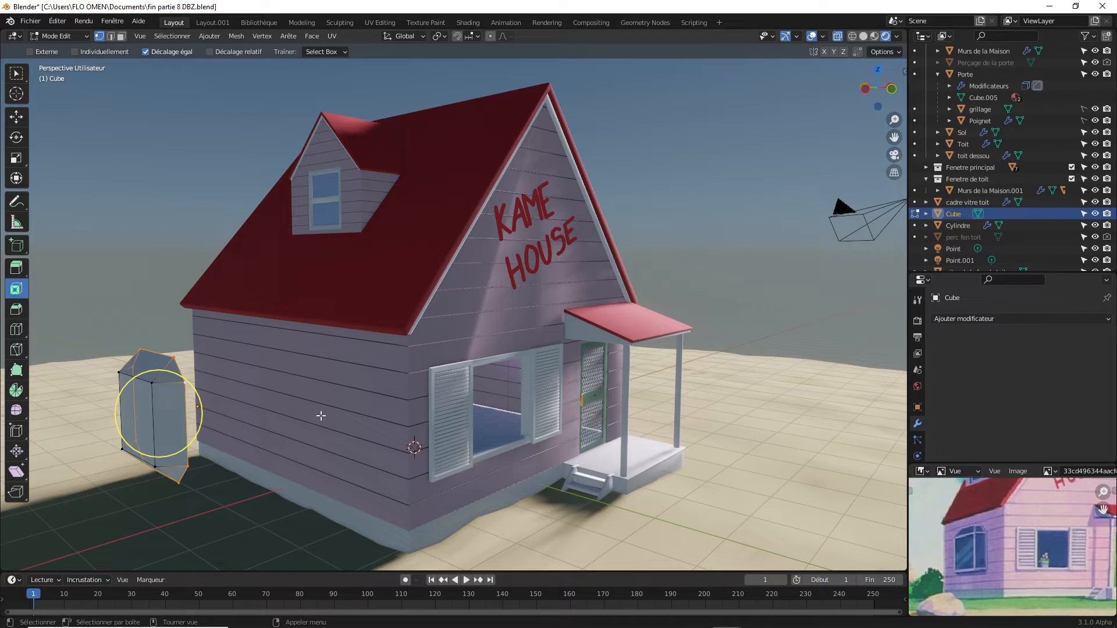
# Try extruding the open edge loop about 0.074 m along X and scaling it by 1.032.
pyautogui.press('g')
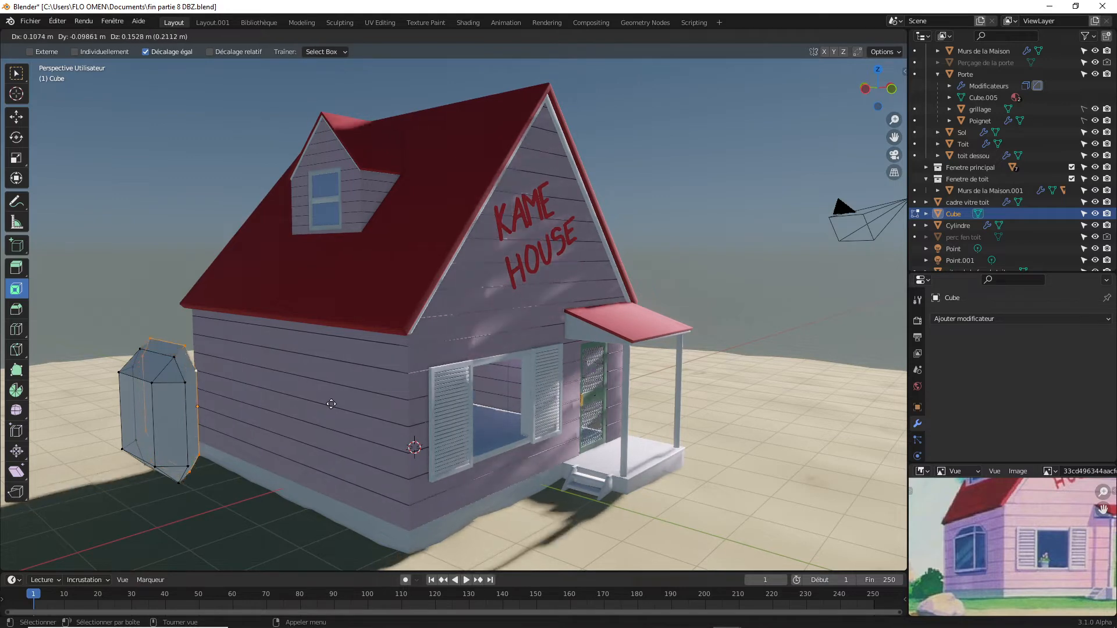
pyautogui.press('x')
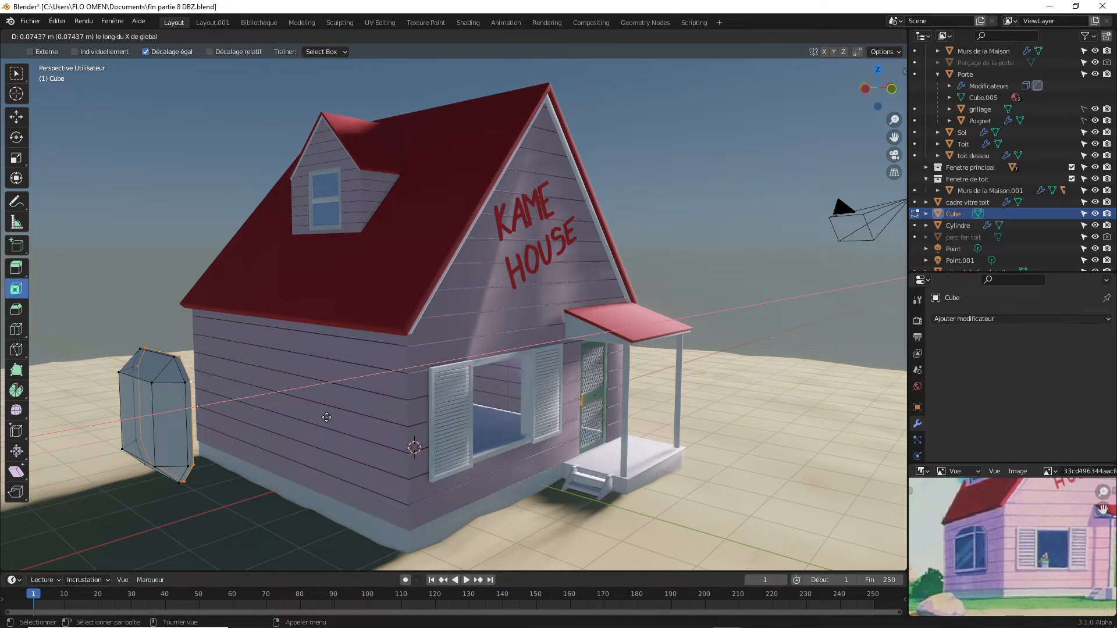
pyautogui.click(327, 417)
pyautogui.press('s')
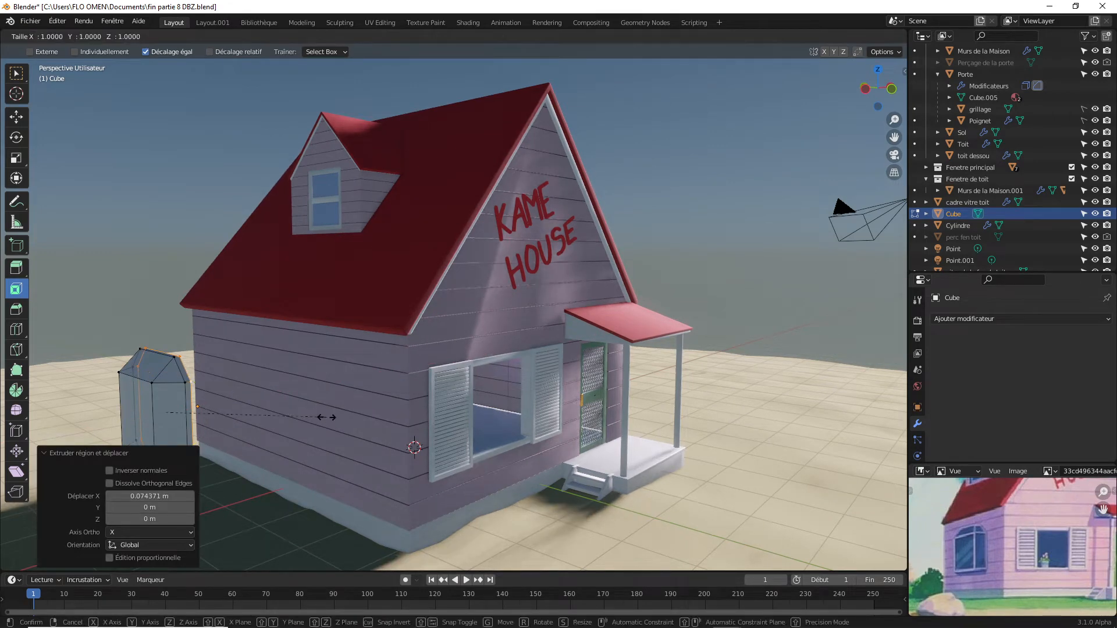
pyautogui.click(331, 417)
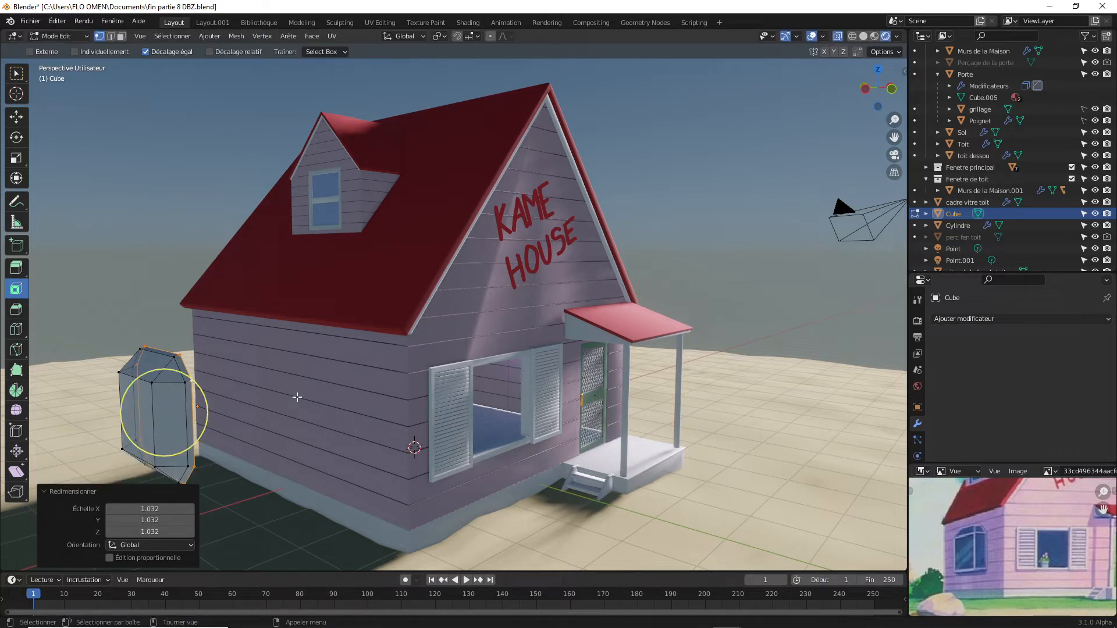
# Try moving the whole bay window about 1.85 m along X against the side wall in Object Mode.
pyautogui.press('KP_Decimal')
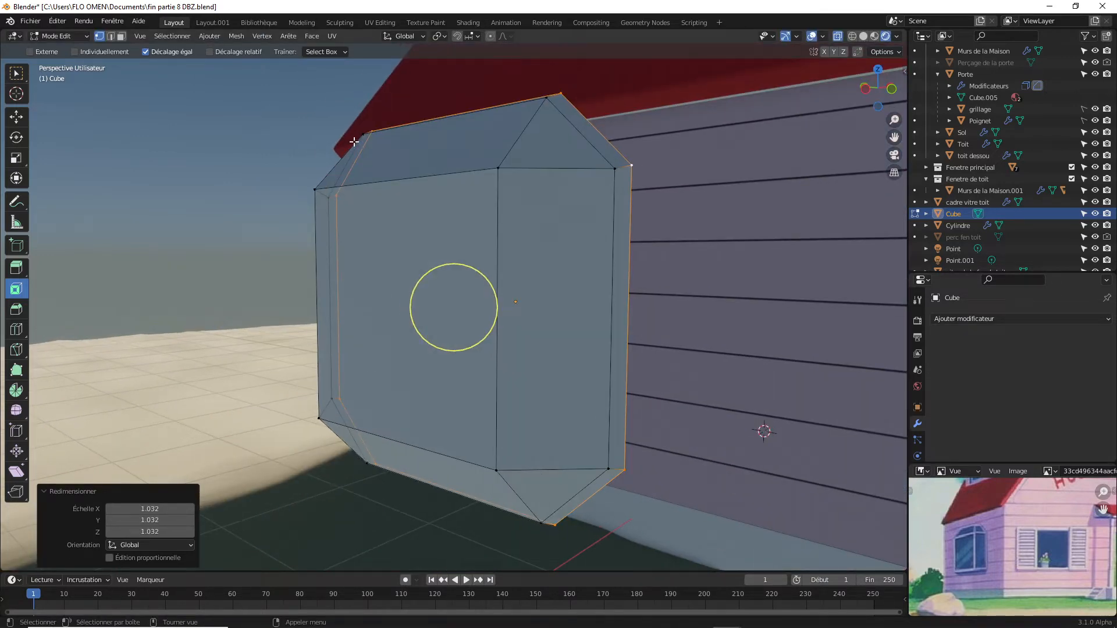
pyautogui.moveTo(894, 111); pyautogui.dragTo(847, 106)
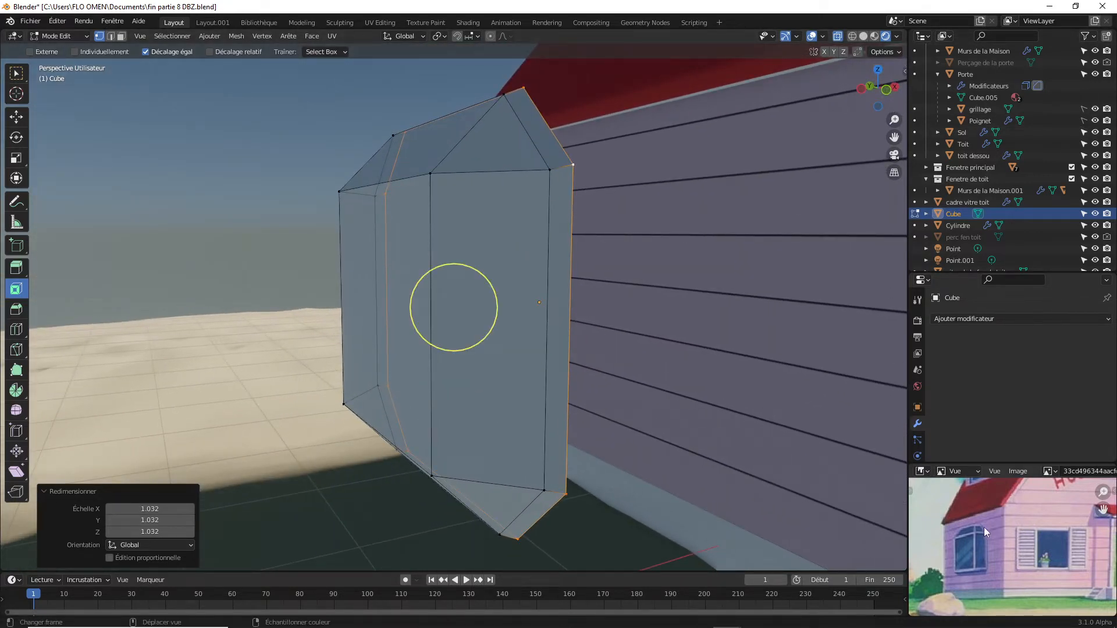
pyautogui.click(69, 37)
pyautogui.click(61, 49)
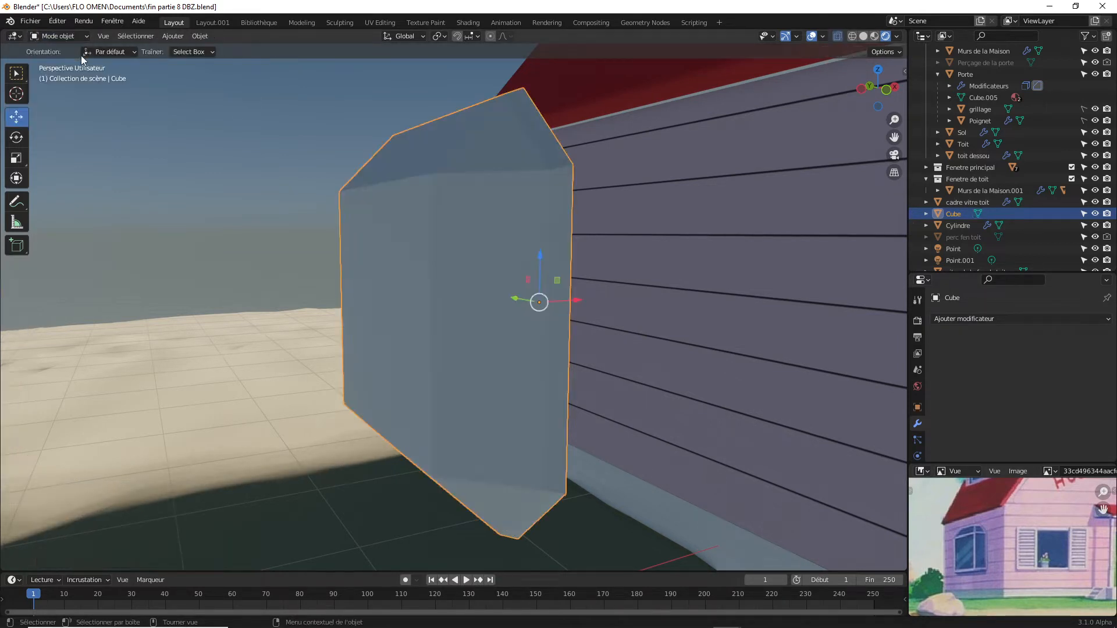
pyautogui.moveTo(575, 306); pyautogui.dragTo(815, 289)
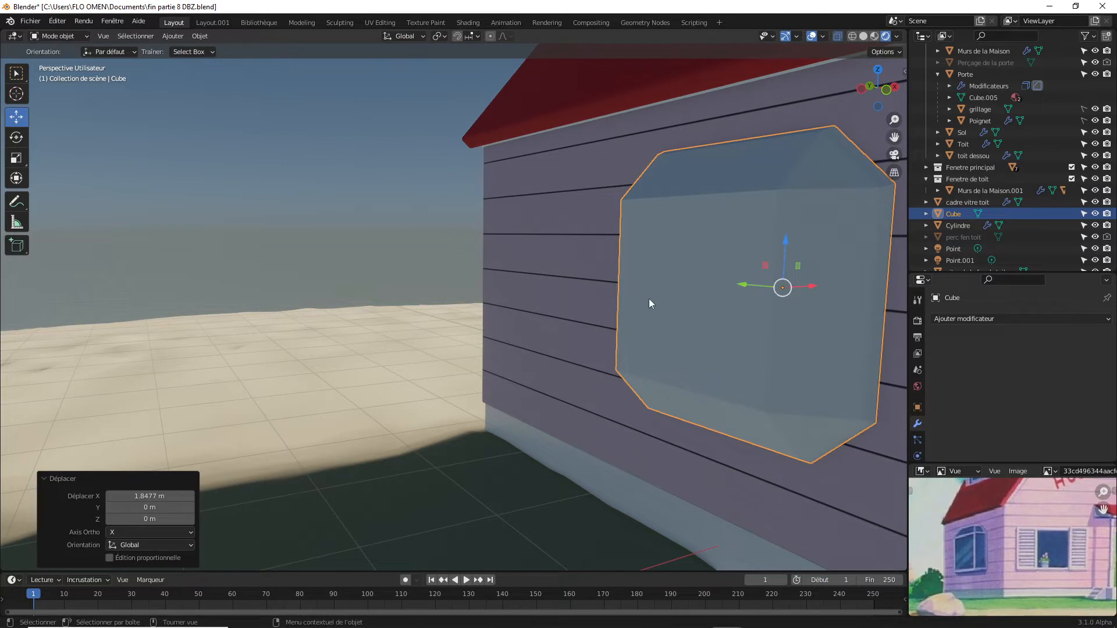
pyautogui.keyDown('ctrl'); pyautogui.scroll(-5, 649, 302); pyautogui.keyUp('ctrl')
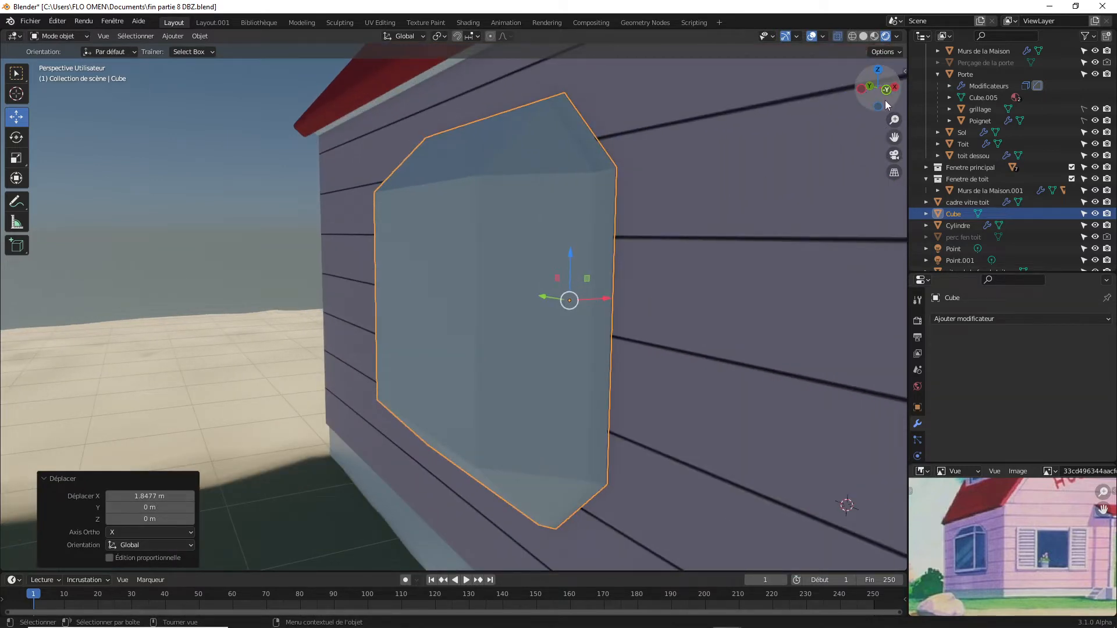
pyautogui.moveTo(884, 101); pyautogui.dragTo(866, 102)
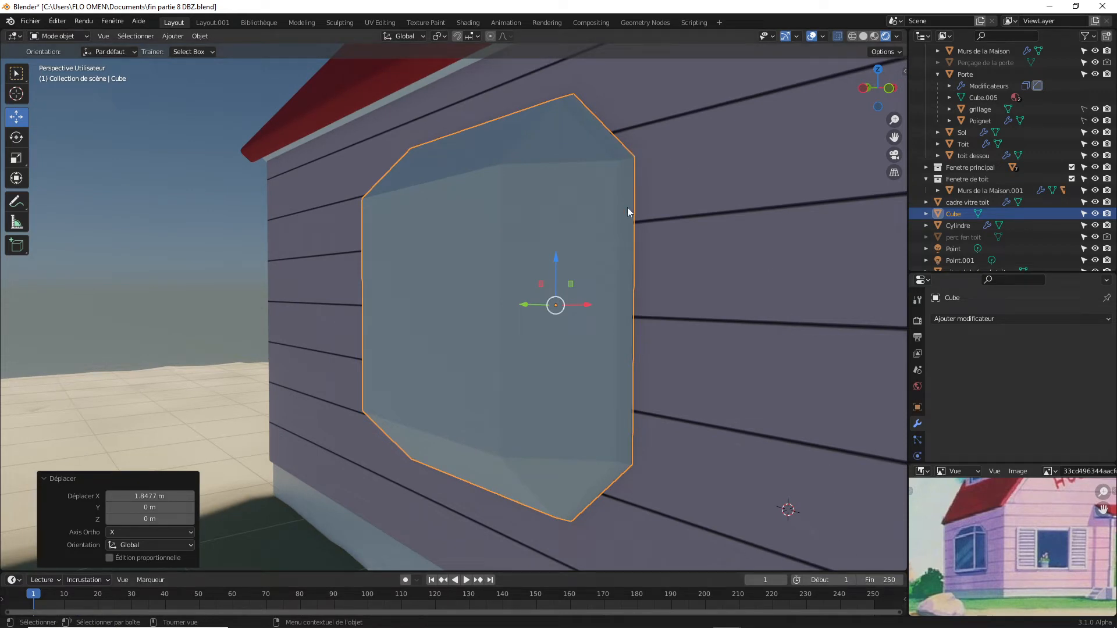
pyautogui.press('Tab')
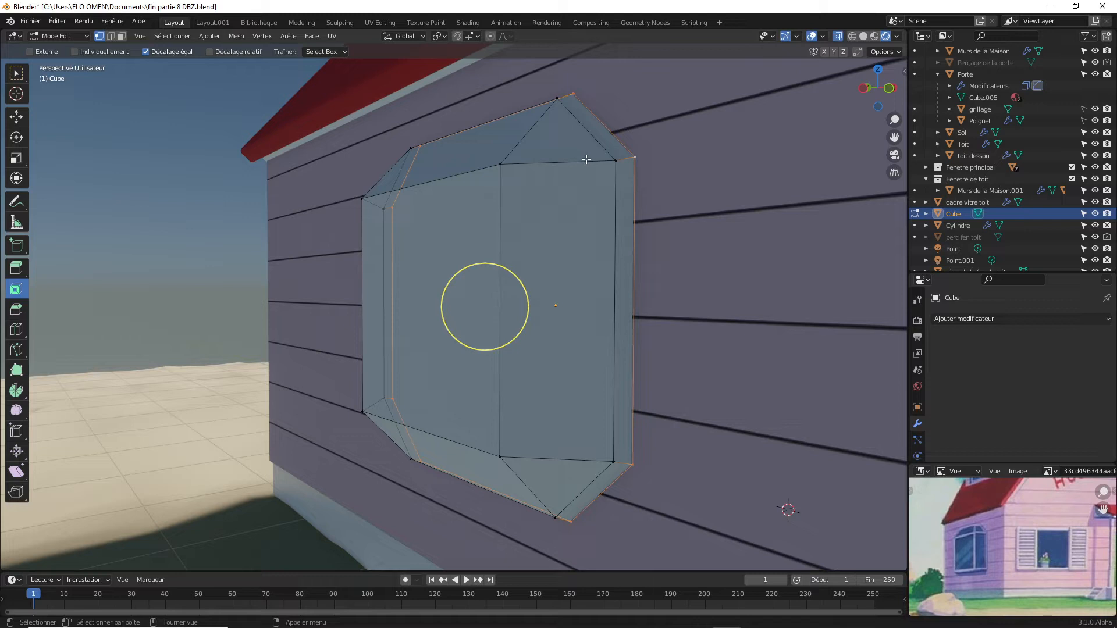
# Undo the bay window's move together with the scaling and extrusion of its open edge loop.
pyautogui.hotkey('ctrl', 'z')
pyautogui.hotkey('ctrl', 'z')
pyautogui.hotkey('ctrl', 'z')
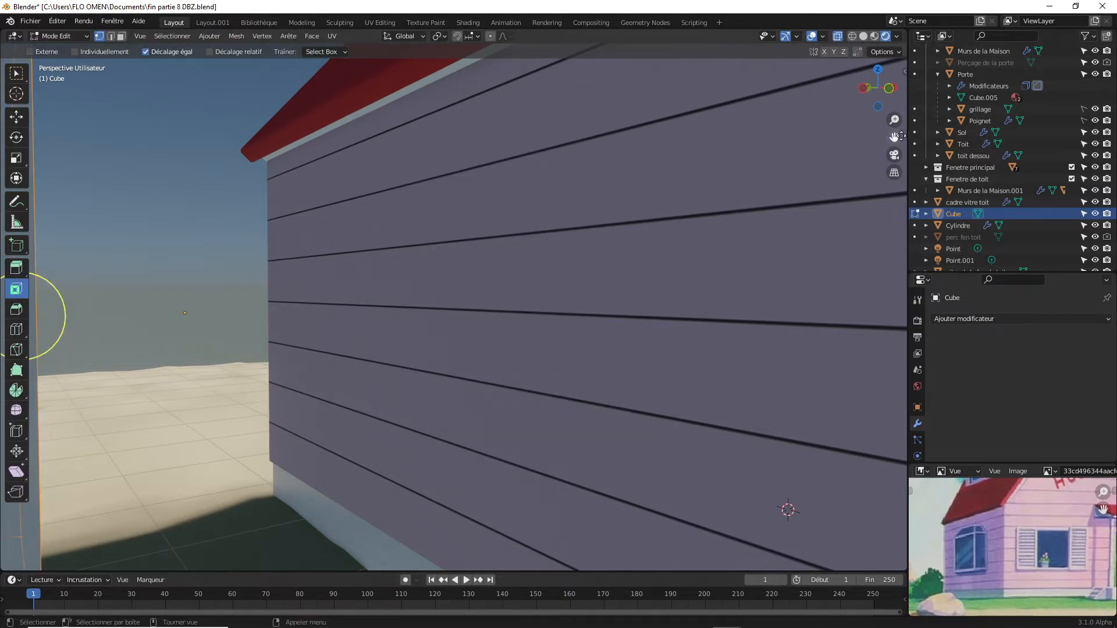
pyautogui.moveTo(894, 137); pyautogui.dragTo(1066, 131)
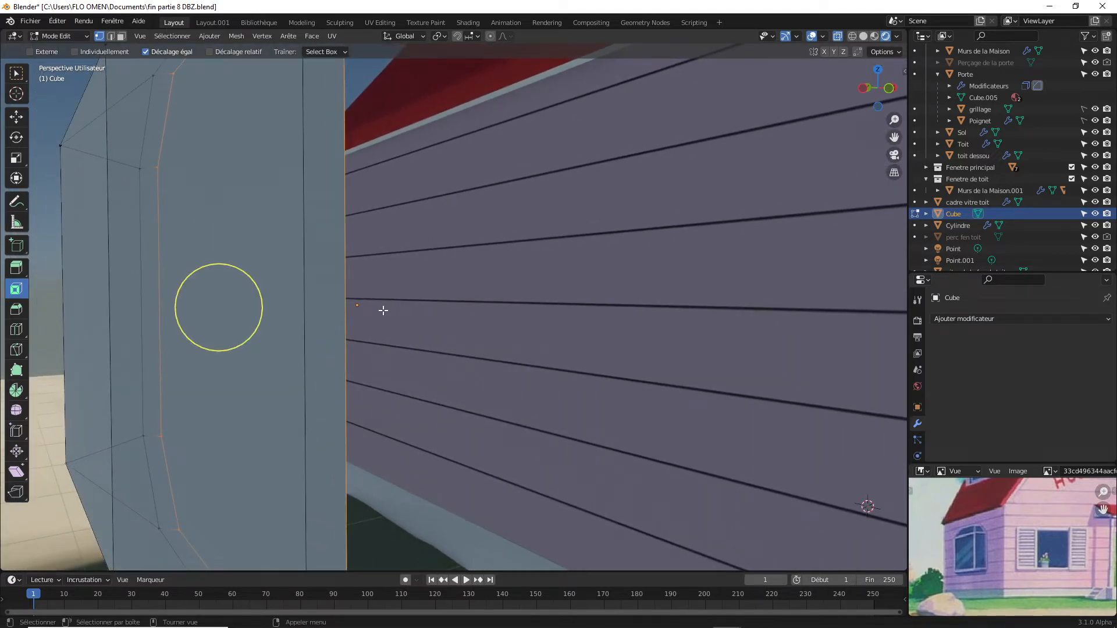
pyautogui.hotkey('ctrl', 'z')
pyautogui.hotkey('ctrl', 'z')
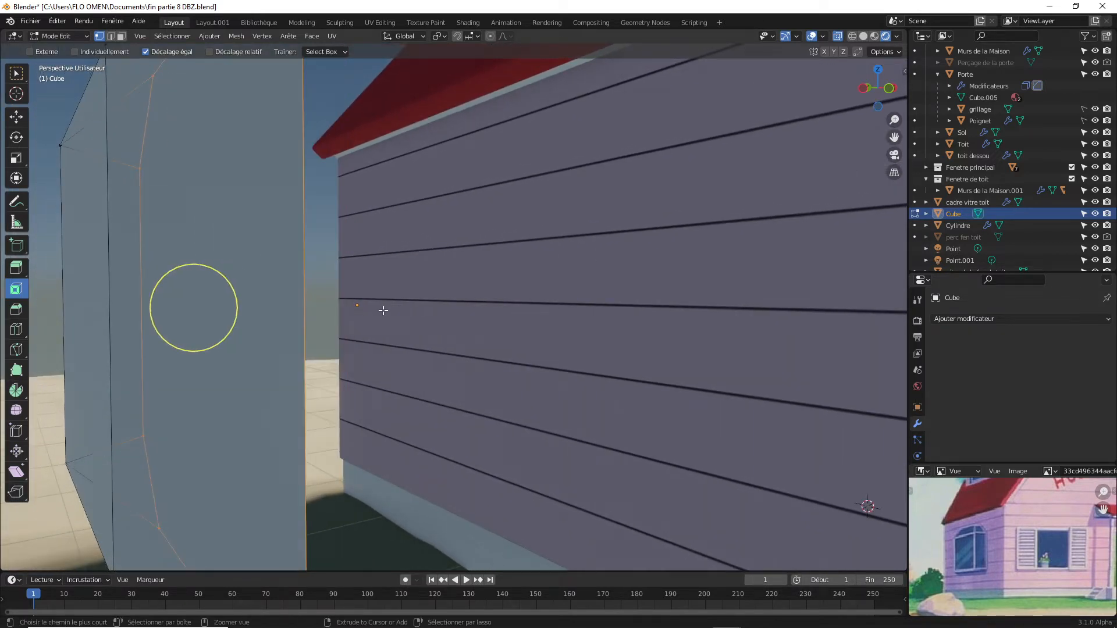
# Move the open edge loop about 0.007 m along X, and the whole bay window about 1.88 m along X onto the side wall.
pyautogui.click(16, 117)
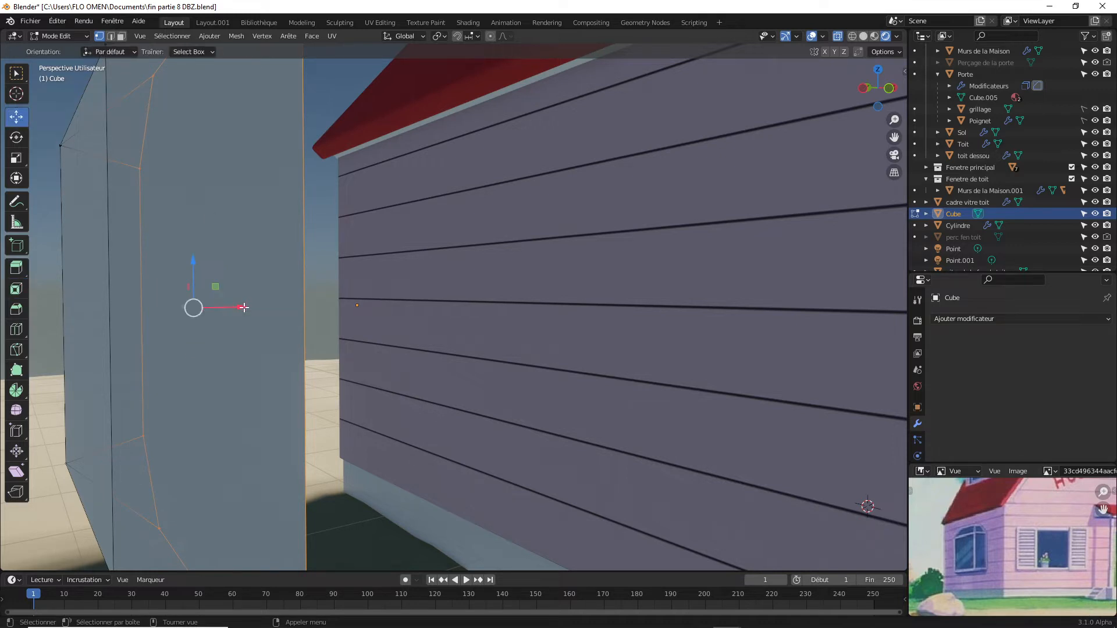
pyautogui.moveTo(244, 307); pyautogui.dragTo(248, 307)
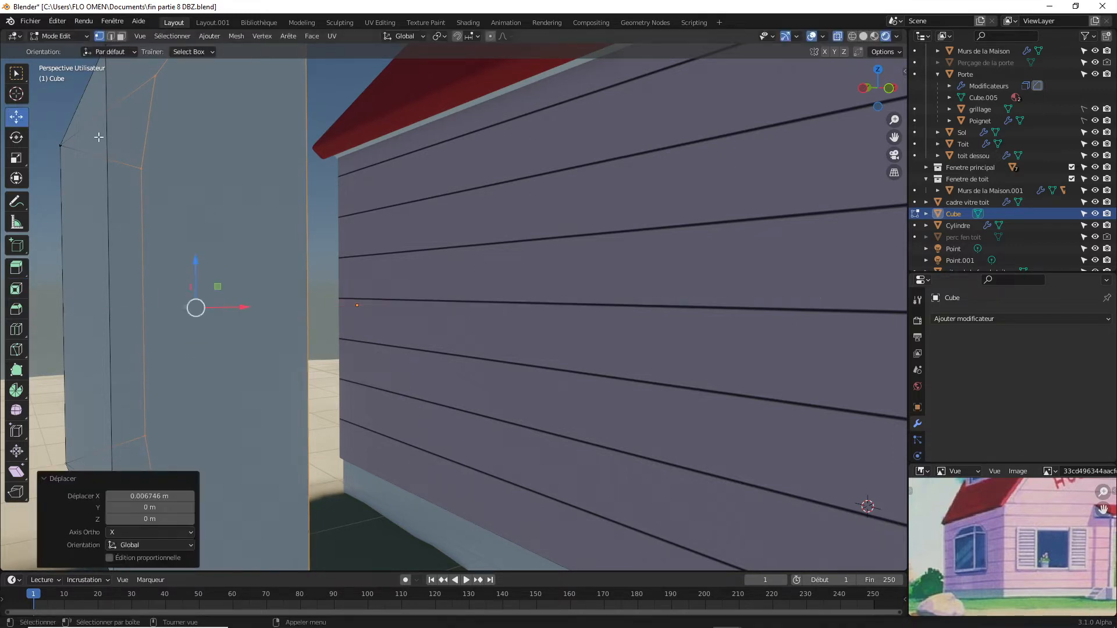
pyautogui.click(58, 36)
pyautogui.click(64, 49)
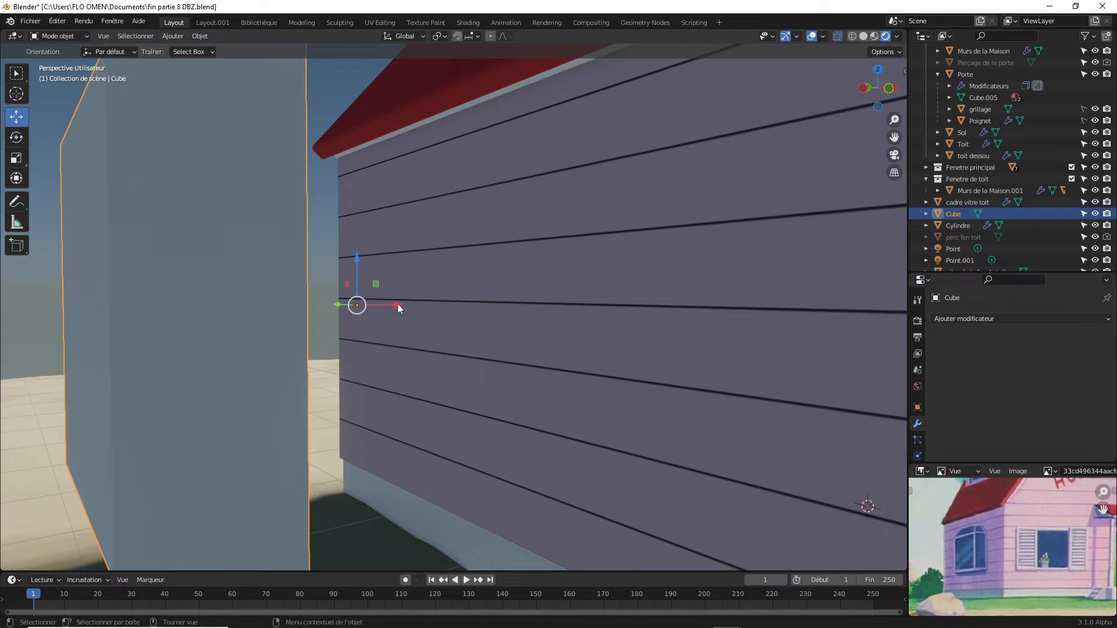
pyautogui.moveTo(396, 304); pyautogui.dragTo(714, 287)
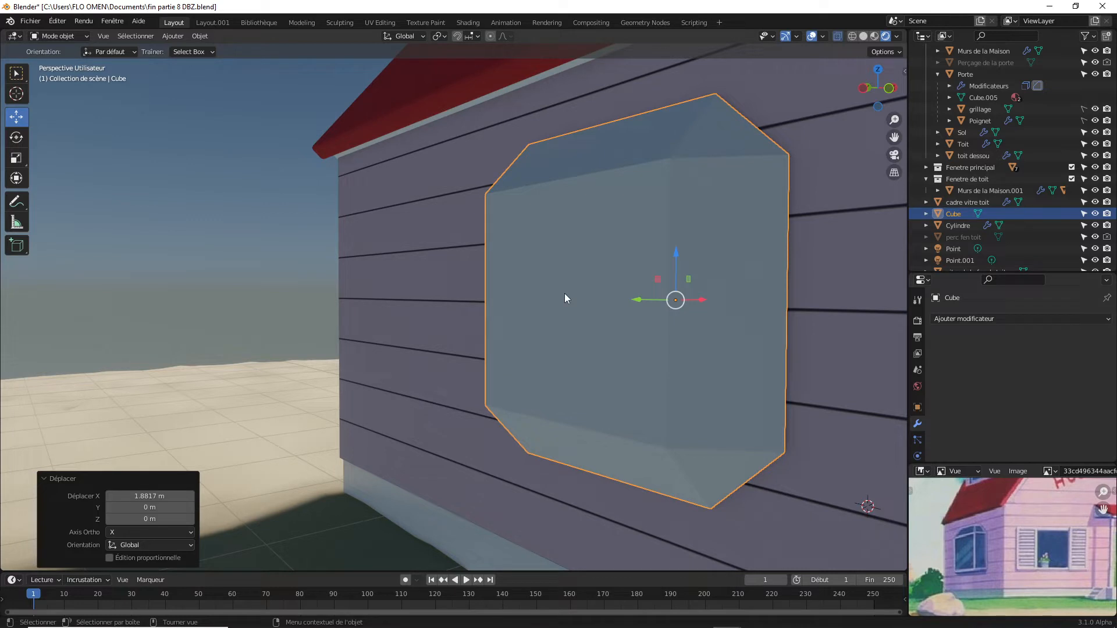
# Inset all faces of the bay window individually with a thickness of about 0.048 m.
pyautogui.press('Tab')
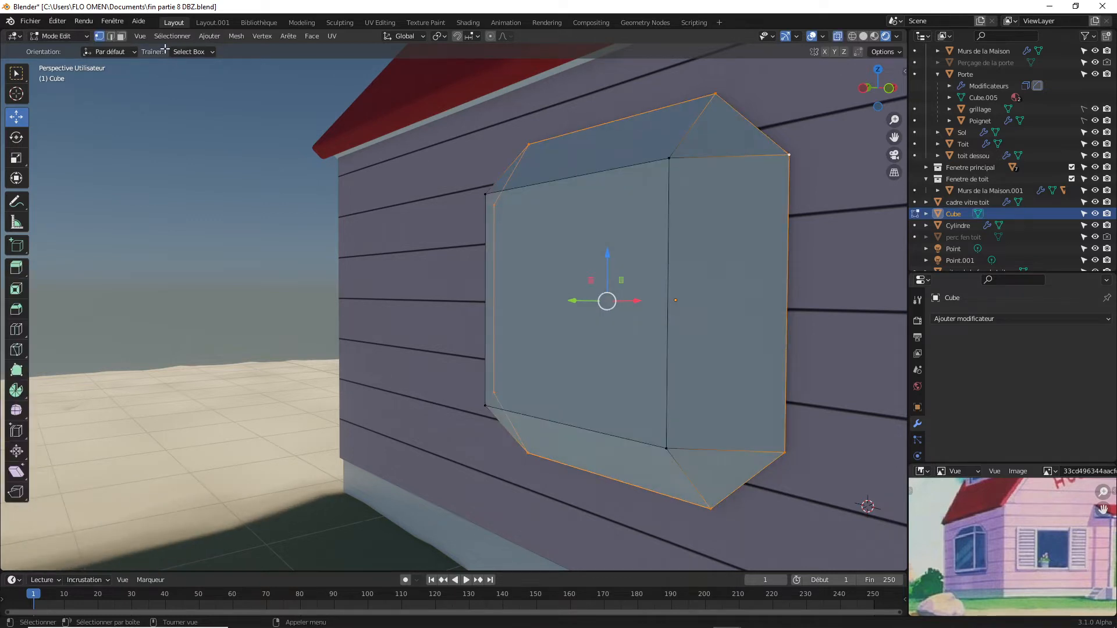
pyautogui.click(121, 36)
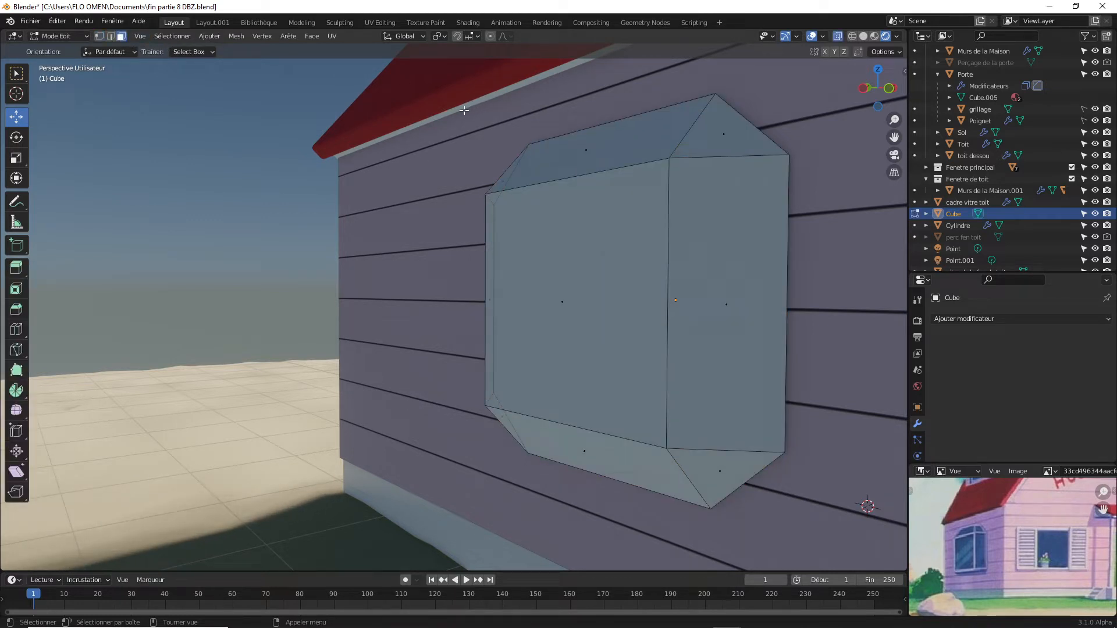
pyautogui.moveTo(454, 113); pyautogui.dragTo(810, 546)
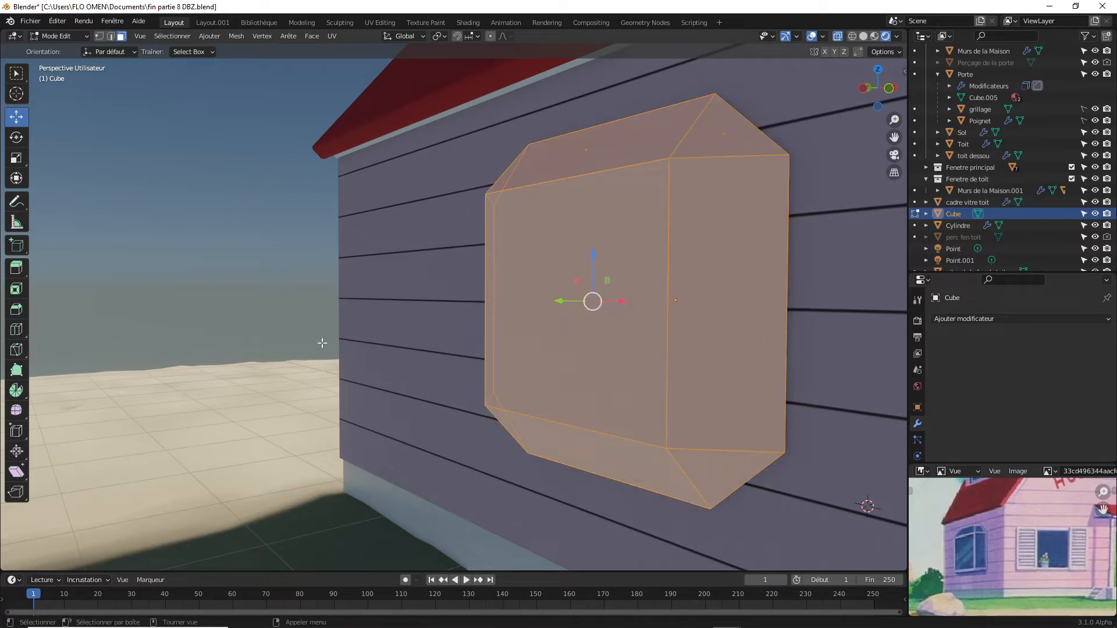
pyautogui.click(18, 290)
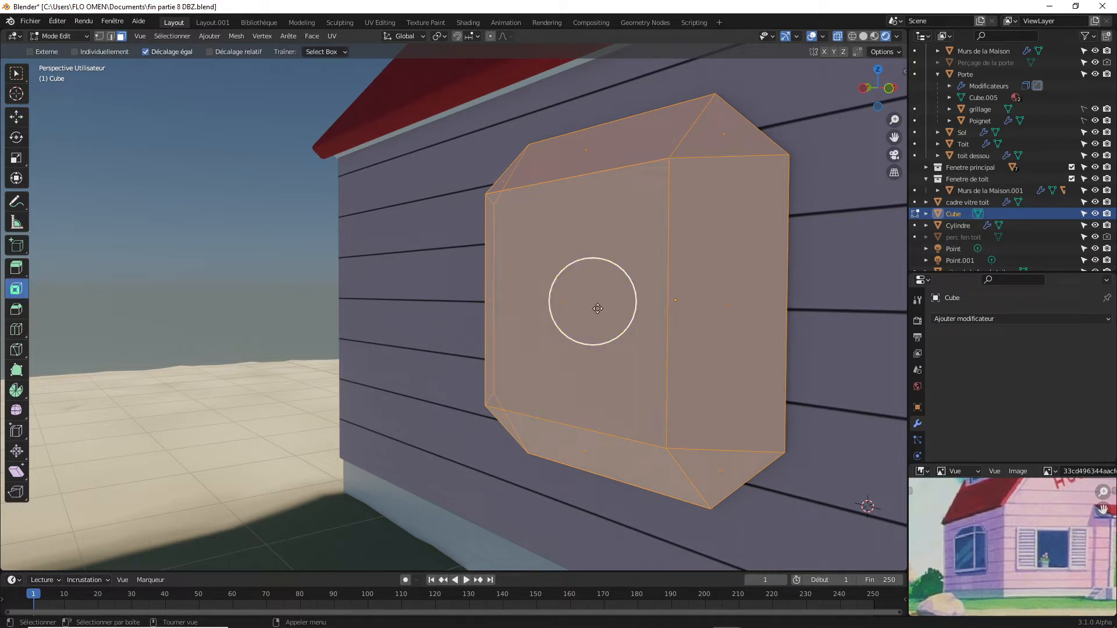
pyautogui.moveTo(601, 305)
pyautogui.mouseDown()
pyautogui.moveTo(583, 308)
pyautogui.moveTo(601, 307)
pyautogui.moveTo(596, 283)
pyautogui.moveTo(579, 317)
pyautogui.moveTo(576, 263)
pyautogui.moveTo(615, 283)
pyautogui.moveTo(594, 304)
pyautogui.mouseUp()
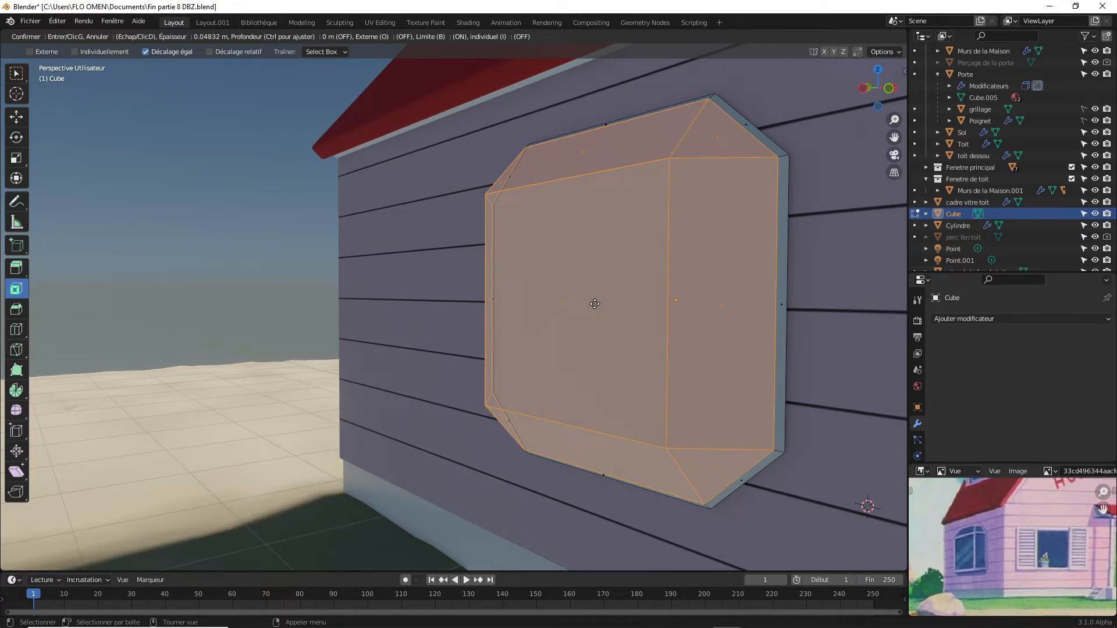
pyautogui.click(594, 304)
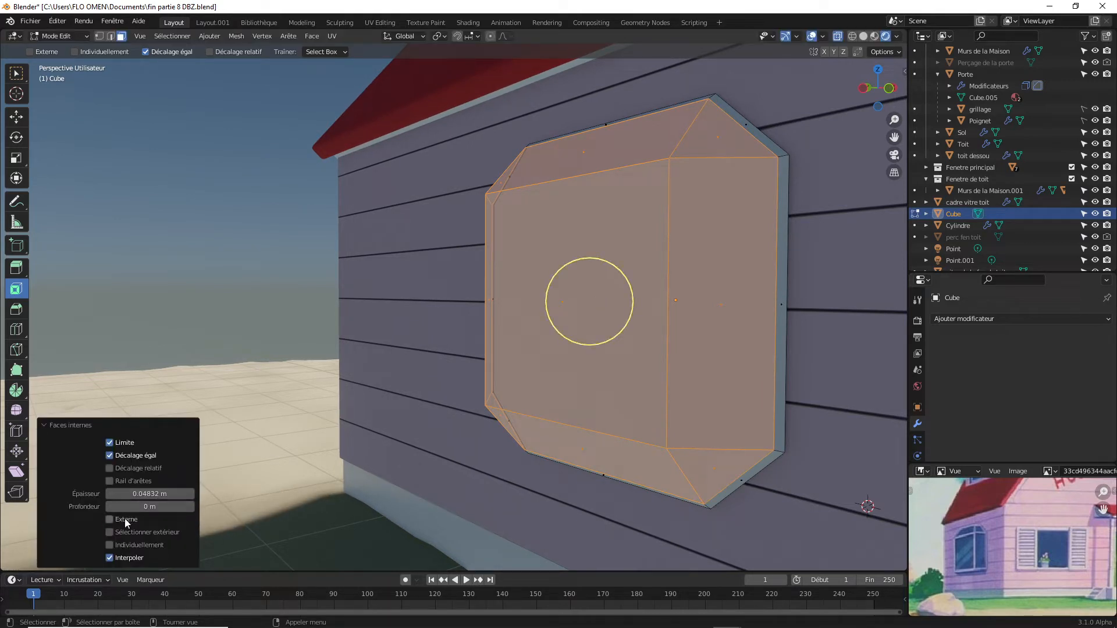
pyautogui.click(109, 545)
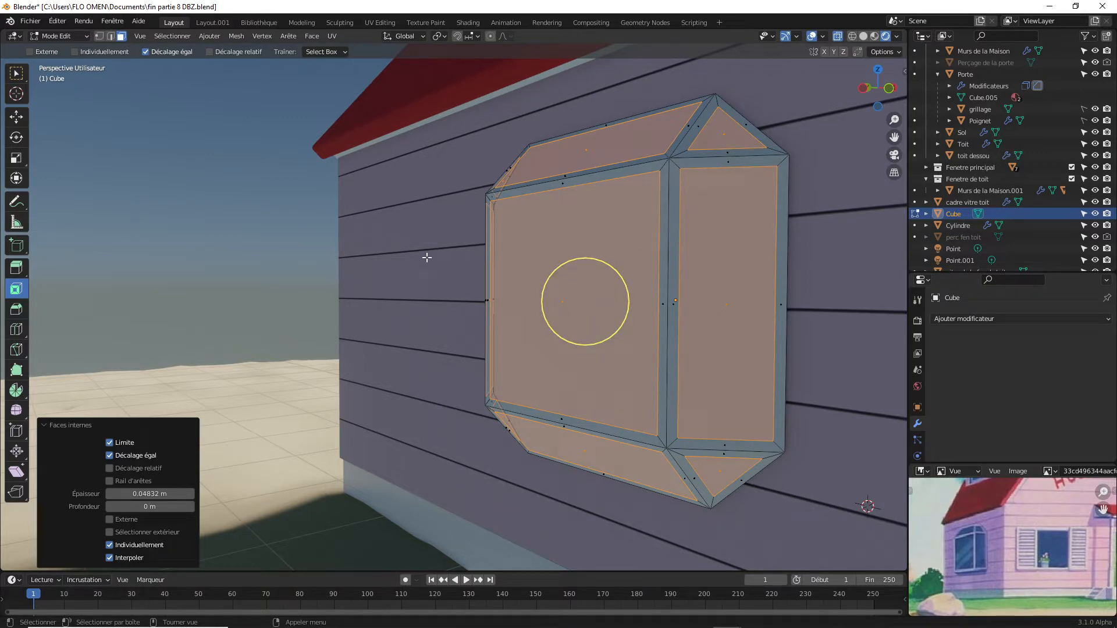
# Separate the selected inset faces into their own object and select that pane object in Object Mode.
pyautogui.rightClick(370, 241)
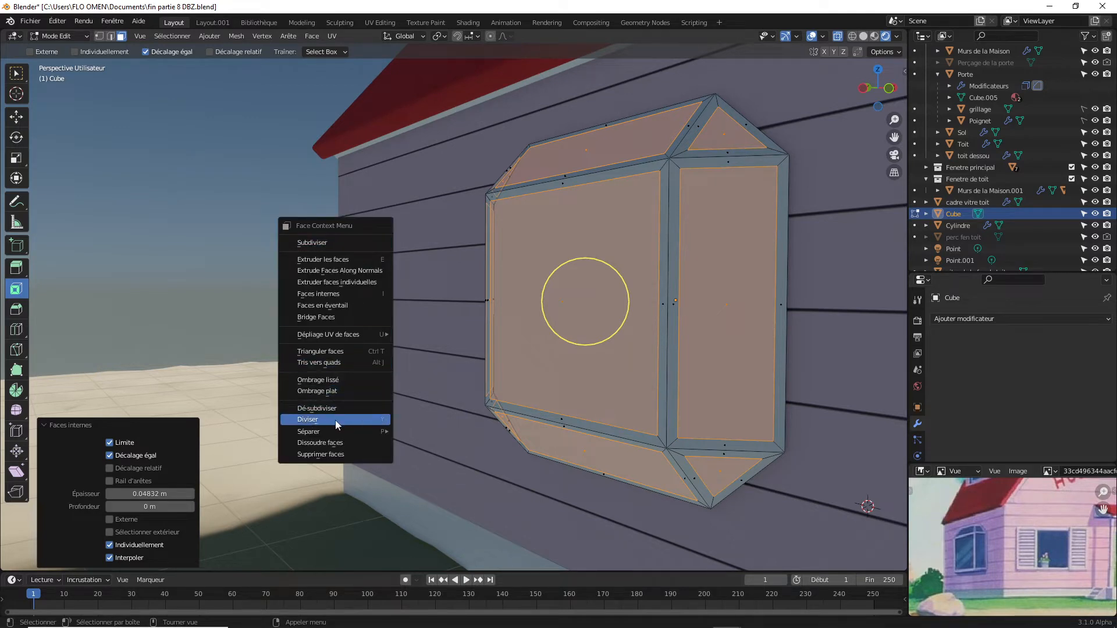
pyautogui.moveTo(344, 432)
pyautogui.click(422, 433)
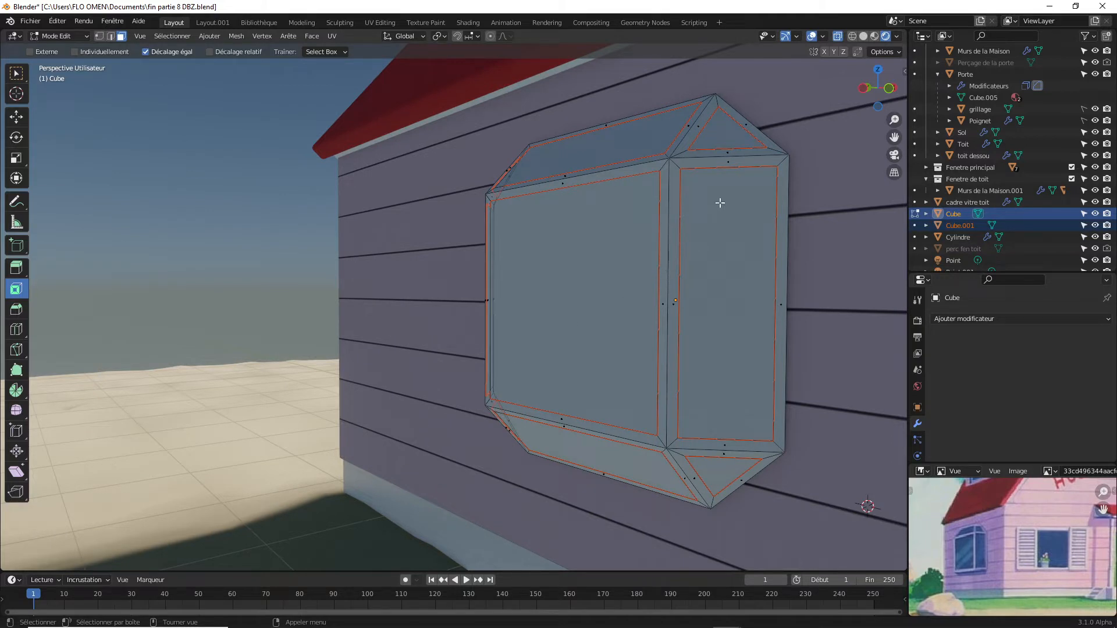
pyautogui.click(61, 36)
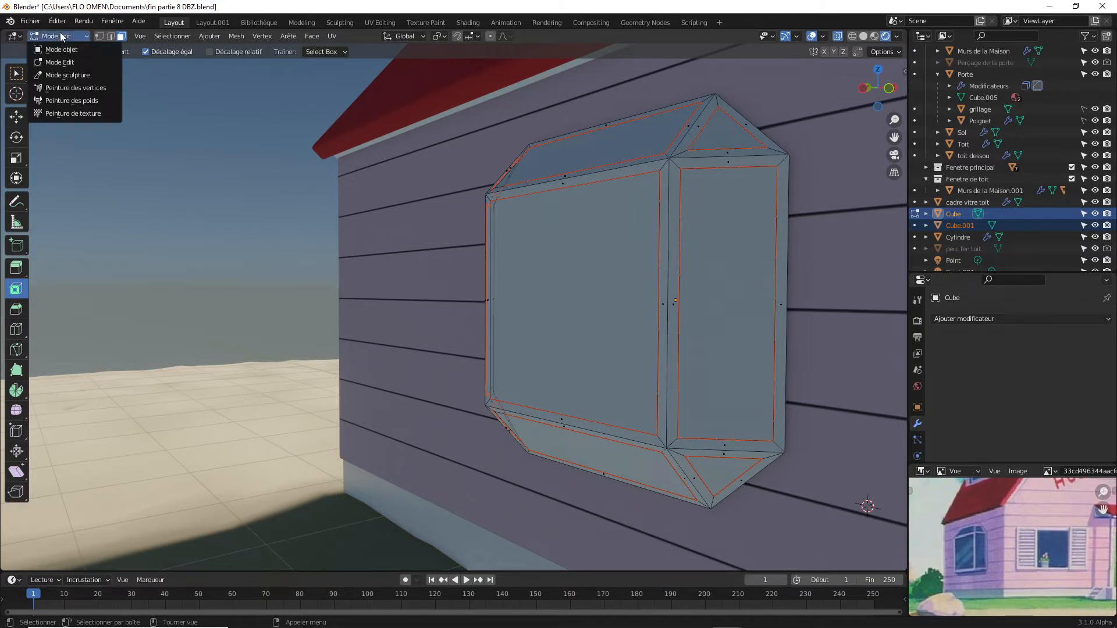
pyautogui.click(61, 49)
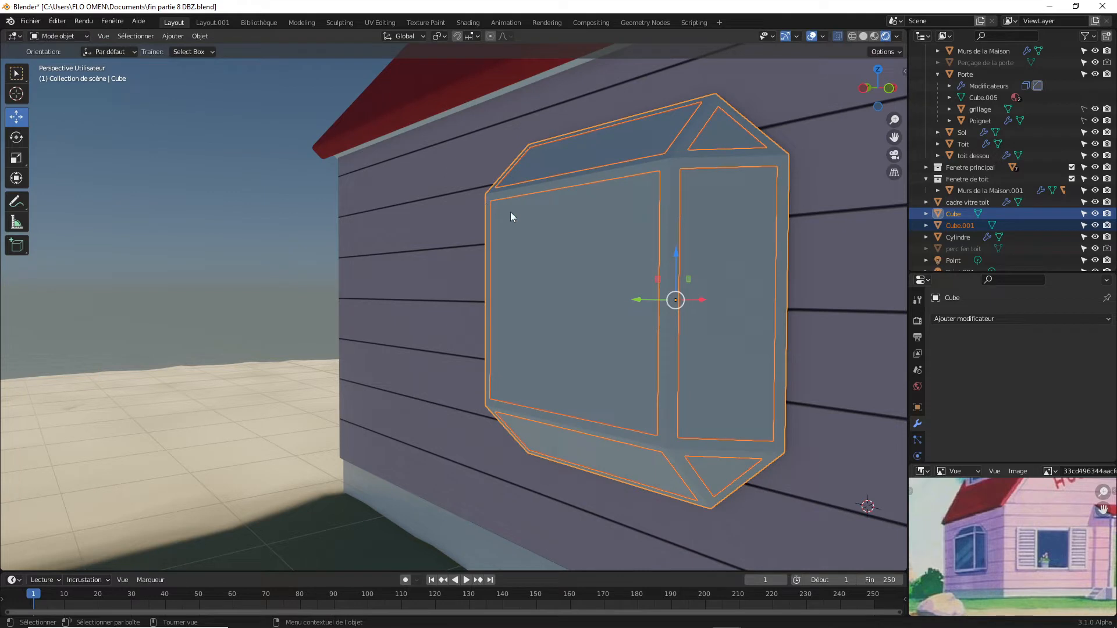
pyautogui.click(571, 262)
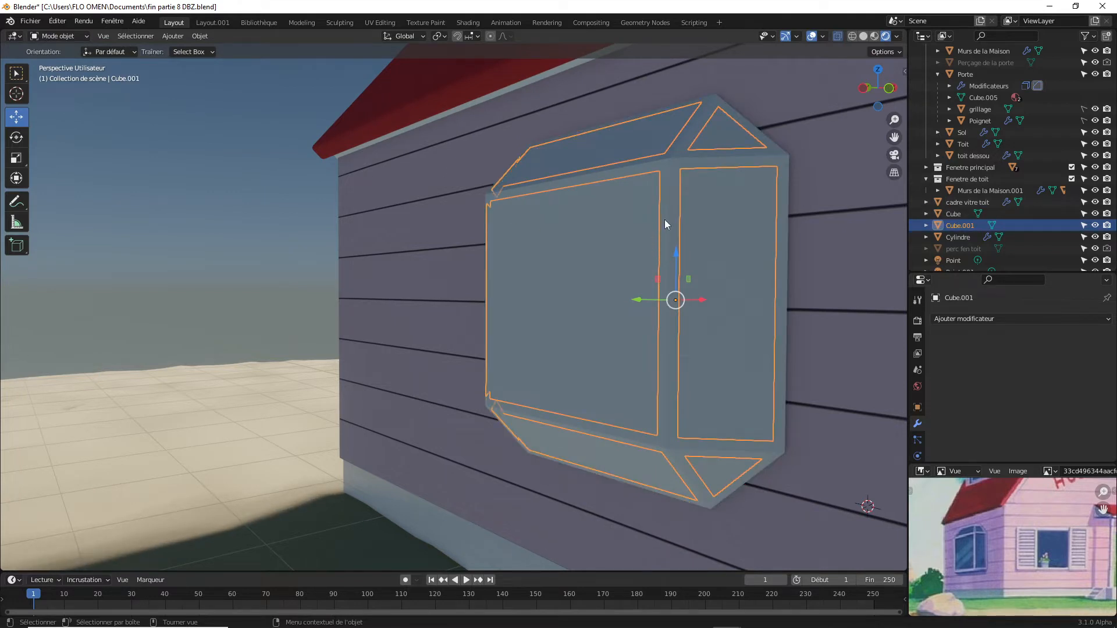
# Select the bay window's frame object and rename it "structure fenetre cote".
pyautogui.click(673, 197)
pyautogui.click(678, 178)
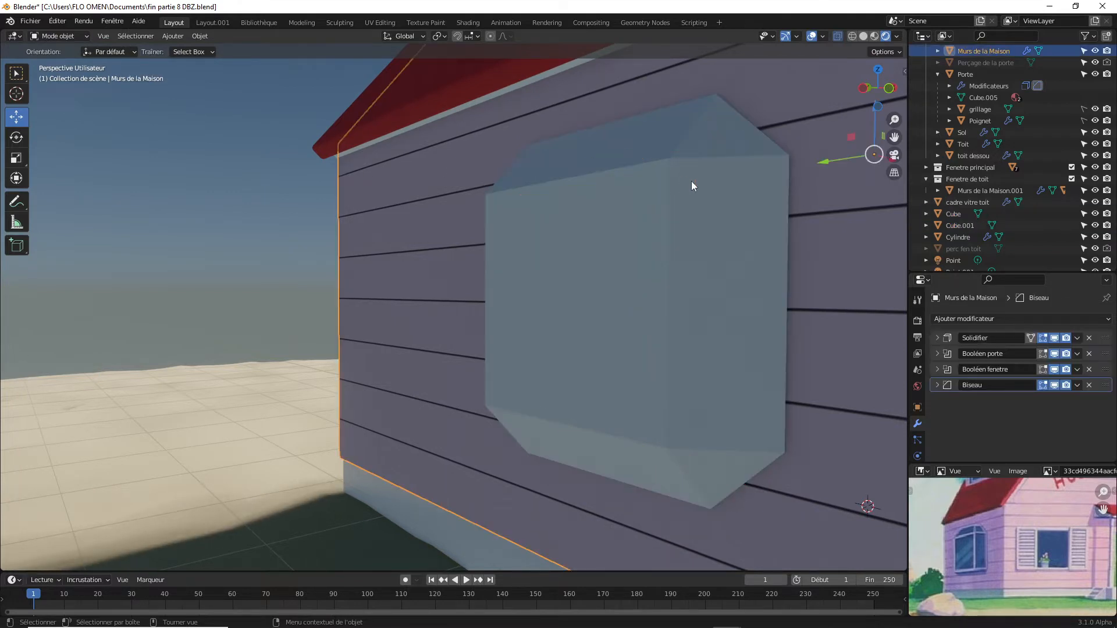
pyautogui.click(670, 189)
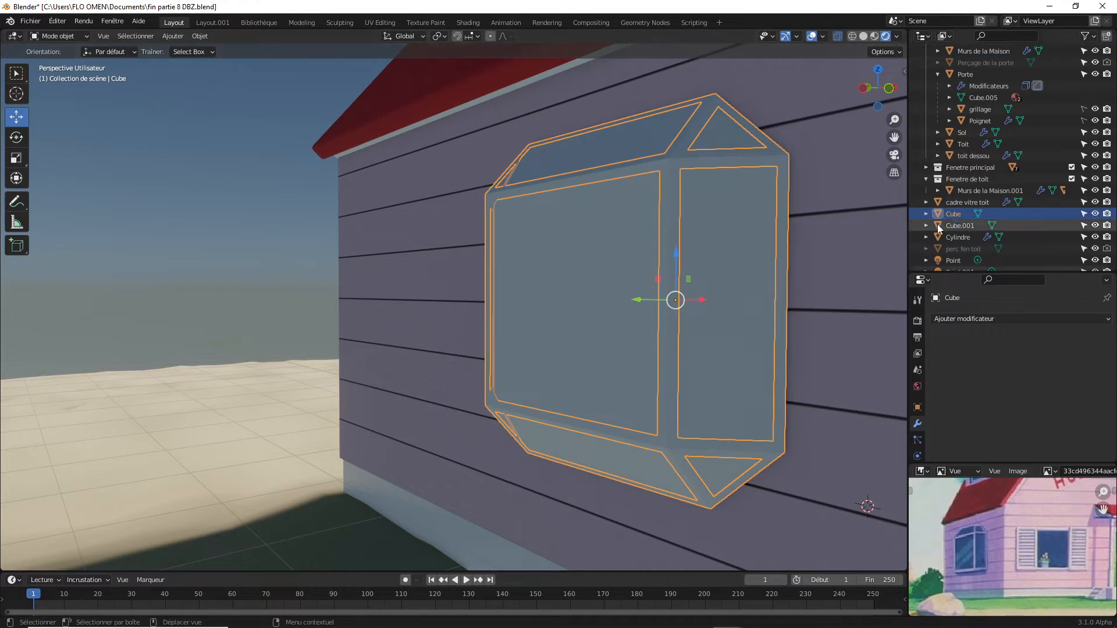
pyautogui.doubleClick(958, 214)
pyautogui.scroll(-1, 959, 212)
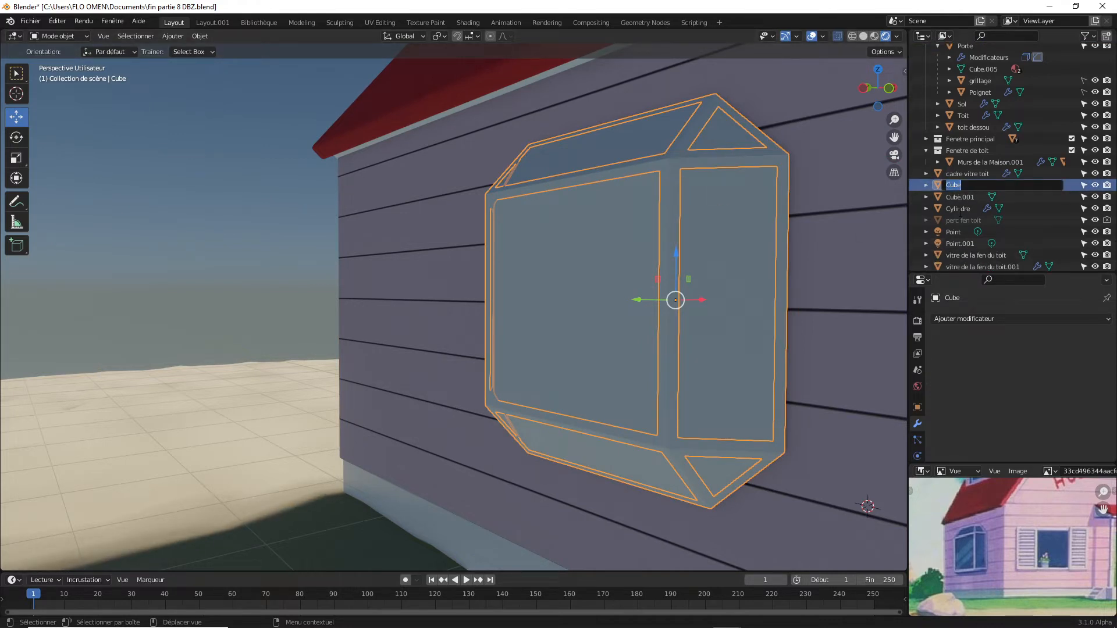
pyautogui.write('structure fenetre cote')
pyautogui.press('Return')
# Select the bay window's glass pane object and rename it "vitre fen cote".
pyautogui.click(737, 302)
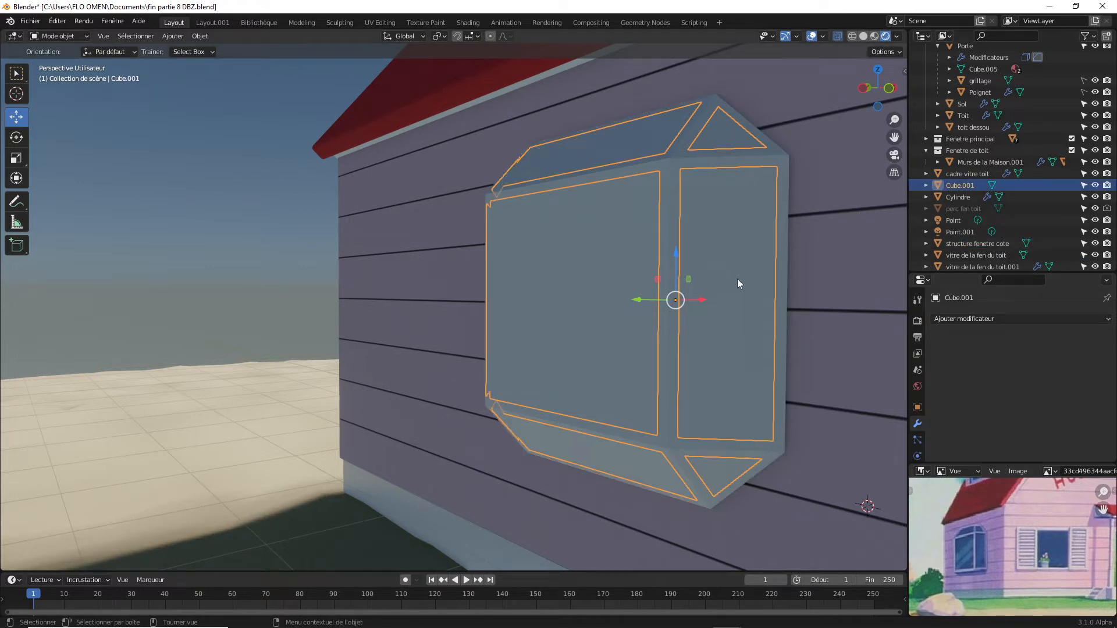
pyautogui.click(621, 326)
pyautogui.click(588, 319)
pyautogui.doubleClick(962, 185)
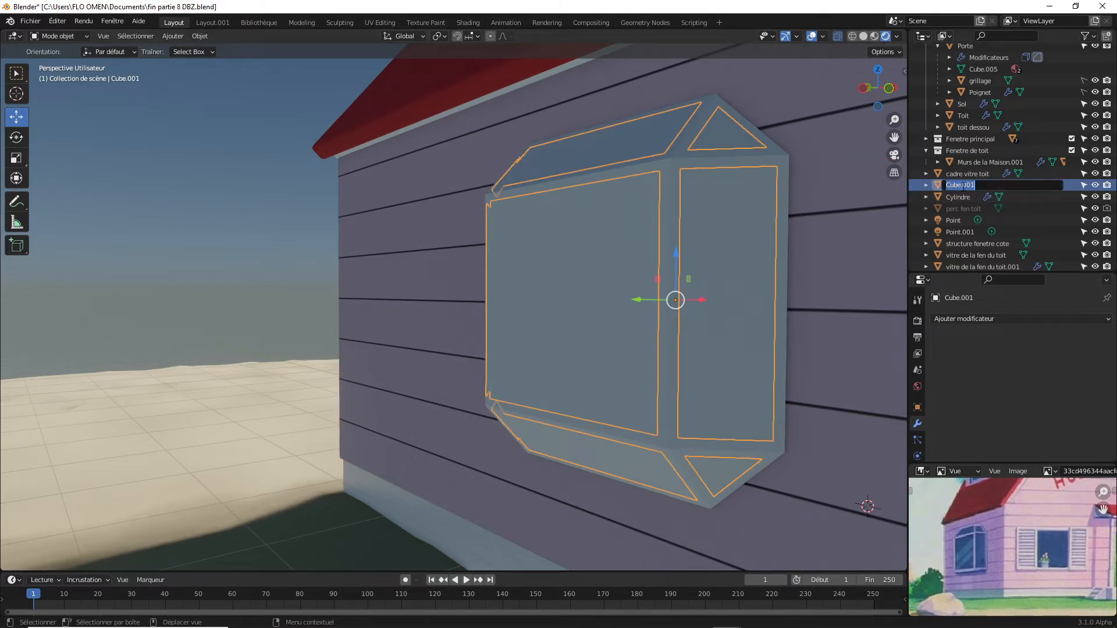
pyautogui.write('vitre fen cote')
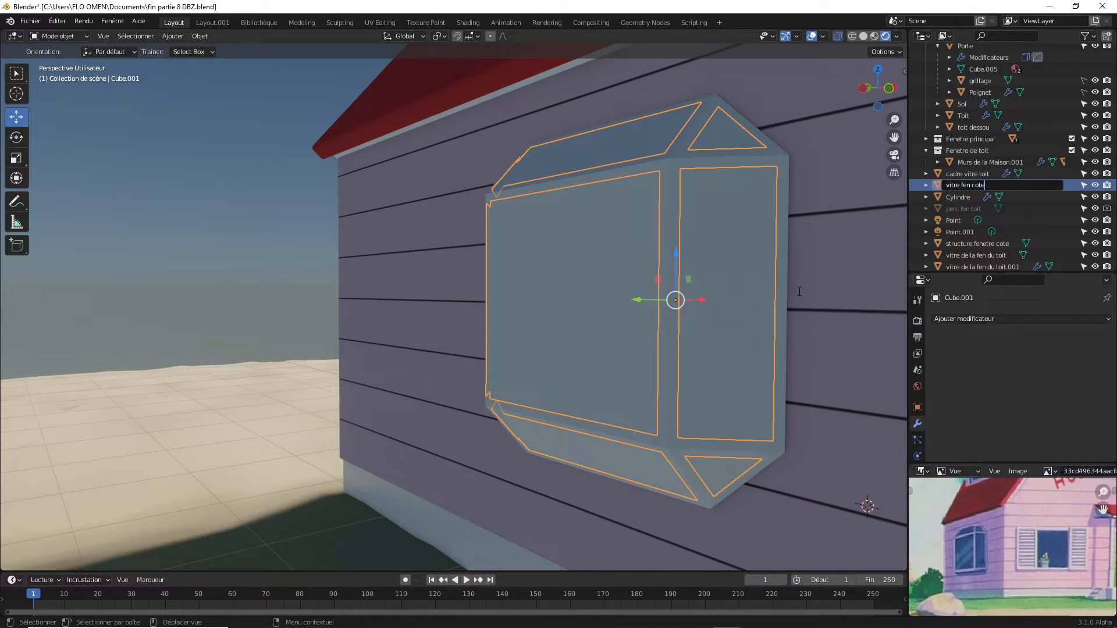
pyautogui.press('Return')
# Add a Solidify modifier to the bay window frame with a thickness of -0.03 m.
pyautogui.click(686, 317)
pyautogui.click(637, 327)
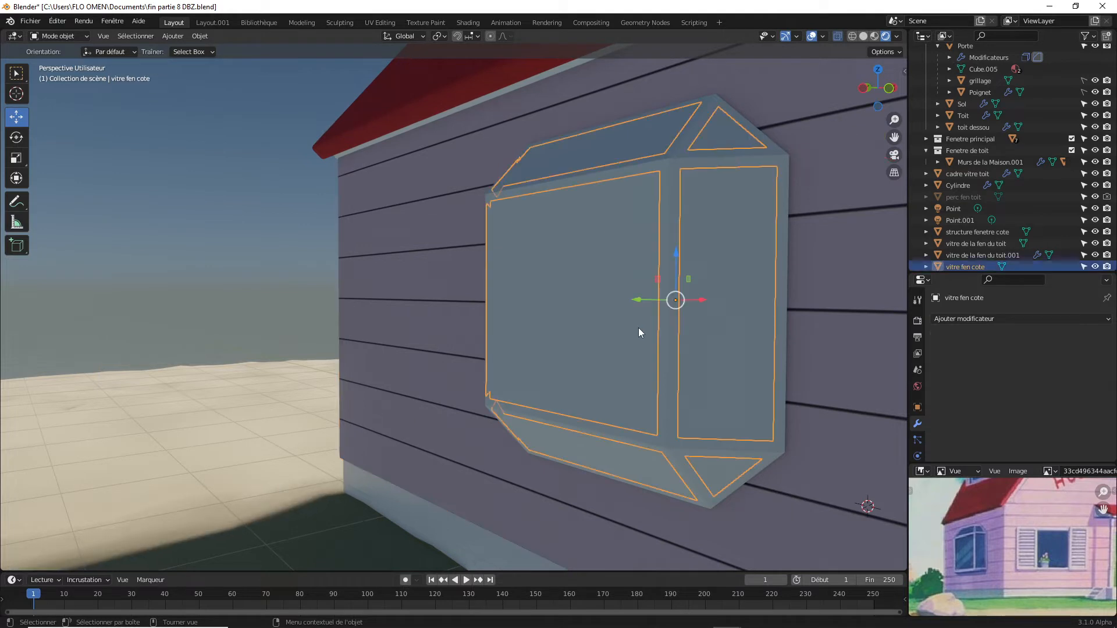
pyautogui.click(677, 340)
pyautogui.click(667, 341)
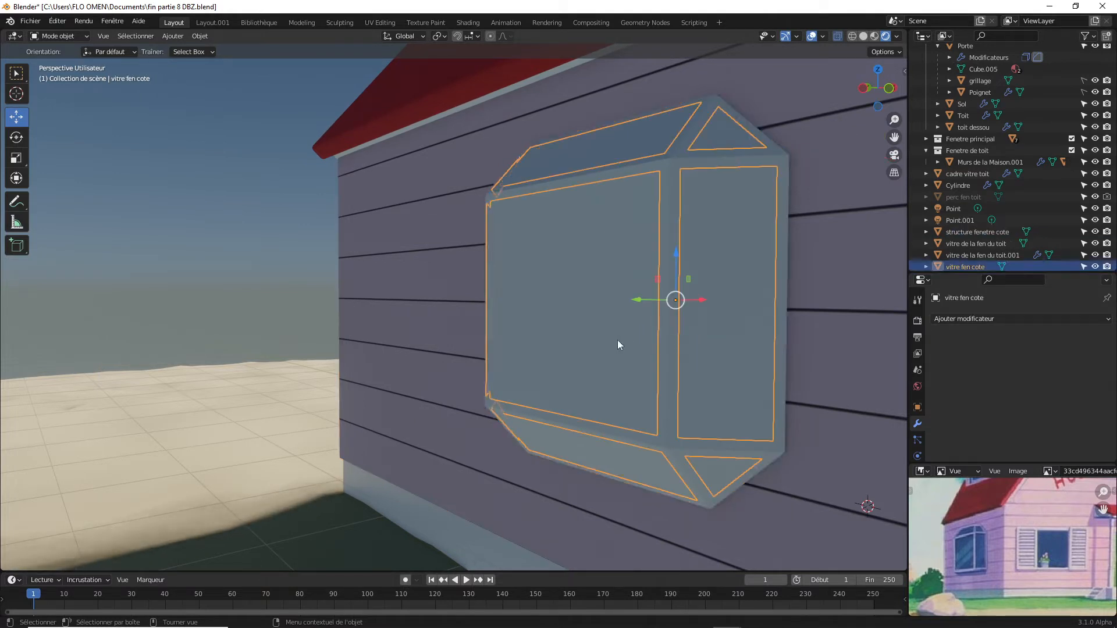
pyautogui.click(671, 344)
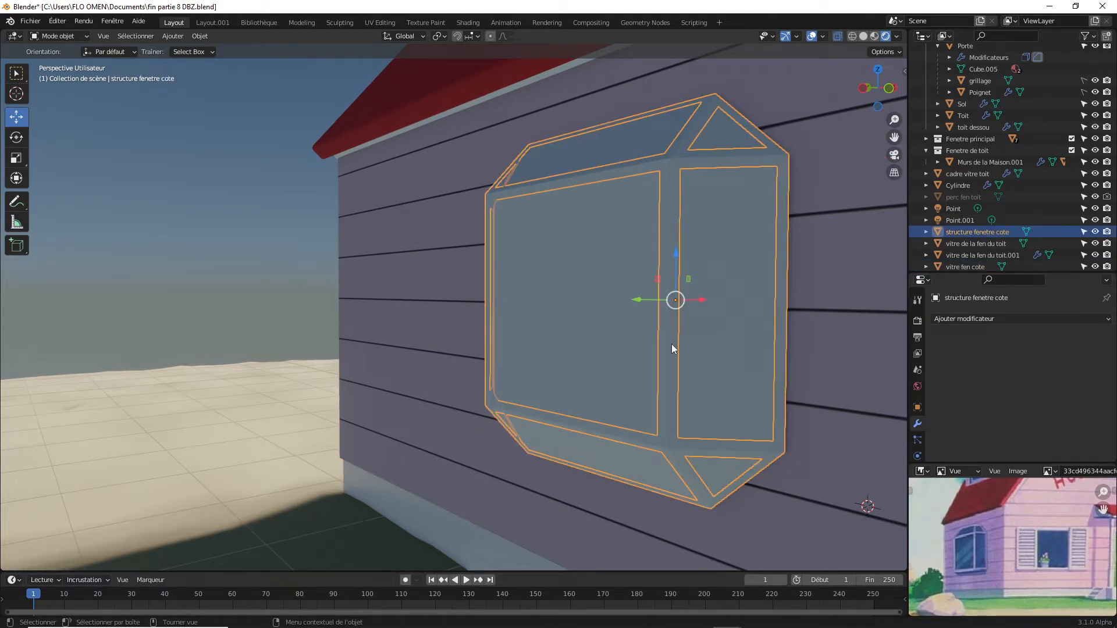
pyautogui.click(963, 319)
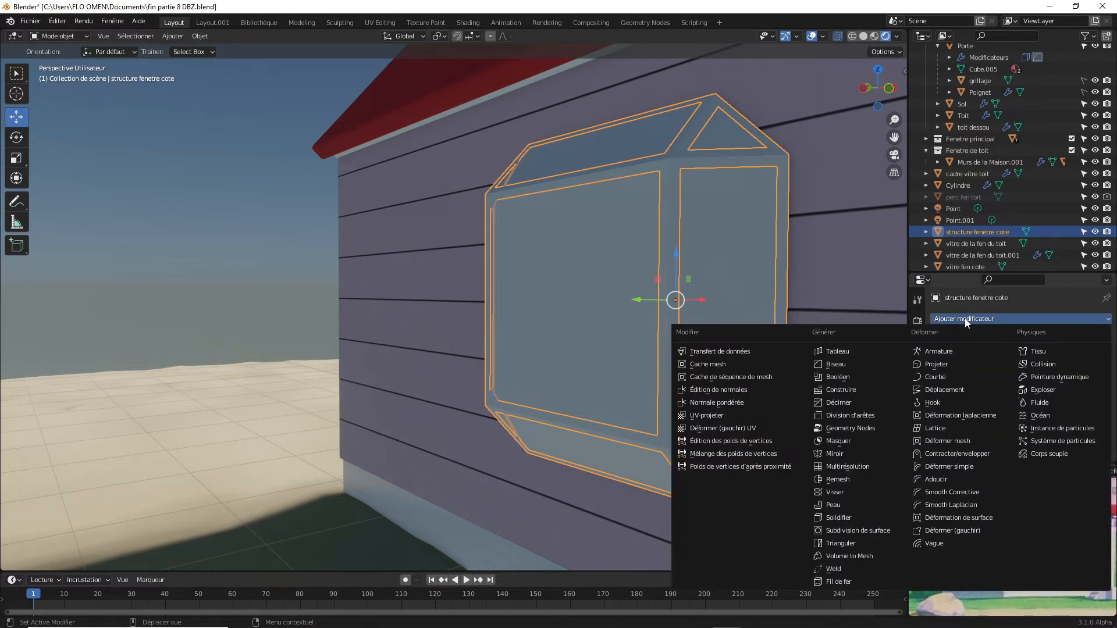
pyautogui.click(838, 518)
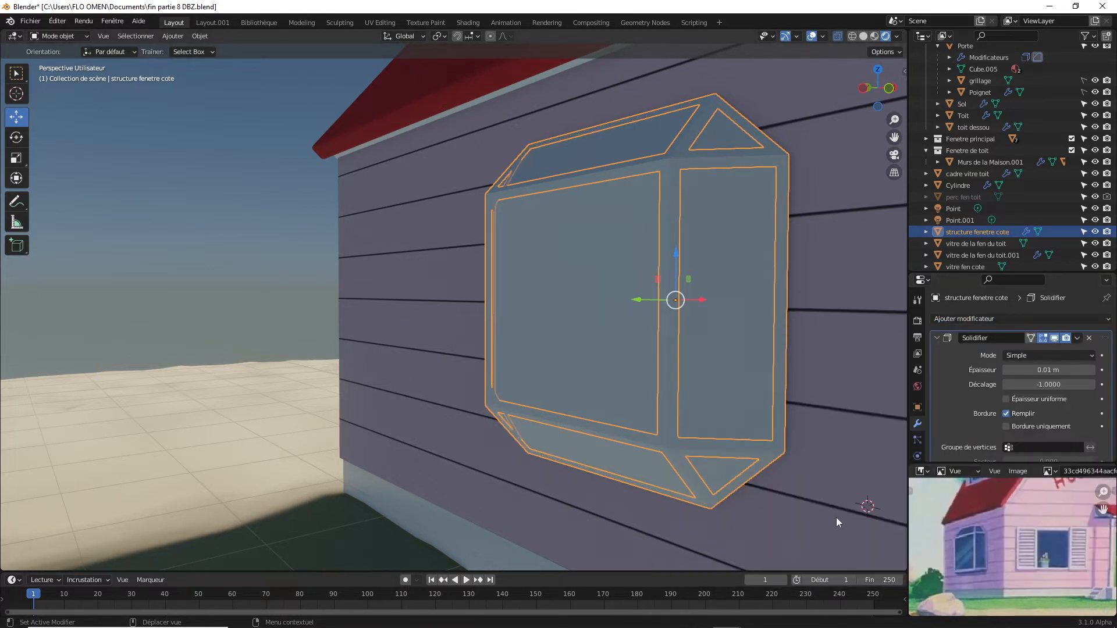
pyautogui.moveTo(1047, 370)
pyautogui.mouseDown()
pyautogui.moveTo(1003, 370)
pyautogui.moveTo(1046, 370)
pyautogui.moveTo(1031, 370)
pyautogui.mouseUp()
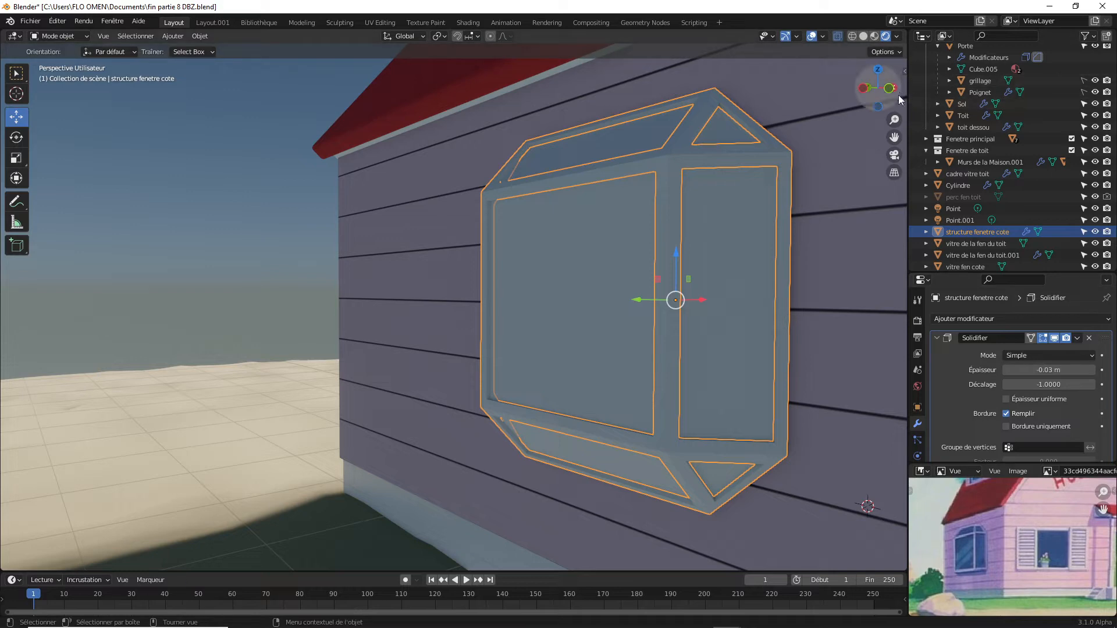
# Assign the existing "cadre fenetre" material to the bay window frame.
pyautogui.moveTo(877, 87)
pyautogui.mouseDown()
pyautogui.moveTo(887, 89)
pyautogui.moveTo(866, 88)
pyautogui.moveTo(895, 86)
pyautogui.mouseUp()
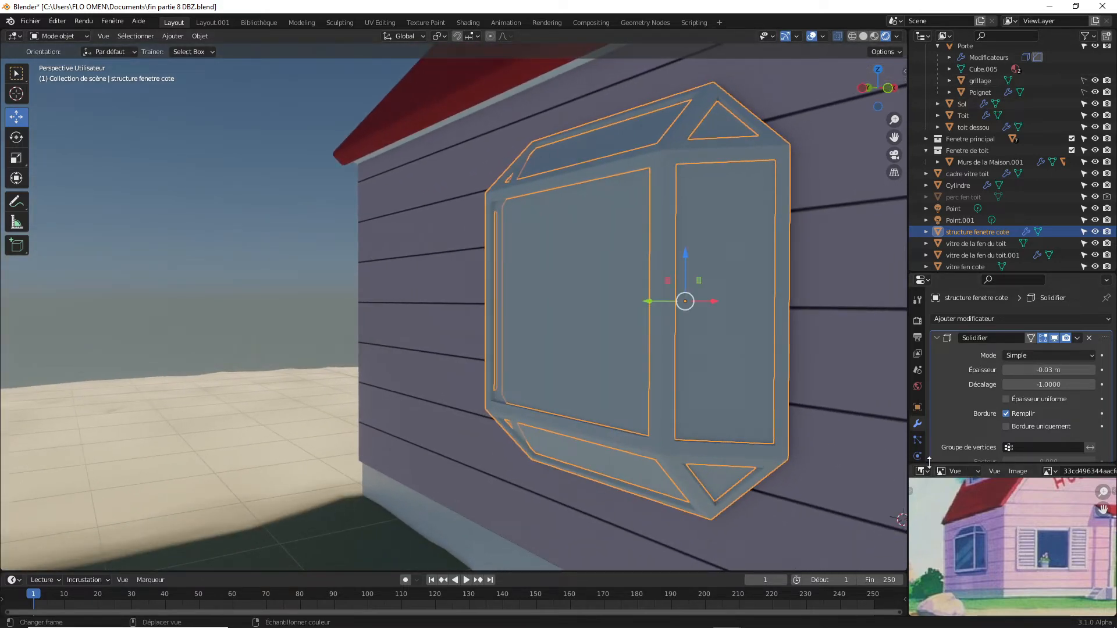
pyautogui.moveTo(929, 462); pyautogui.dragTo(927, 523)
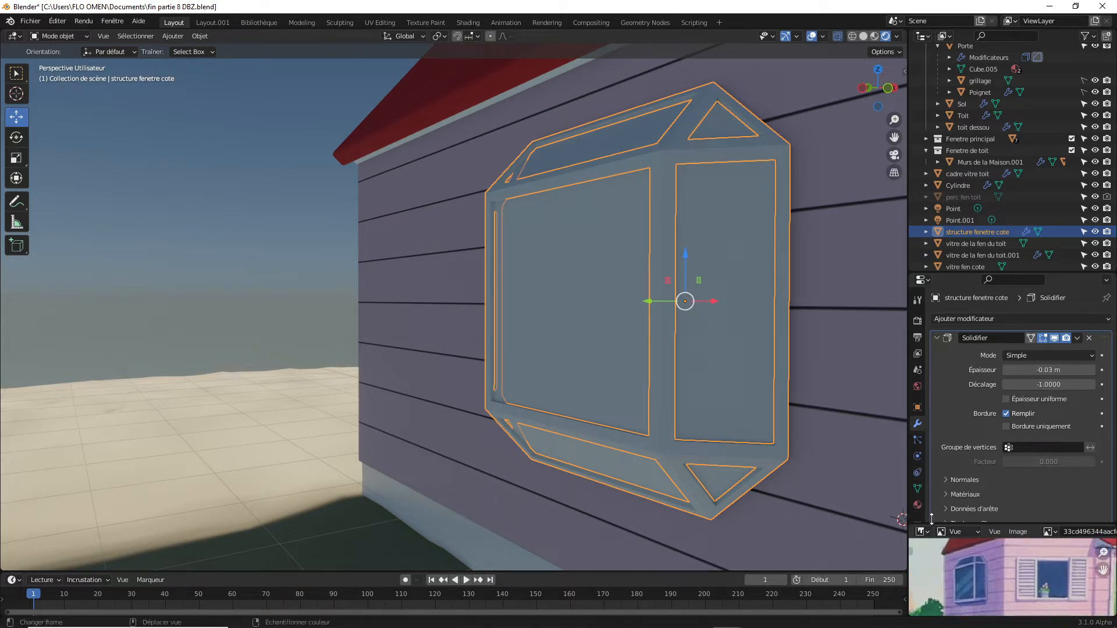
pyautogui.click(917, 504)
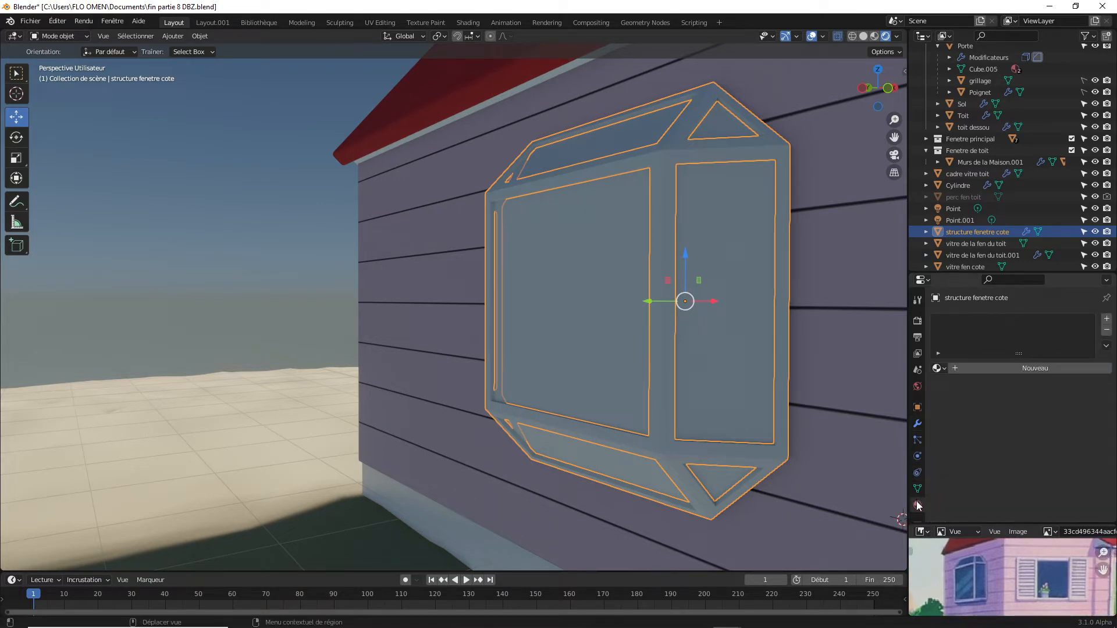
pyautogui.click(938, 369)
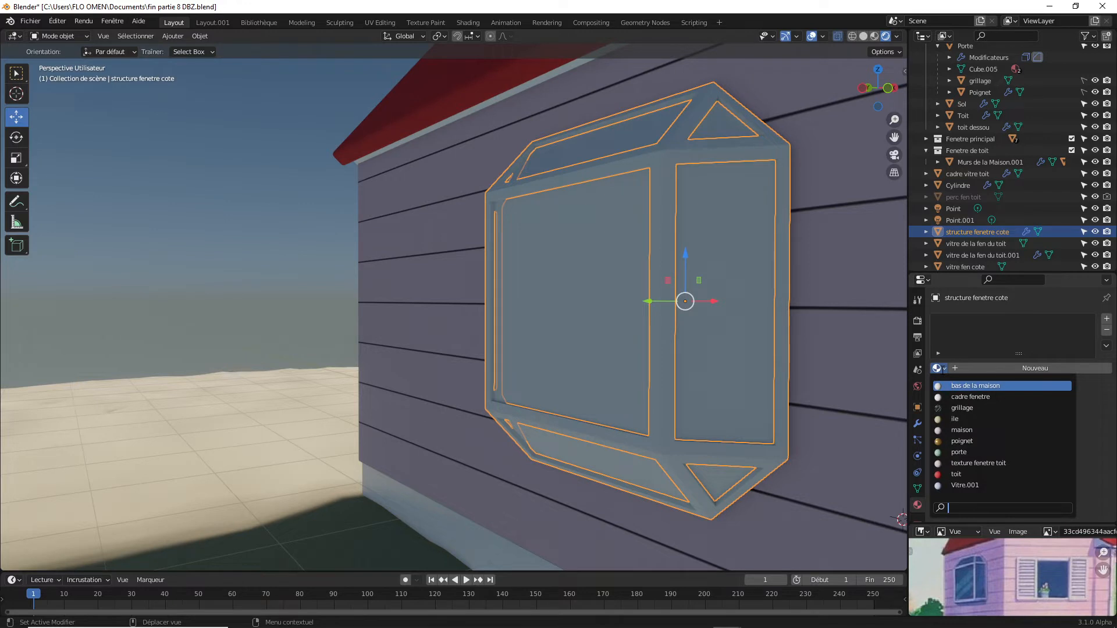
pyautogui.click(976, 397)
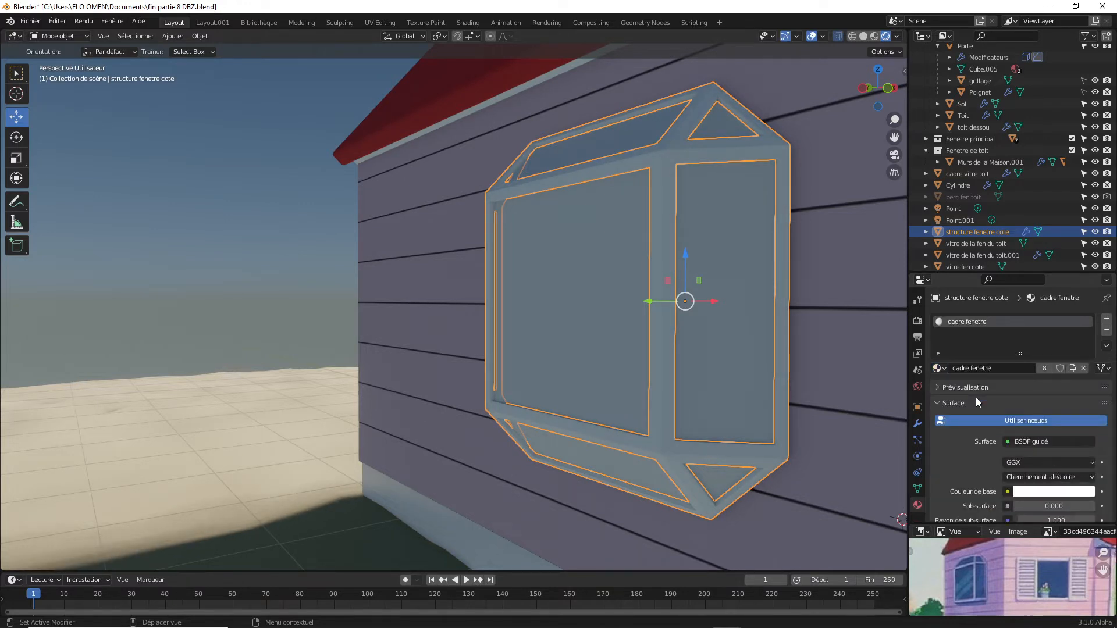
# Assign the existing "Vitre.001" material to the bay window's glass panes and deselect them.
pyautogui.click(627, 319)
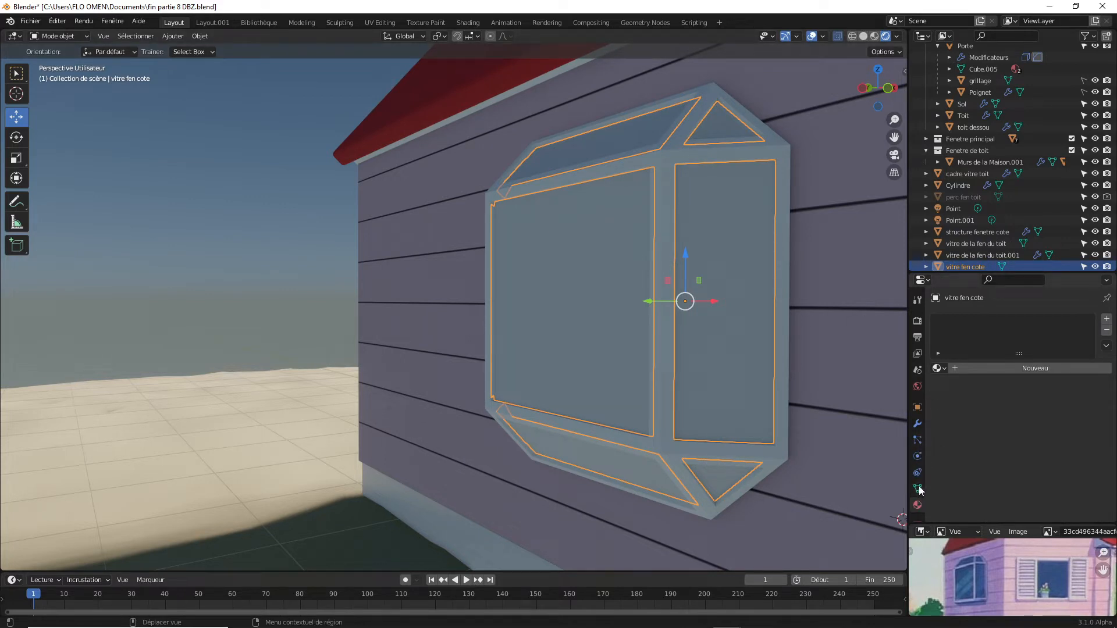
pyautogui.click(937, 368)
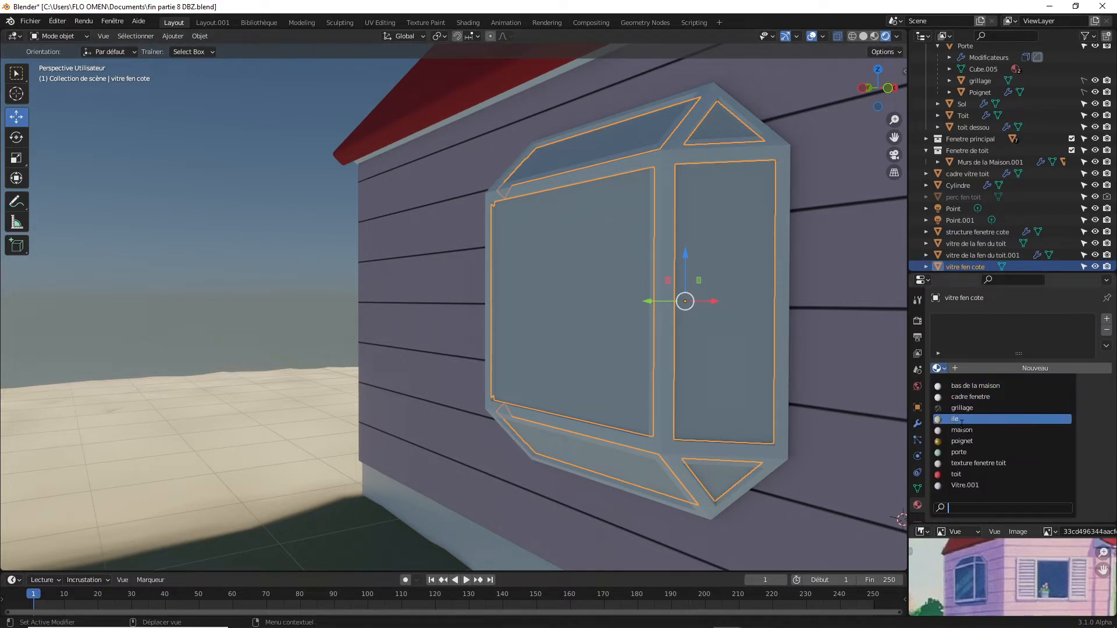
pyautogui.click(965, 485)
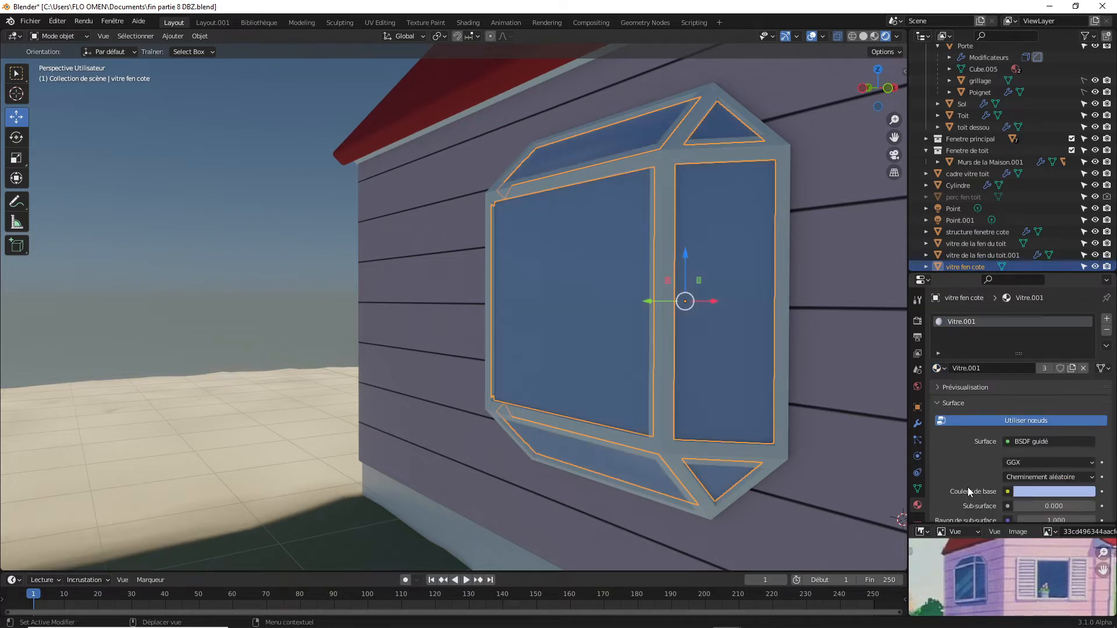
pyautogui.click(262, 319)
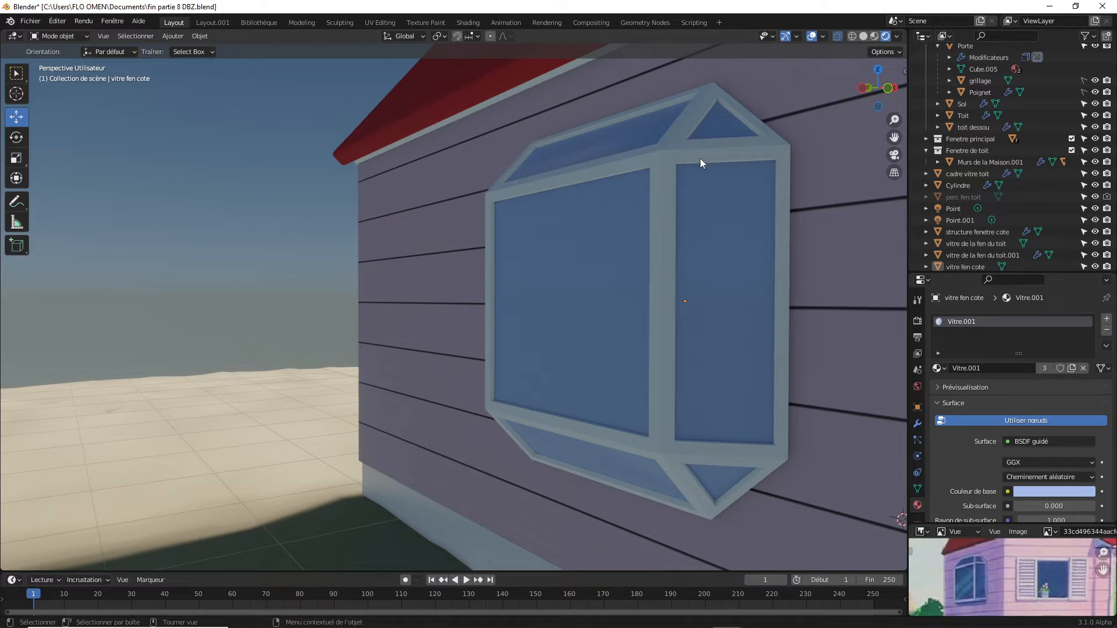
# Apply the scale of the bay window frame object.
pyautogui.click(672, 173)
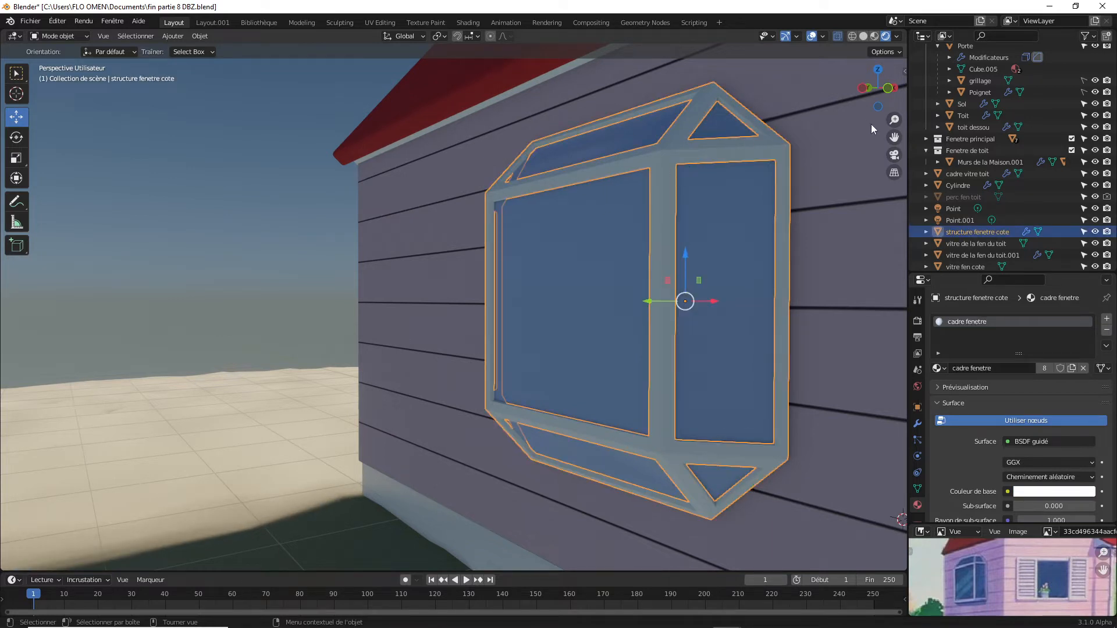
pyautogui.hotkey('ctrl', 'a')
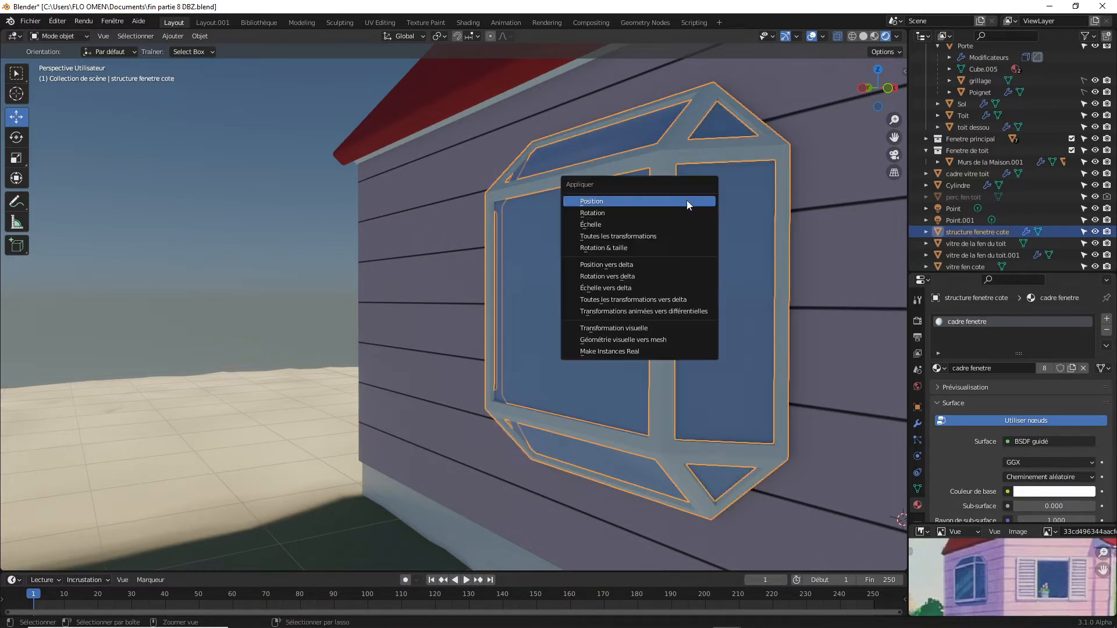
pyautogui.click(622, 222)
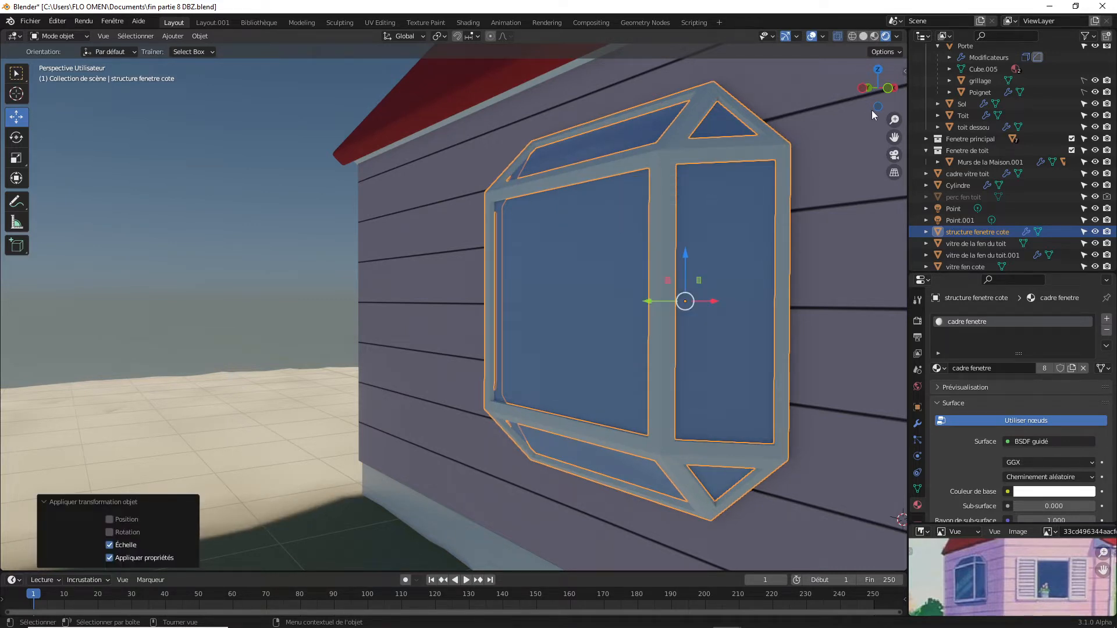
# Collapse the frame's Solidify settings and add a Bevel modifier below it.
pyautogui.moveTo(871, 99); pyautogui.dragTo(893, 105)
pyautogui.click(917, 423)
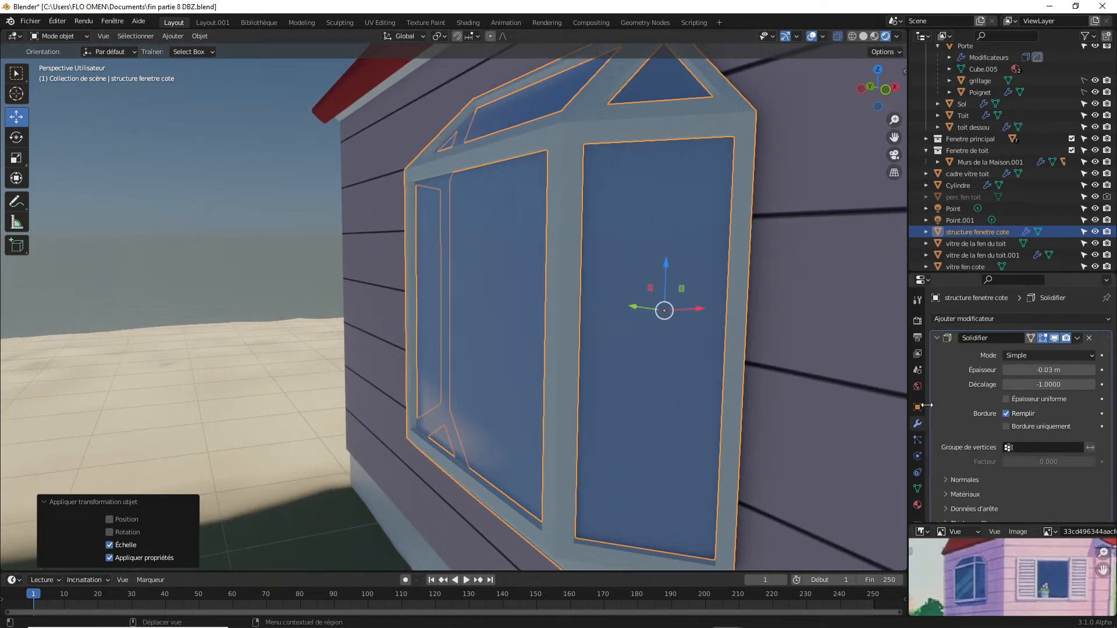
pyautogui.click(937, 338)
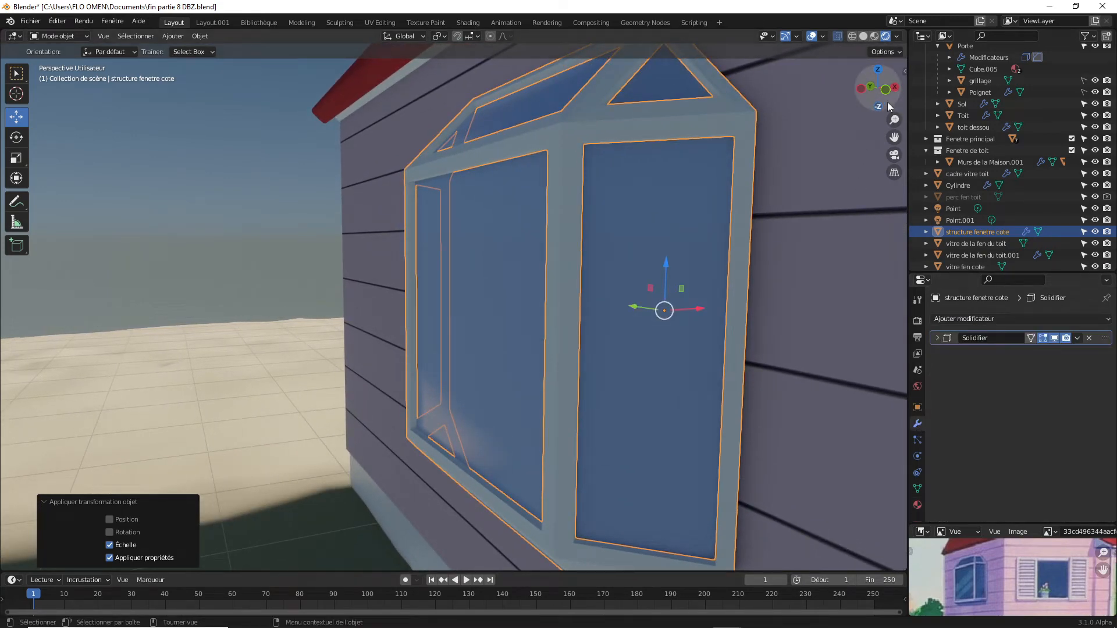
pyautogui.moveTo(883, 94); pyautogui.dragTo(827, 187)
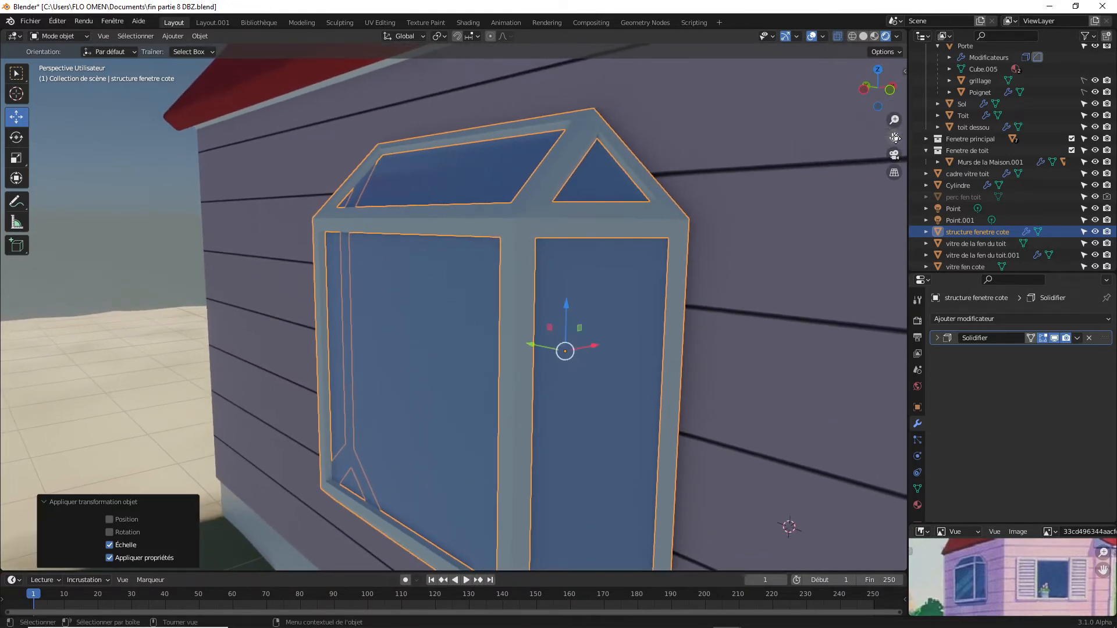
pyautogui.moveTo(896, 119); pyautogui.dragTo(857, 197)
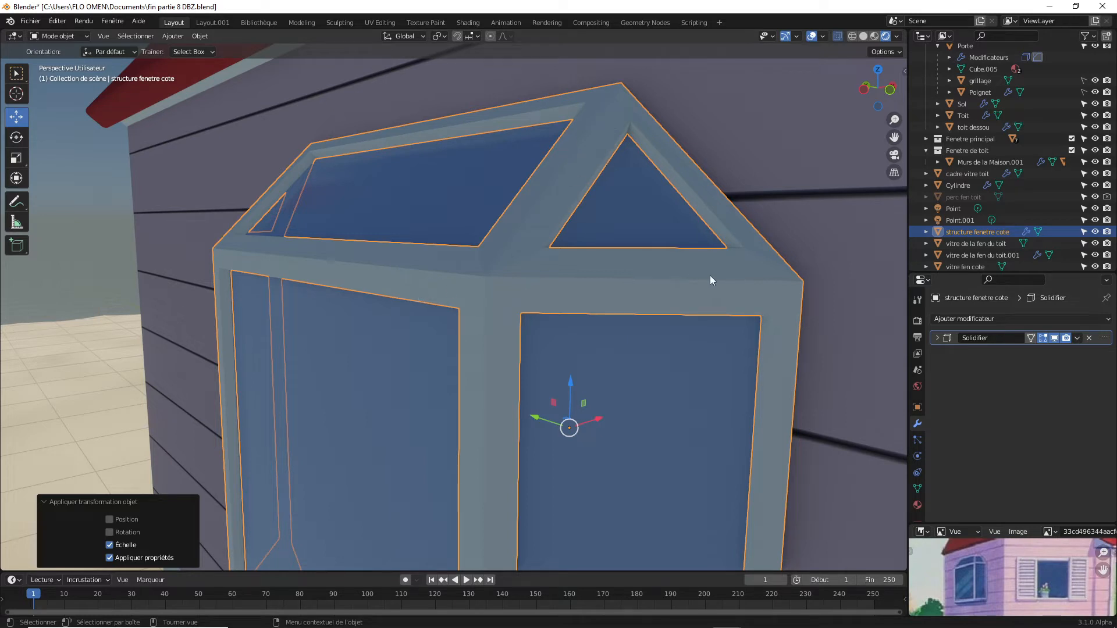
pyautogui.click(1010, 318)
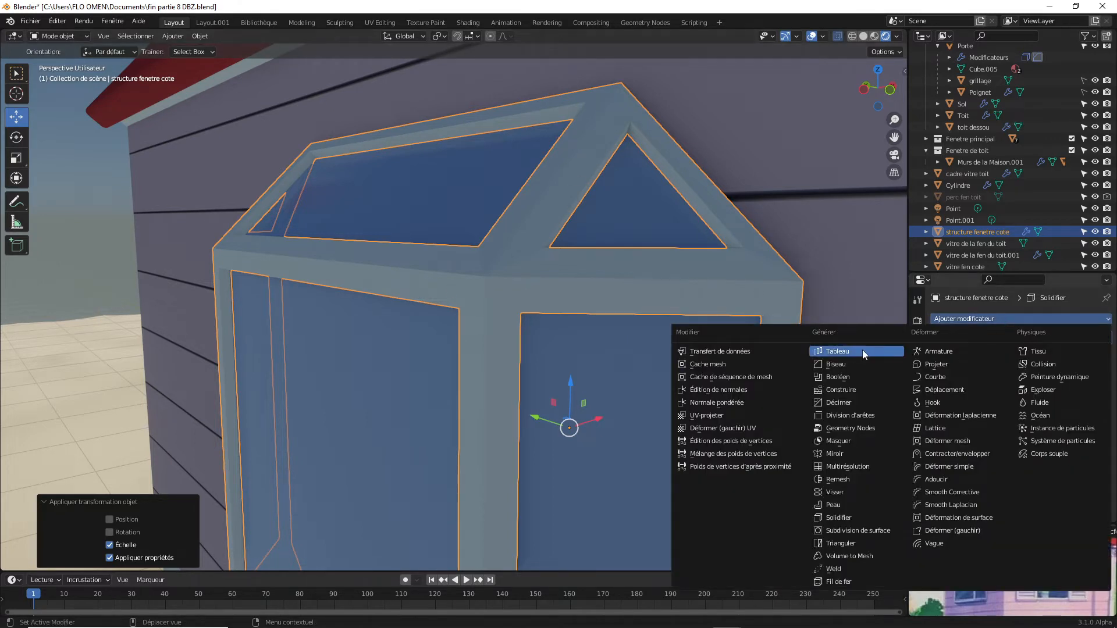
pyautogui.click(841, 363)
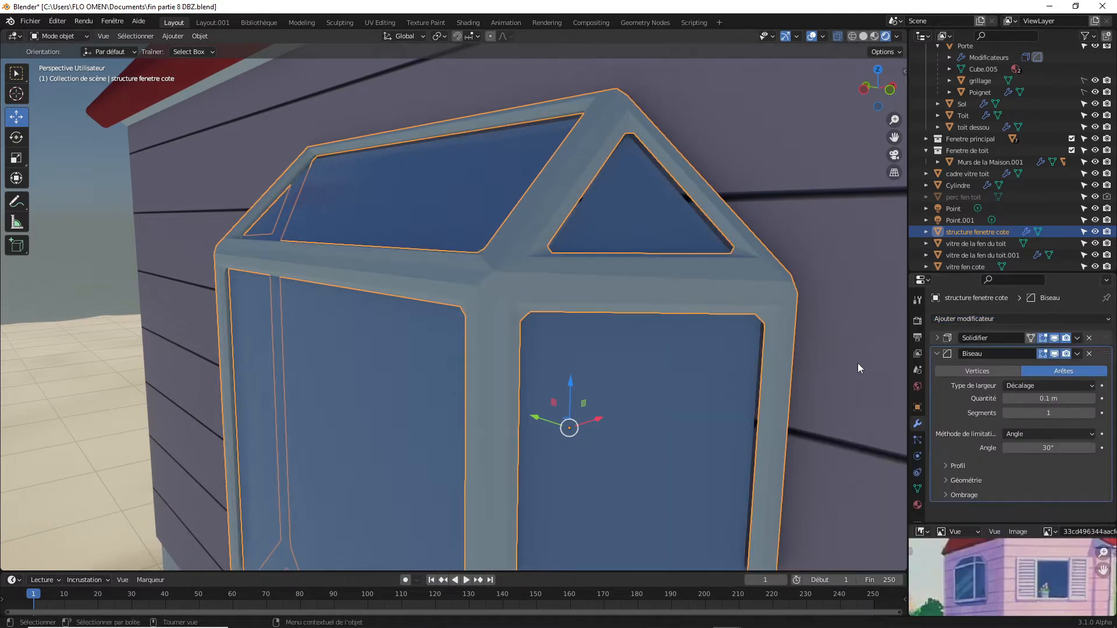
# Set the bay window frame's bevel amount to 0.01 m.
pyautogui.doubleClick(1048, 399)
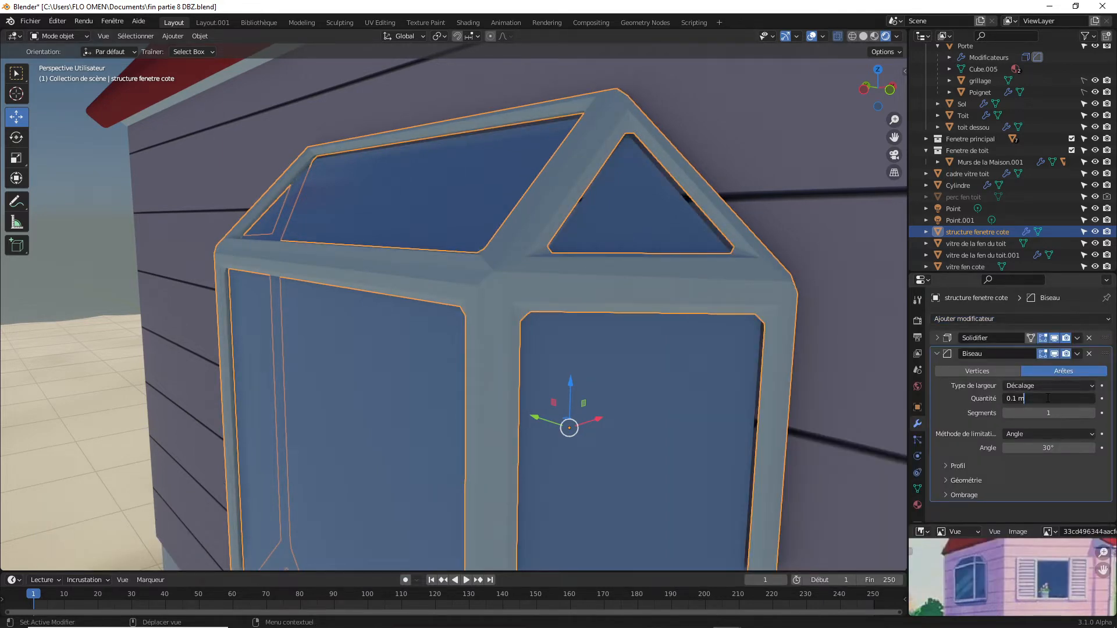
pyautogui.write('/1.5')
pyautogui.press('Return')
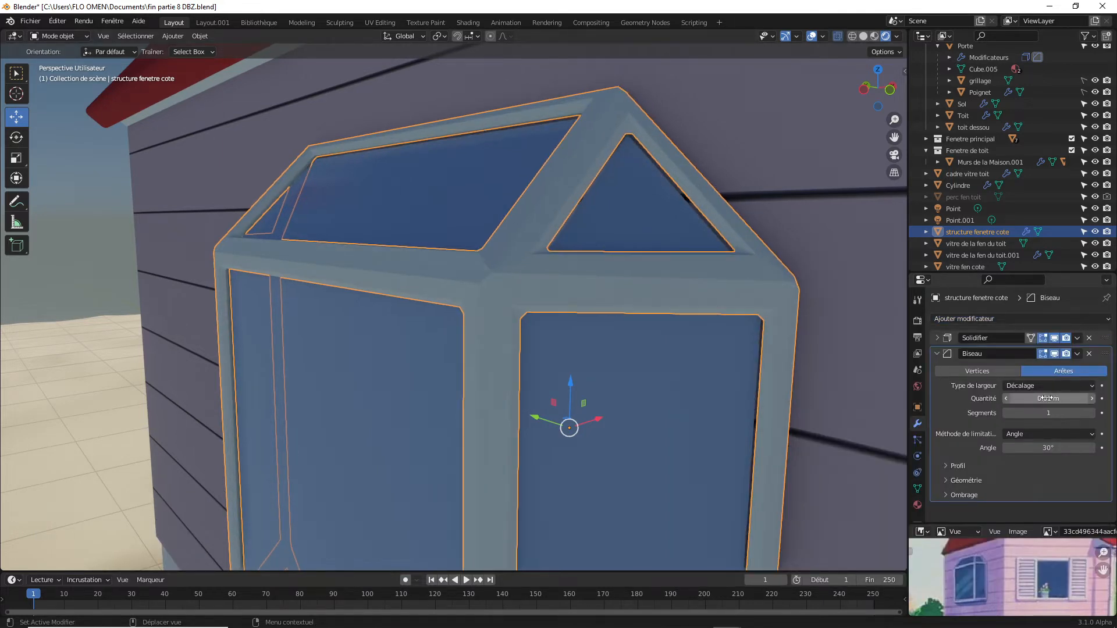
pyautogui.moveTo(1057, 398)
pyautogui.mouseDown()
pyautogui.moveTo(1081, 398)
pyautogui.moveTo(1056, 396)
pyautogui.mouseUp()
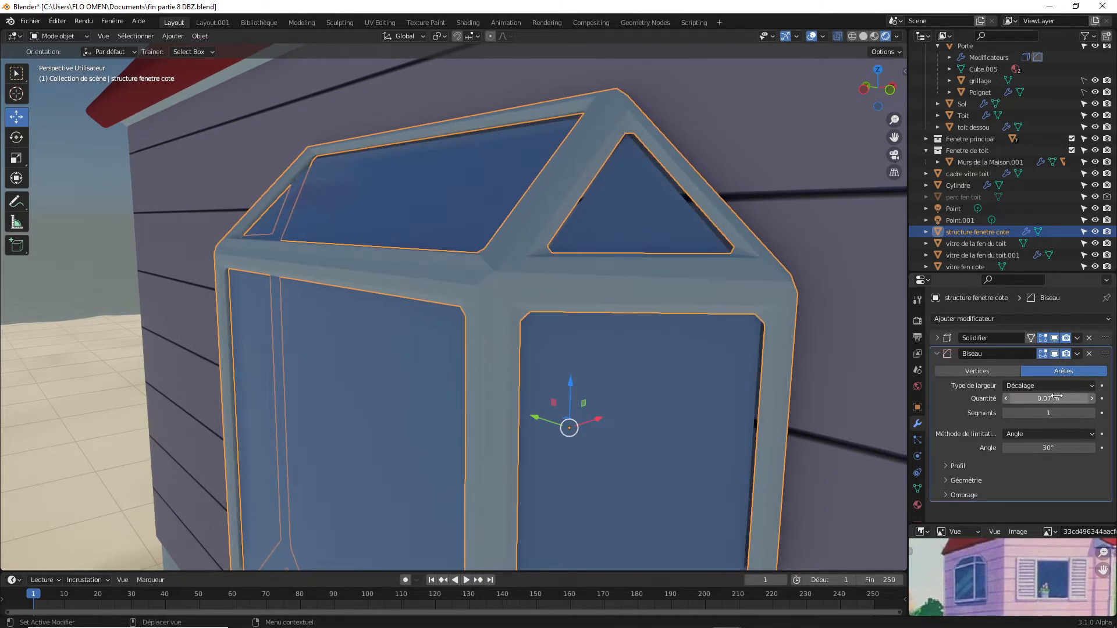
pyautogui.click(1056, 398)
pyautogui.write('0.0')
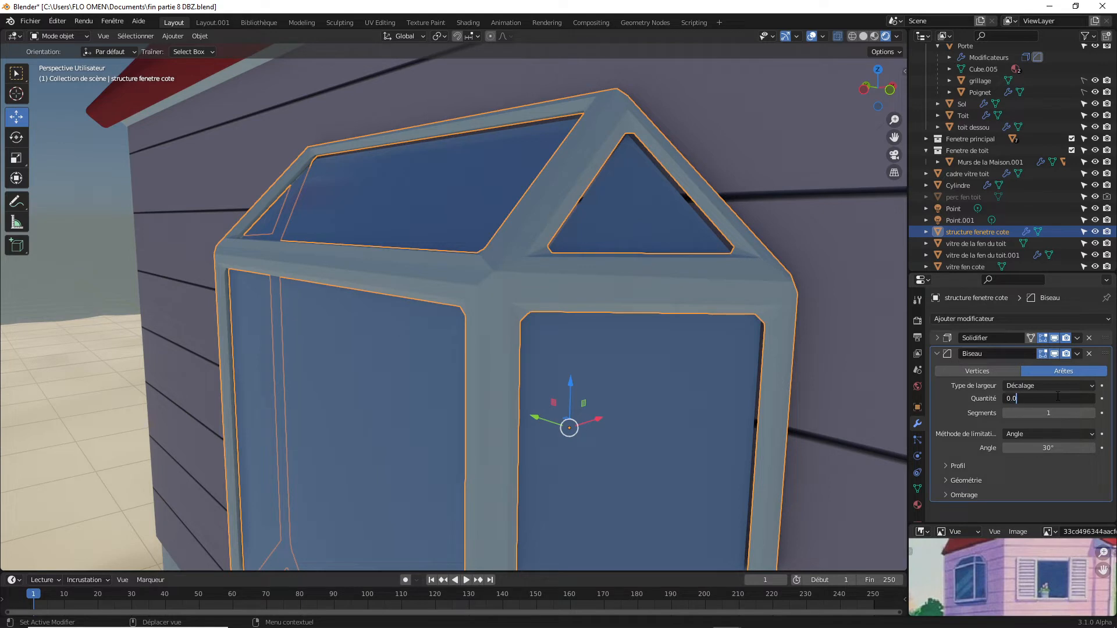
pyautogui.write('1')
pyautogui.press('Return')
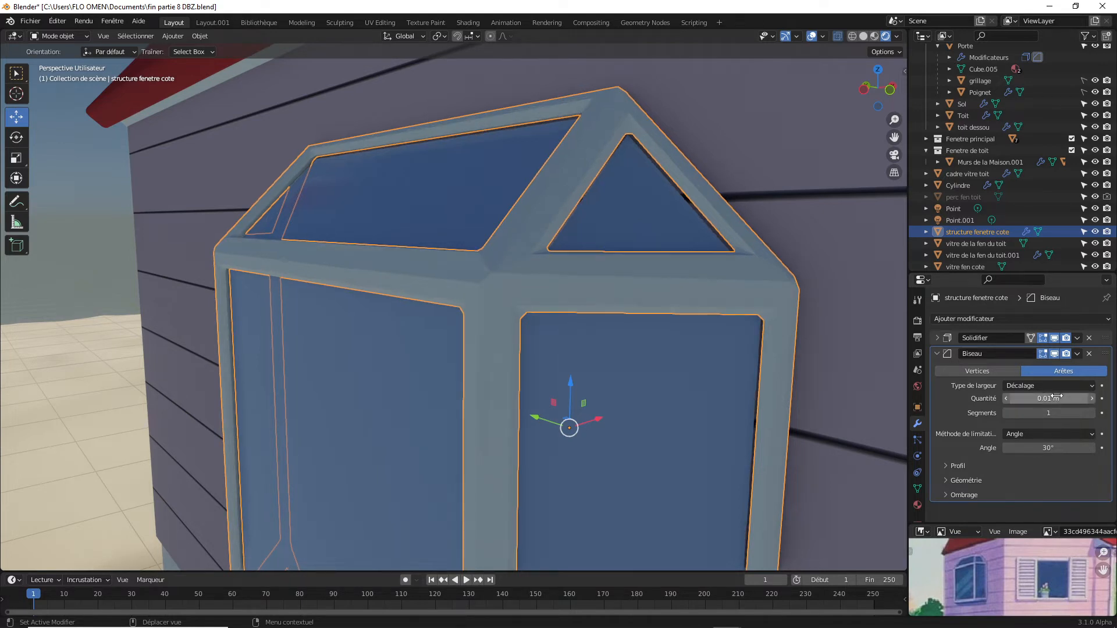
# Halve the bay window frame's bevel amount to 0.005 m.
pyautogui.click(1058, 398)
pyautogui.click(1066, 398)
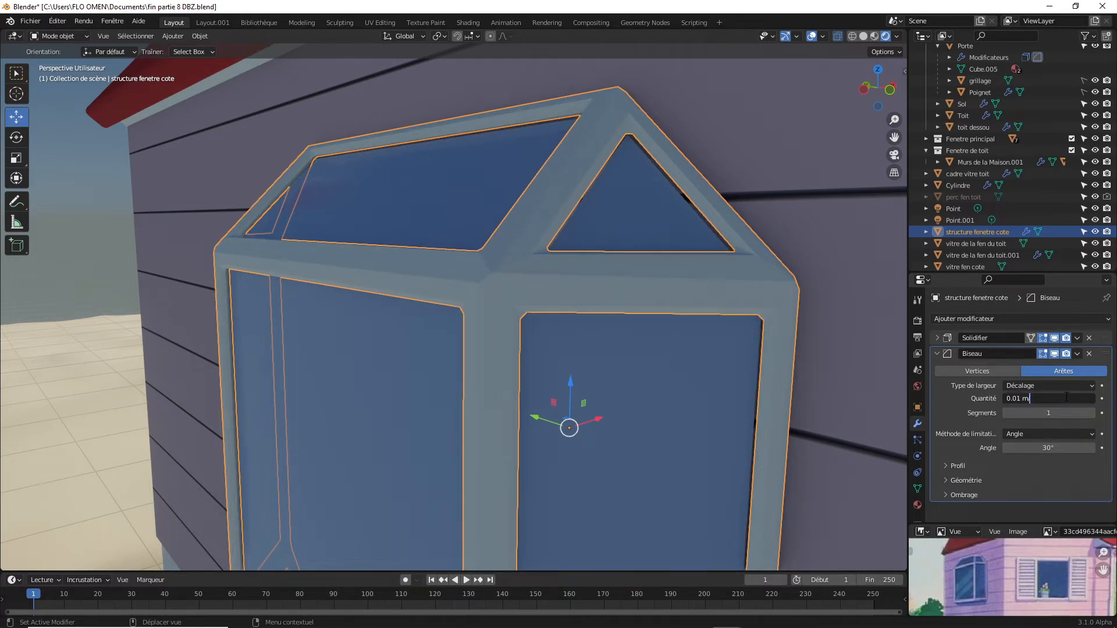
pyautogui.write('/2')
pyautogui.press('Return')
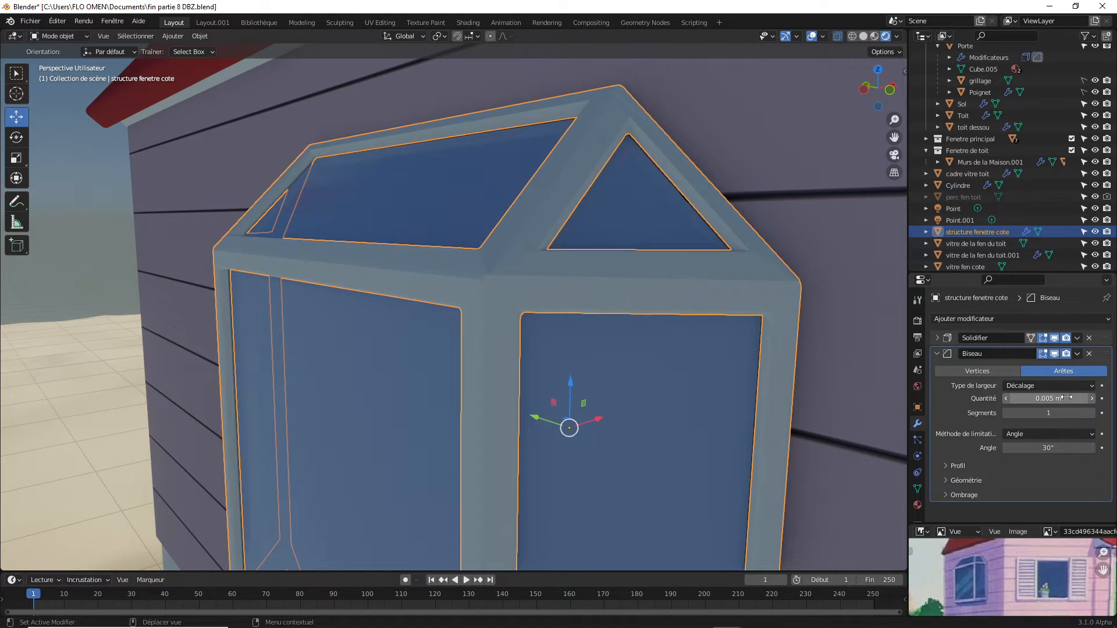
# Try bevel amounts of 0.015 m, 0 m and 0.001 m on the bay window frame.
pyautogui.click(1091, 398)
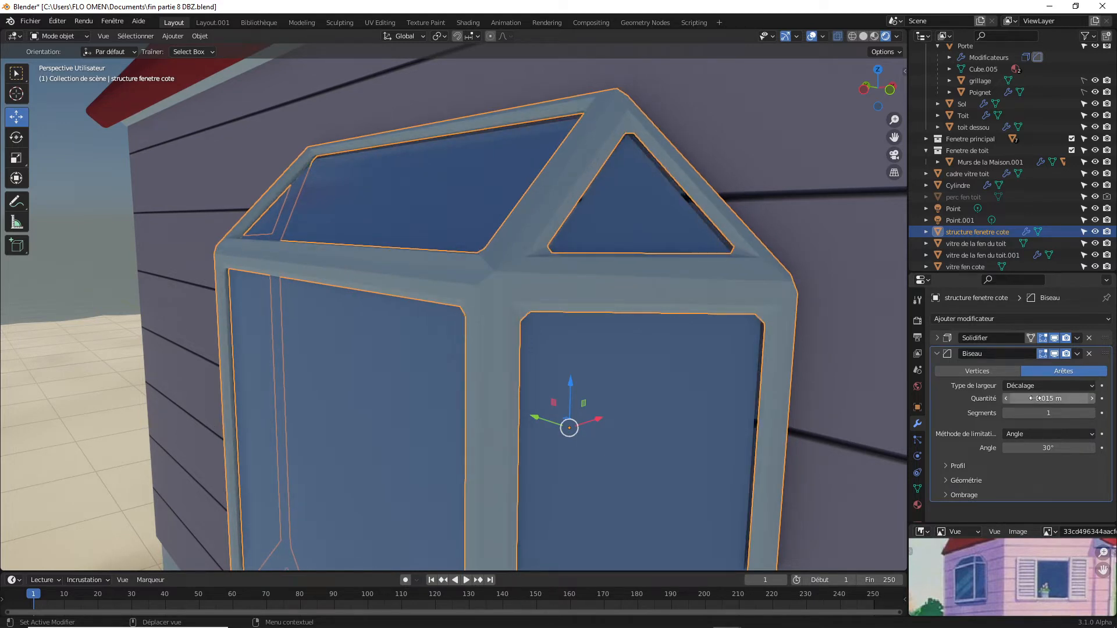
pyautogui.click(1006, 398)
pyautogui.click(1007, 398)
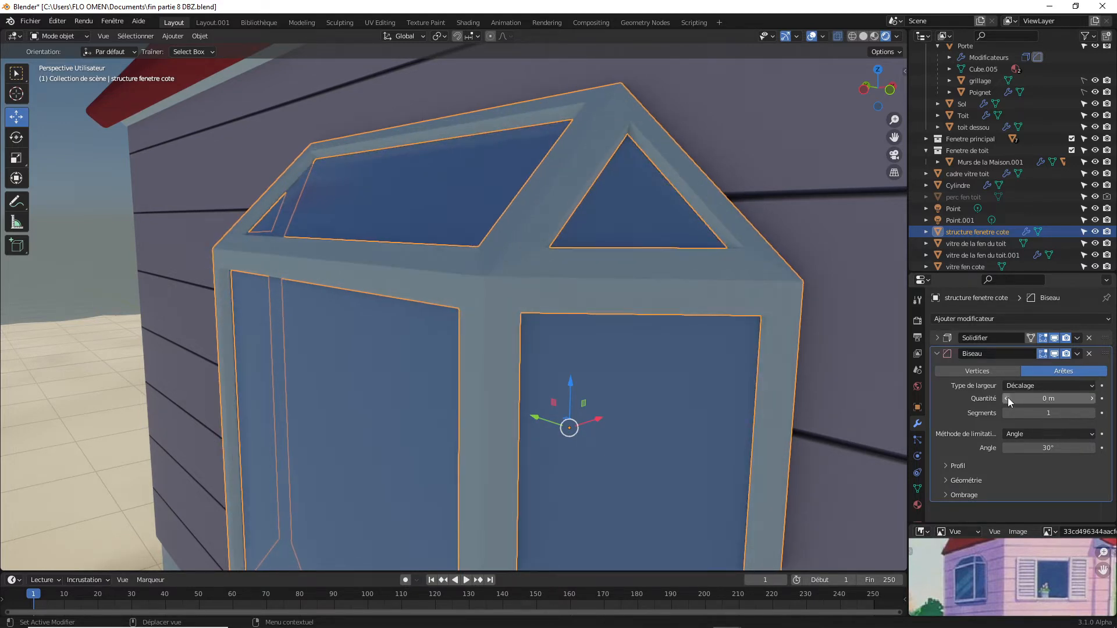
pyautogui.click(1031, 397)
pyautogui.write('0.001')
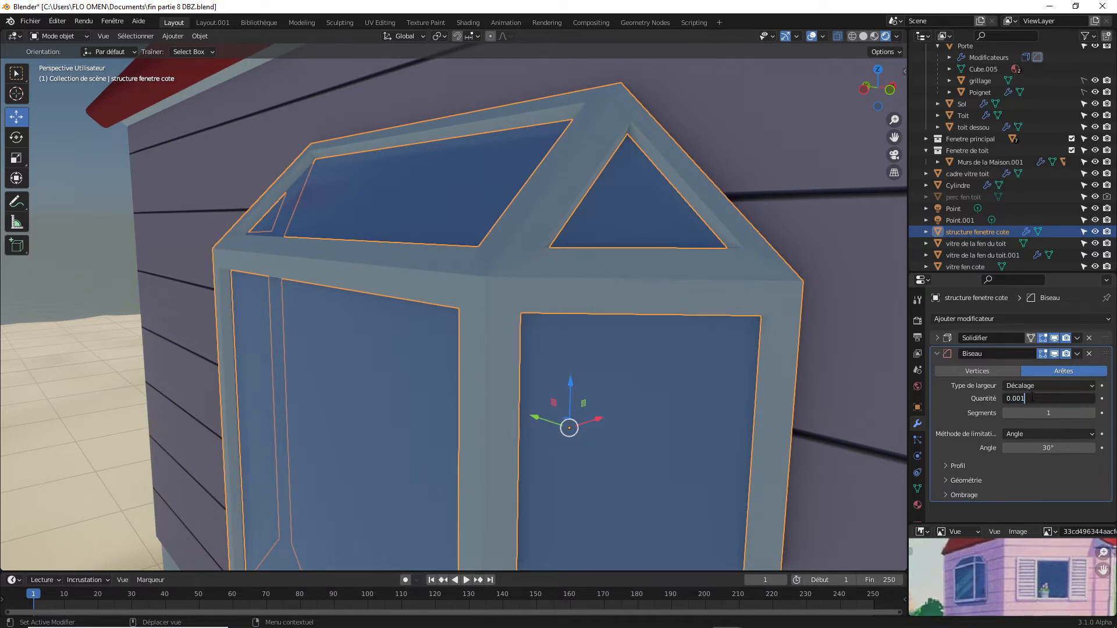
pyautogui.press('Return')
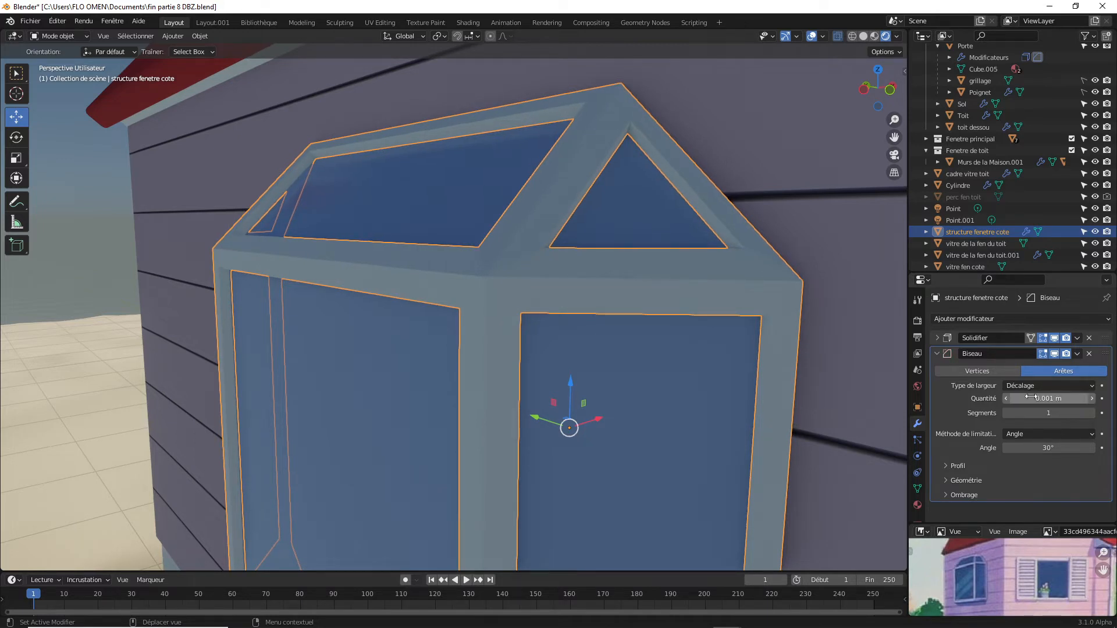
# Set the frame's bevel amount to 0.005 m with 2 segments.
pyautogui.click(1031, 398)
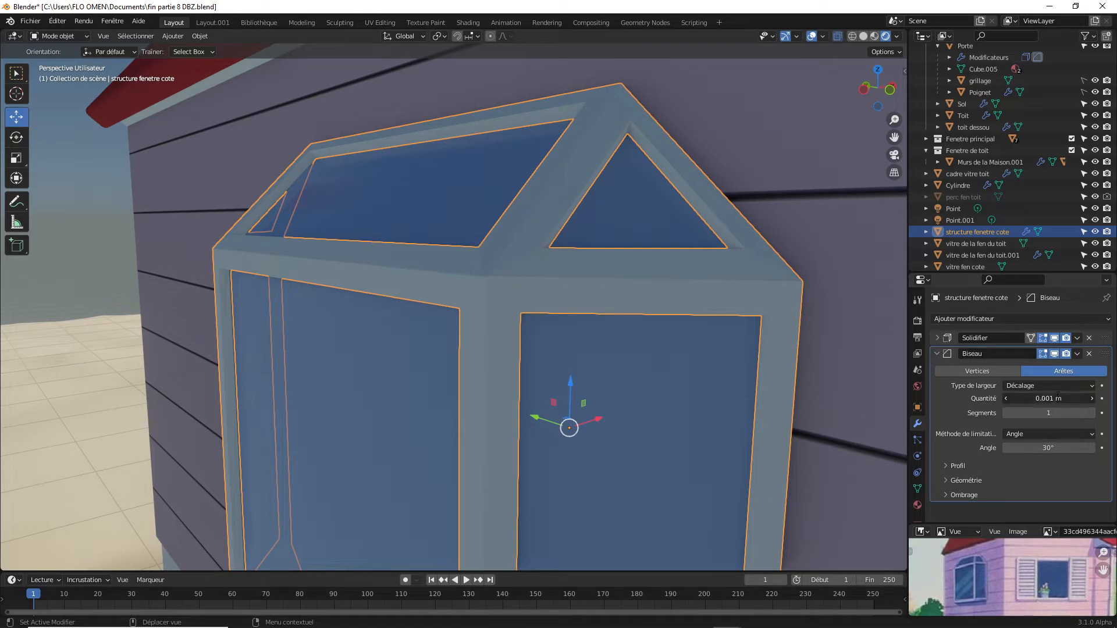
pyautogui.click(1022, 398)
pyautogui.click(1025, 397)
pyautogui.moveTo(1025, 398); pyautogui.dragTo(1022, 398)
pyautogui.write('5')
pyautogui.press('Return')
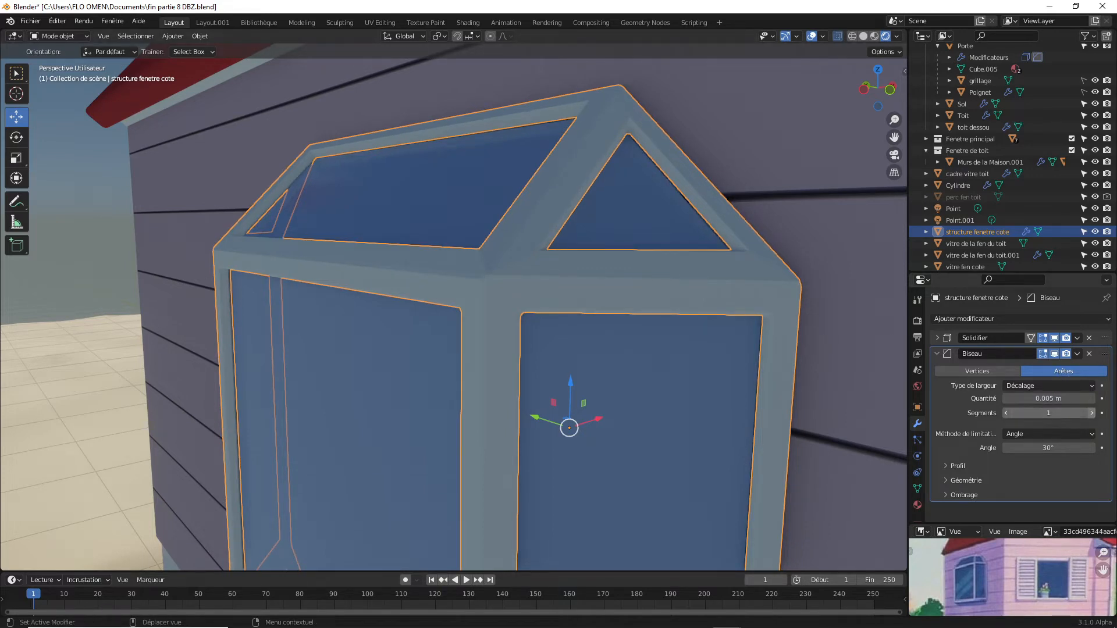
pyautogui.click(1092, 413)
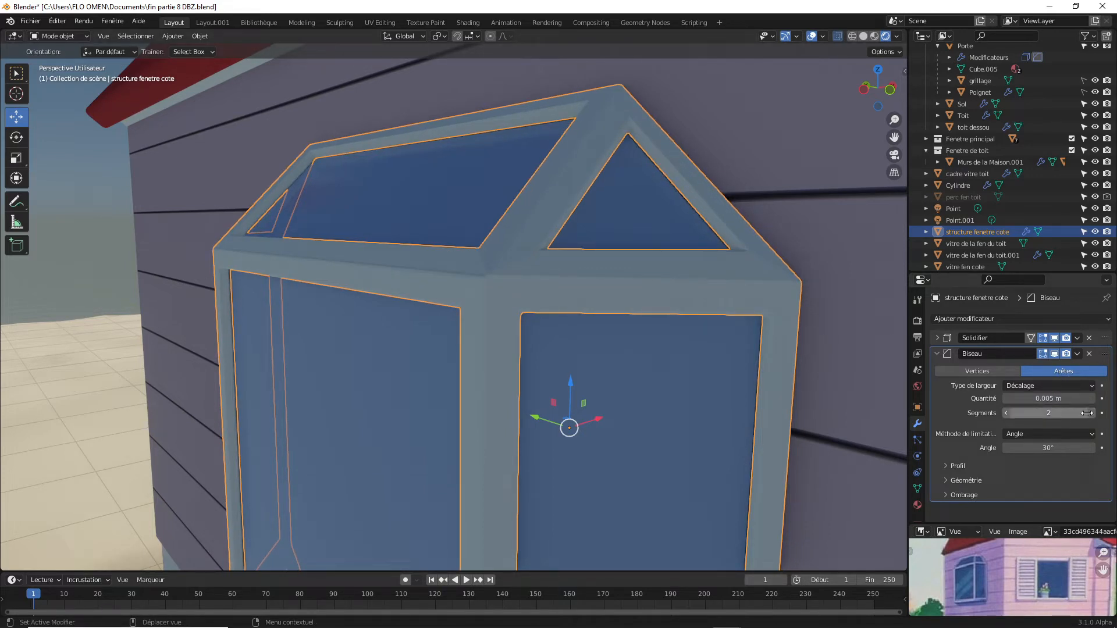
pyautogui.moveTo(891, 106); pyautogui.dragTo(909, 125)
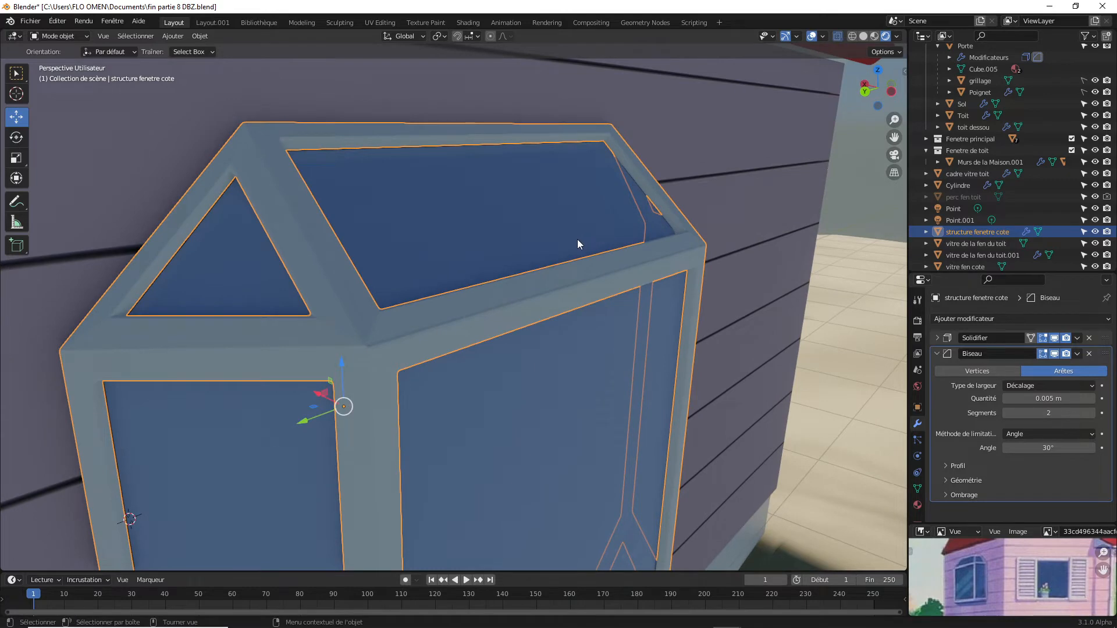
pyautogui.hotkey('ctrl', 'z')
pyautogui.hotkey('ctrl', 'shift', 'z')
pyautogui.moveTo(878, 96); pyautogui.dragTo(917, 105)
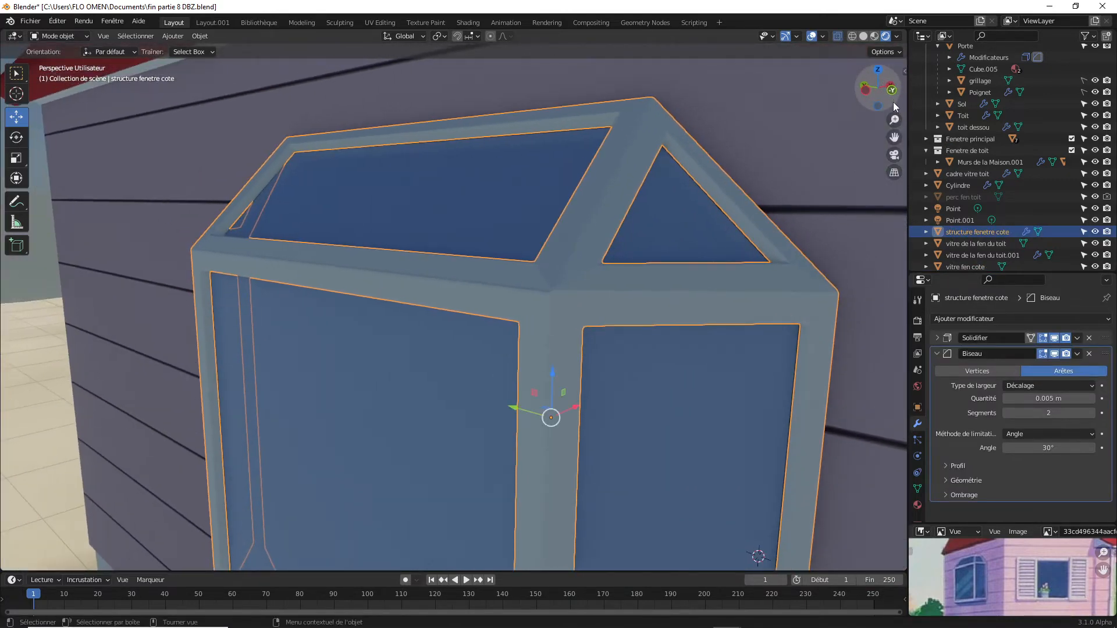
# Enter Edit Mode on the bay window frame and switch to edge selection.
pyautogui.click(60, 37)
pyautogui.click(64, 62)
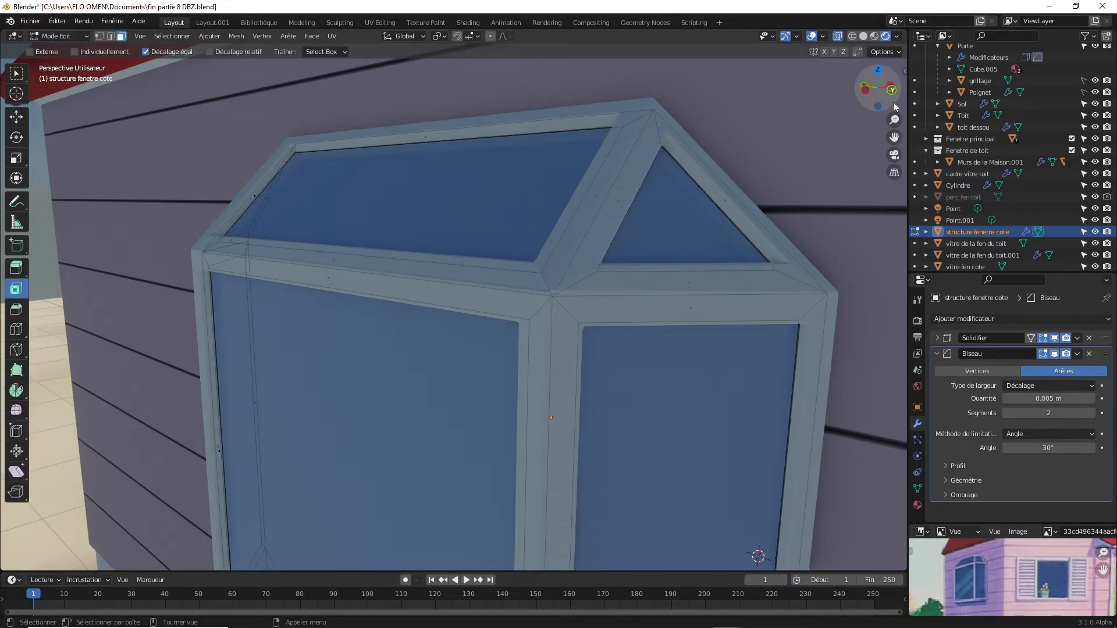
pyautogui.moveTo(892, 103)
pyautogui.mouseDown()
pyautogui.moveTo(878, 105)
pyautogui.moveTo(894, 106)
pyautogui.mouseUp()
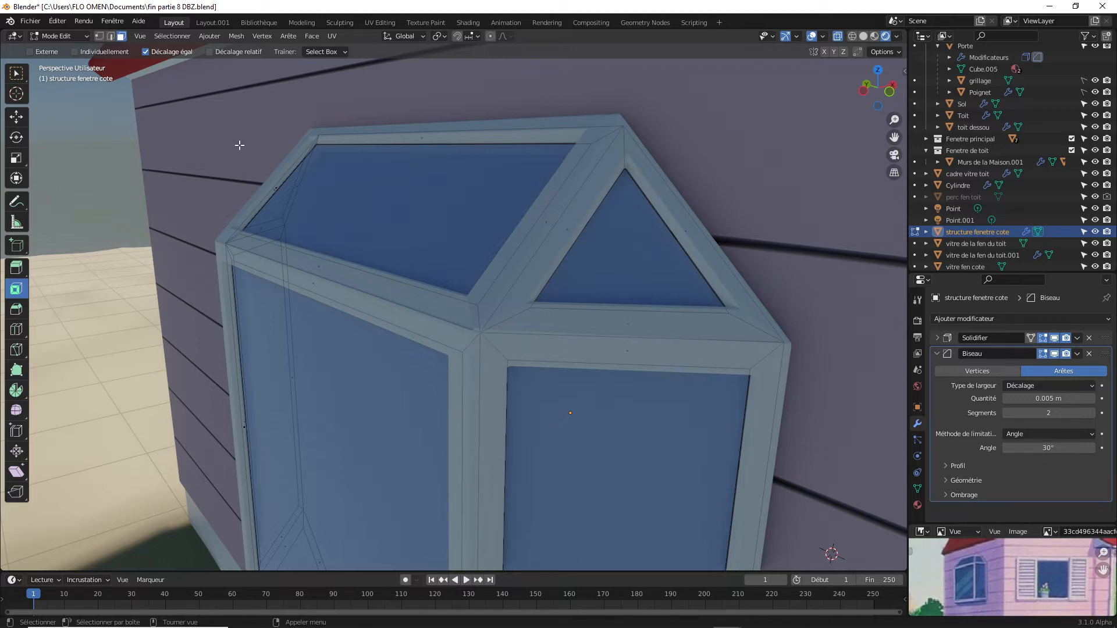
pyautogui.click(111, 36)
# Dissolve the horizontal centre edges running along the upper frame bars on the front and both sides of the bay window.
pyautogui.press('c')
pyautogui.click(628, 333)
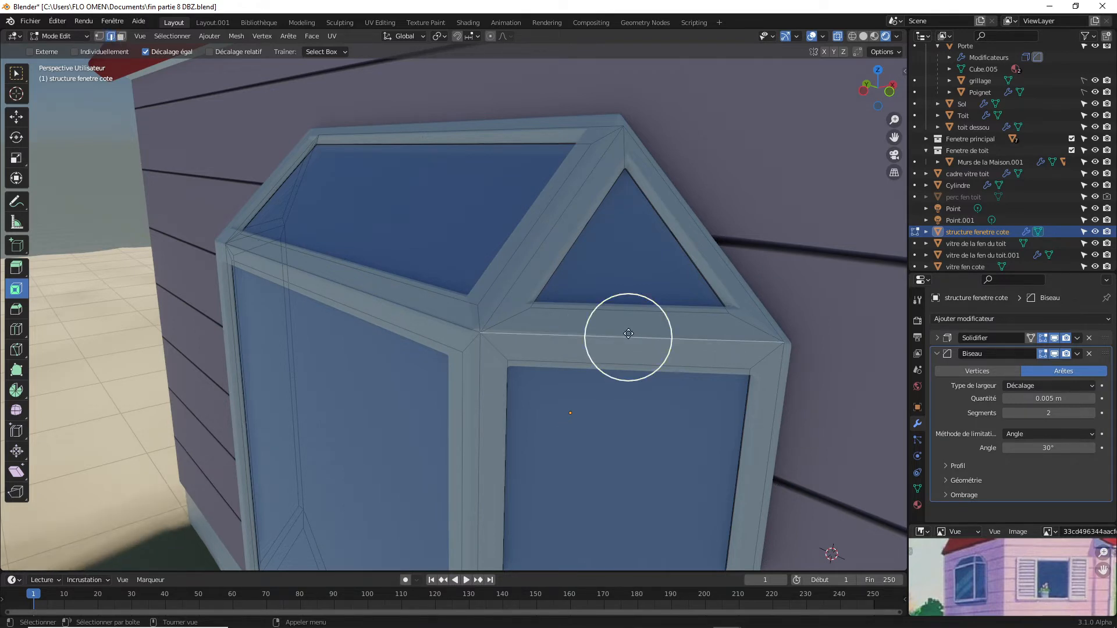
pyautogui.press('Escape')
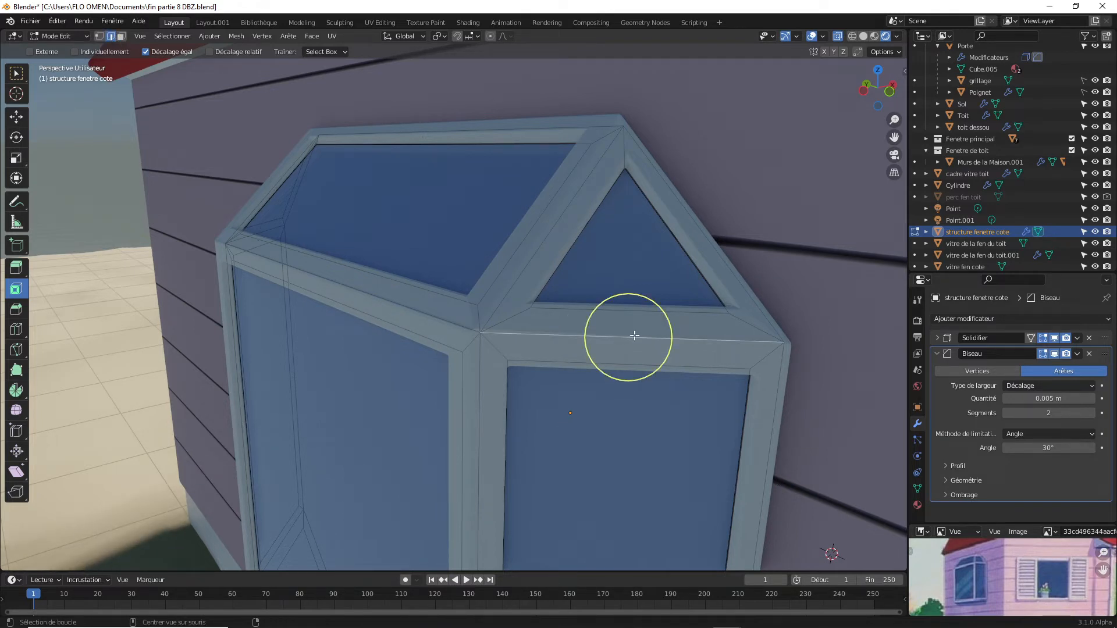
pyautogui.keyDown('alt'); pyautogui.click(480, 347); pyautogui.keyUp('alt')
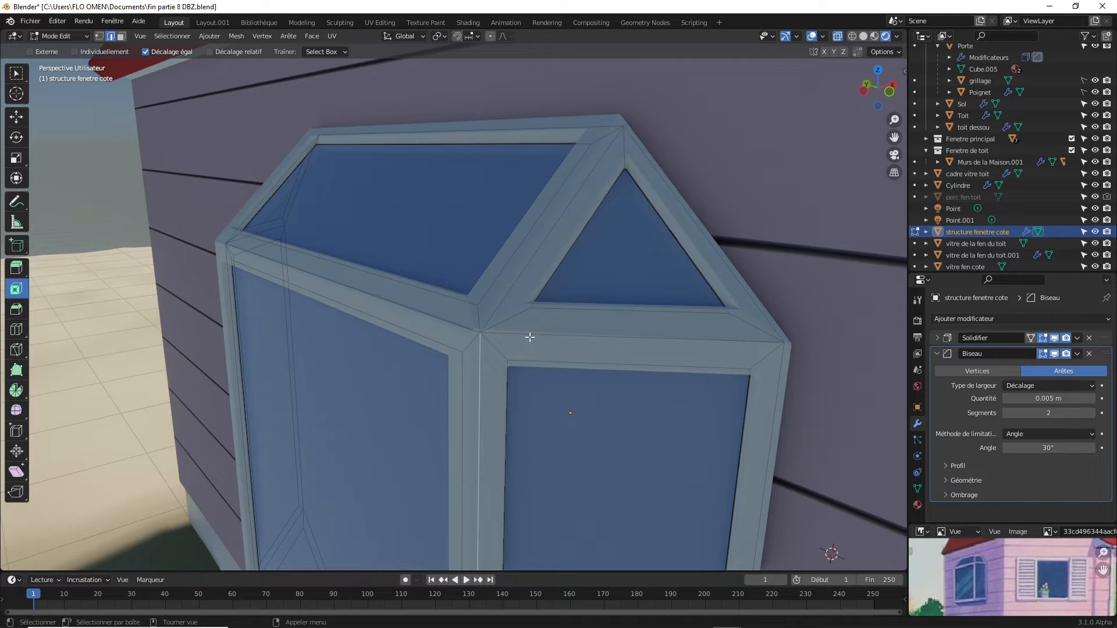
pyautogui.keyDown('alt'); pyautogui.click(628, 337); pyautogui.keyUp('alt')
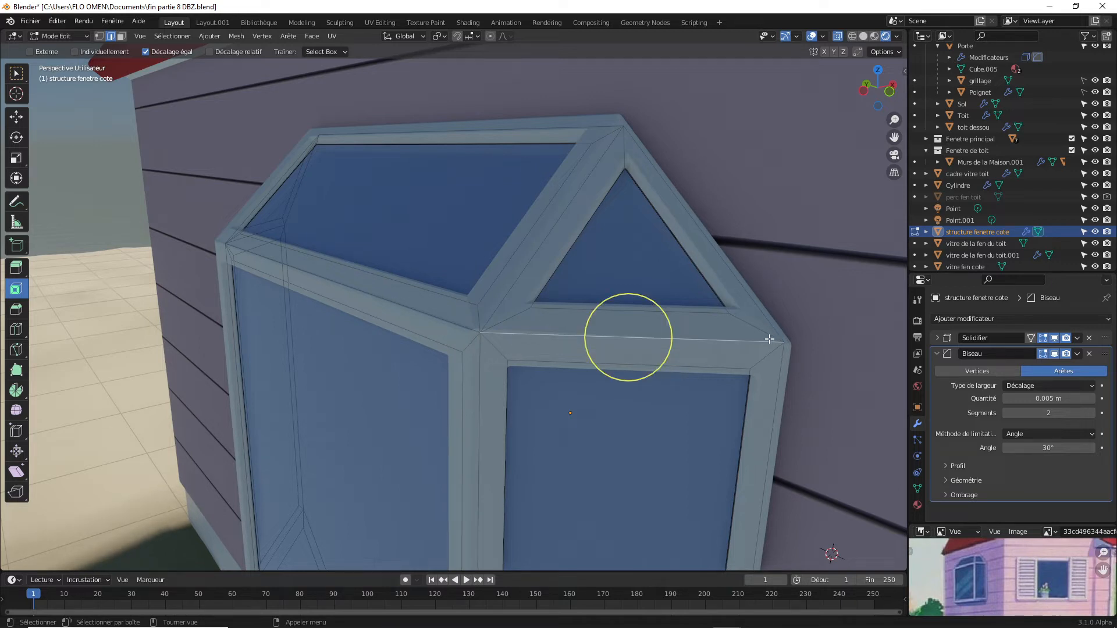
pyautogui.keyDown('alt'); pyautogui.click(455, 329); pyautogui.keyUp('alt')
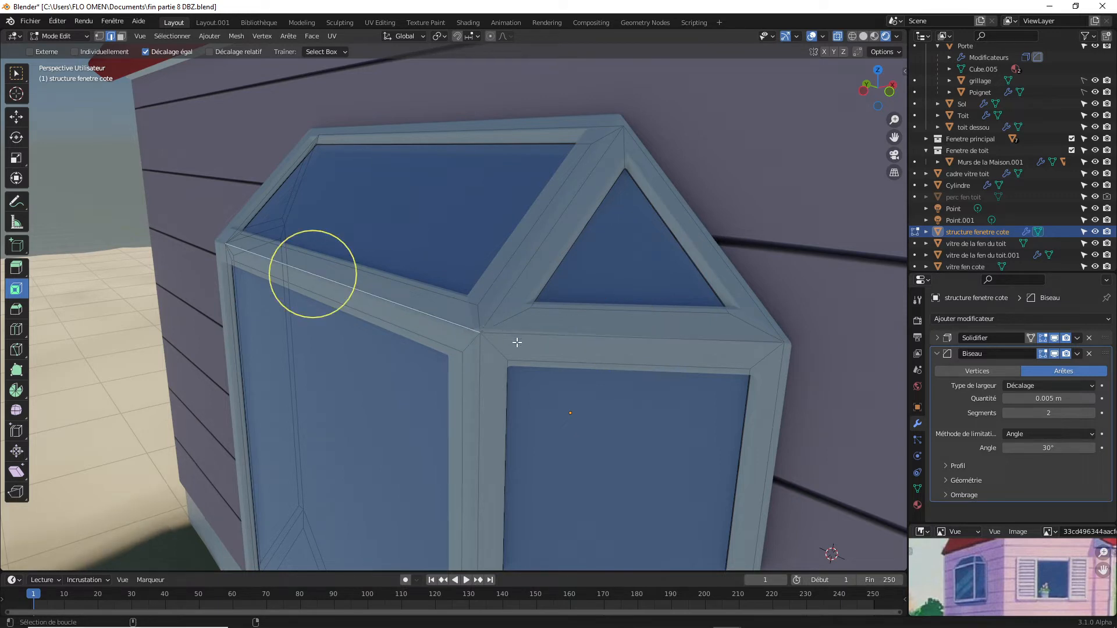
pyautogui.keyDown('alt'); pyautogui.click(429, 291); pyautogui.keyUp('alt')
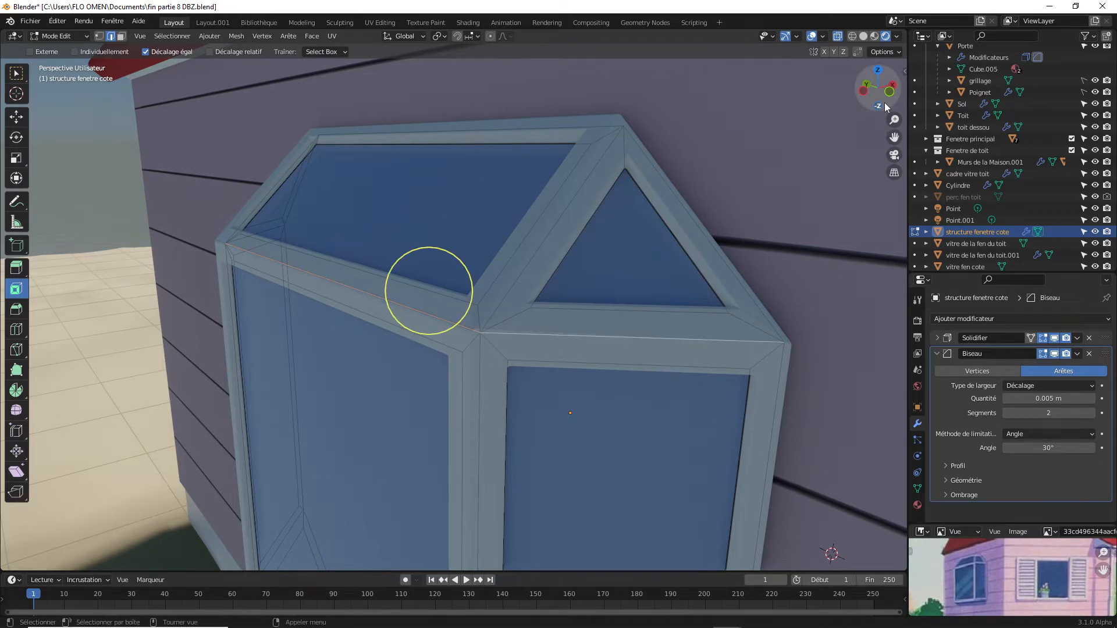
pyautogui.moveTo(889, 101); pyautogui.dragTo(969, 102)
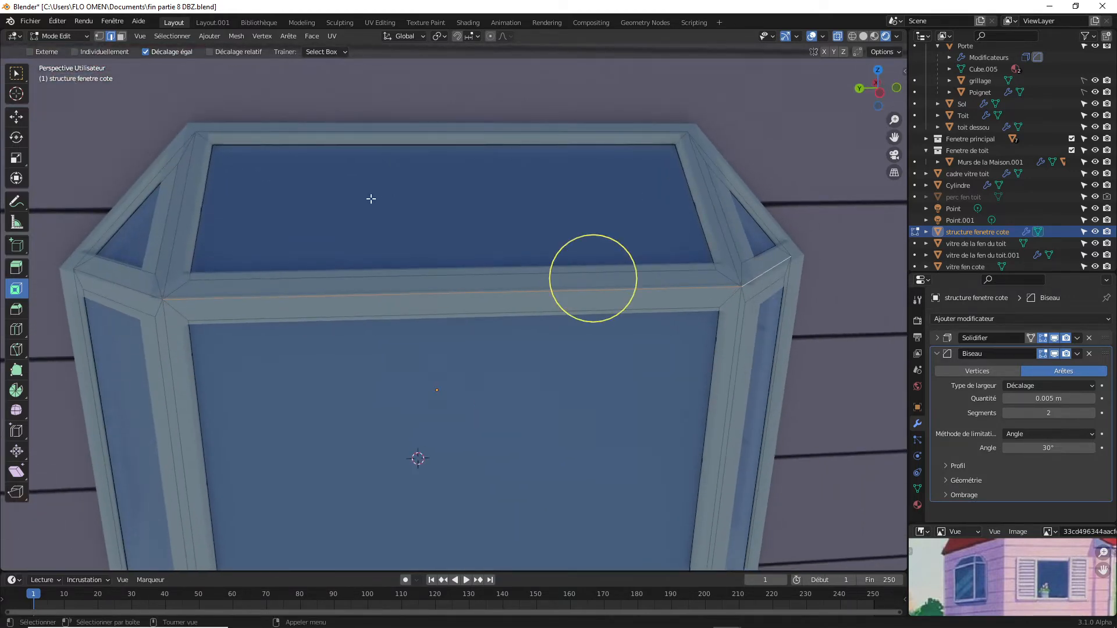
pyautogui.keyDown('alt'); pyautogui.keyDown('shift'); pyautogui.click(125, 289); pyautogui.keyUp('shift'); pyautogui.keyUp('alt')
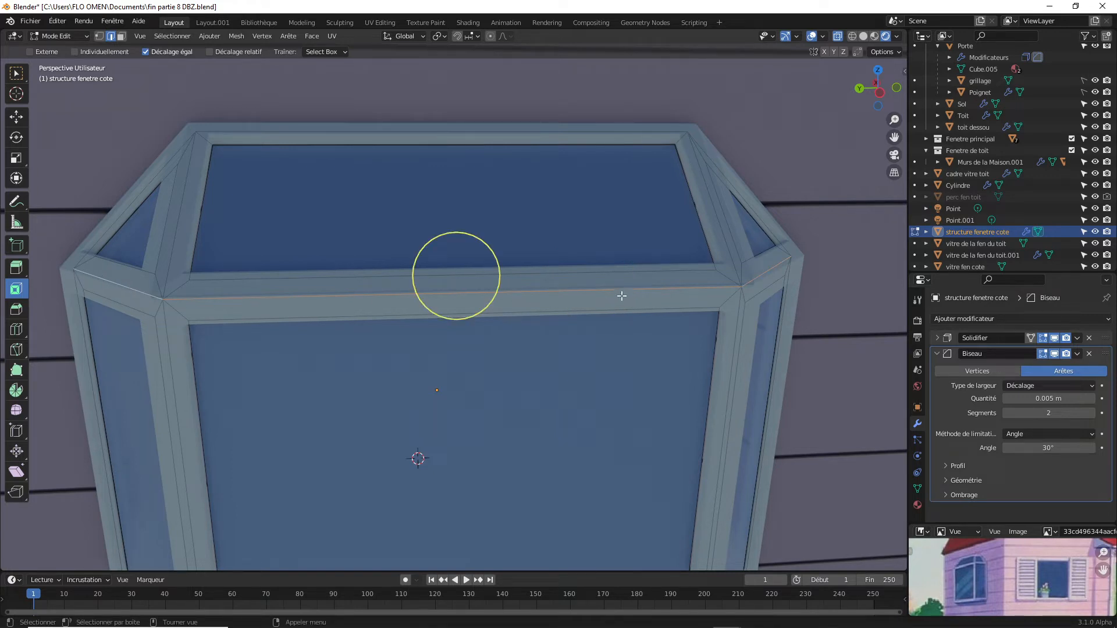
pyautogui.press('x')
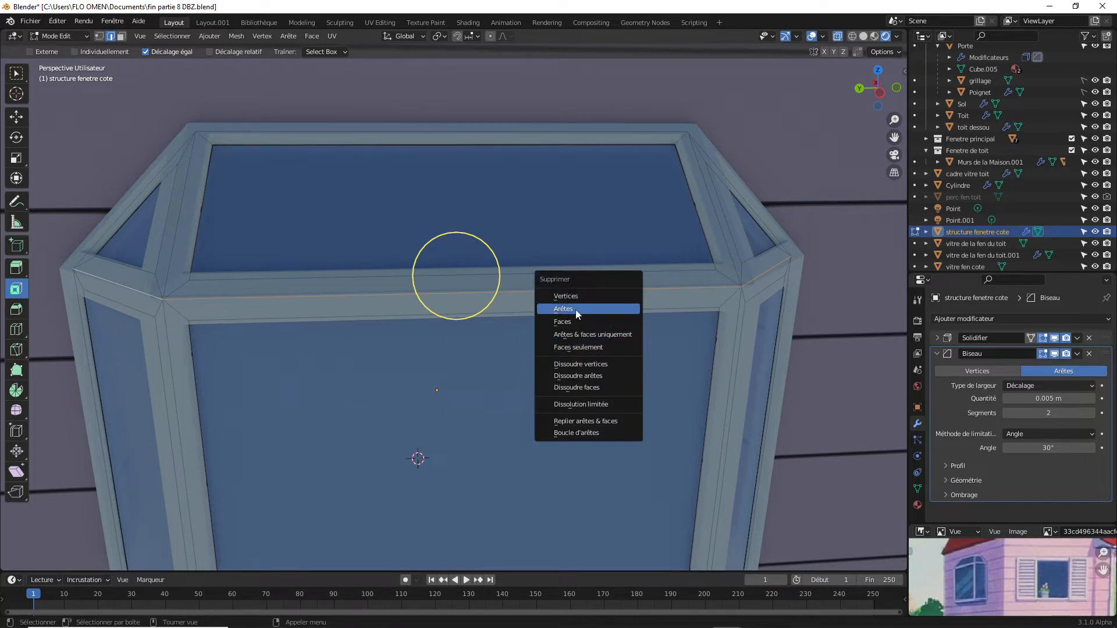
pyautogui.click(599, 377)
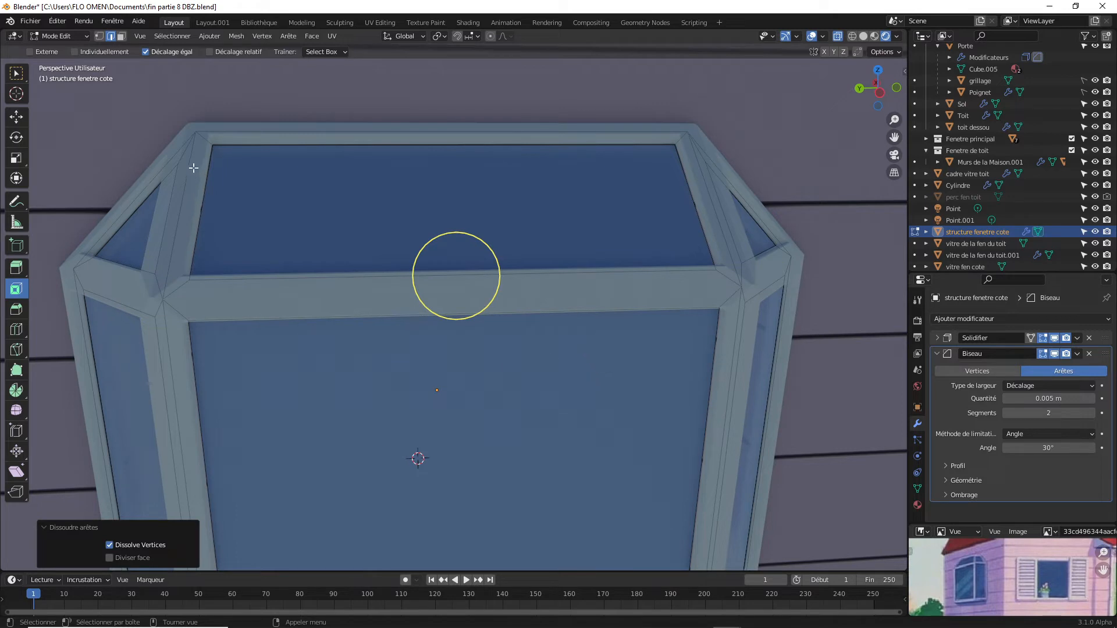
# Dissolve the centre edges of the front-left corner post, including its sloped upper and lower sections.
pyautogui.click(181, 209)
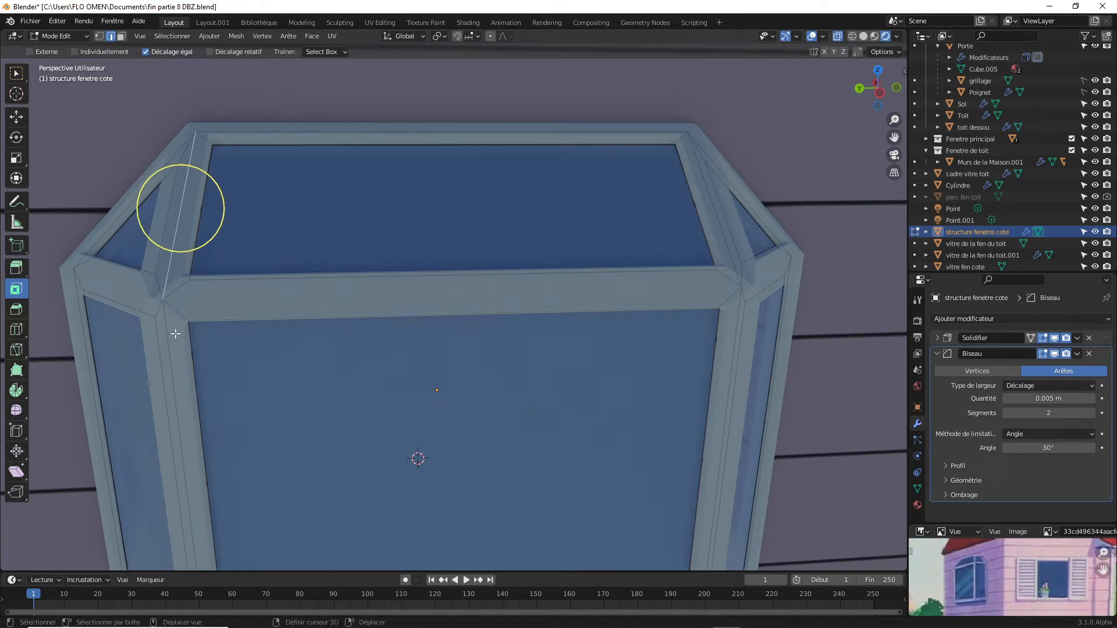
pyautogui.keyDown('shift'); pyautogui.click(195, 411); pyautogui.keyUp('shift')
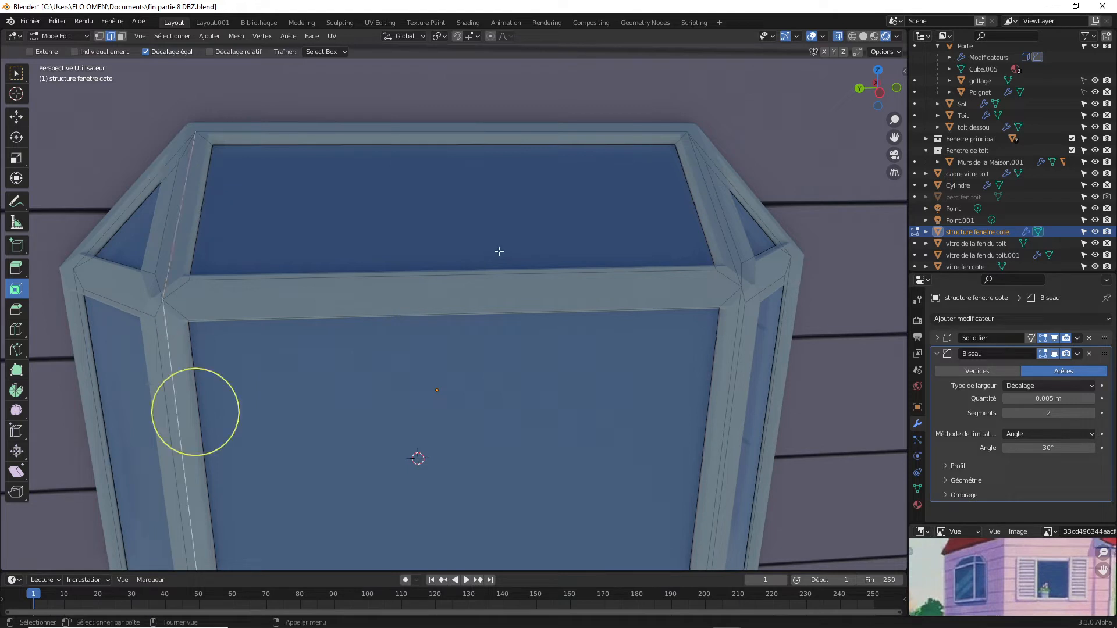
pyautogui.moveTo(875, 113); pyautogui.dragTo(895, 51)
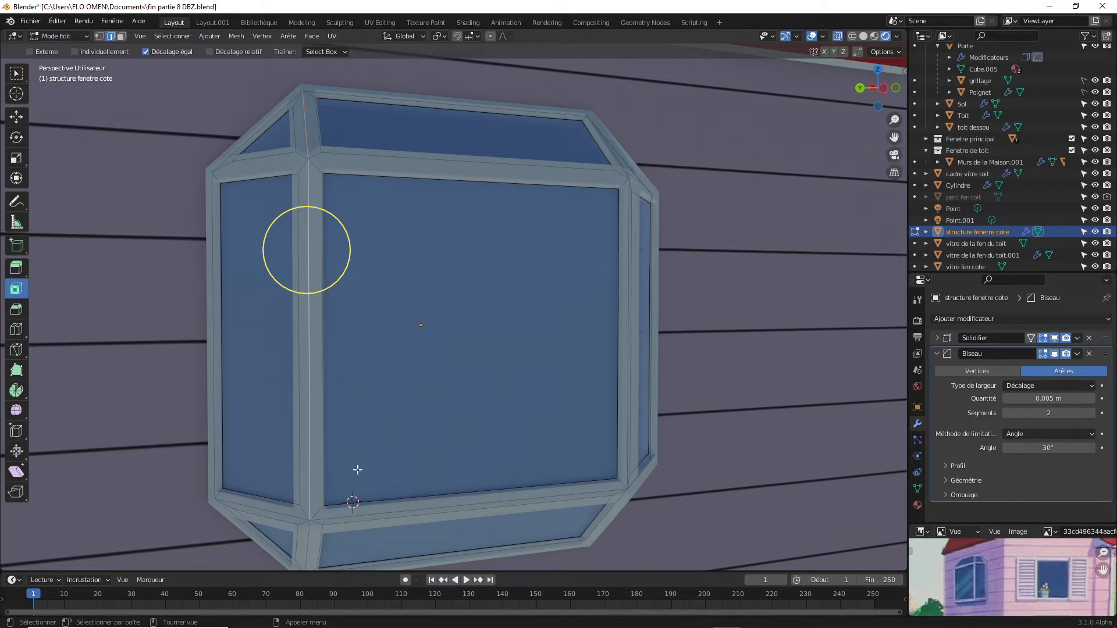
pyautogui.keyDown('shift'); pyautogui.click(308, 548); pyautogui.keyUp('shift')
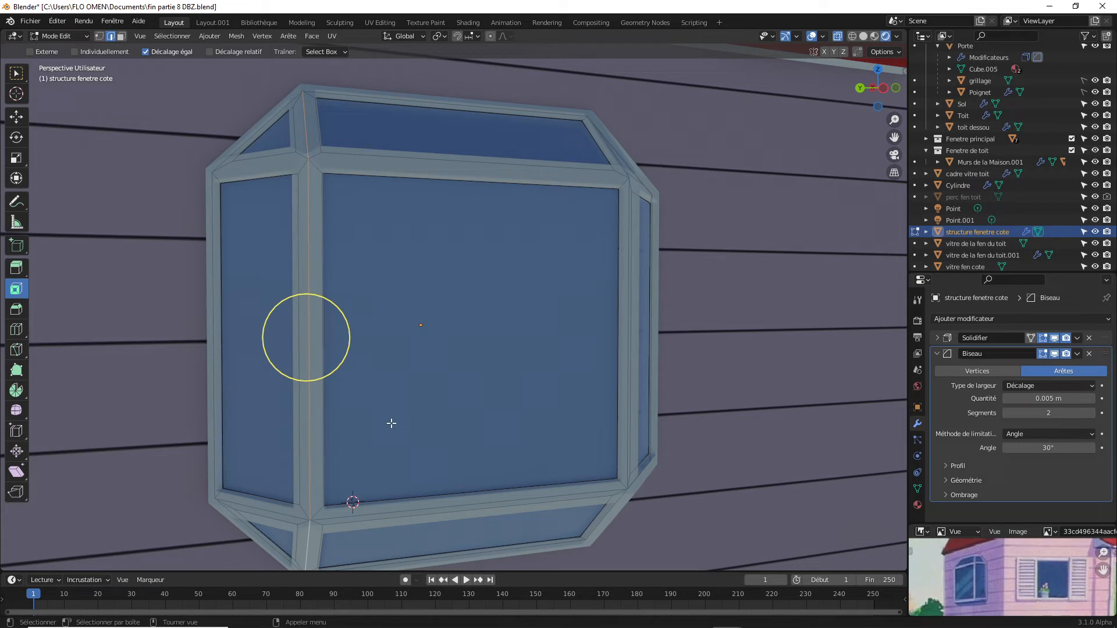
pyautogui.press('x')
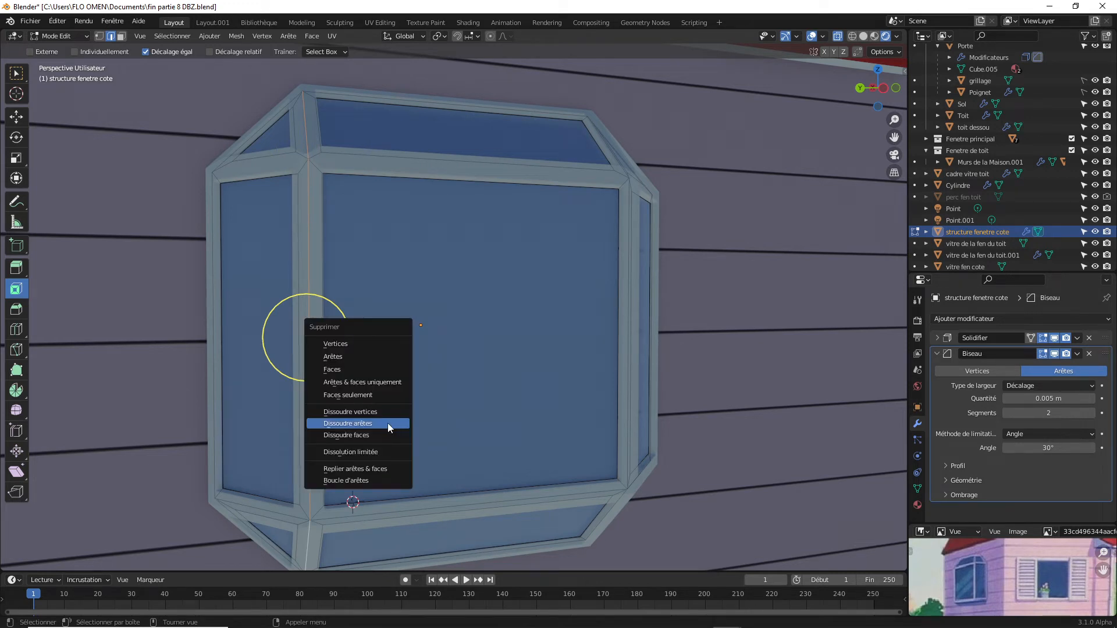
pyautogui.click(388, 423)
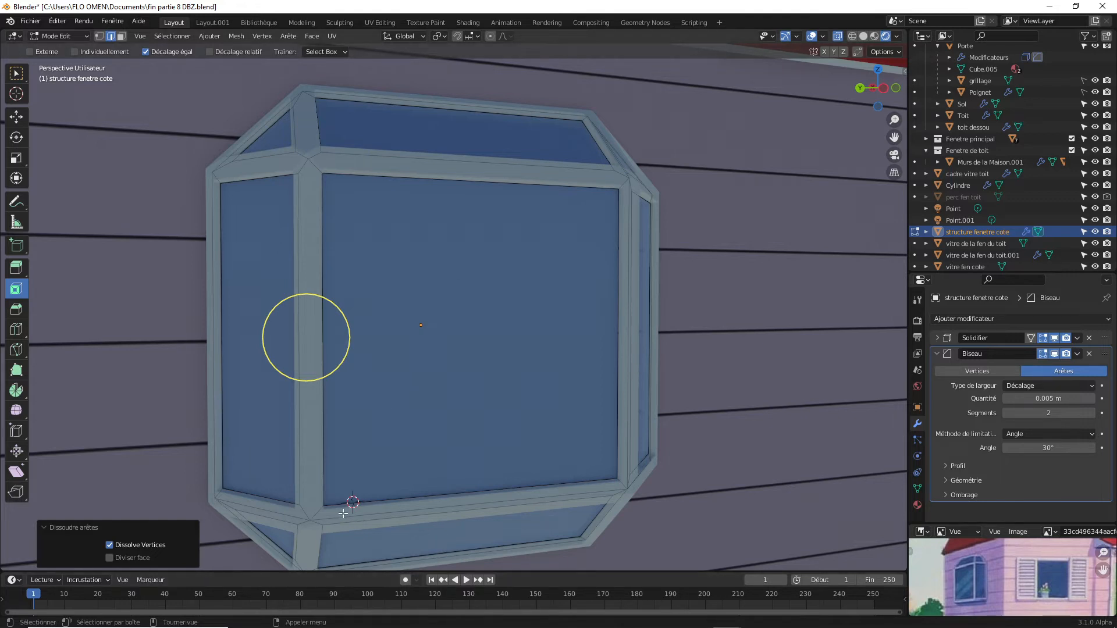
# Dissolve the horizontal centre edges along the lower frame bars on the front and both sides of the bay window.
pyautogui.click(480, 503)
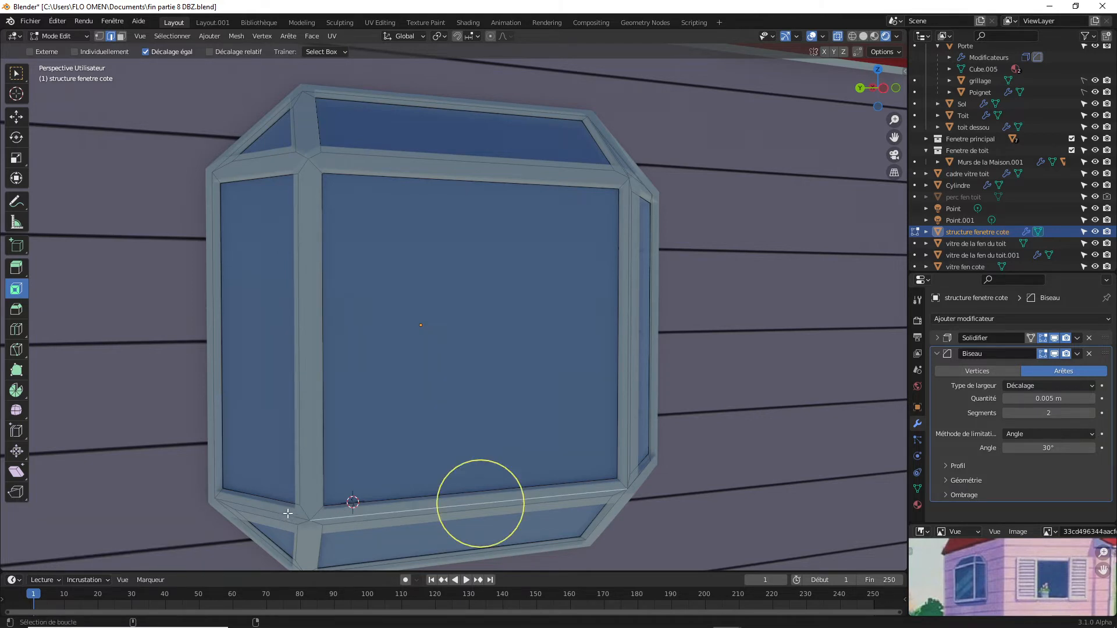
pyautogui.keyDown('alt'); pyautogui.click(390, 503); pyautogui.keyUp('alt')
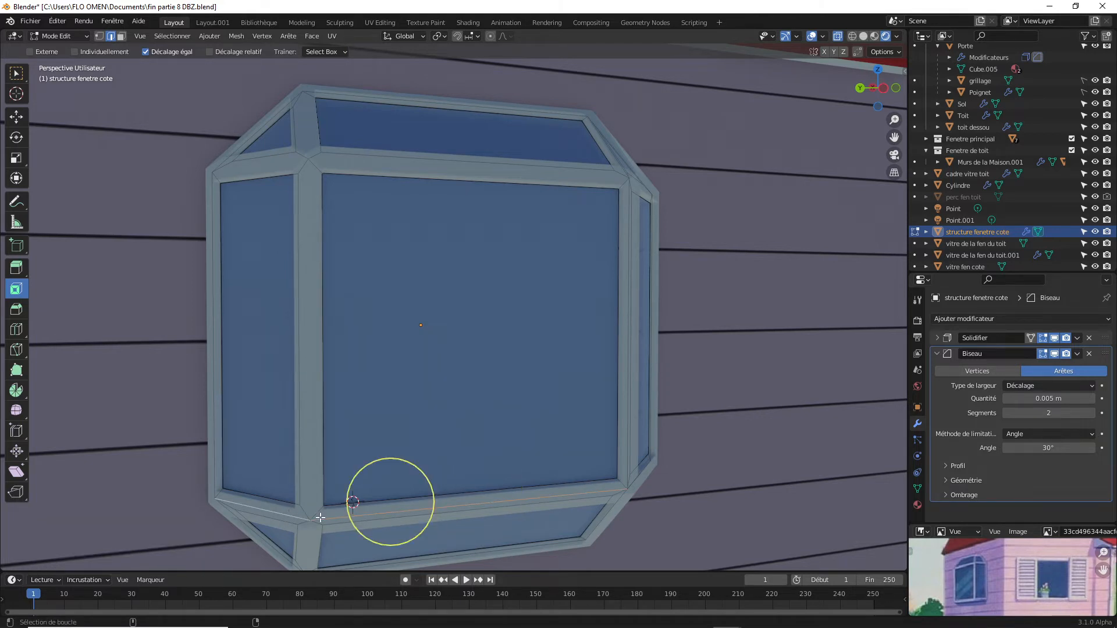
pyautogui.keyDown('alt'); pyautogui.keyDown('shift'); pyautogui.click(638, 476); pyautogui.keyUp('shift'); pyautogui.keyUp('alt')
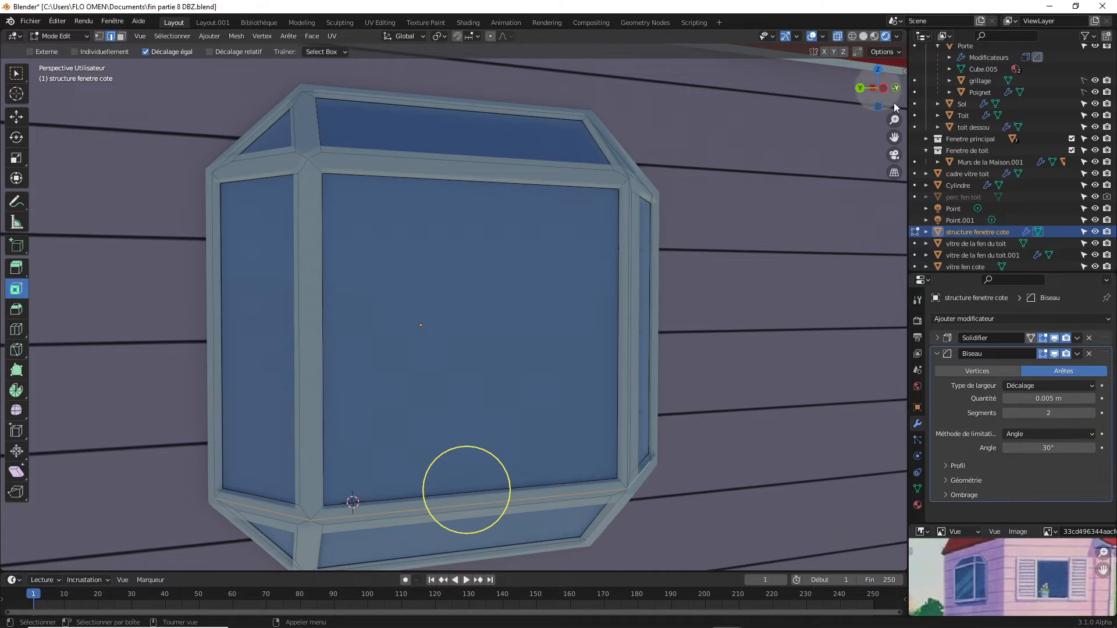
pyautogui.moveTo(897, 107); pyautogui.dragTo(861, 106)
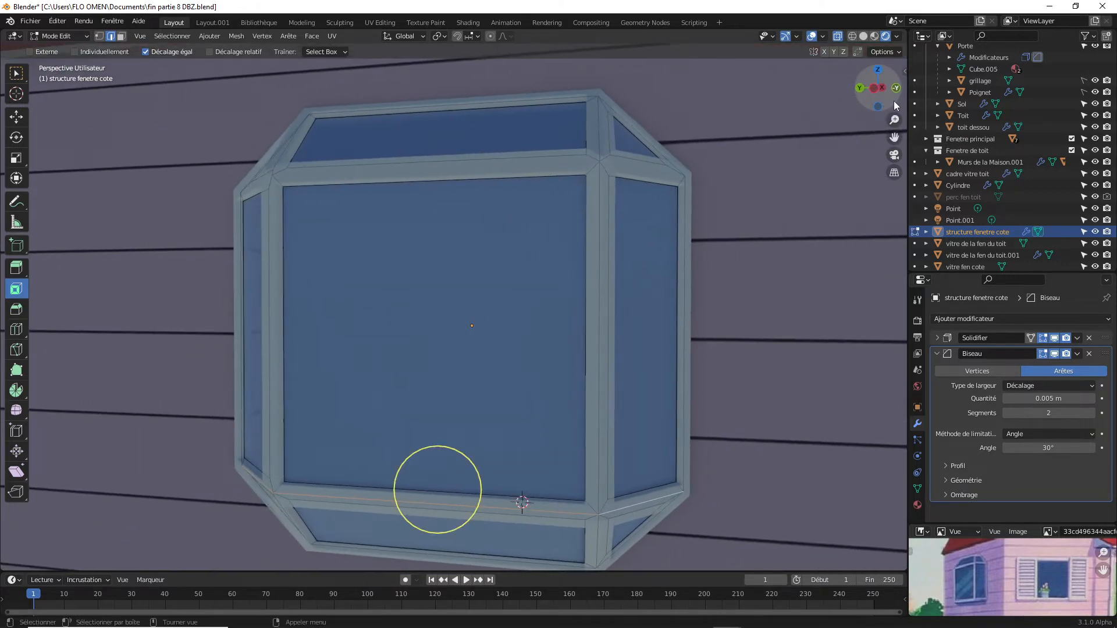
pyautogui.press('x')
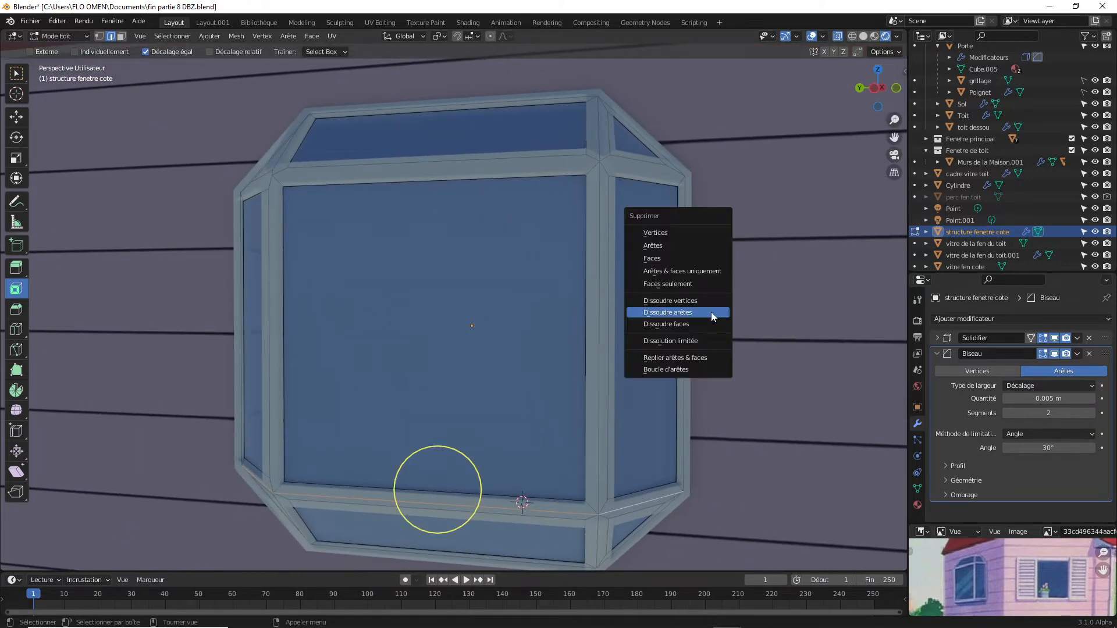
pyautogui.click(712, 314)
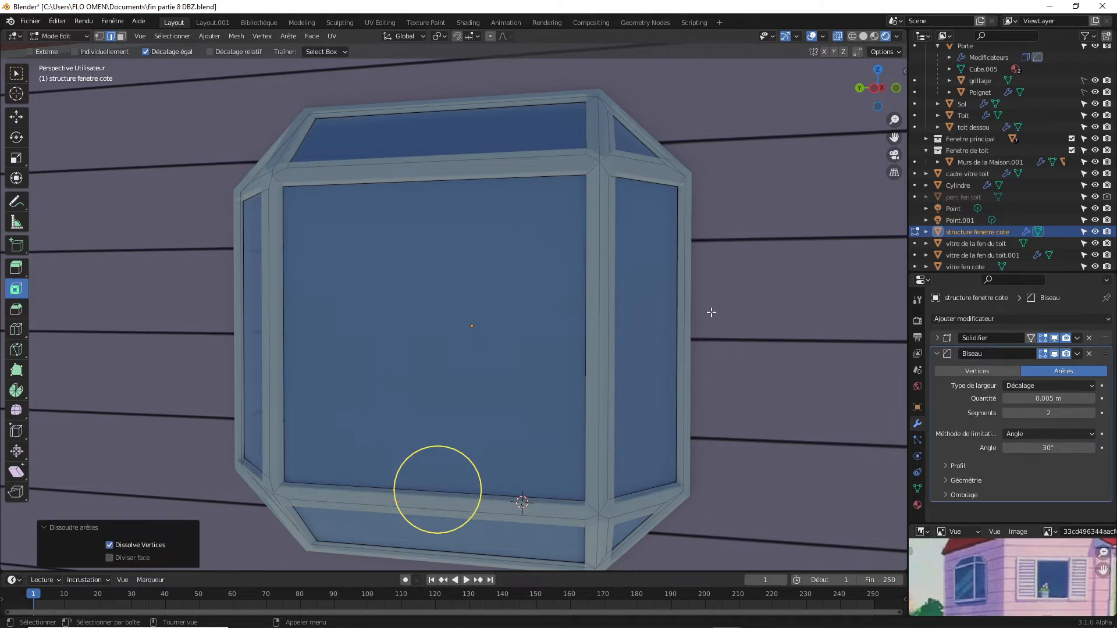
# Dissolve the centre edges of the front-right corner post, including its sloped upper and lower sections.
pyautogui.keyDown('alt'); pyautogui.click(599, 127); pyautogui.keyUp('alt')
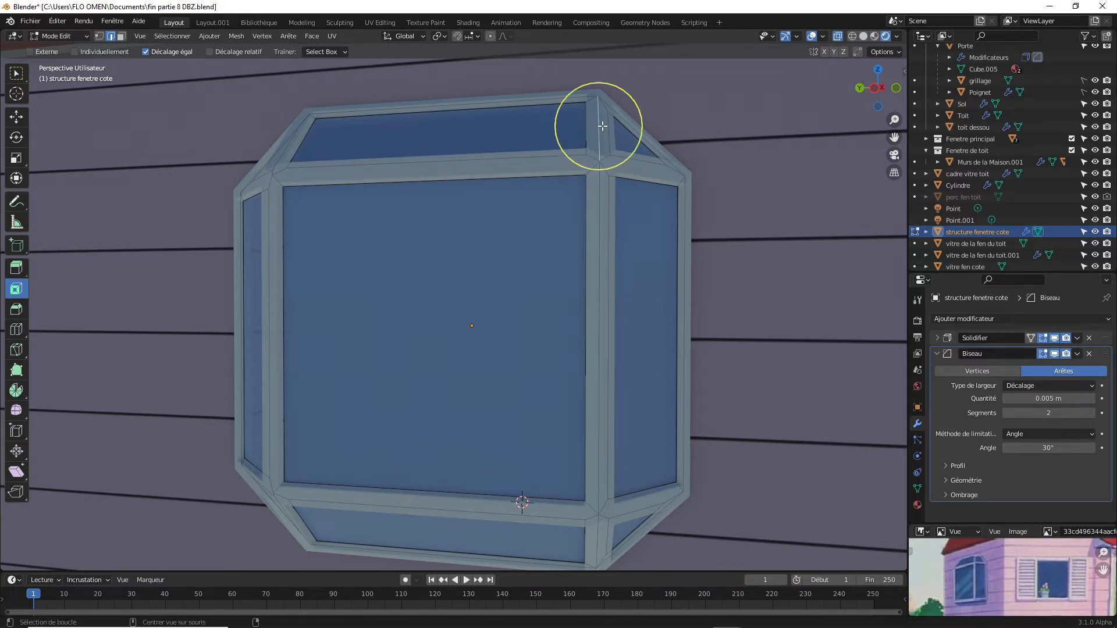
pyautogui.keyDown('alt'); pyautogui.click(604, 251); pyautogui.keyUp('alt')
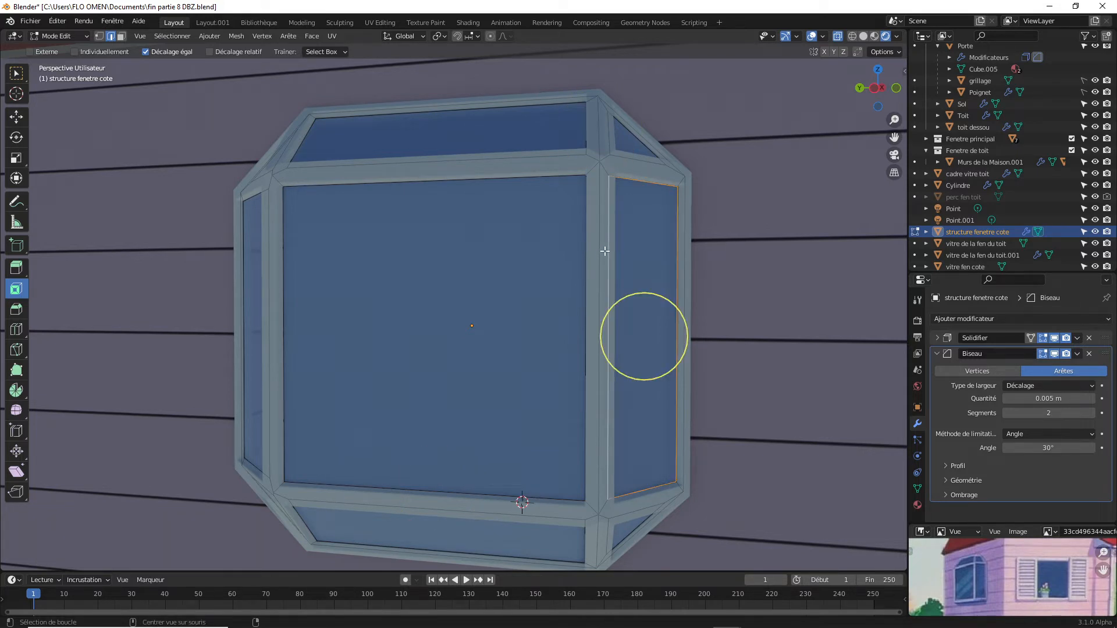
pyautogui.click(597, 248)
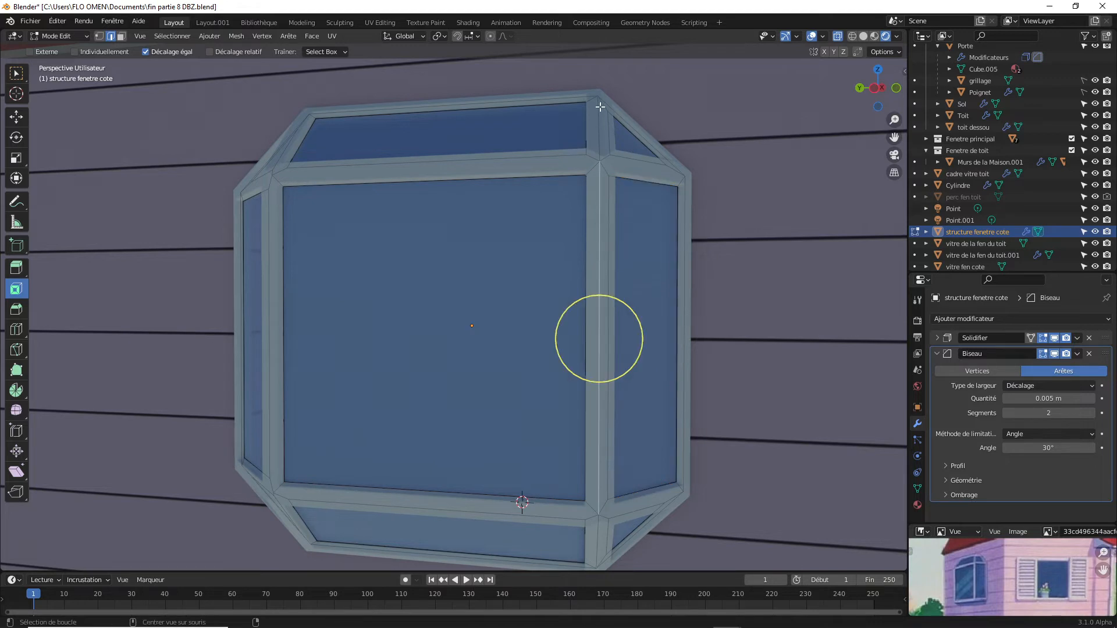
pyautogui.keyDown('shift'); pyautogui.click(599, 130); pyautogui.keyUp('shift')
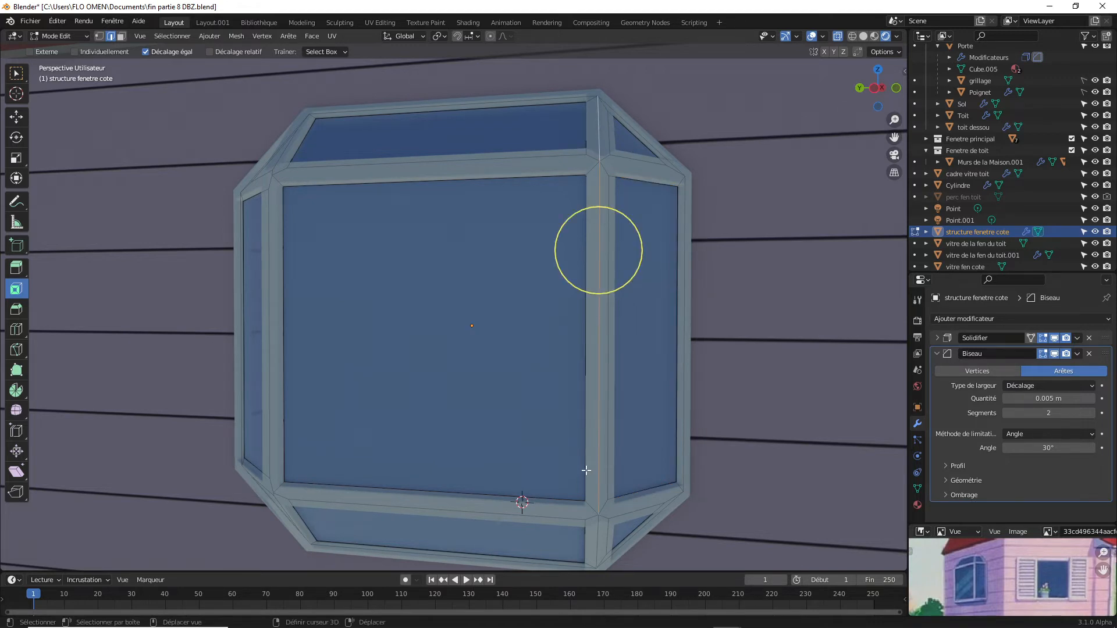
pyautogui.keyDown('shift'); pyautogui.click(599, 537); pyautogui.keyUp('shift')
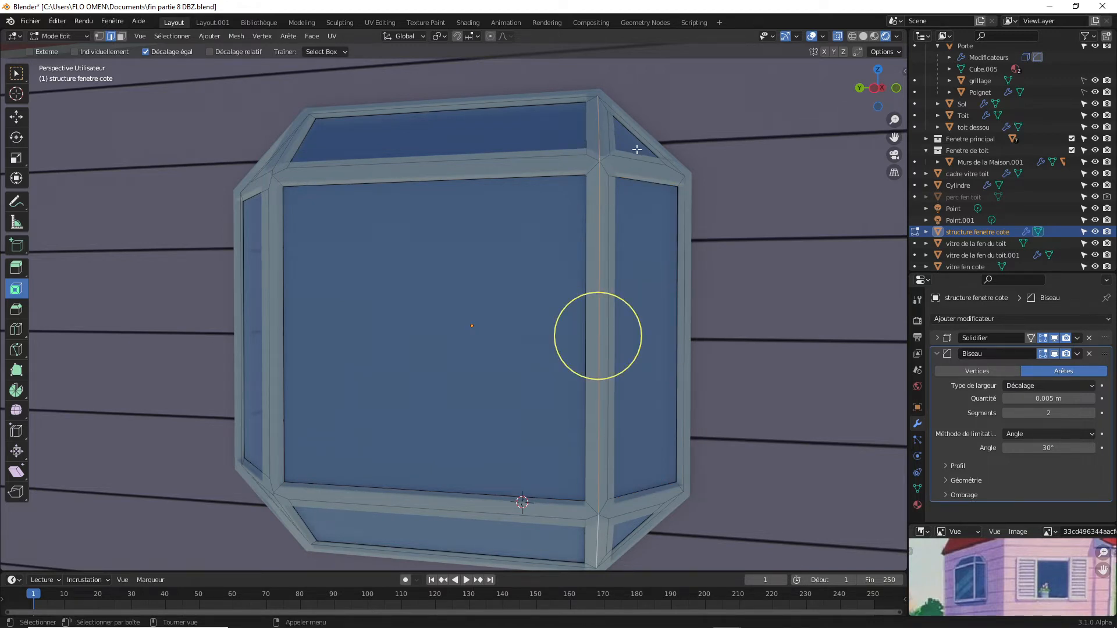
pyautogui.press('x')
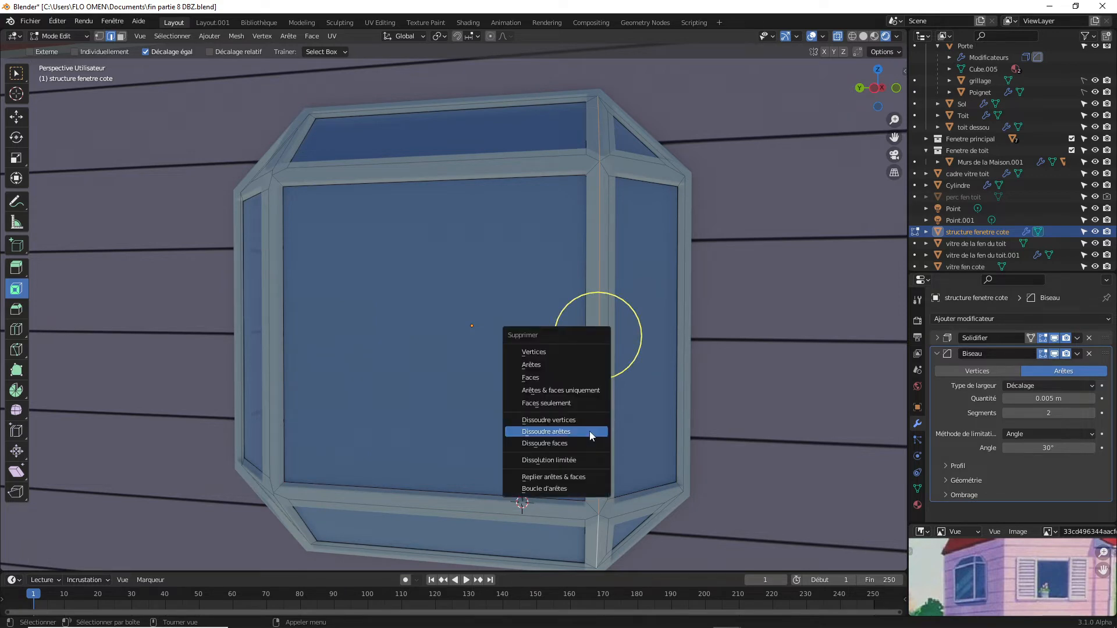
pyautogui.click(582, 431)
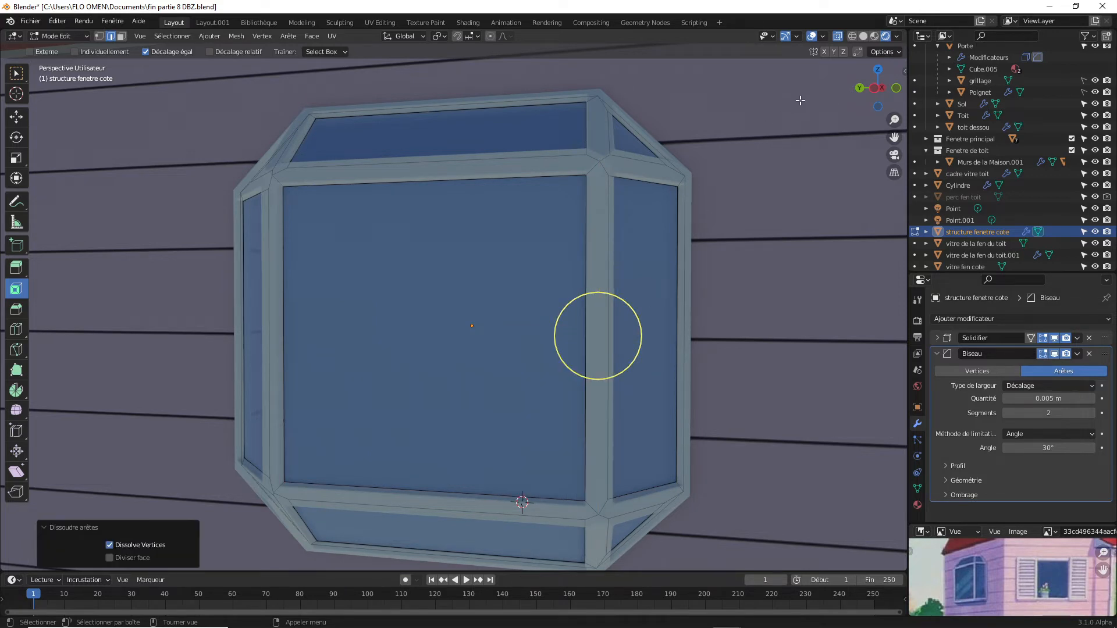
# Switch the bay window frame editing to vertex selection.
pyautogui.moveTo(878, 98); pyautogui.dragTo(830, 94)
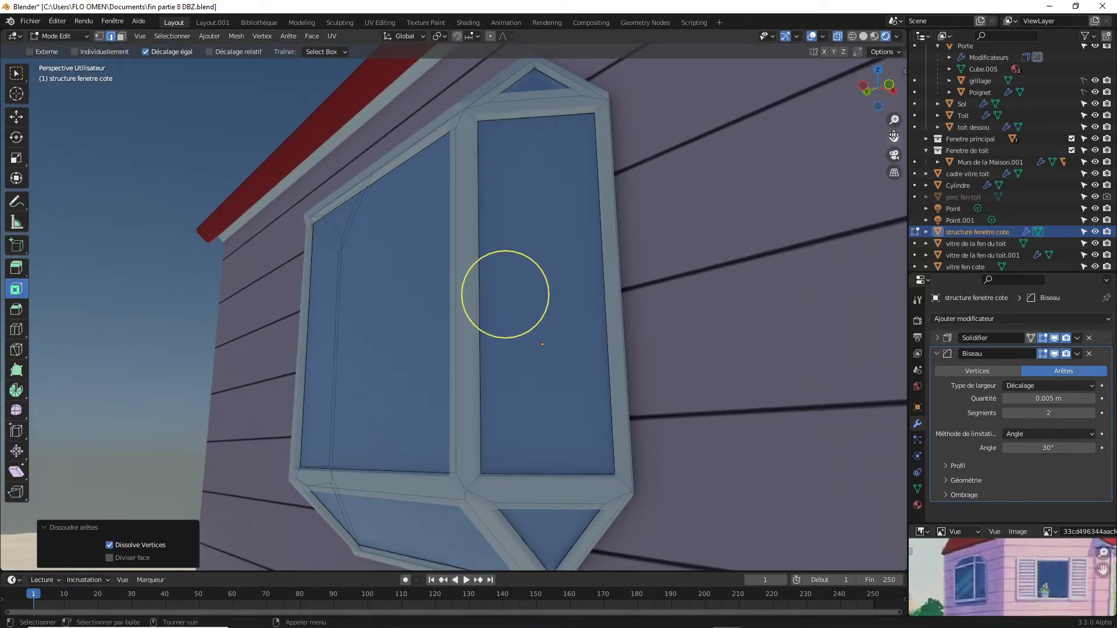
pyautogui.moveTo(894, 119); pyautogui.dragTo(868, 109)
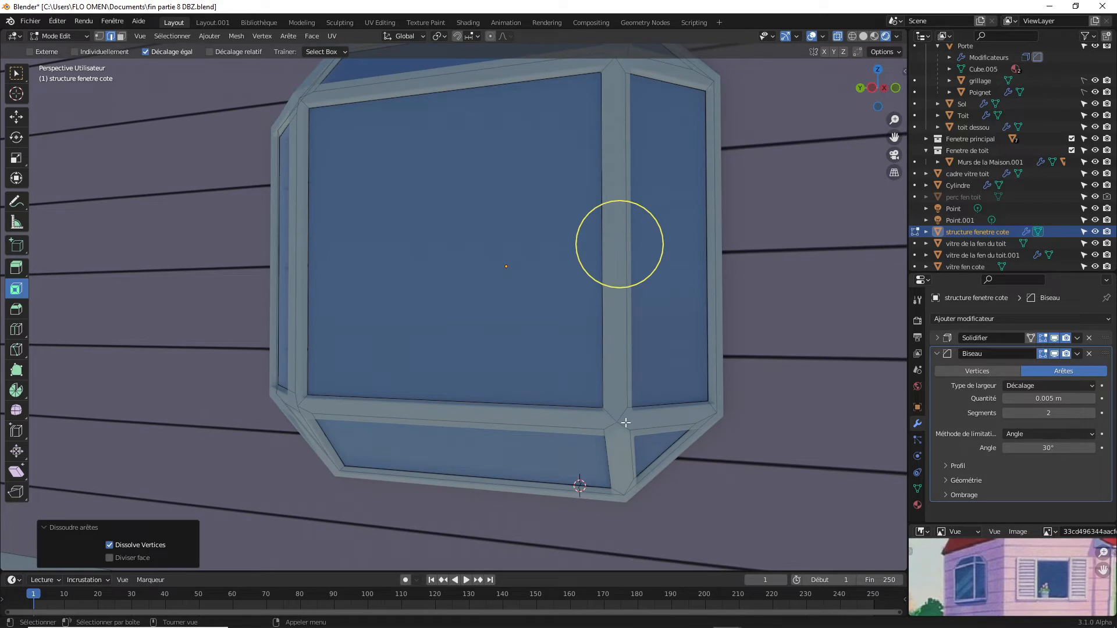
pyautogui.click(98, 36)
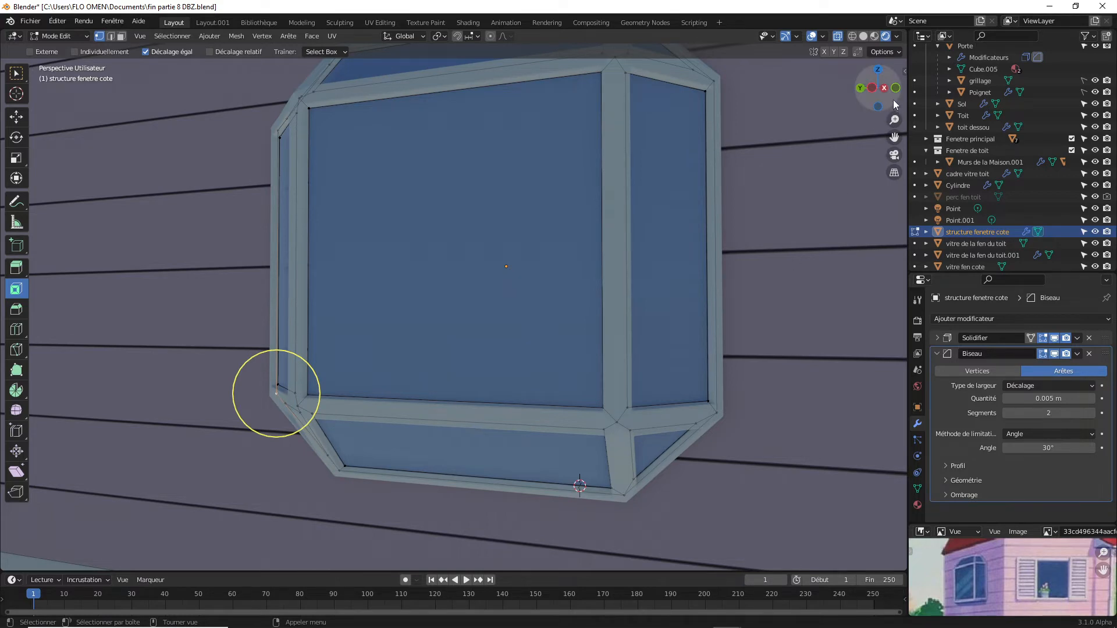
# Try to dissolve the centre vertices at the lower frame corners on both the front and wall sides, and undo it.
pyautogui.moveTo(888, 107)
pyautogui.mouseDown()
pyautogui.moveTo(859, 105)
pyautogui.moveTo(887, 106)
pyautogui.mouseUp()
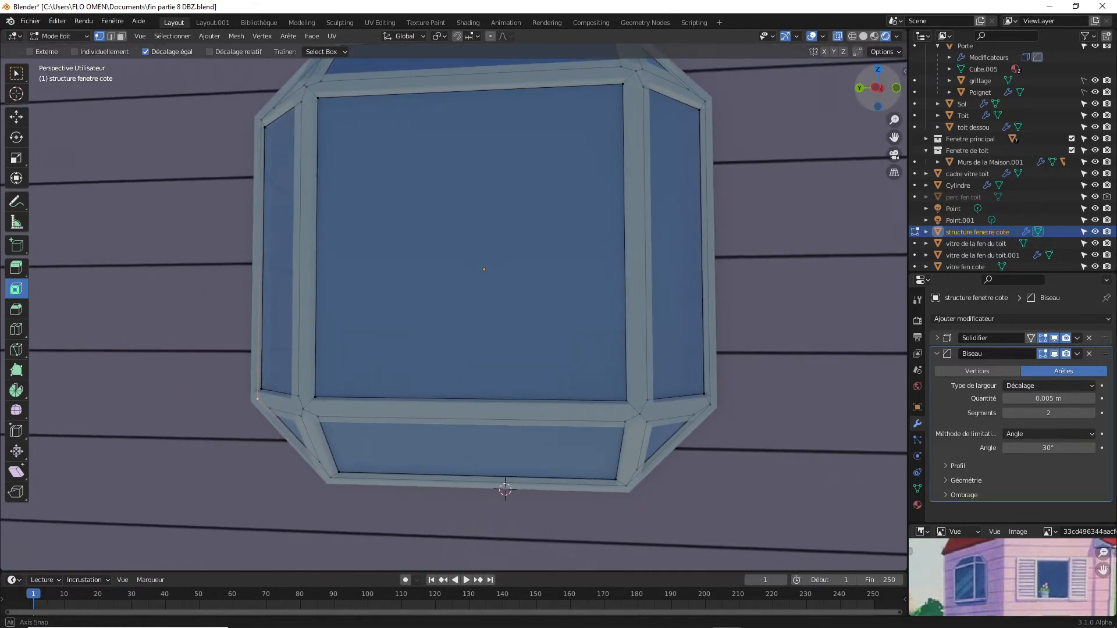
pyautogui.keyDown('shift'); pyautogui.click(710, 403); pyautogui.keyUp('shift')
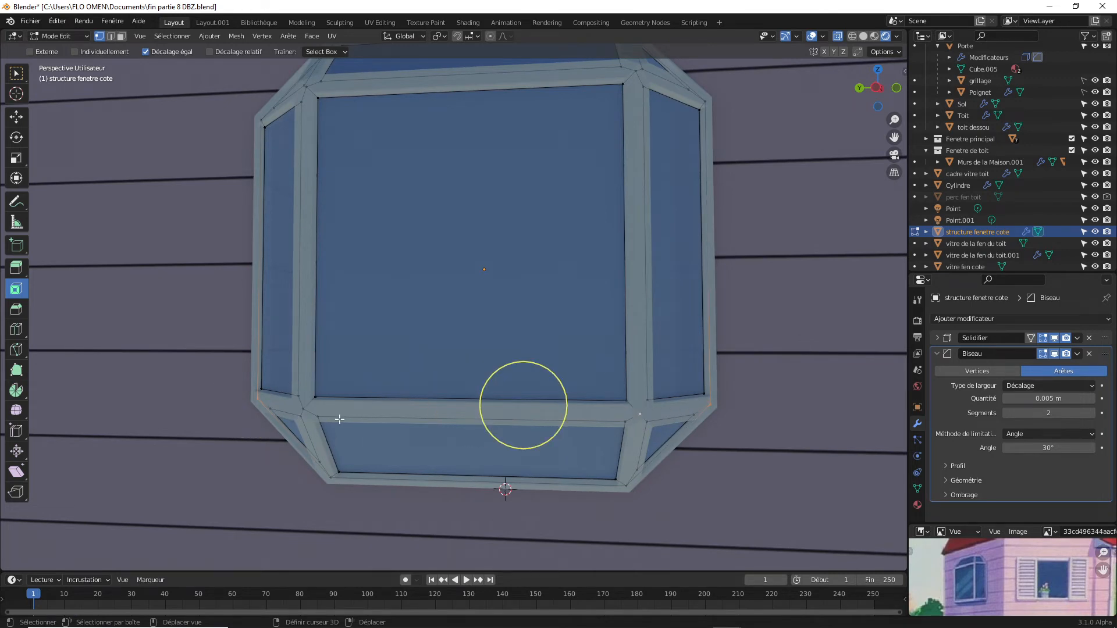
pyautogui.keyDown('shift'); pyautogui.click(303, 408); pyautogui.keyUp('shift')
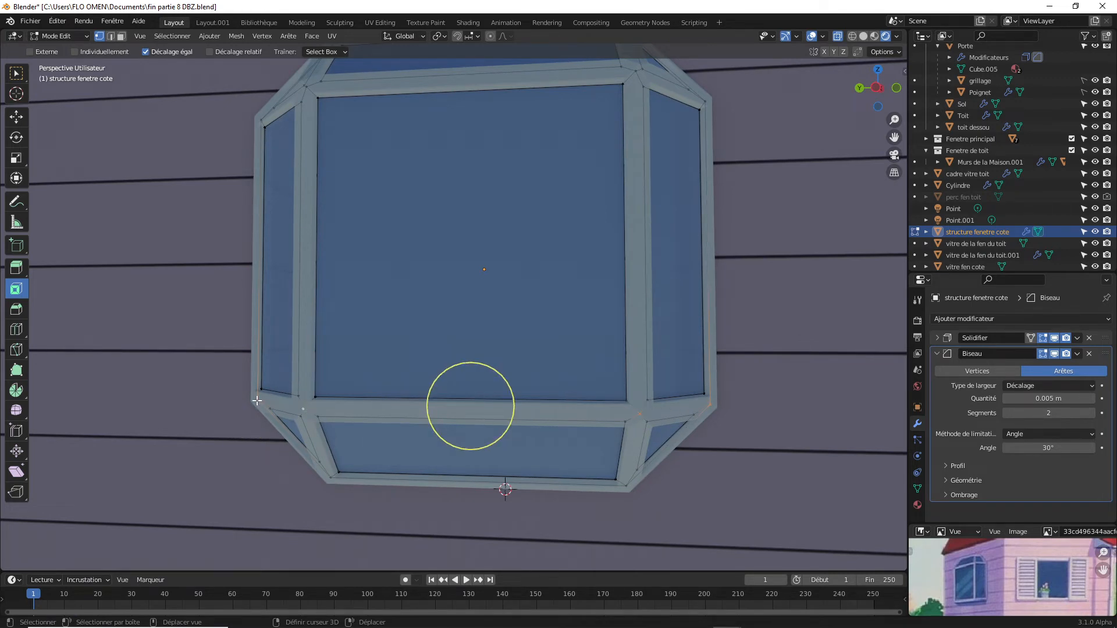
pyautogui.press('x')
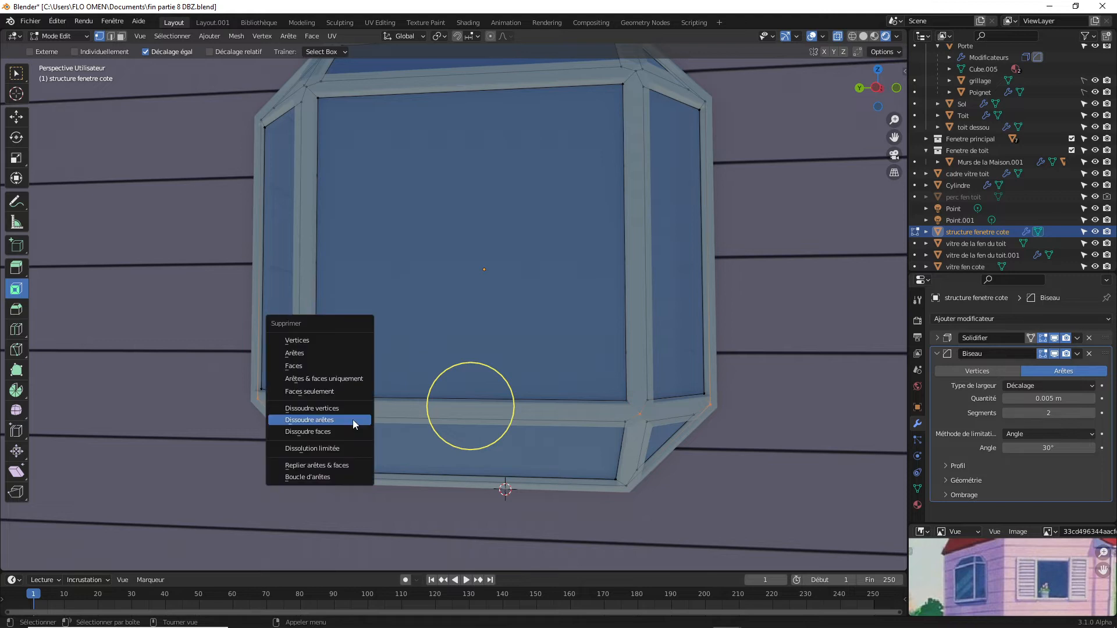
pyautogui.click(343, 409)
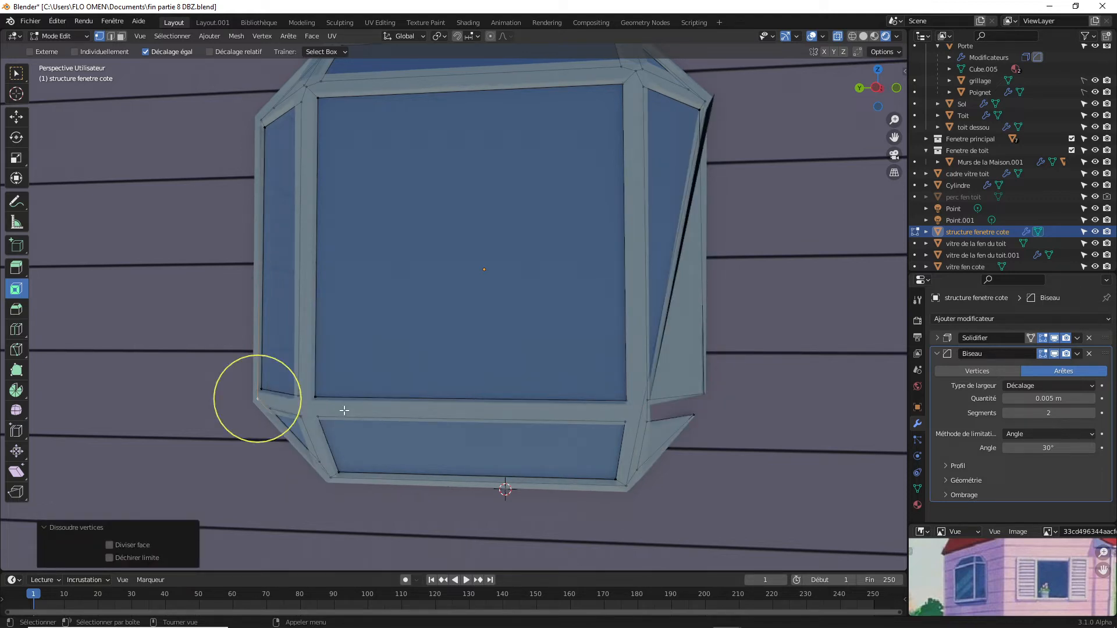
pyautogui.hotkey('ctrl', 'z')
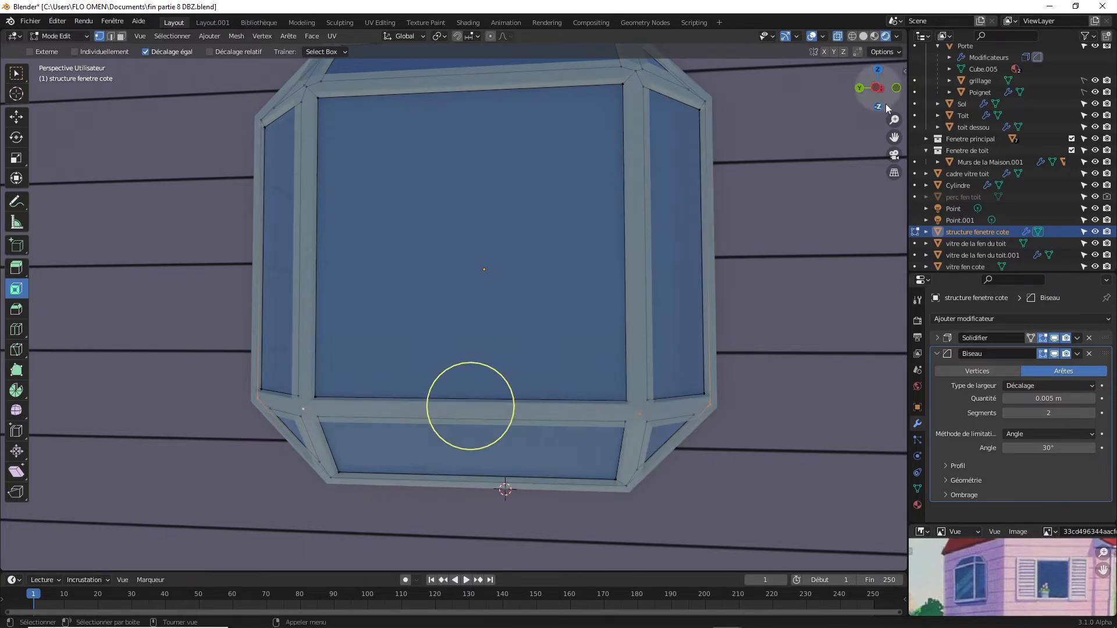
# Examine the vertices around the lower front-right corner junction of the frame, using the Select Box tool.
pyautogui.moveTo(888, 109)
pyautogui.mouseDown()
pyautogui.moveTo(867, 106)
pyautogui.moveTo(889, 109)
pyautogui.mouseUp()
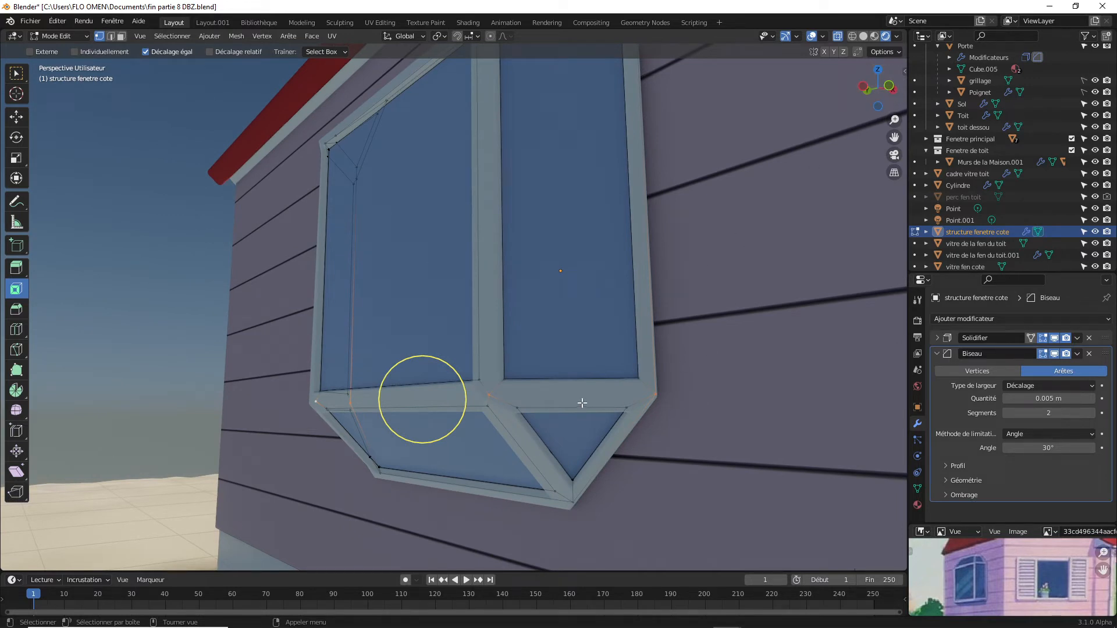
pyautogui.click(507, 380)
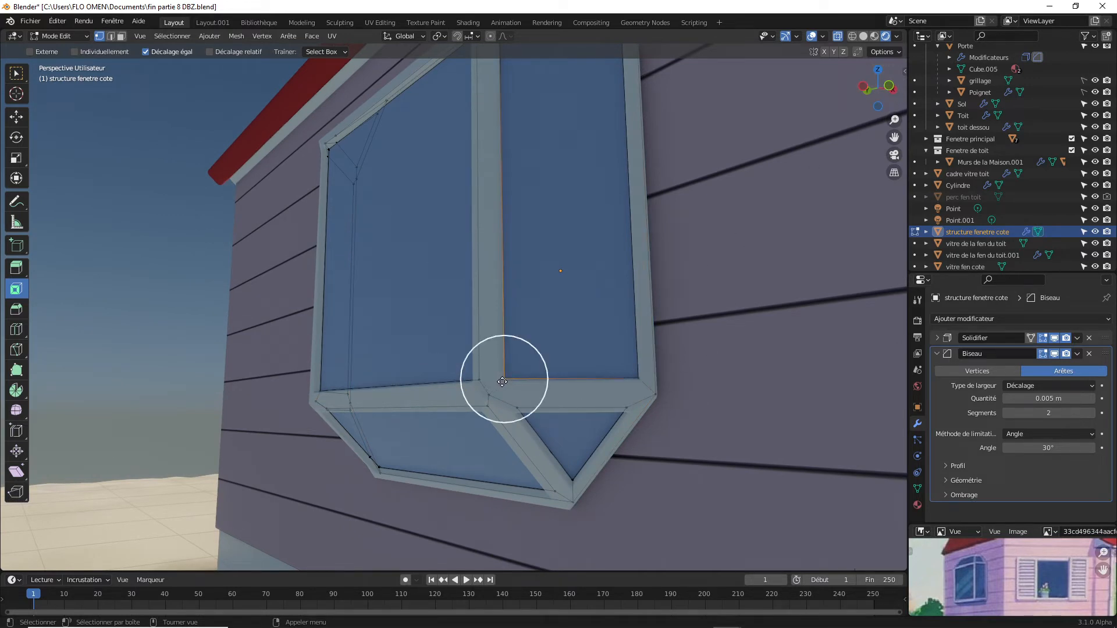
pyautogui.click(516, 408)
pyautogui.click(505, 382)
pyautogui.click(16, 73)
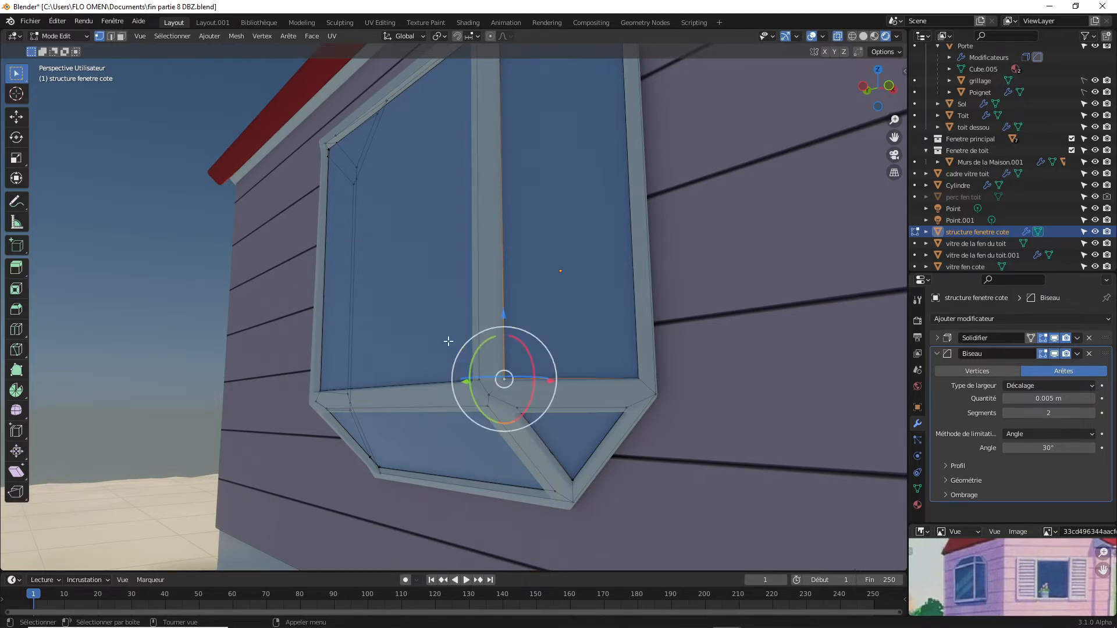
pyautogui.keyDown('shift'); pyautogui.click(518, 400); pyautogui.keyUp('shift')
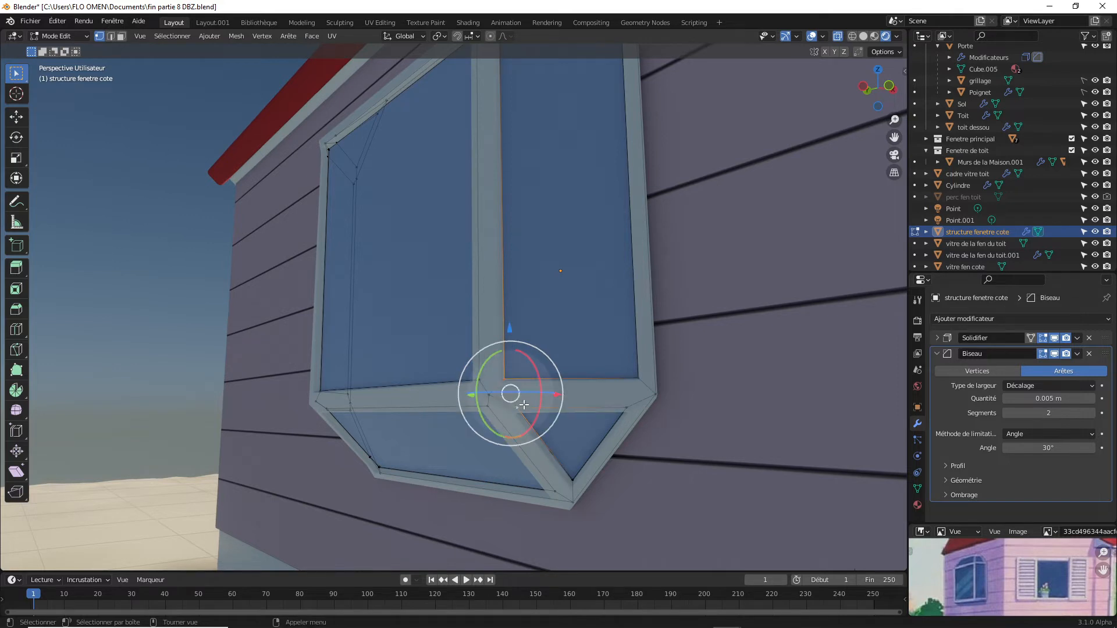
pyautogui.click(480, 384)
pyautogui.keyDown('shift'); pyautogui.click(484, 408); pyautogui.keyUp('shift')
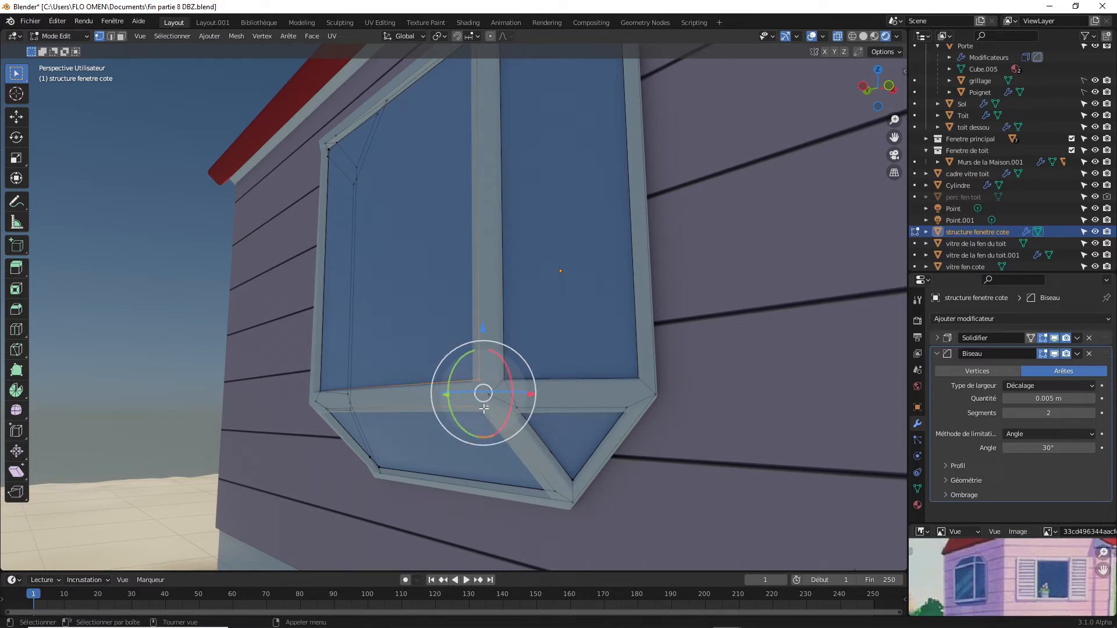
pyautogui.click(481, 375)
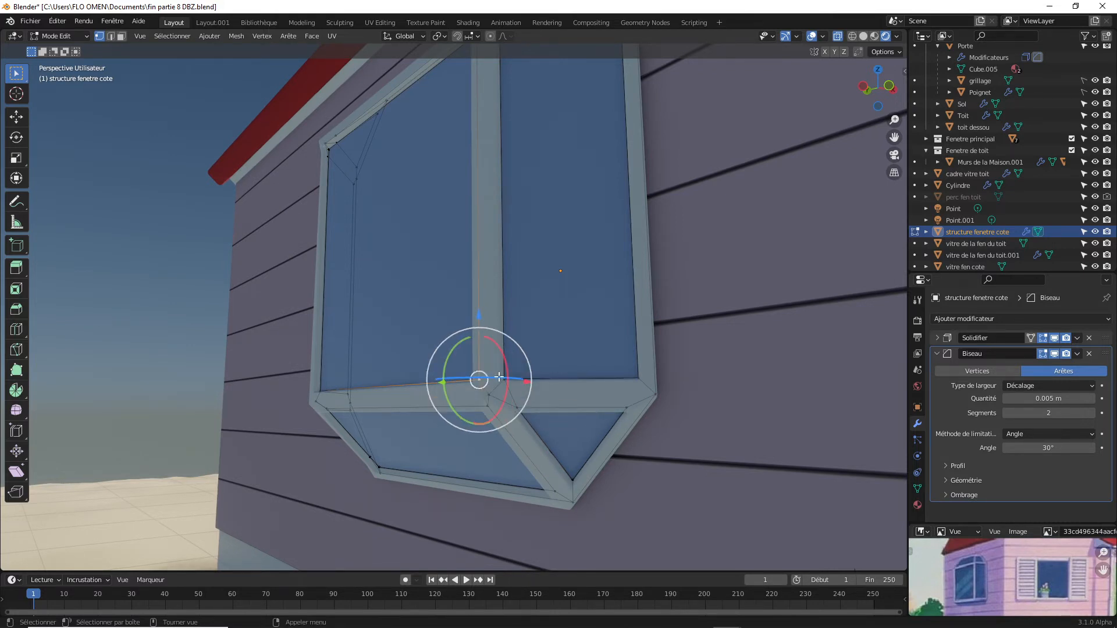
pyautogui.keyDown('shift'); pyautogui.click(505, 377); pyautogui.keyUp('shift')
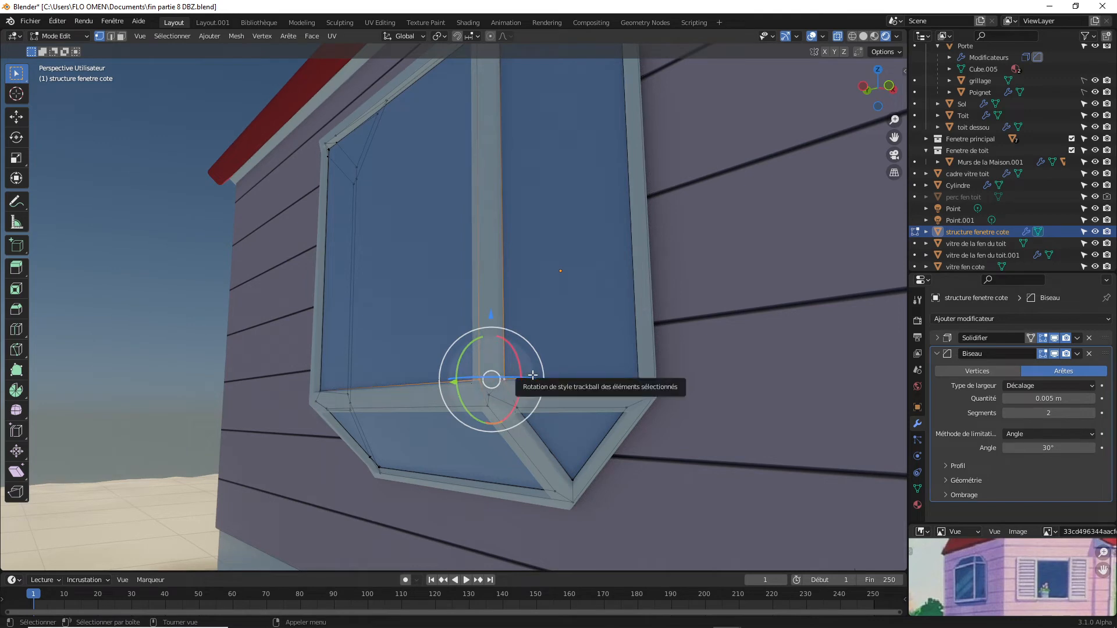
pyautogui.click(491, 408)
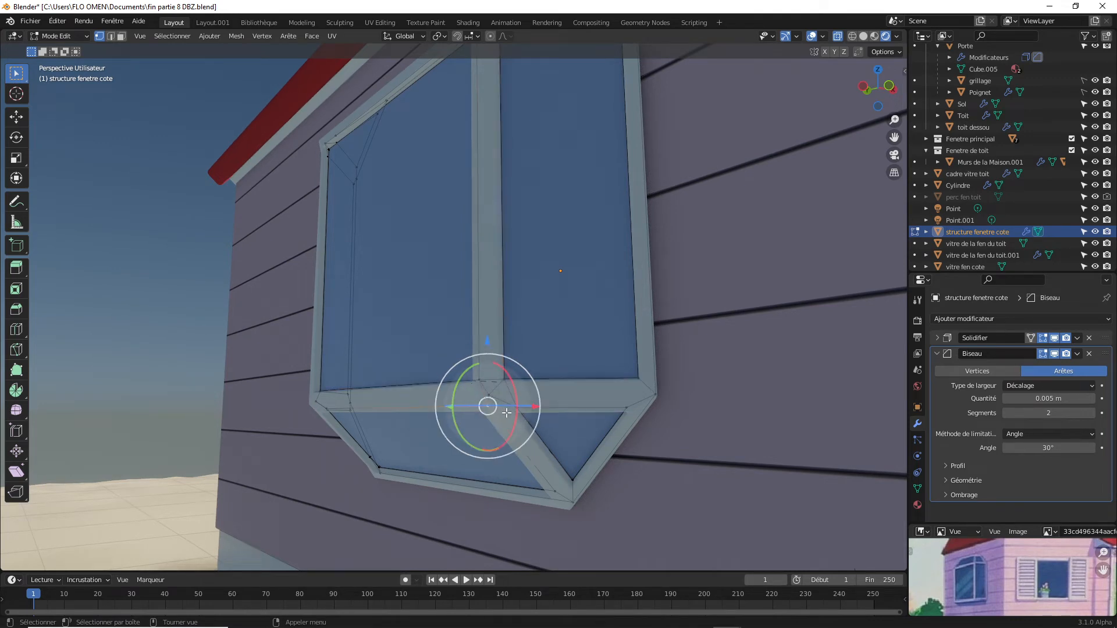
pyautogui.keyDown('shift'); pyautogui.click(519, 413); pyautogui.keyUp('shift')
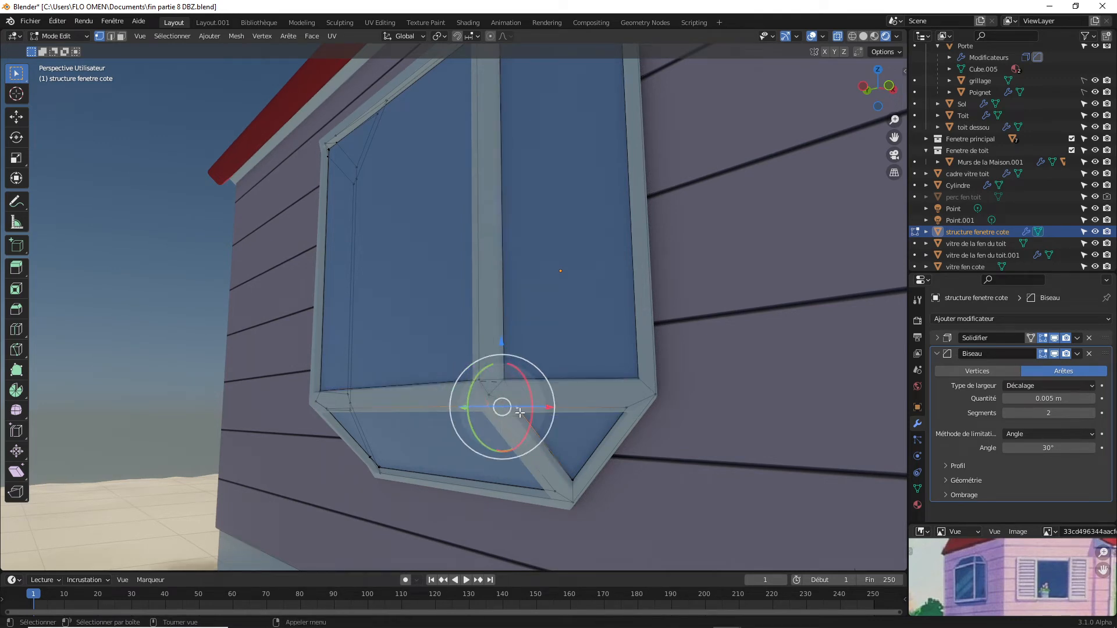
# Try dissolving the centre vertex at the lower front-right corner junction, undo it, and delete that vertex instead.
pyautogui.click(491, 395)
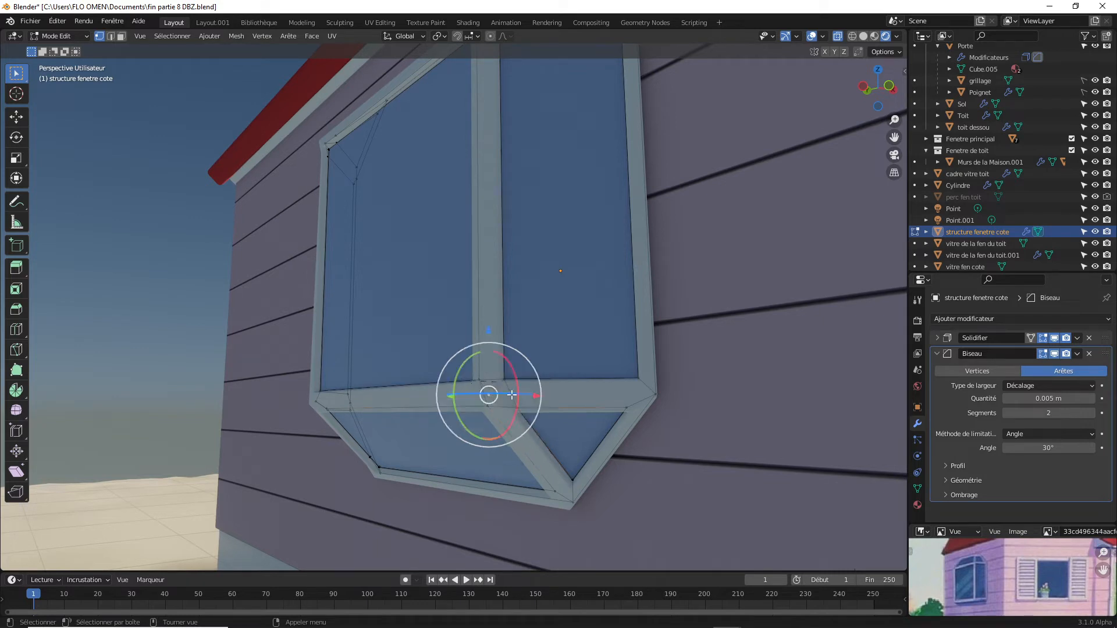
pyautogui.press('x')
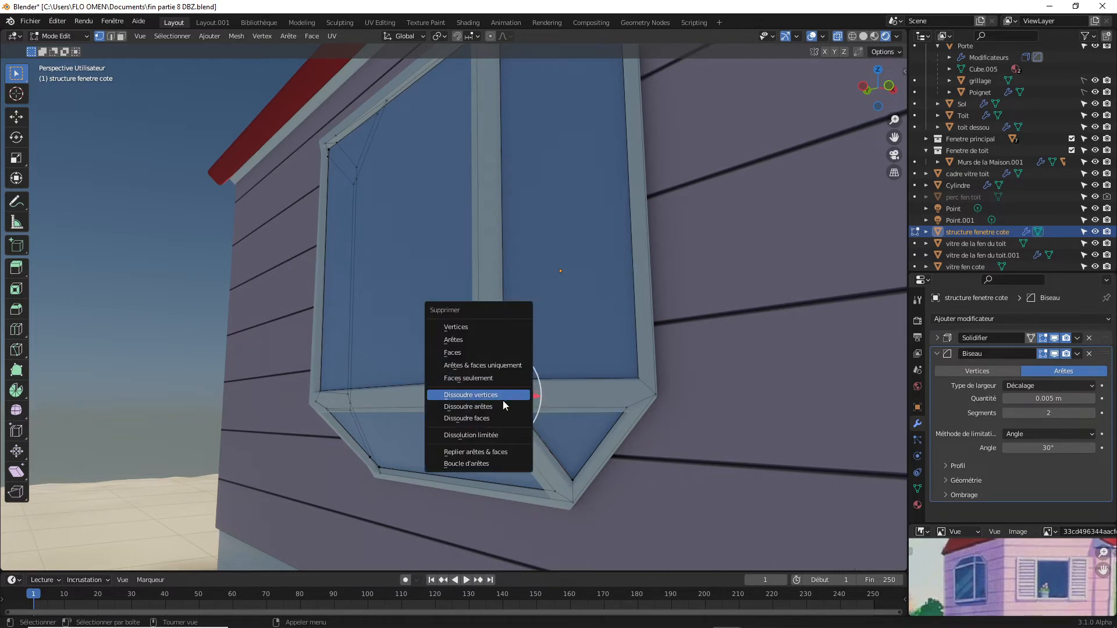
pyautogui.click(502, 394)
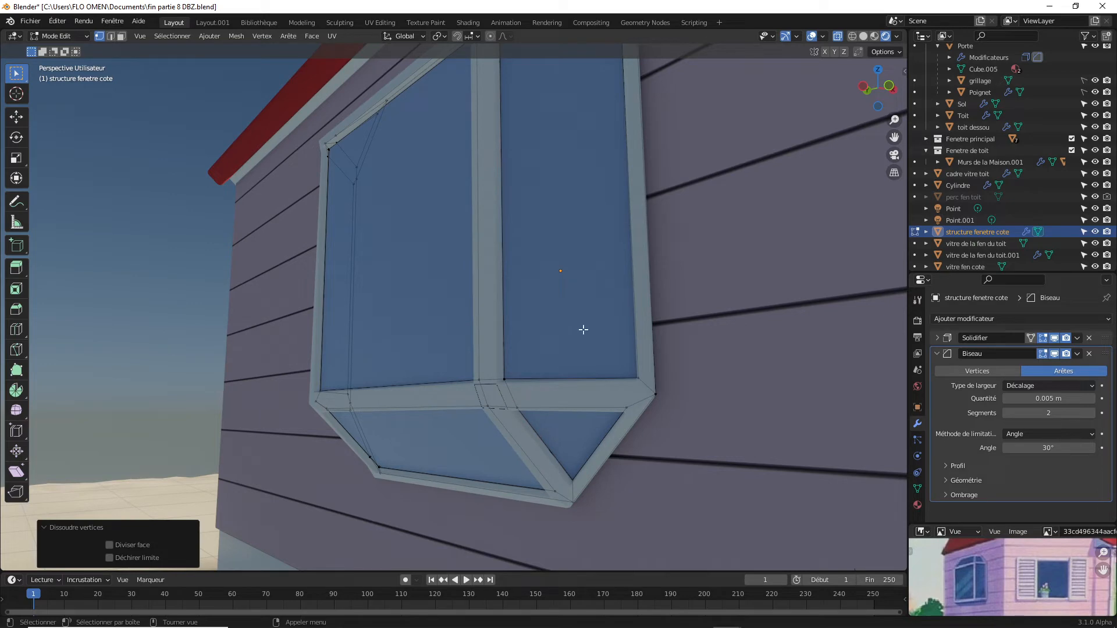
pyautogui.moveTo(883, 108)
pyautogui.mouseDown()
pyautogui.moveTo(933, 95)
pyautogui.moveTo(899, 120)
pyautogui.moveTo(887, 107)
pyautogui.mouseUp()
pyautogui.hotkey('ctrl', 'z')
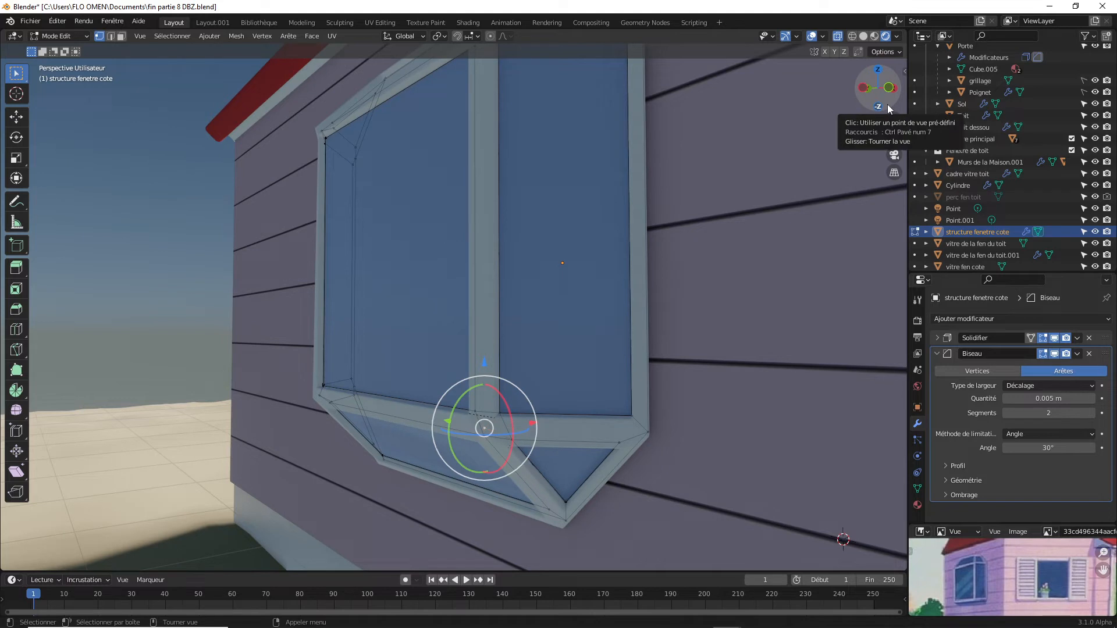
pyautogui.press('x')
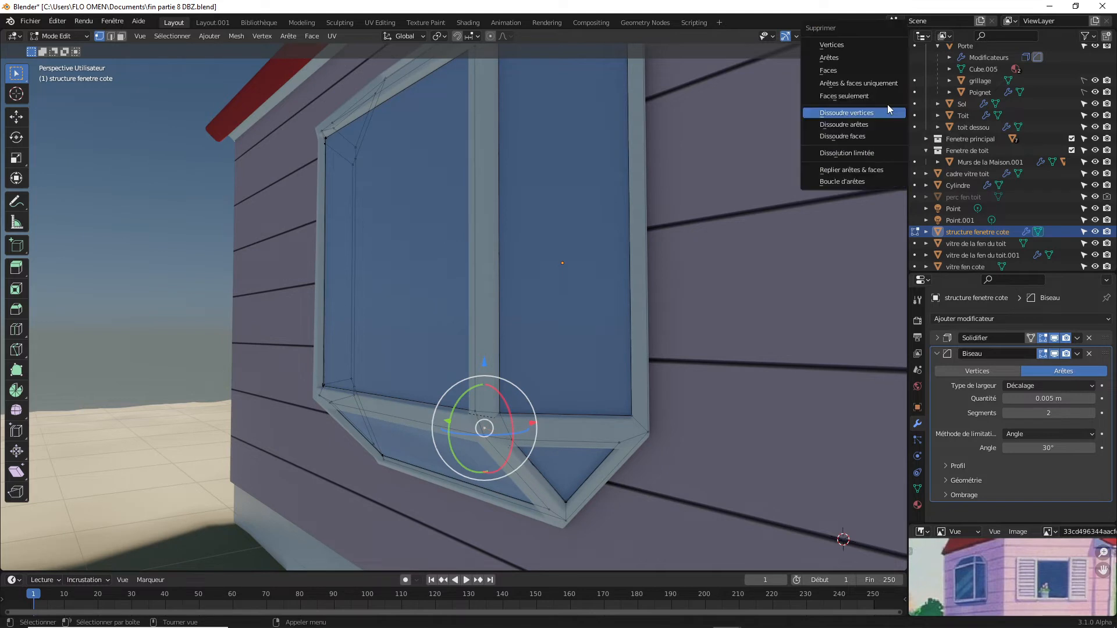
pyautogui.click(845, 46)
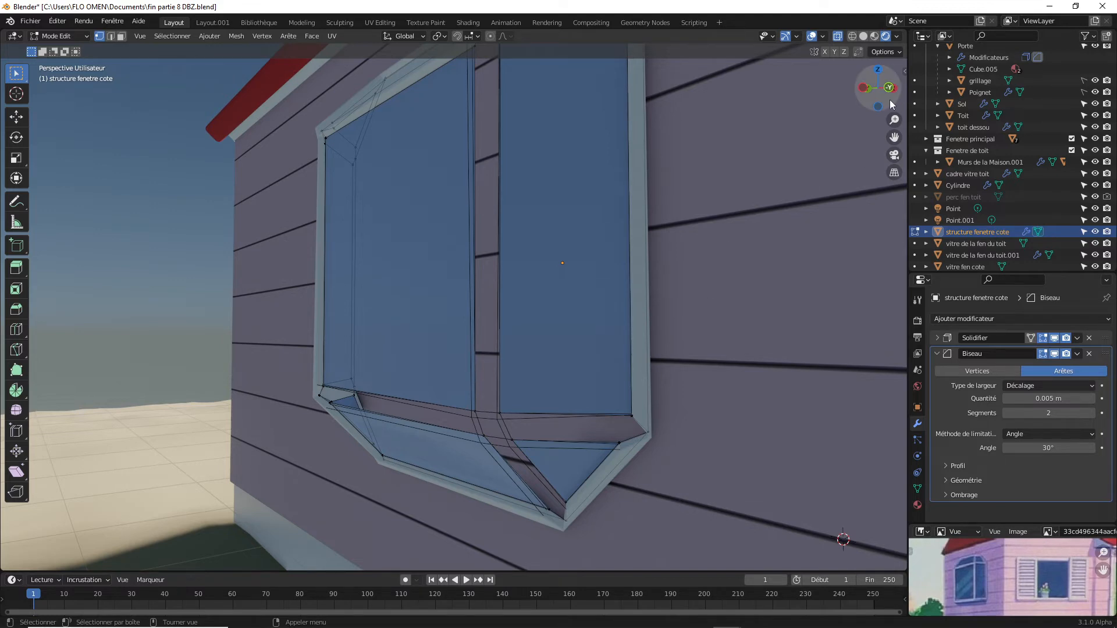
# Fill the open square at the lower front-right corner junction of the frame with a face between its four surrounding vertices.
pyautogui.moveTo(891, 97); pyautogui.dragTo(934, 93)
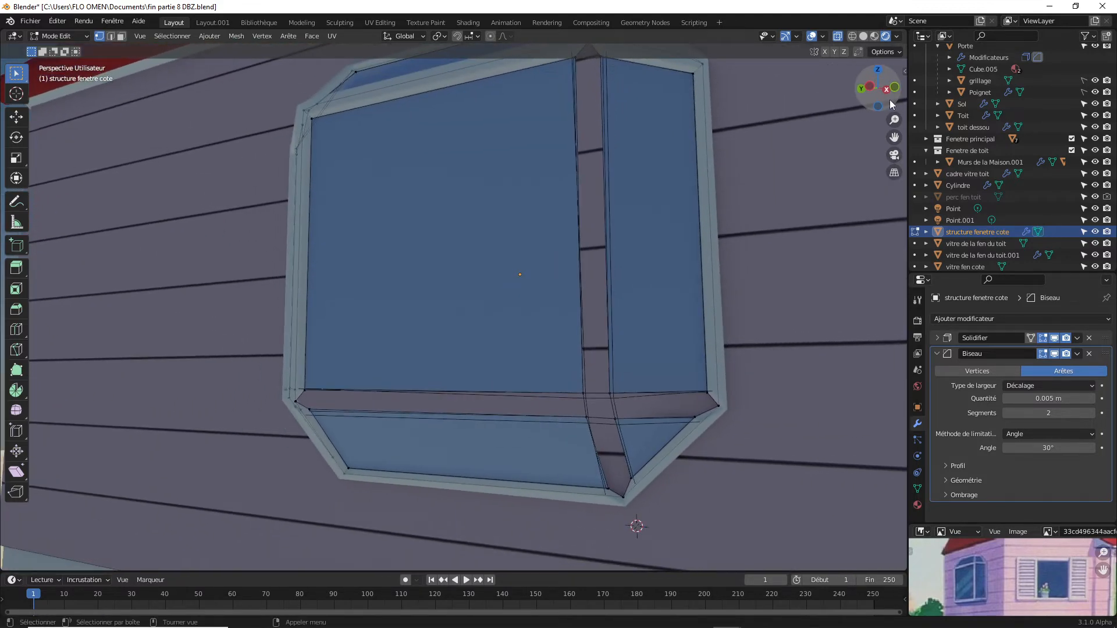
pyautogui.click(586, 402)
pyautogui.click(588, 412)
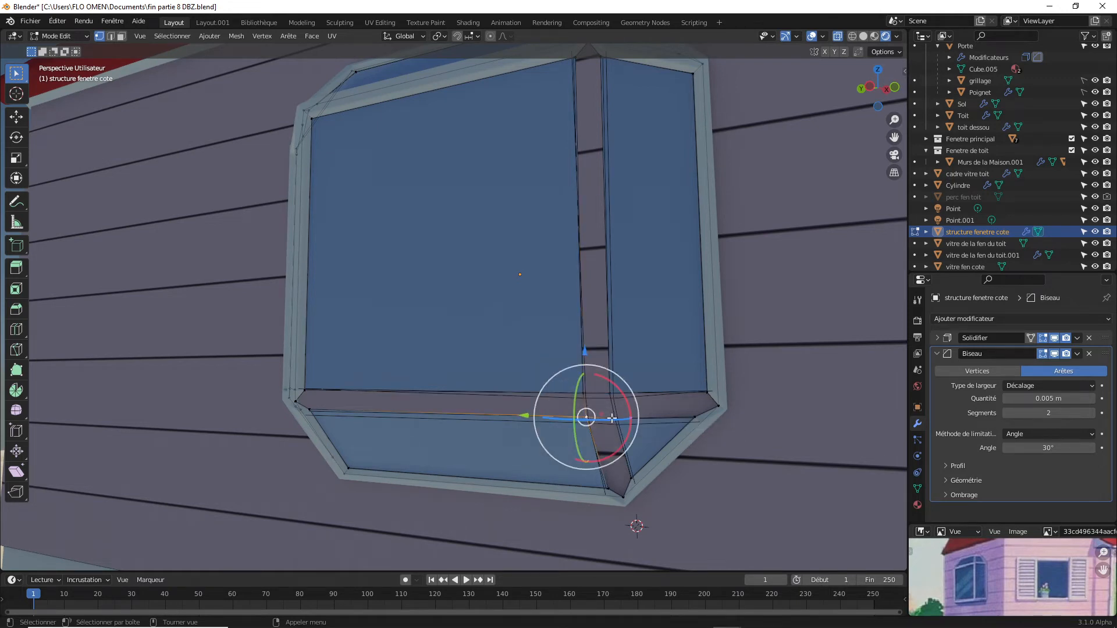
pyautogui.click(614, 408)
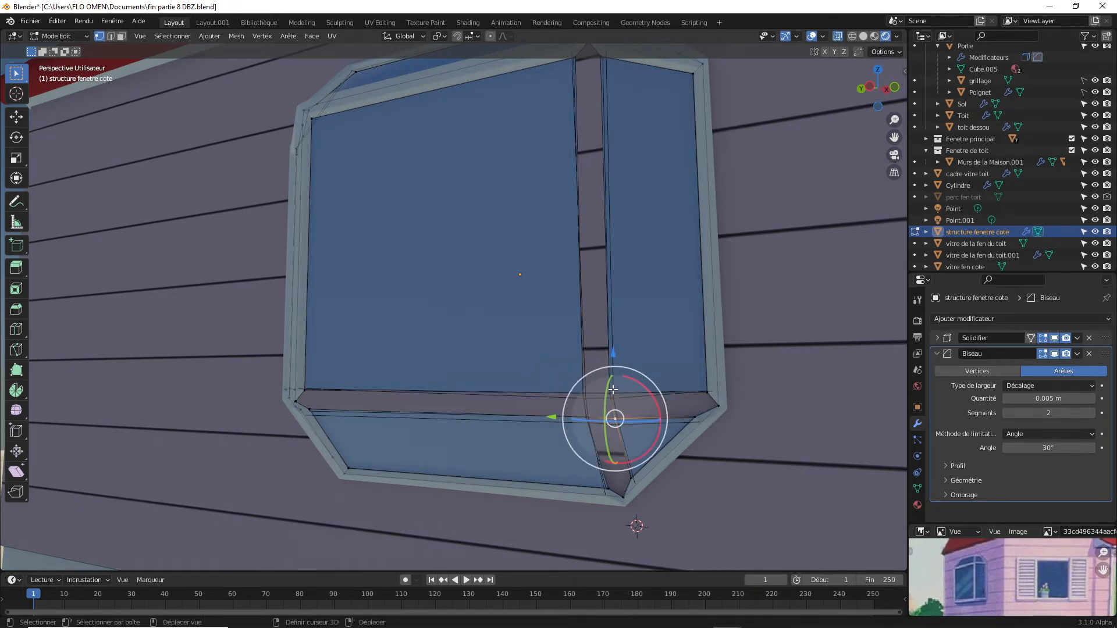
pyautogui.keyDown('shift'); pyautogui.click(613, 385); pyautogui.keyUp('shift')
pyautogui.keyDown('shift'); pyautogui.click(579, 396); pyautogui.keyUp('shift')
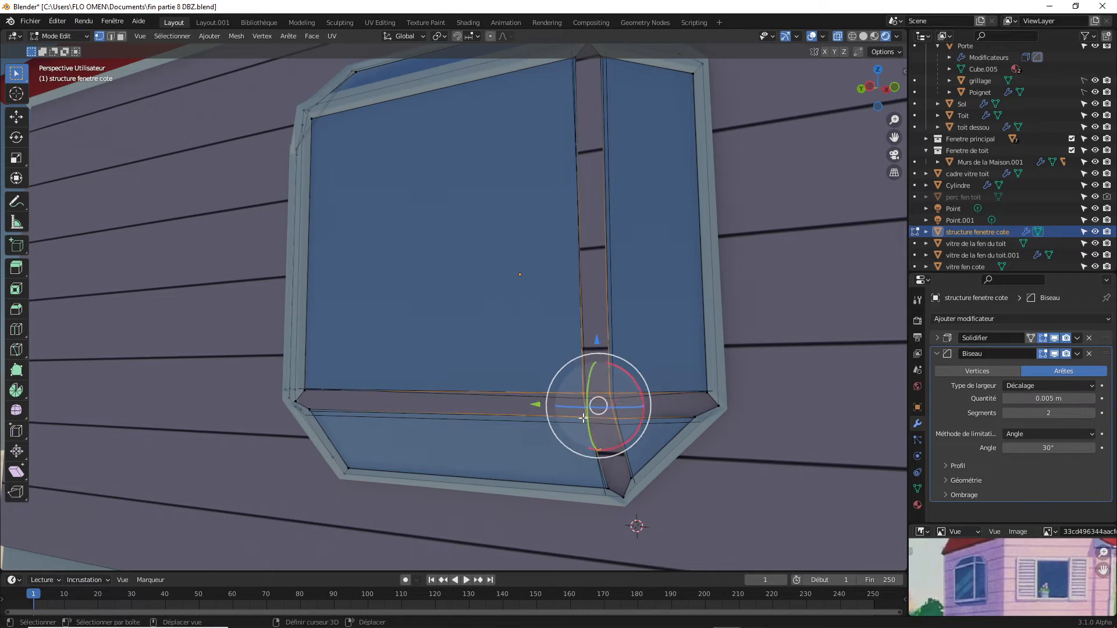
pyautogui.keyDown('shift'); pyautogui.click(583, 418); pyautogui.keyUp('shift')
pyautogui.press('f')
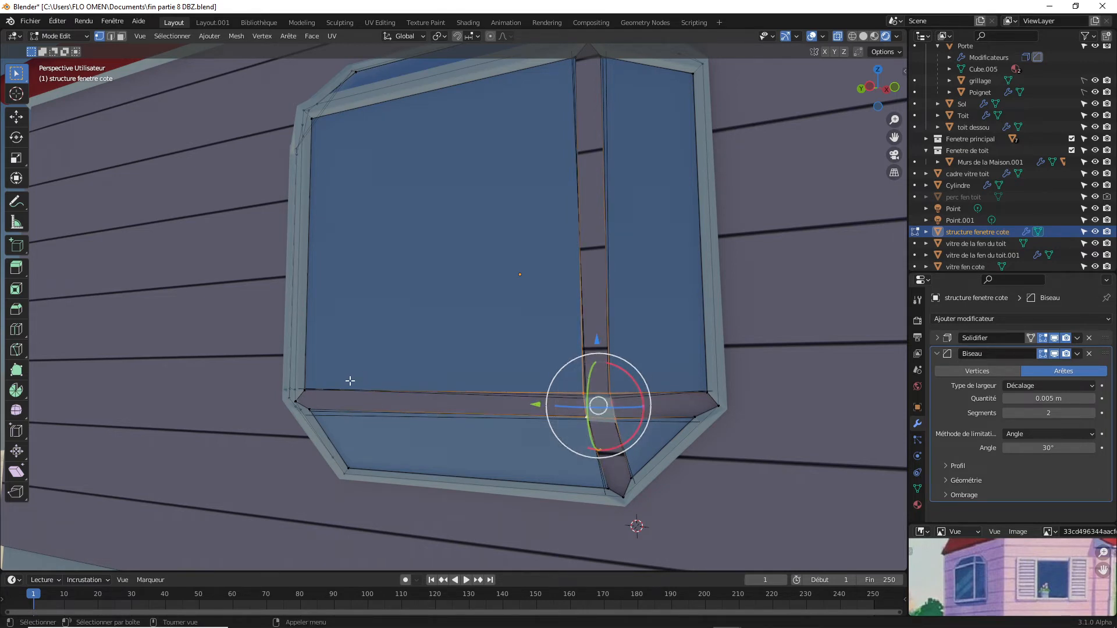
# Fill the gap in the lower front rail of the frame with a face between its four corner vertices.
pyautogui.click(307, 390)
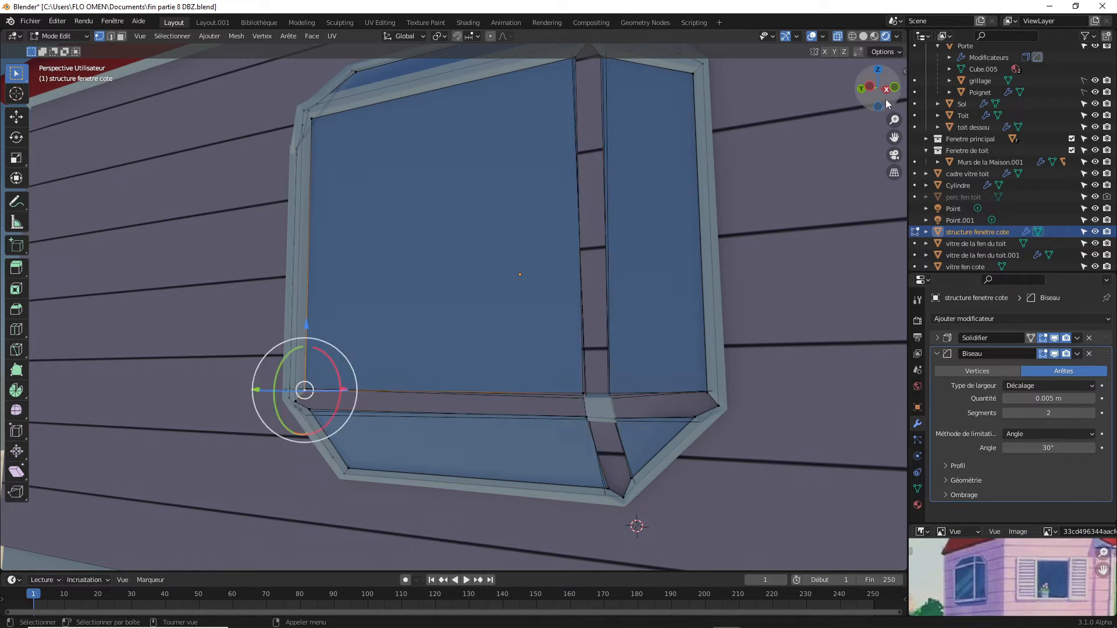
pyautogui.moveTo(876, 87); pyautogui.dragTo(884, 91)
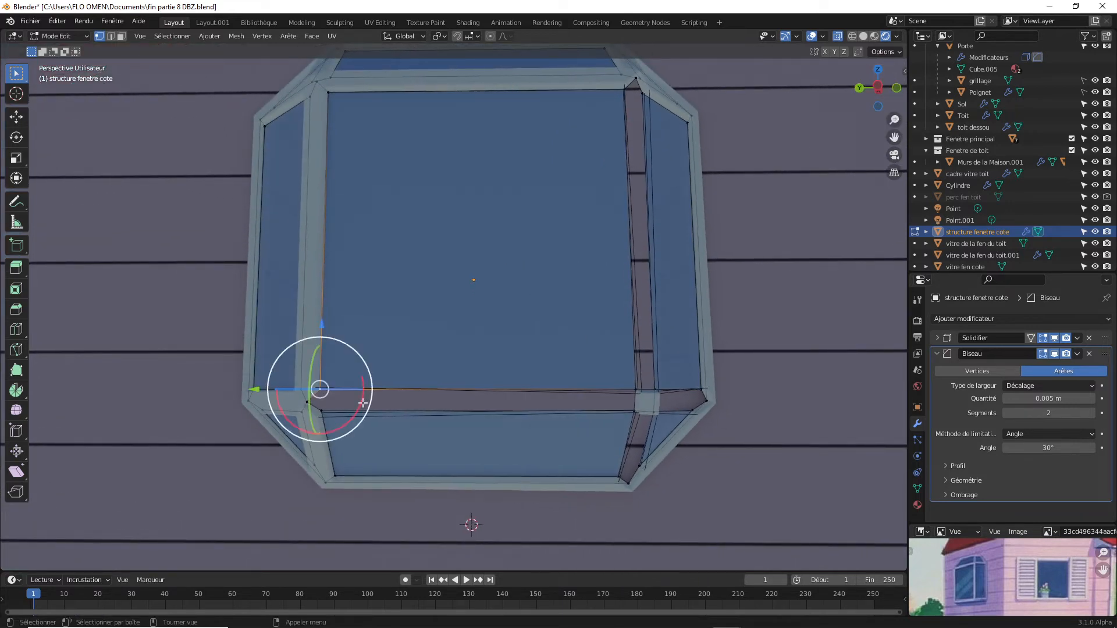
pyautogui.keyDown('shift'); pyautogui.click(326, 412); pyautogui.keyUp('shift')
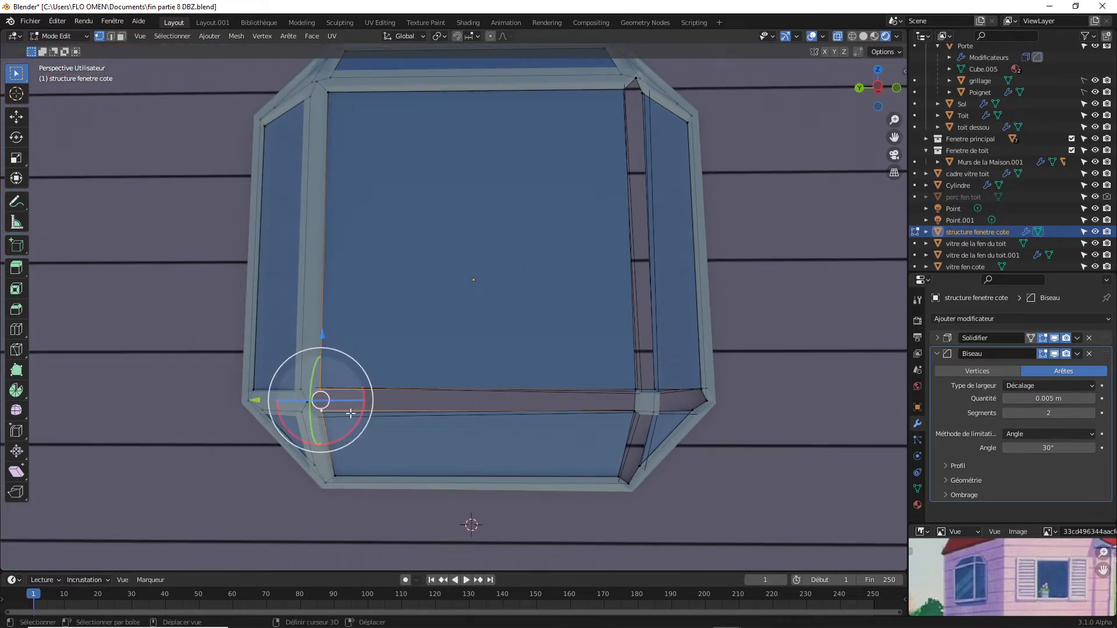
pyautogui.keyDown('shift'); pyautogui.click(639, 411); pyautogui.keyUp('shift')
pyautogui.keyDown('shift'); pyautogui.click(637, 390); pyautogui.keyUp('shift')
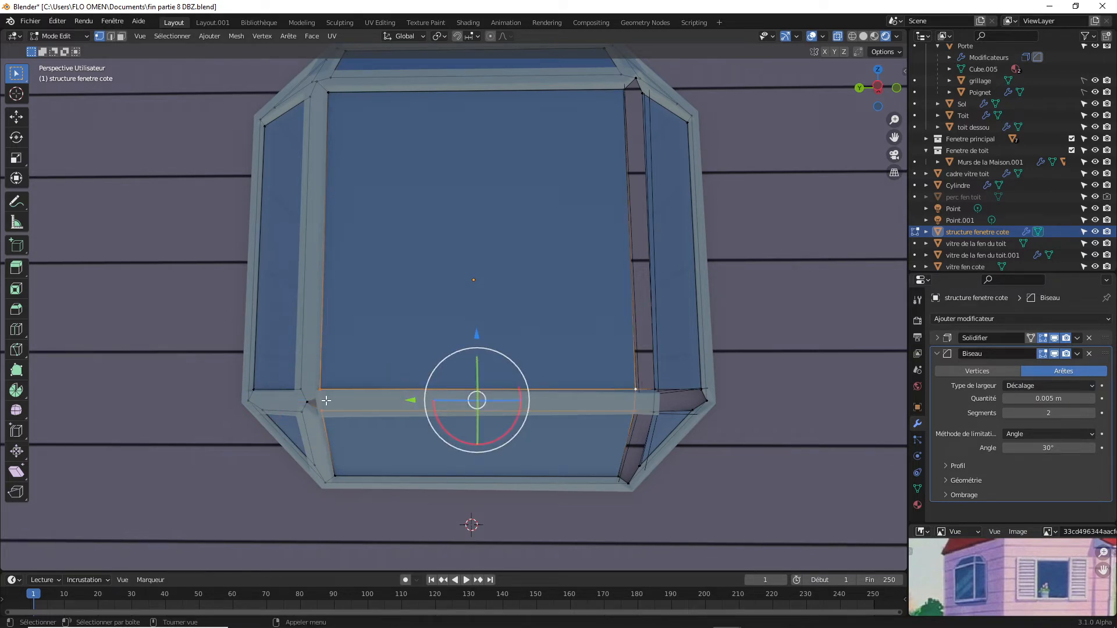
# Delete the centre vertex at the lower front-left corner junction and fill the opening with a face from its four surrounding vertices.
pyautogui.click(306, 402)
pyautogui.press('x')
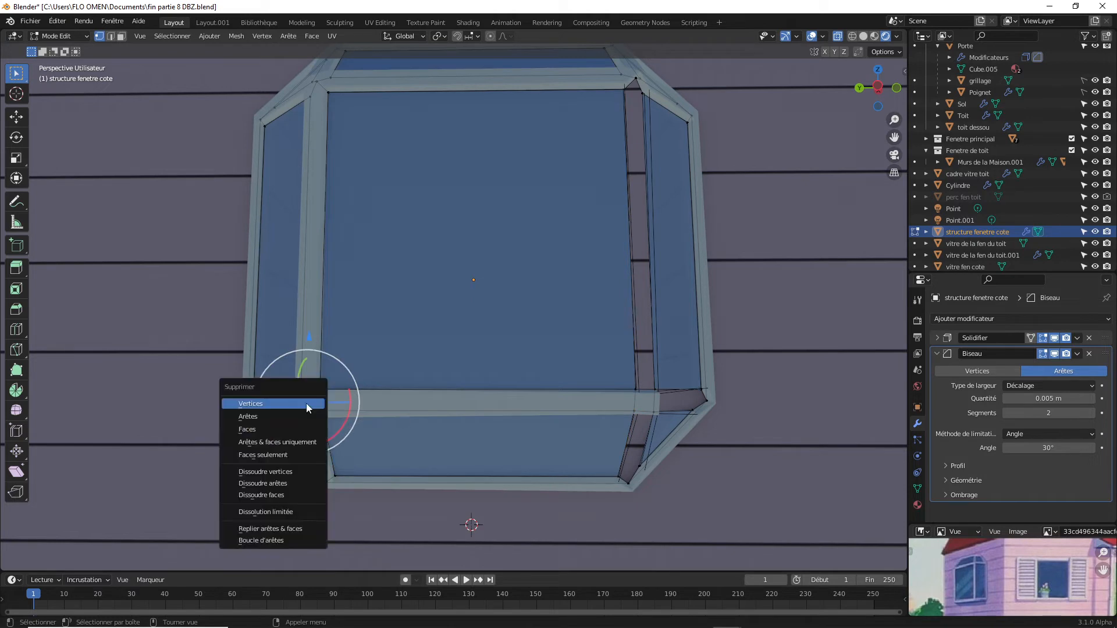
pyautogui.click(300, 404)
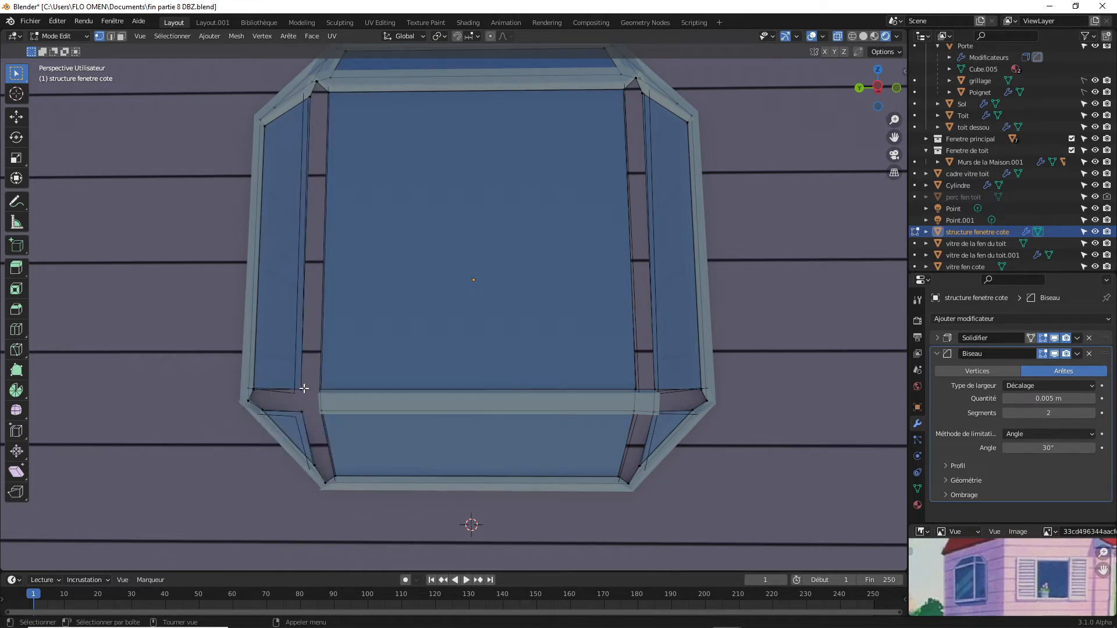
pyautogui.click(303, 389)
pyautogui.keyDown('shift'); pyautogui.click(305, 413); pyautogui.keyUp('shift')
pyautogui.keyDown('shift'); pyautogui.click(322, 410); pyautogui.keyUp('shift')
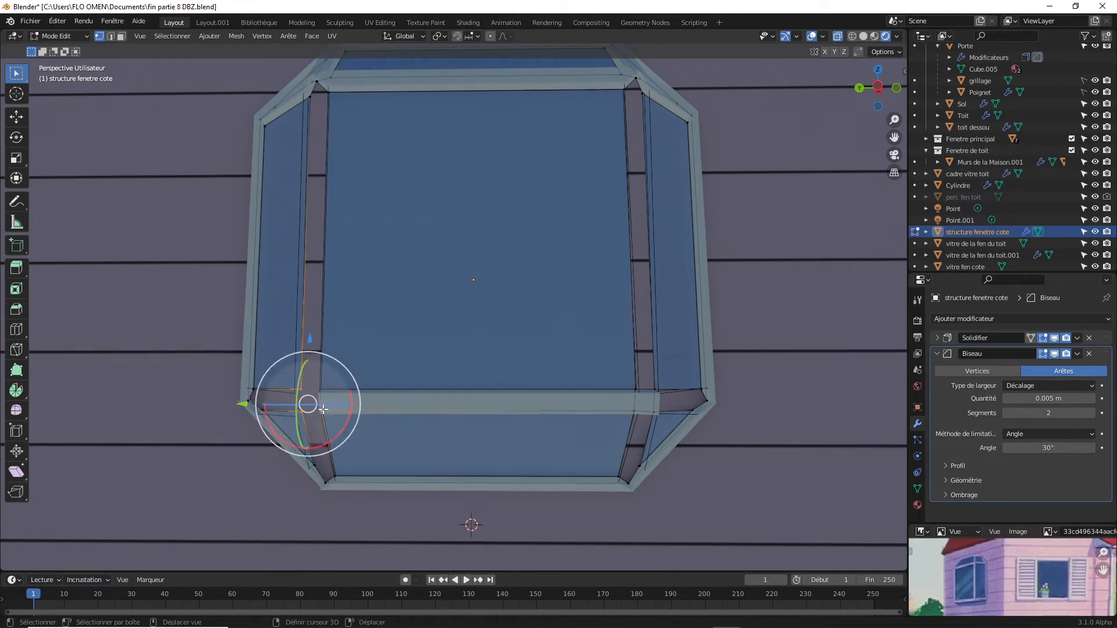
pyautogui.keyDown('shift'); pyautogui.click(323, 389); pyautogui.keyUp('shift')
pyautogui.press('f')
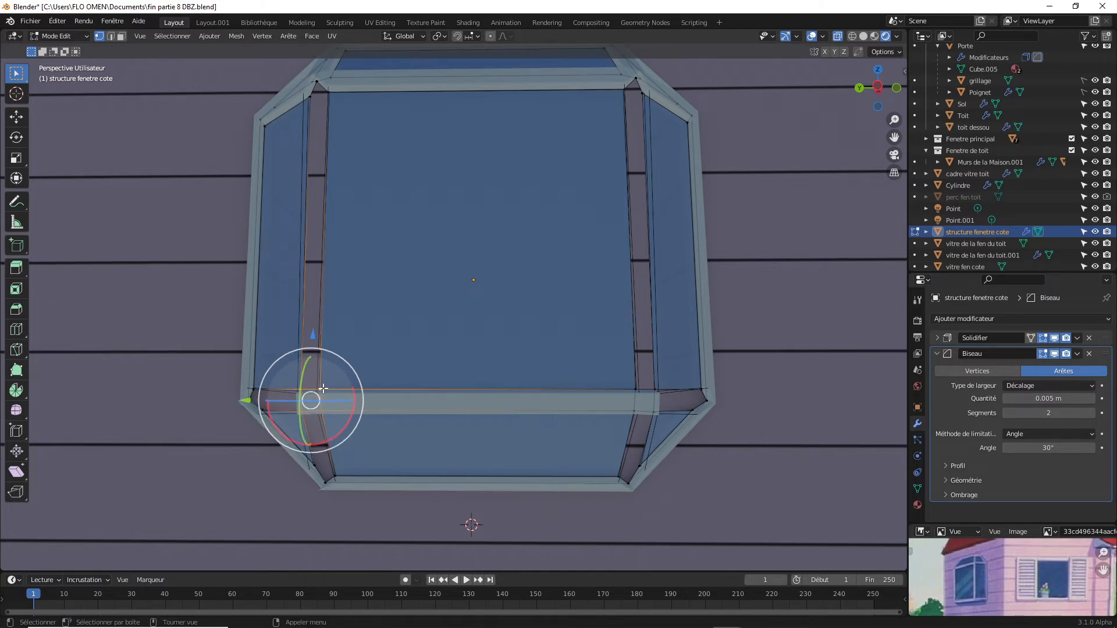
# Move the frame's lower wall-side corner vertex down about 0.01 m along Z.
pyautogui.click(181, 392)
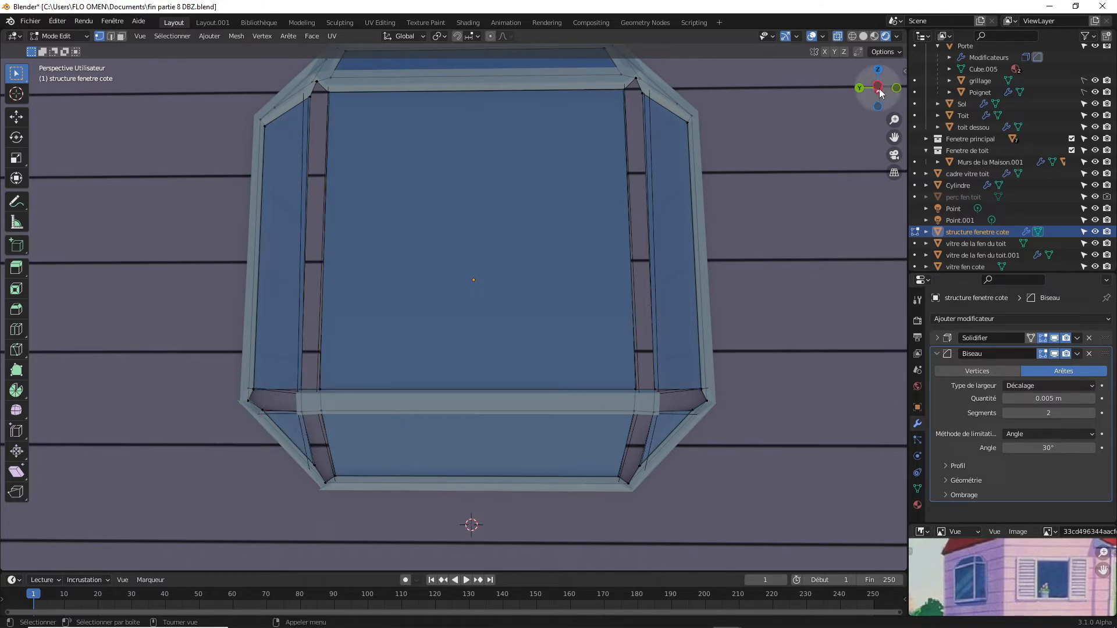
pyautogui.moveTo(881, 93); pyautogui.dragTo(890, 92)
pyautogui.moveTo(791, 150); pyautogui.dragTo(802, 150, button='middle')
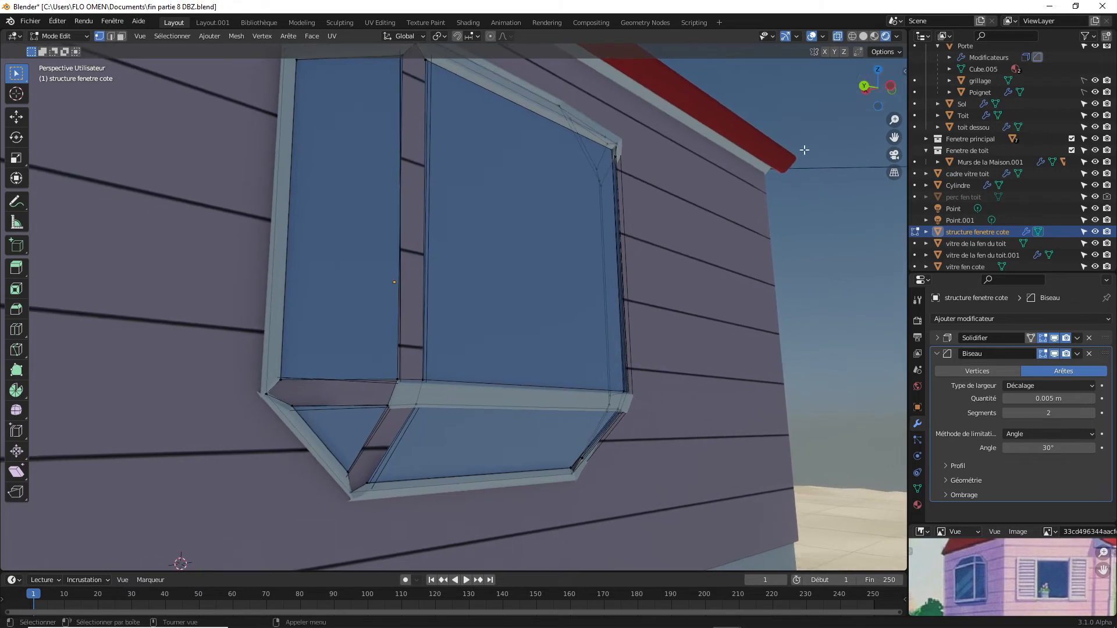
pyautogui.click(269, 385)
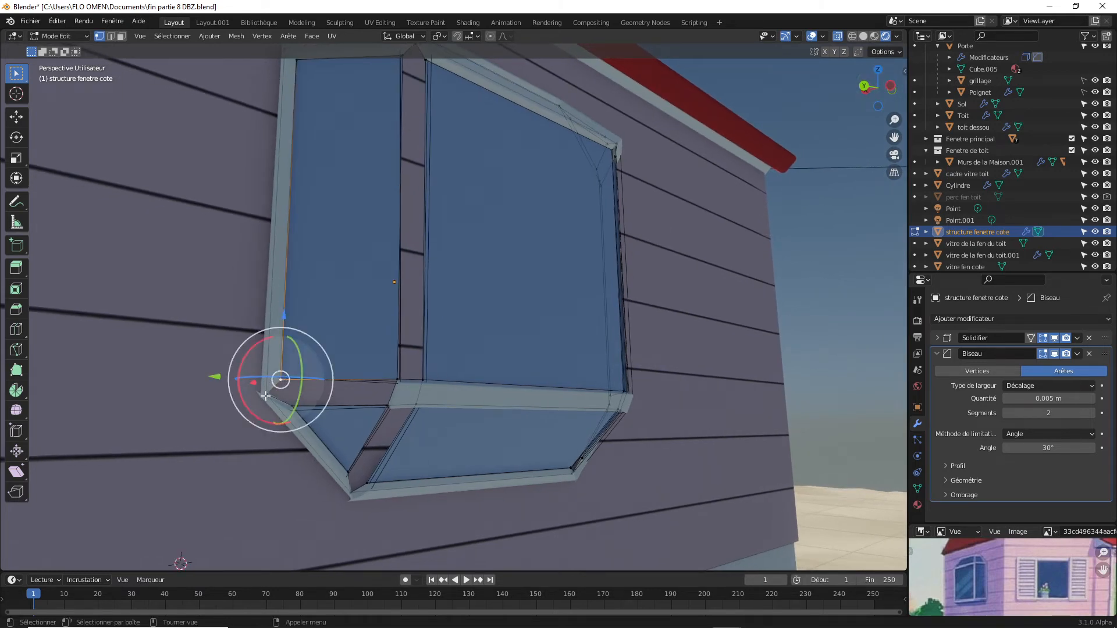
pyautogui.moveTo(284, 319)
pyautogui.mouseDown()
pyautogui.moveTo(269, 317)
pyautogui.moveTo(267, 331)
pyautogui.mouseUp()
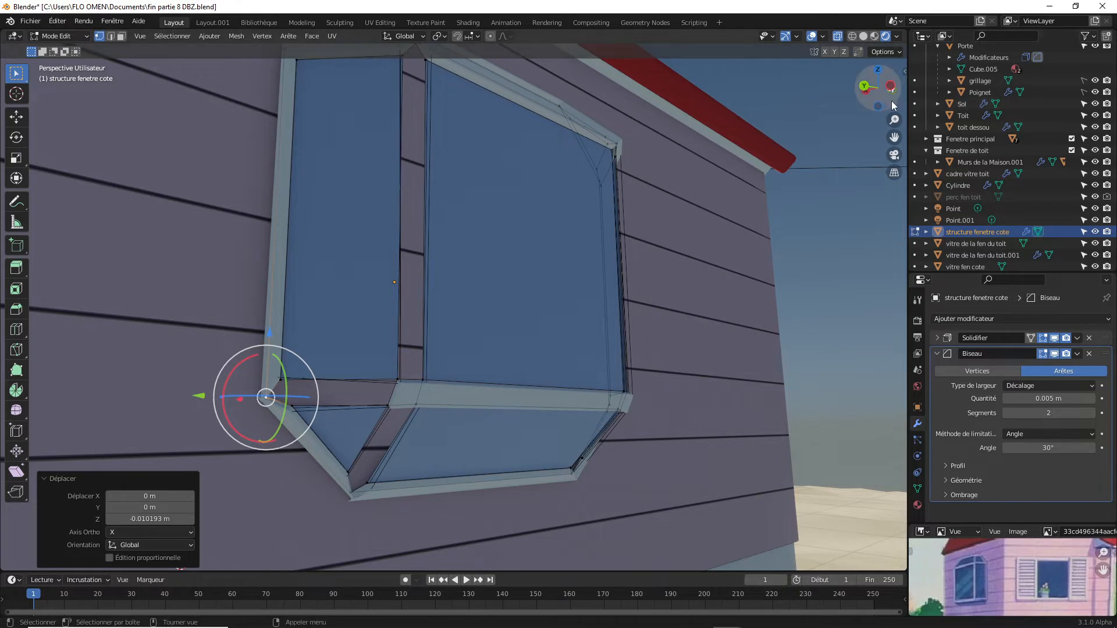
# Undo the corner vertex move, the face fills and the vertex deletions on the frame.
pyautogui.moveTo(889, 100)
pyautogui.mouseDown()
pyautogui.moveTo(855, 104)
pyautogui.moveTo(846, 153)
pyautogui.moveTo(889, 100)
pyautogui.mouseUp()
pyautogui.hotkey('ctrl', 'z')
pyautogui.hotkey('ctrl', 'z')
pyautogui.hotkey('ctrl', 'z')
pyautogui.hotkey('ctrl', 'z')
pyautogui.hotkey('ctrl', 'z')
pyautogui.hotkey('ctrl', 'z')
pyautogui.hotkey('ctrl', 'z')
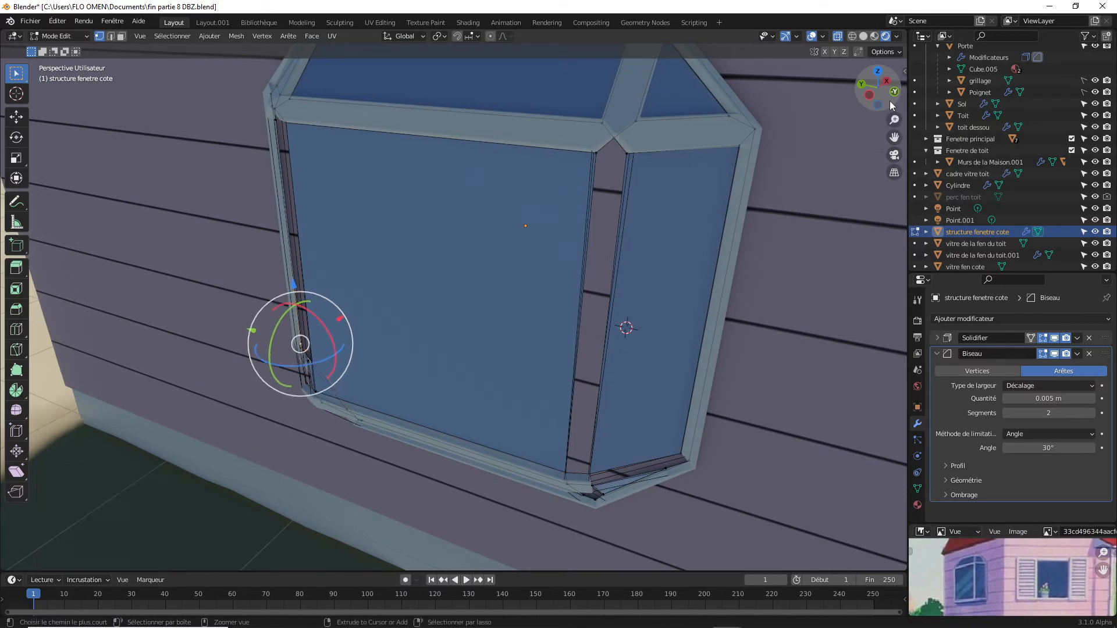
pyautogui.hotkey('ctrl', 'z')
pyautogui.hotkey('ctrl', 'z')
pyautogui.hotkey('ctrl', 'z')
pyautogui.hotkey('ctrl', 'z')
pyautogui.hotkey('ctrl', 'z')
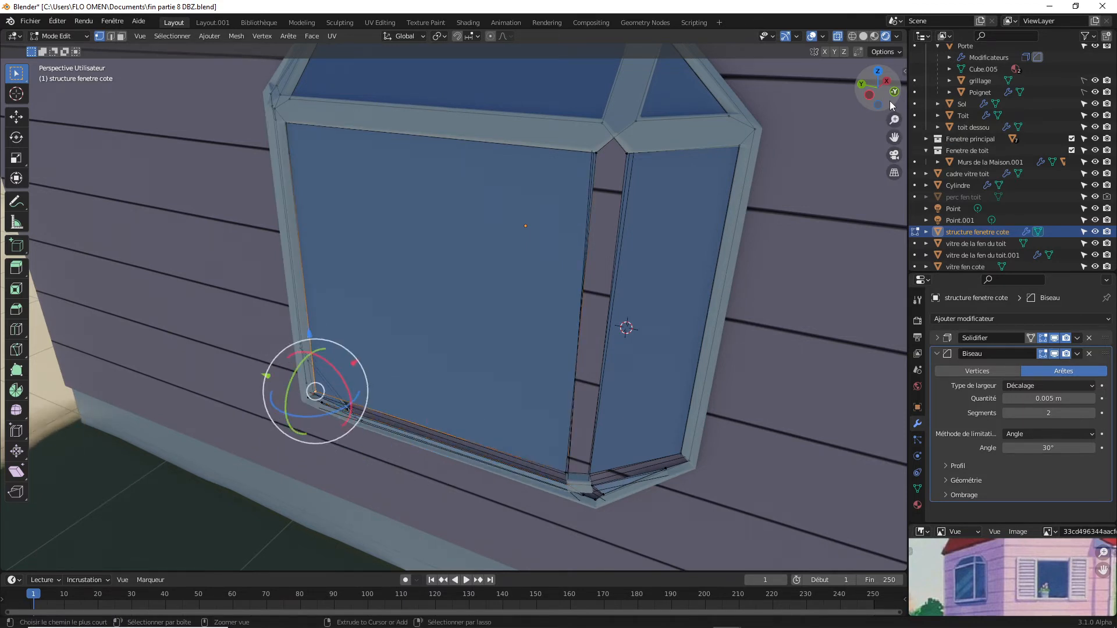
pyautogui.hotkey('ctrl', 'z')
pyautogui.hotkey('ctrl', 'z')
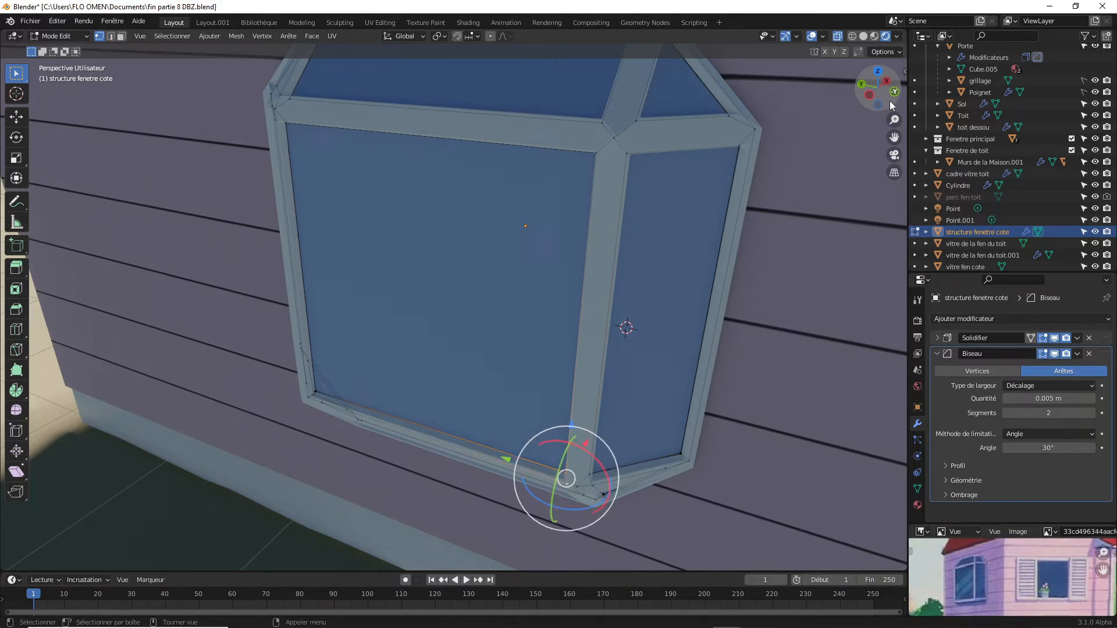
# Return to Object Mode and examine the bay window from several angles with the frame deselected.
pyautogui.moveTo(890, 103); pyautogui.dragTo(890, 173)
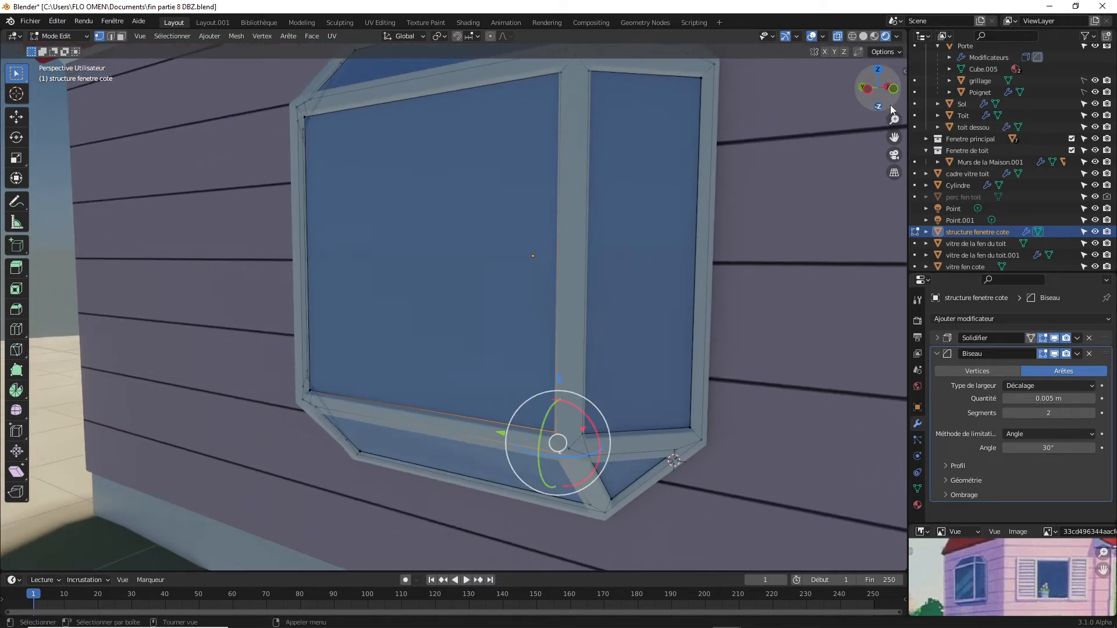
pyautogui.click(67, 36)
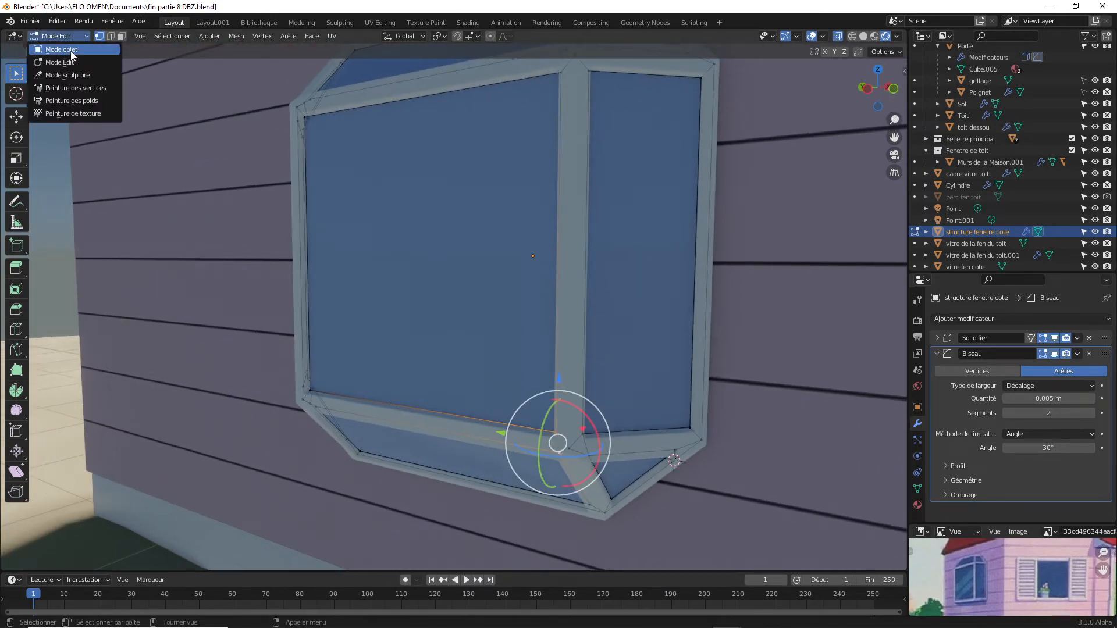
pyautogui.click(73, 51)
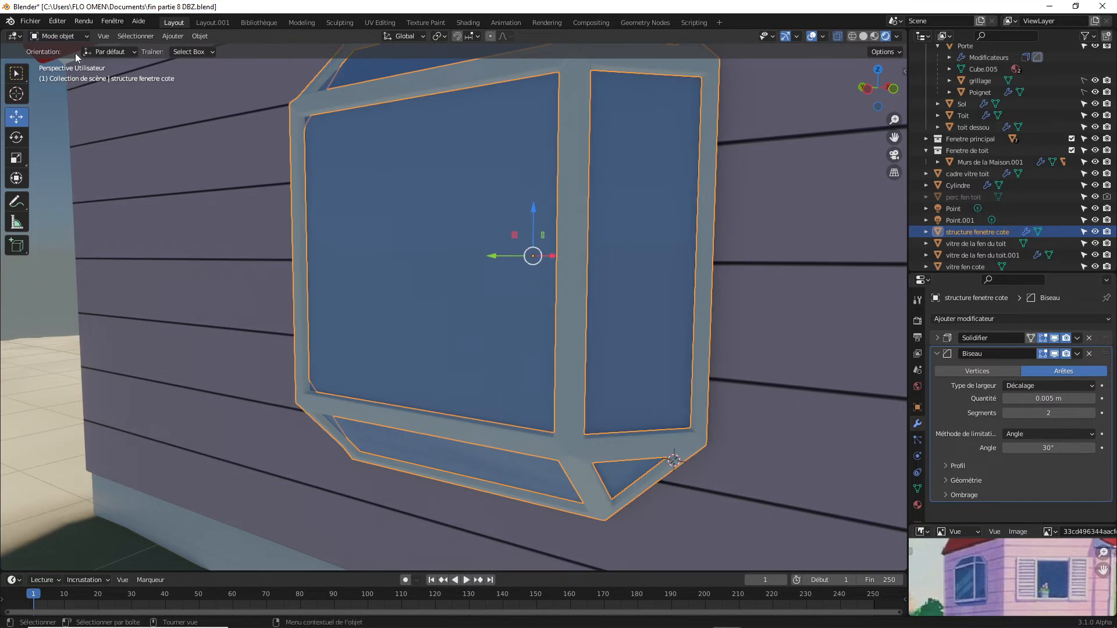
pyautogui.click(747, 228)
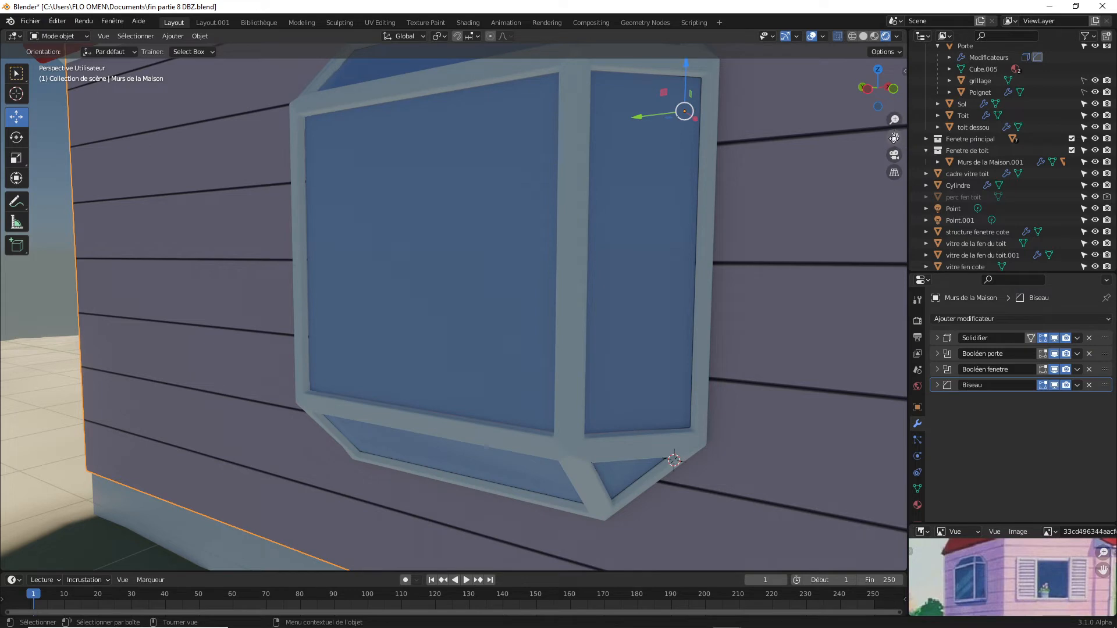
pyautogui.moveTo(894, 137); pyautogui.dragTo(894, 169)
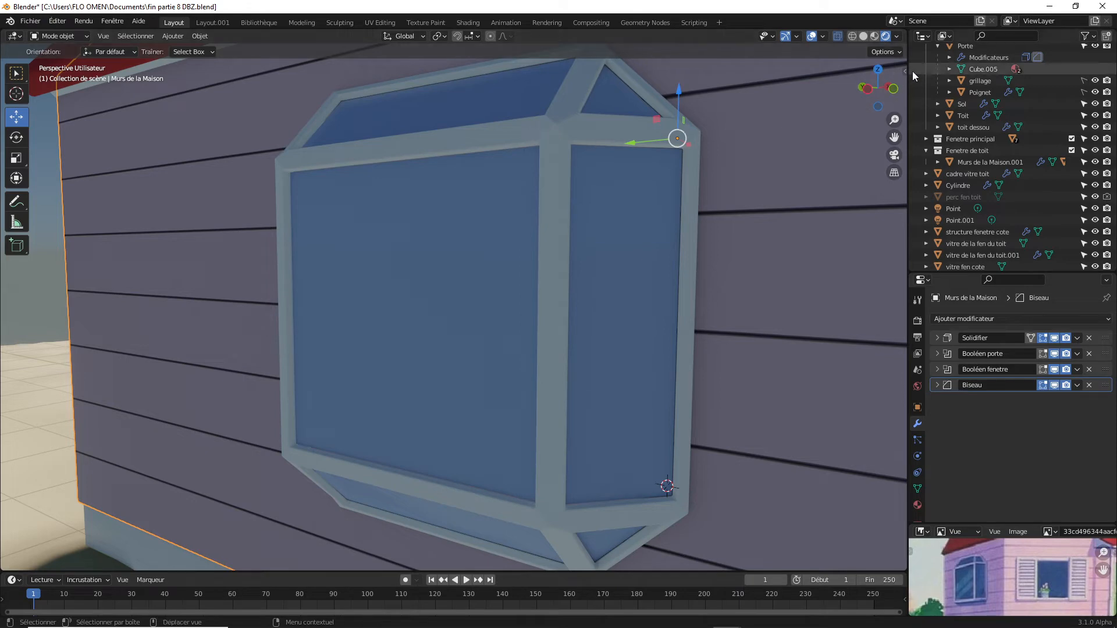
pyautogui.moveTo(891, 95); pyautogui.dragTo(881, 58)
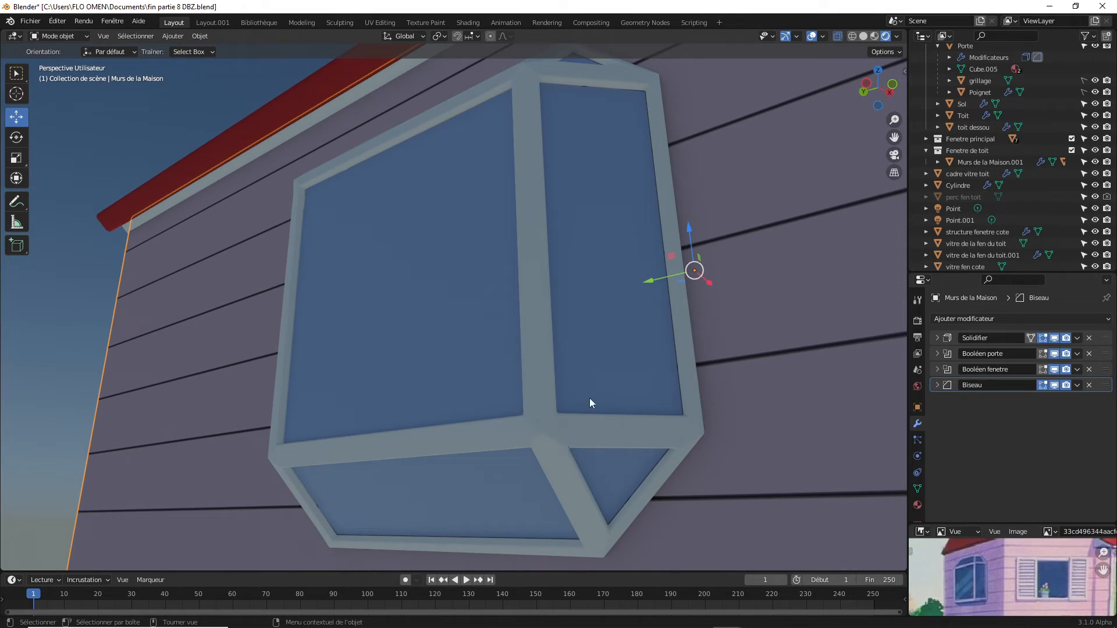
pyautogui.moveTo(890, 96); pyautogui.dragTo(867, 125)
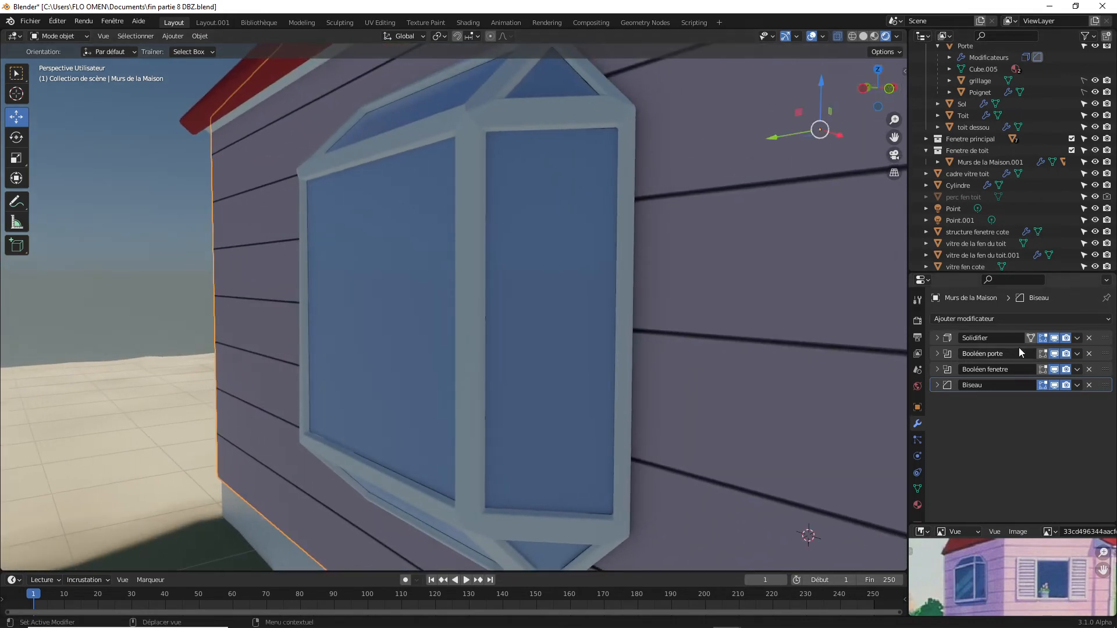
# Compare the house walls with and without their Bevel modifier, leaving its viewport display disabled.
pyautogui.click(1055, 385)
pyautogui.click(1055, 385)
pyautogui.click(1055, 385)
pyautogui.click(1055, 385)
pyautogui.click(1055, 385)
pyautogui.click(1055, 385)
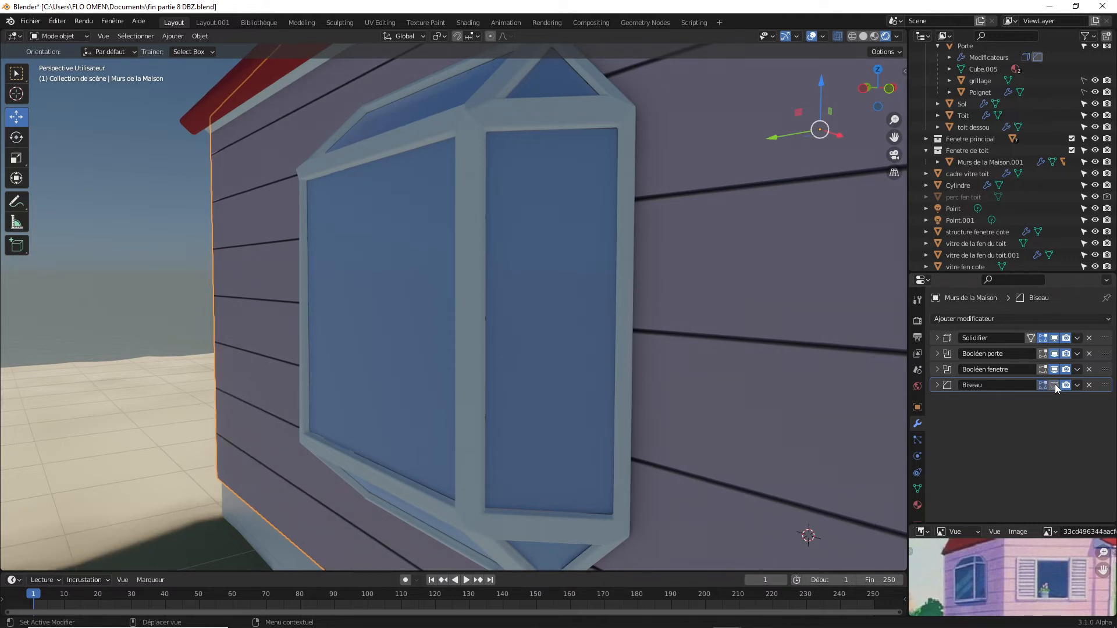
# Compare the side window frame with and without its Bevel modifier, and expand the modifier's geometry settings.
pyautogui.click(470, 241)
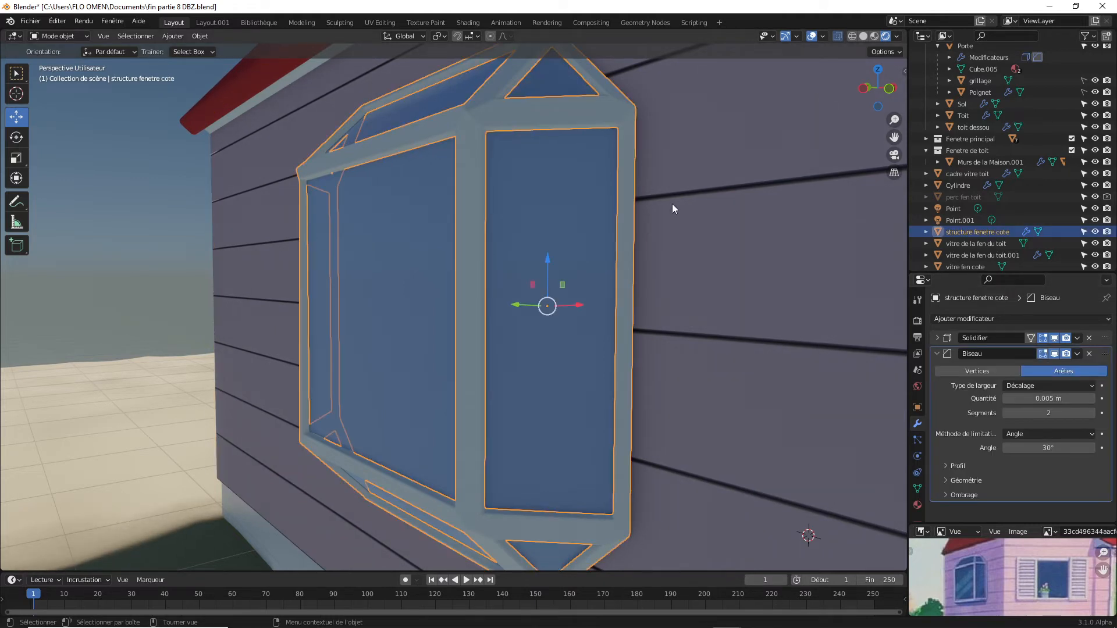
pyautogui.click(1051, 357)
pyautogui.click(1051, 357)
pyautogui.click(1052, 357)
pyautogui.click(1052, 357)
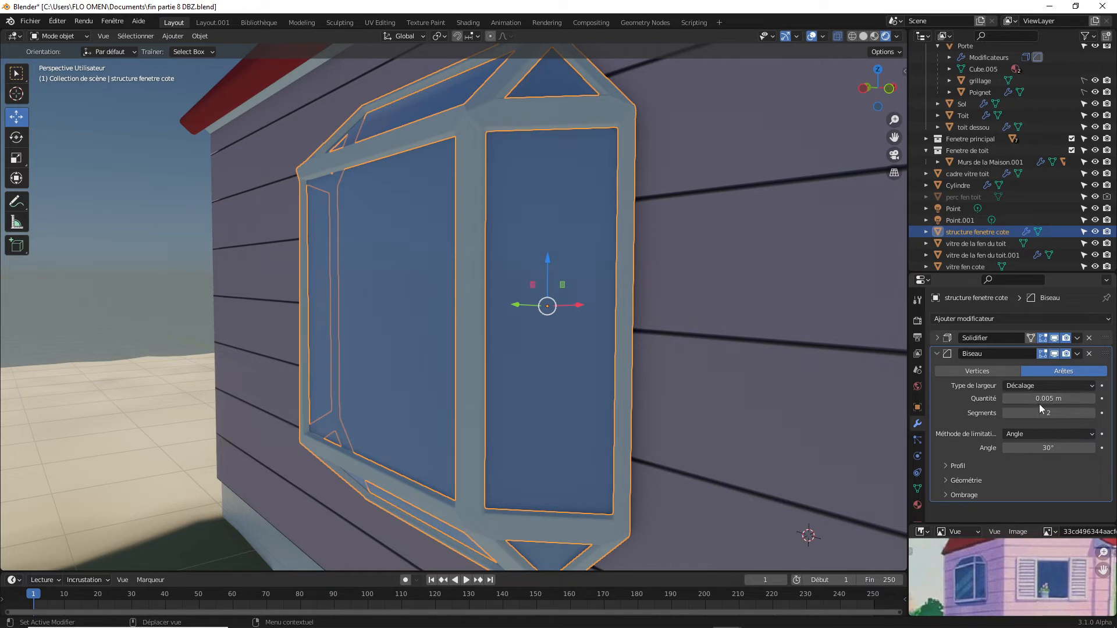
pyautogui.click(1033, 481)
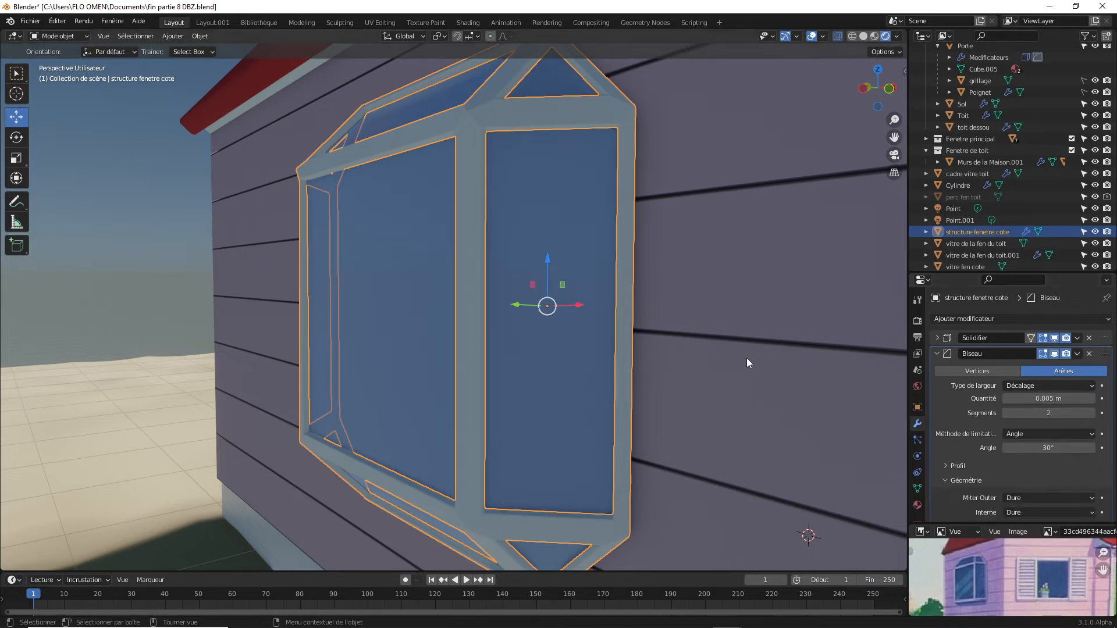
# Select the side window glass, then deselect it and examine the bay window in the context of the whole house.
pyautogui.click(735, 156)
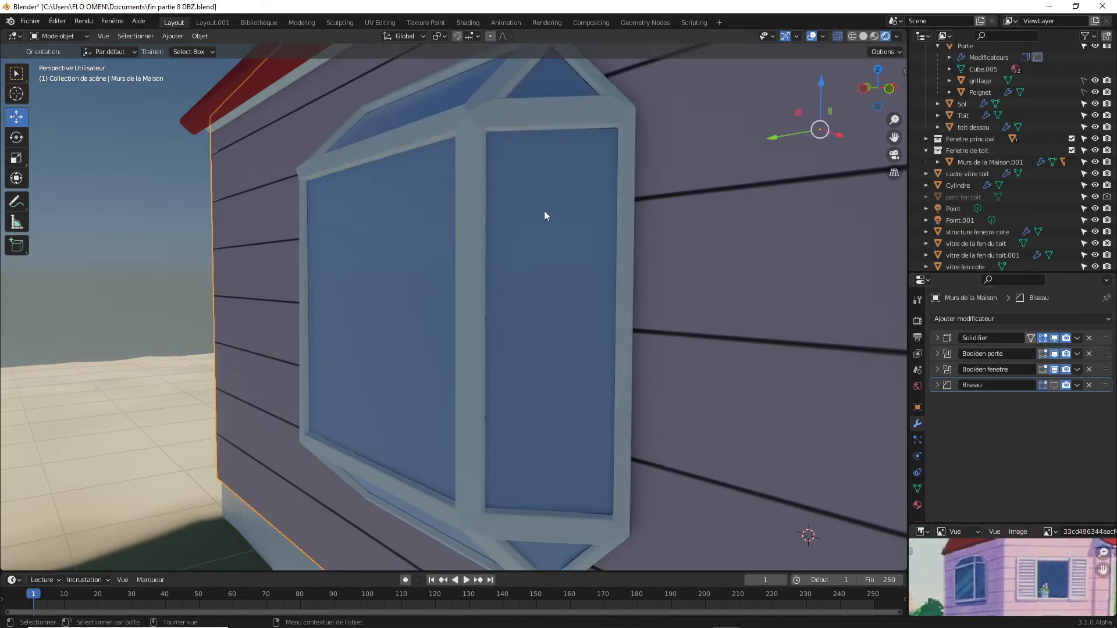
pyautogui.click(563, 235)
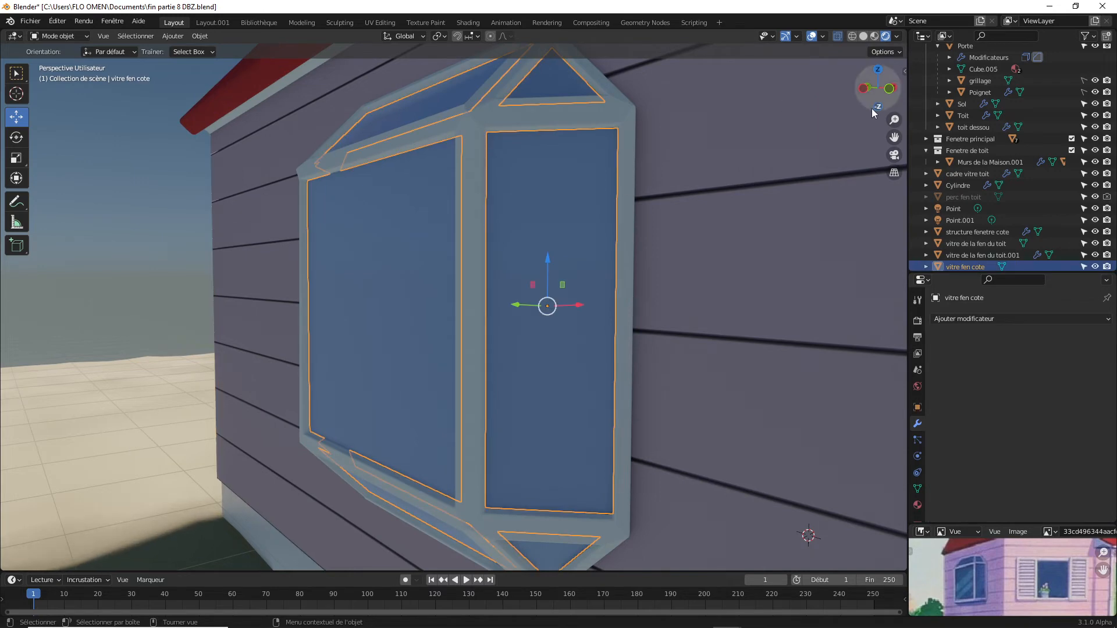
pyautogui.moveTo(892, 114); pyautogui.dragTo(827, 201)
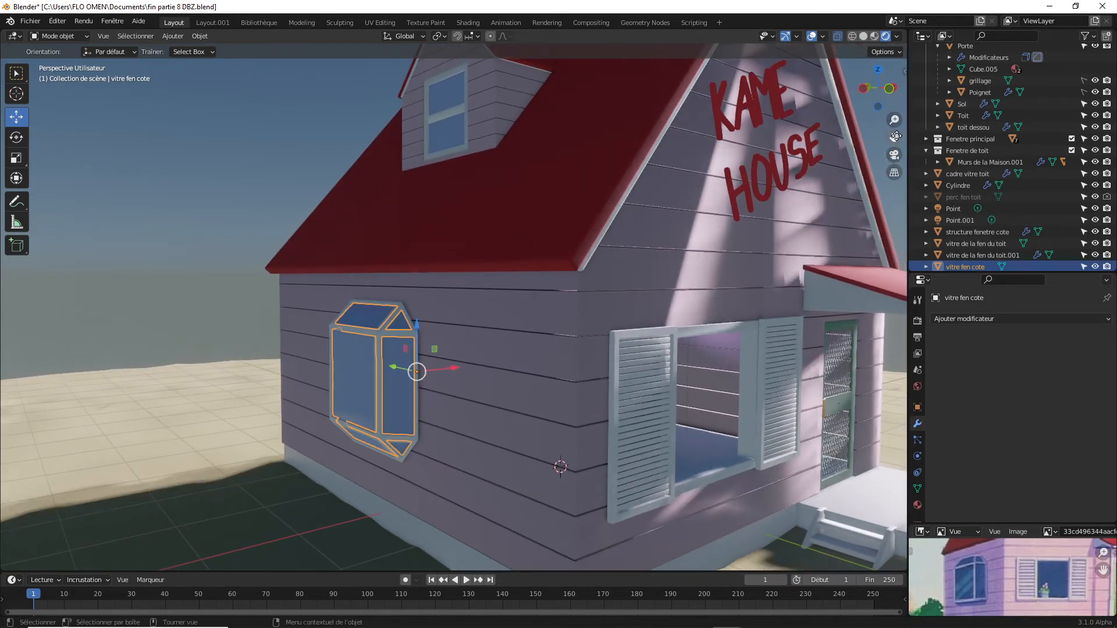
pyautogui.click(160, 256)
pyautogui.moveTo(883, 110); pyautogui.dragTo(584, 317)
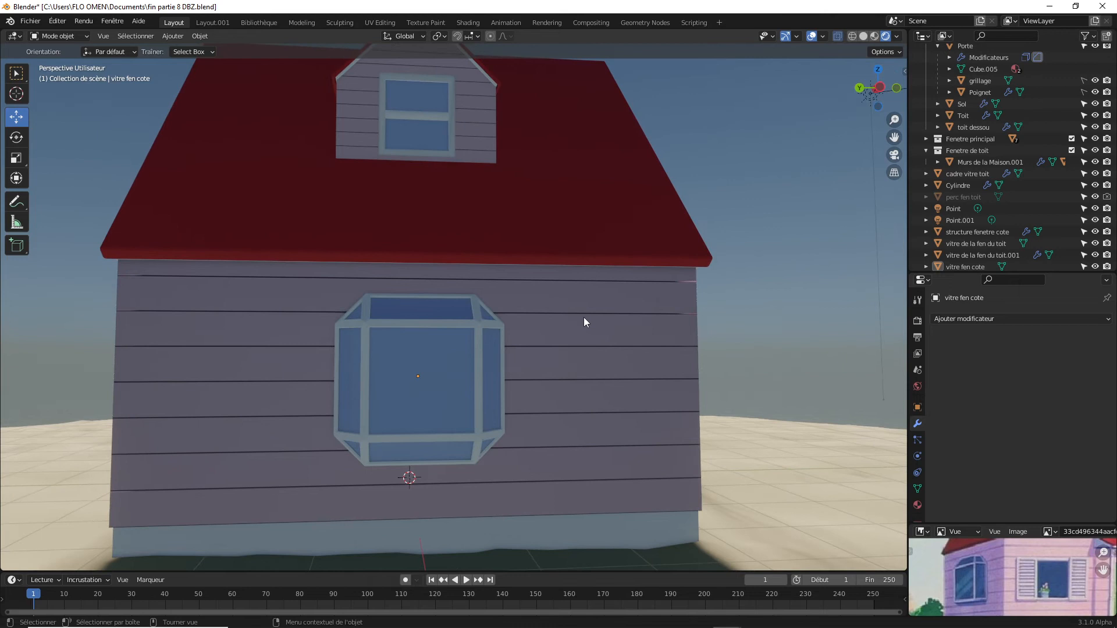
# Move the side bay window's frame and glass together into a new collection named "fenetre de coté".
pyautogui.click(430, 403)
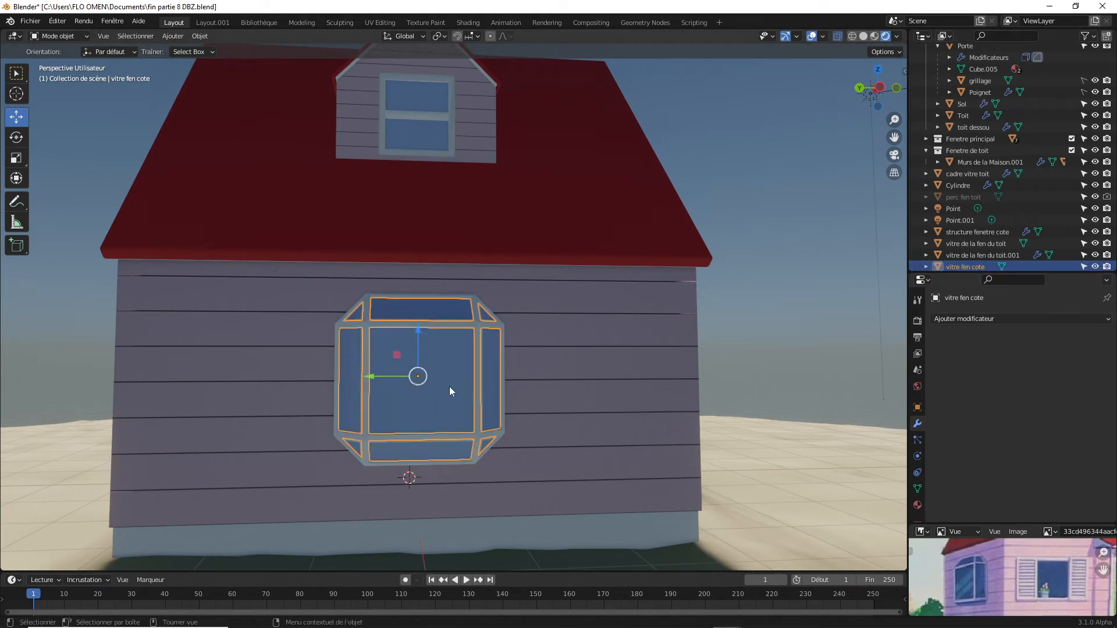
pyautogui.click(476, 382)
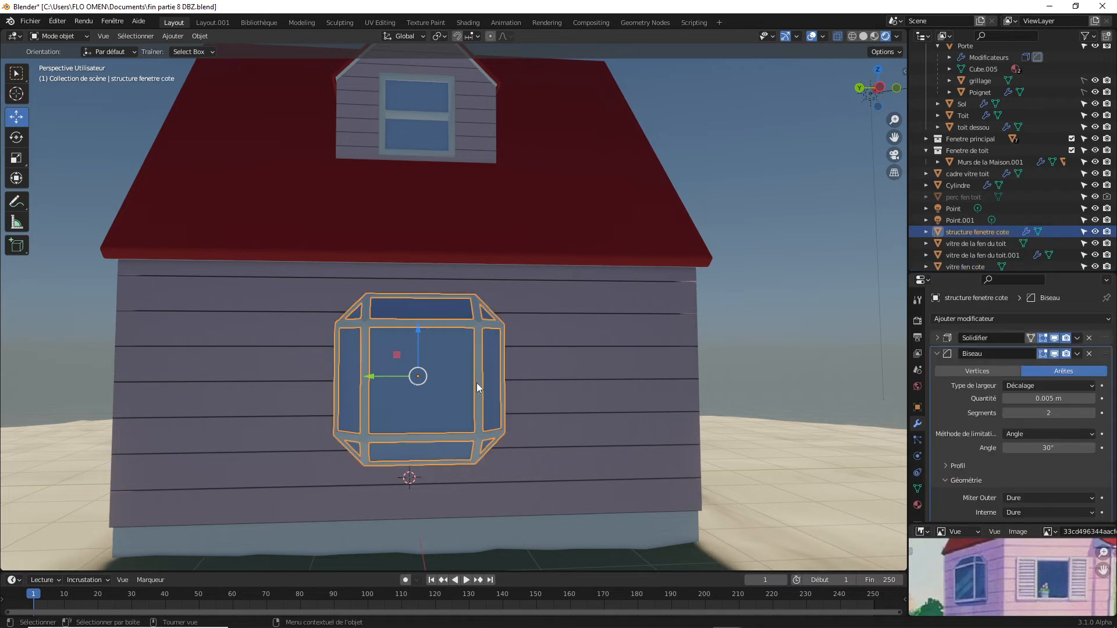
pyautogui.keyDown('shift'); pyautogui.click(441, 382); pyautogui.keyUp('shift')
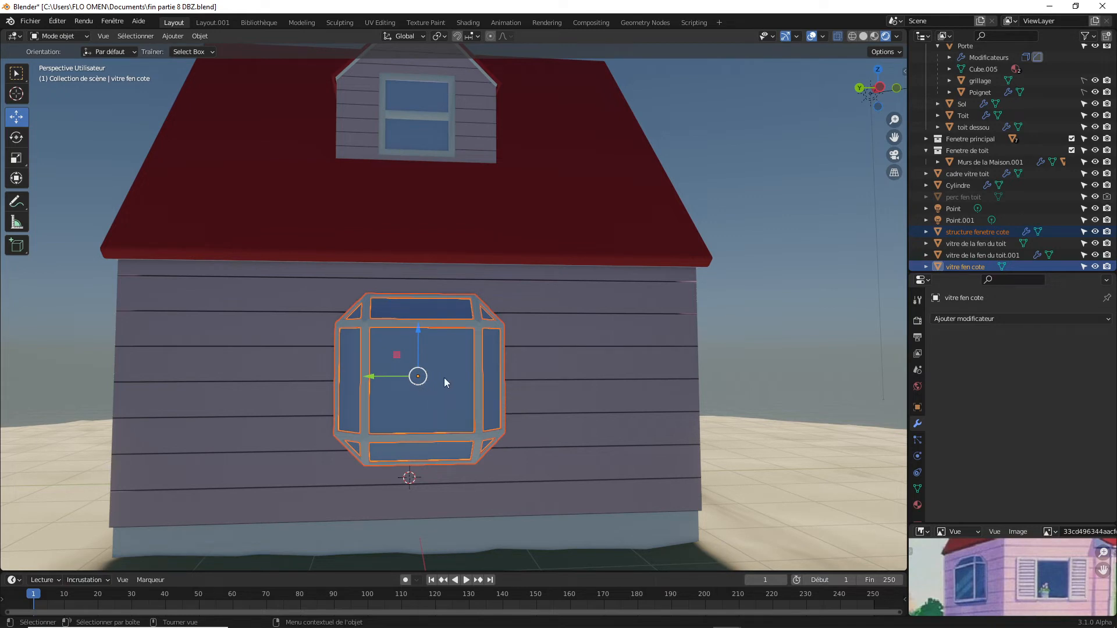
pyautogui.rightClick(439, 376)
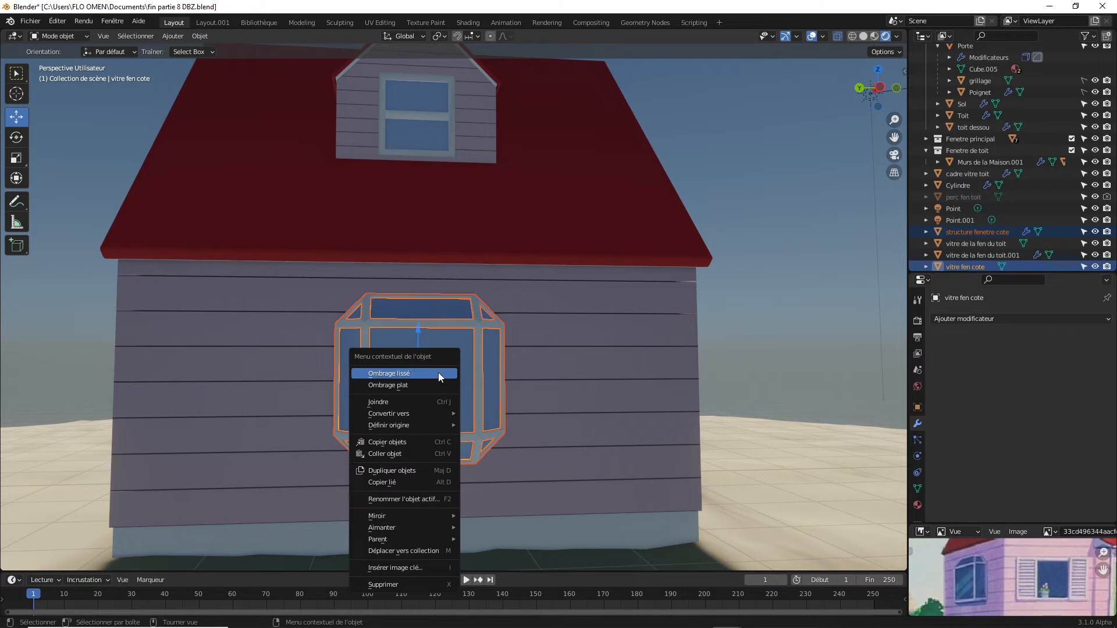
pyautogui.click(397, 550)
pyautogui.click(399, 552)
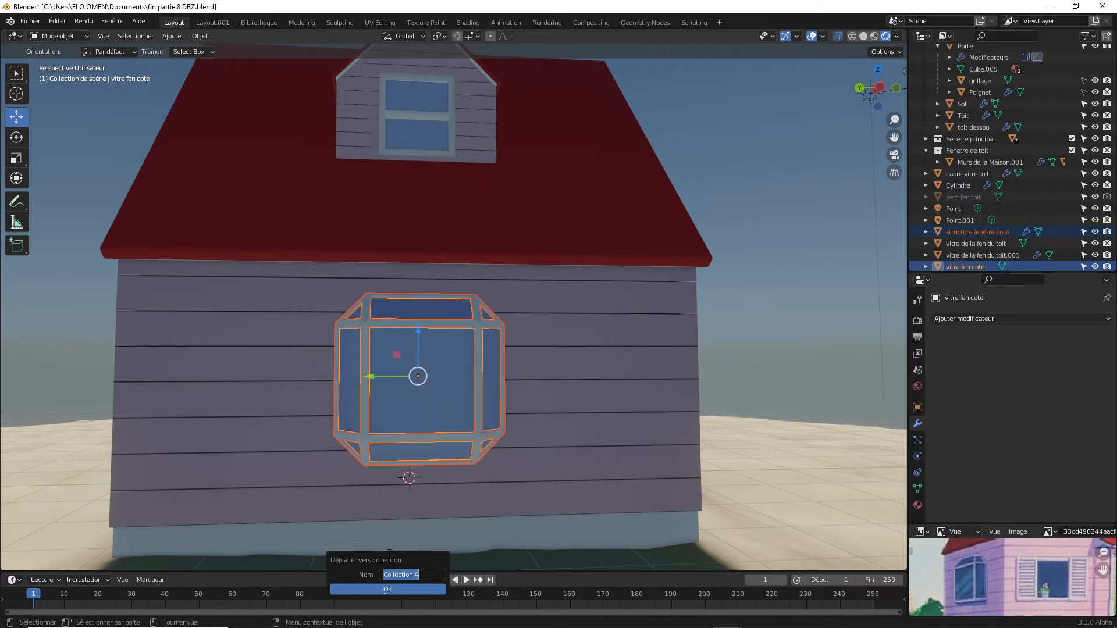
pyautogui.write('fenetre de coté')
pyautogui.click(401, 593)
pyautogui.click(655, 417)
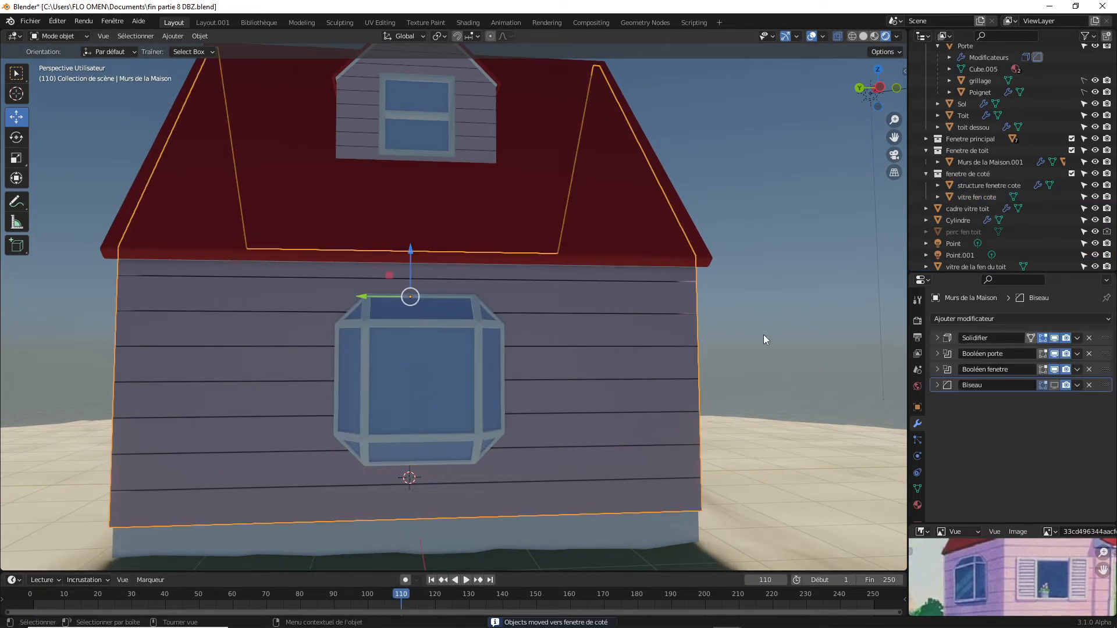
# Parent the side window frame to its glass as an object, keeping the transformation.
pyautogui.moveTo(876, 87)
pyautogui.mouseDown()
pyautogui.moveTo(838, 93)
pyautogui.moveTo(888, 104)
pyautogui.mouseUp()
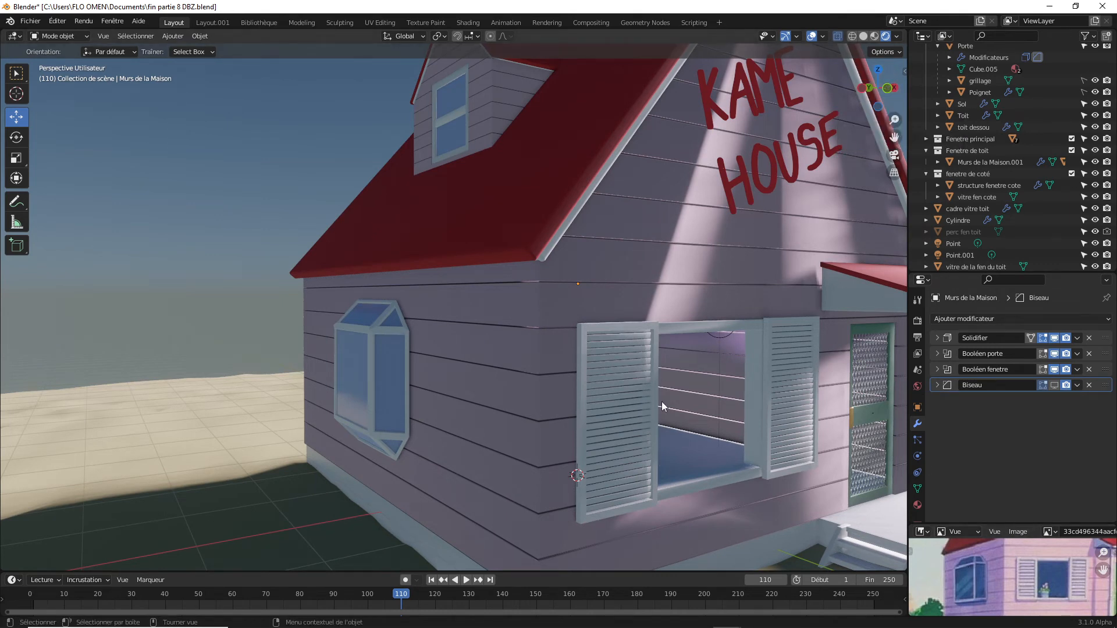
pyautogui.scroll(-8, 894, 105)
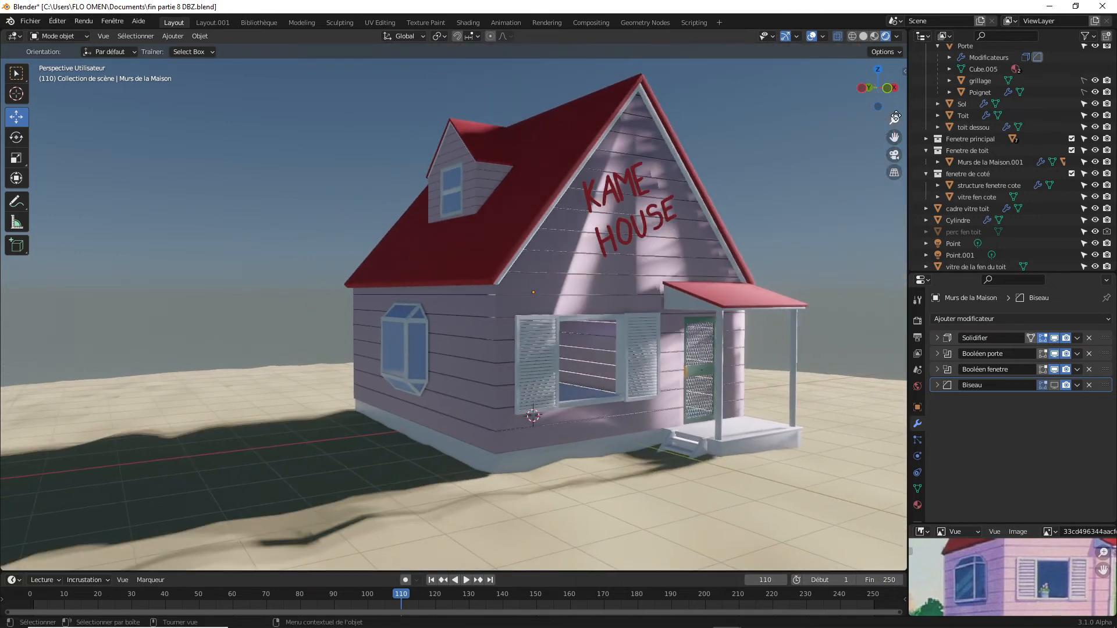
pyautogui.moveTo(896, 105)
pyautogui.mouseDown()
pyautogui.moveTo(951, 106)
pyautogui.moveTo(886, 108)
pyautogui.mouseUp()
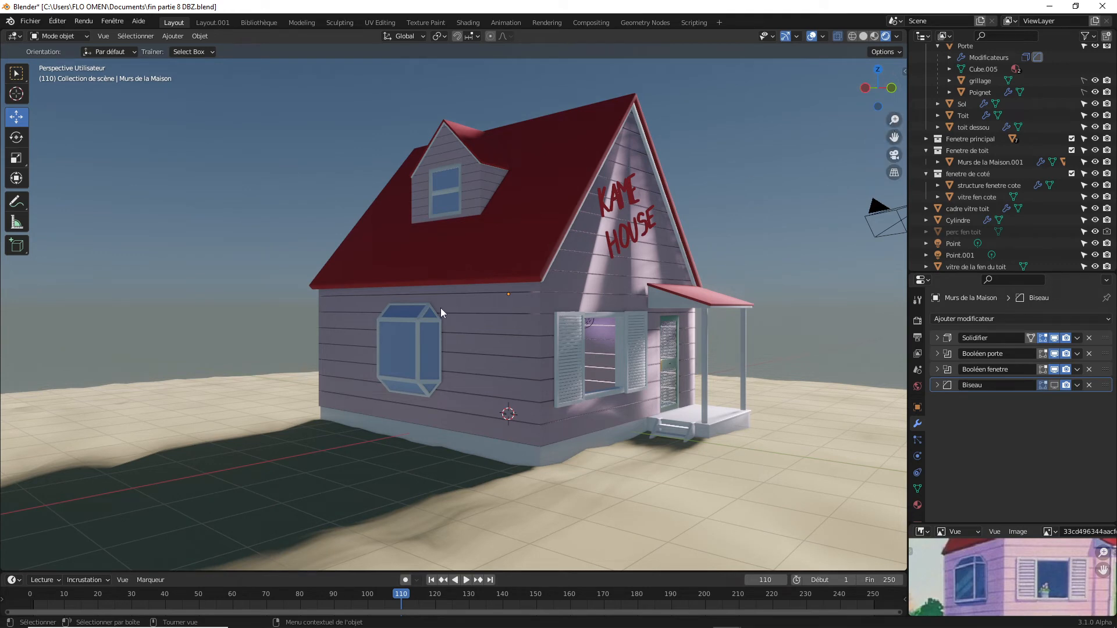
pyautogui.click(402, 350)
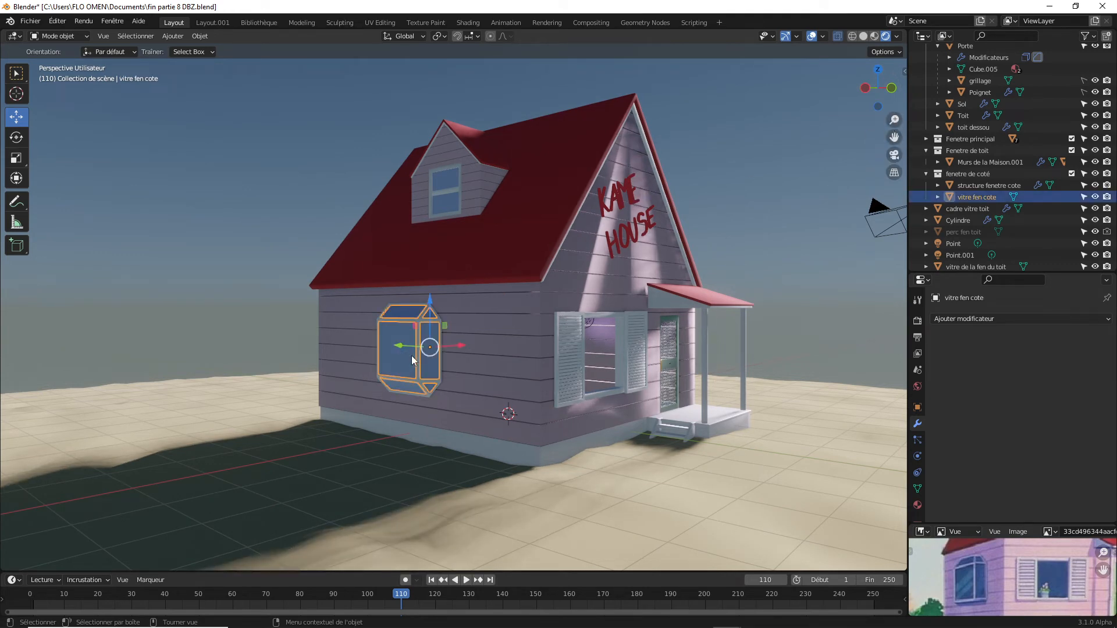
pyautogui.click(411, 355)
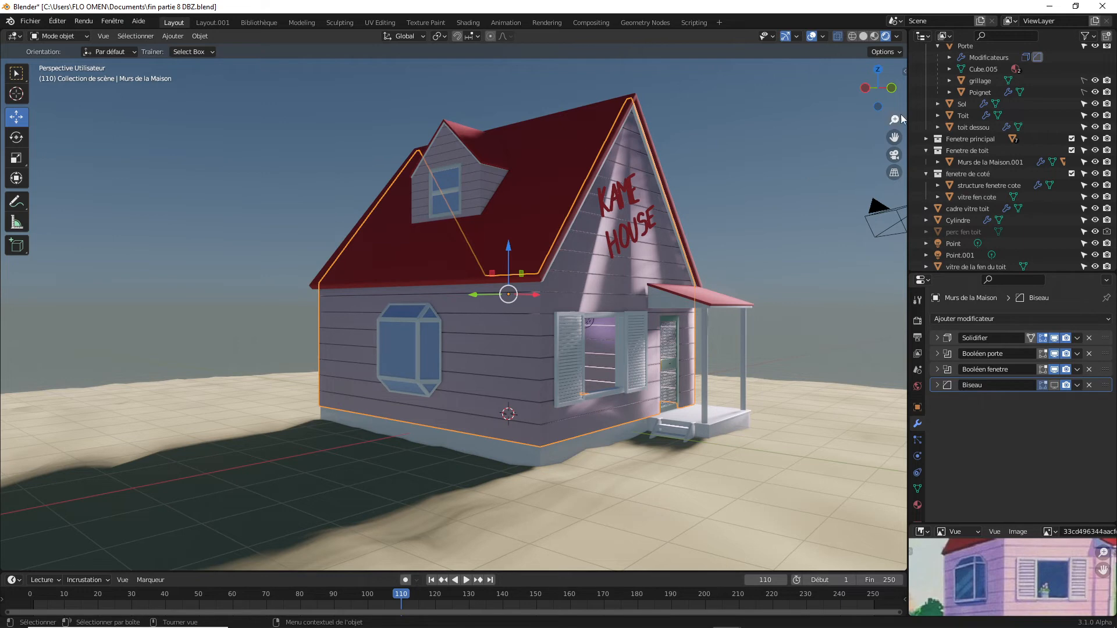
pyautogui.scroll(3, 484, 343)
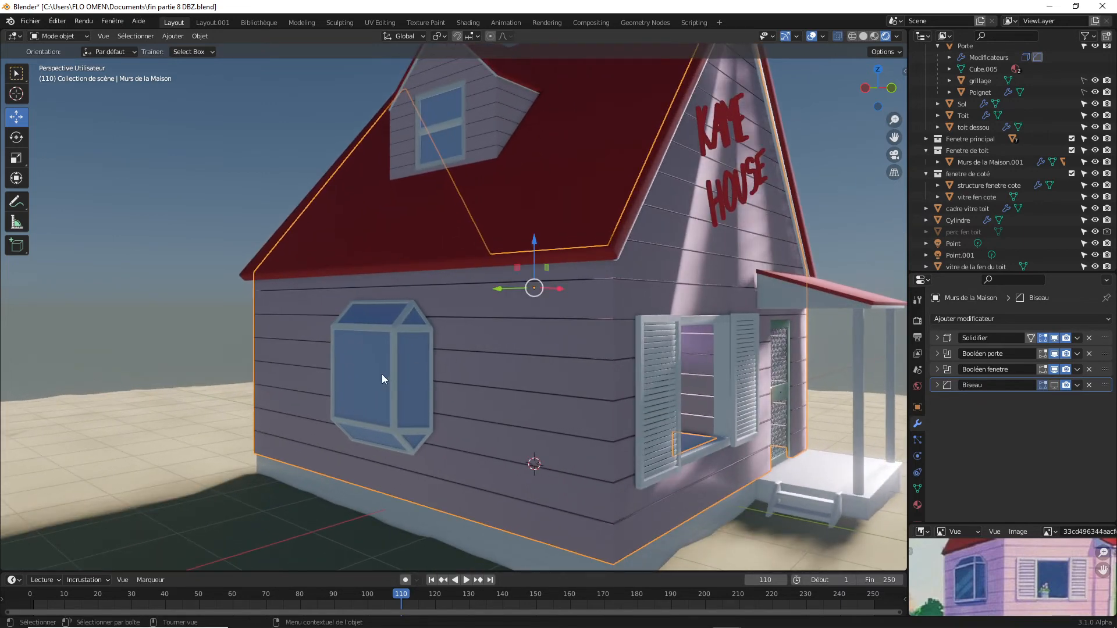
pyautogui.click(371, 385)
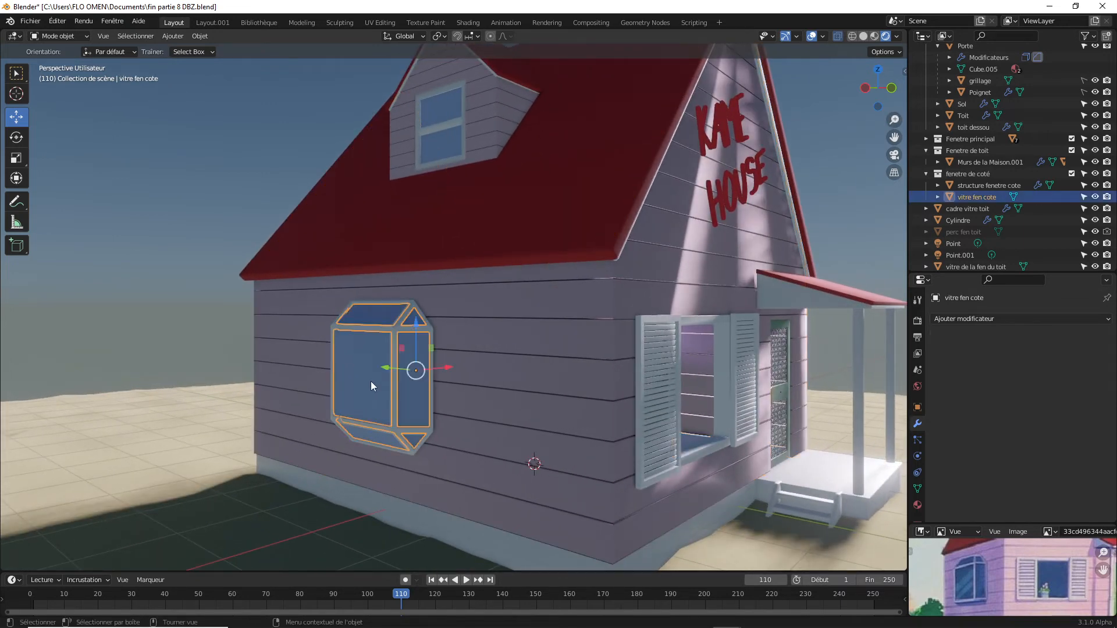
pyautogui.click(395, 347)
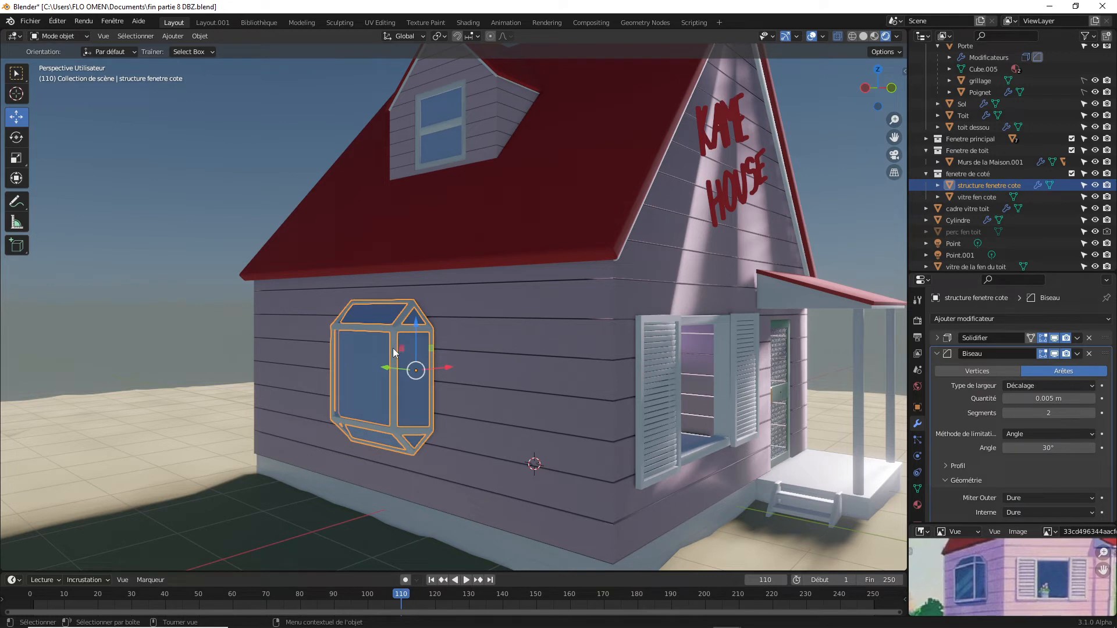
pyautogui.click(367, 359)
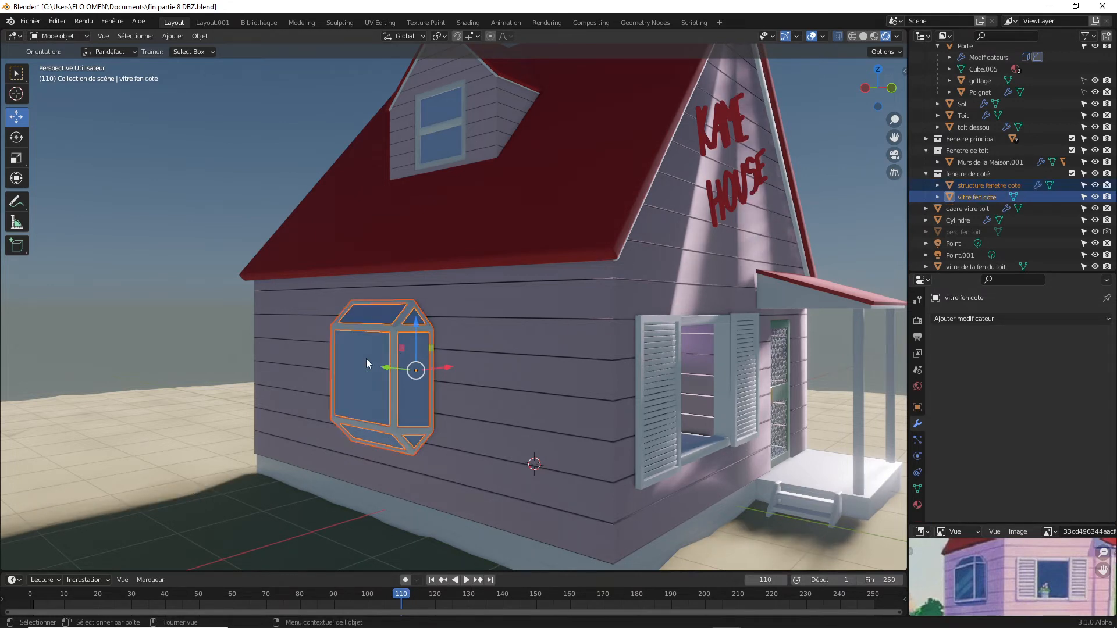
pyautogui.hotkey('ctrl', 'p')
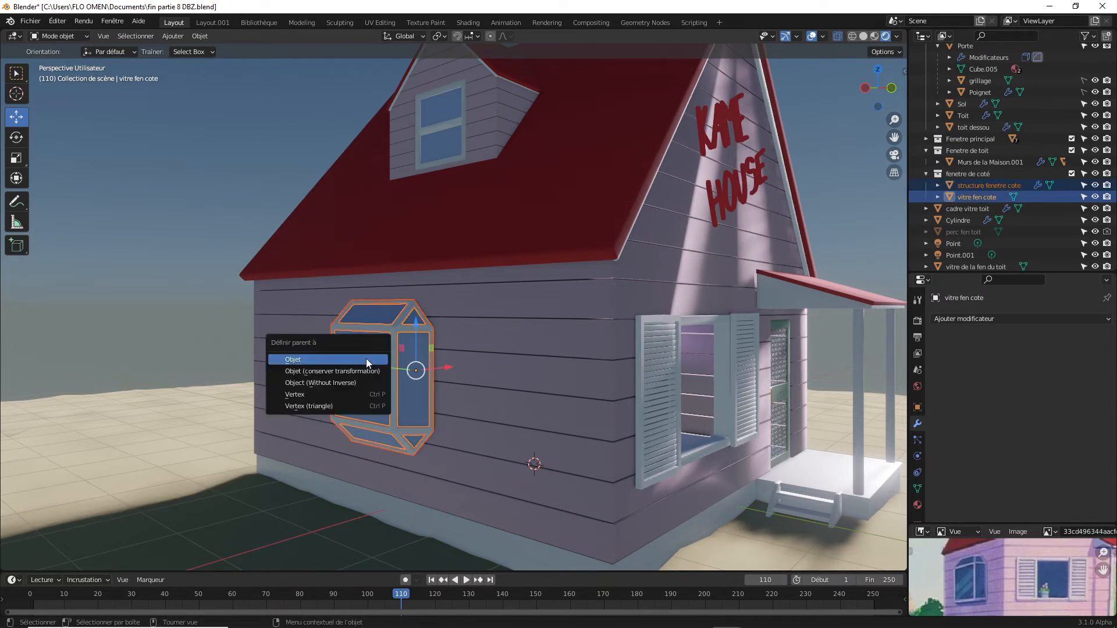
pyautogui.click(356, 370)
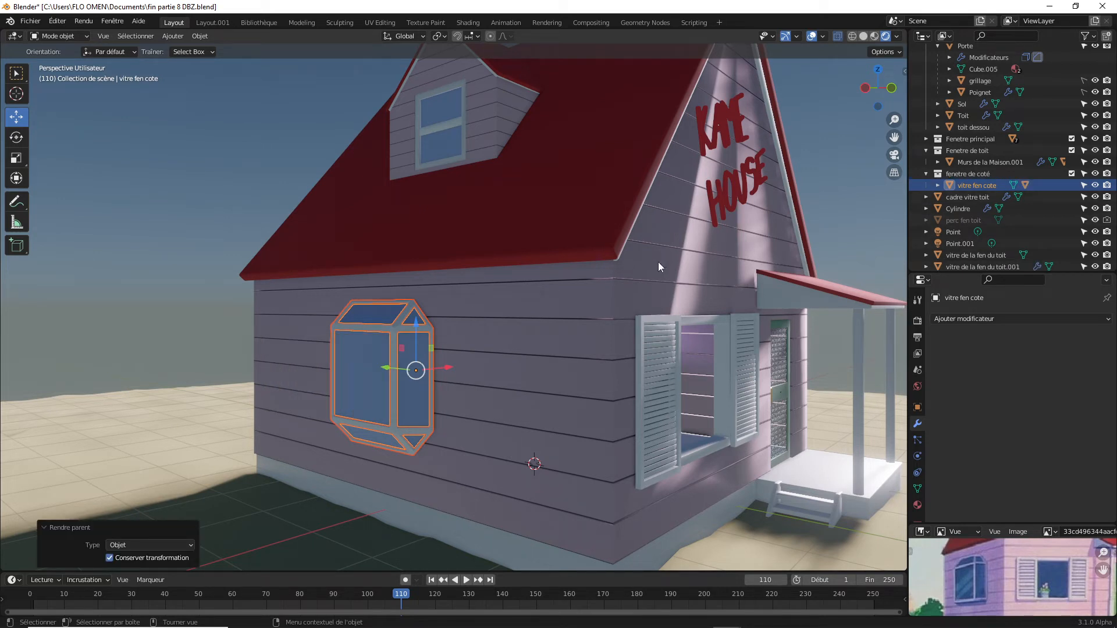
# Check the parent hierarchy under the side window glass, and move the glass outward from the house wall with its frame.
pyautogui.click(937, 185)
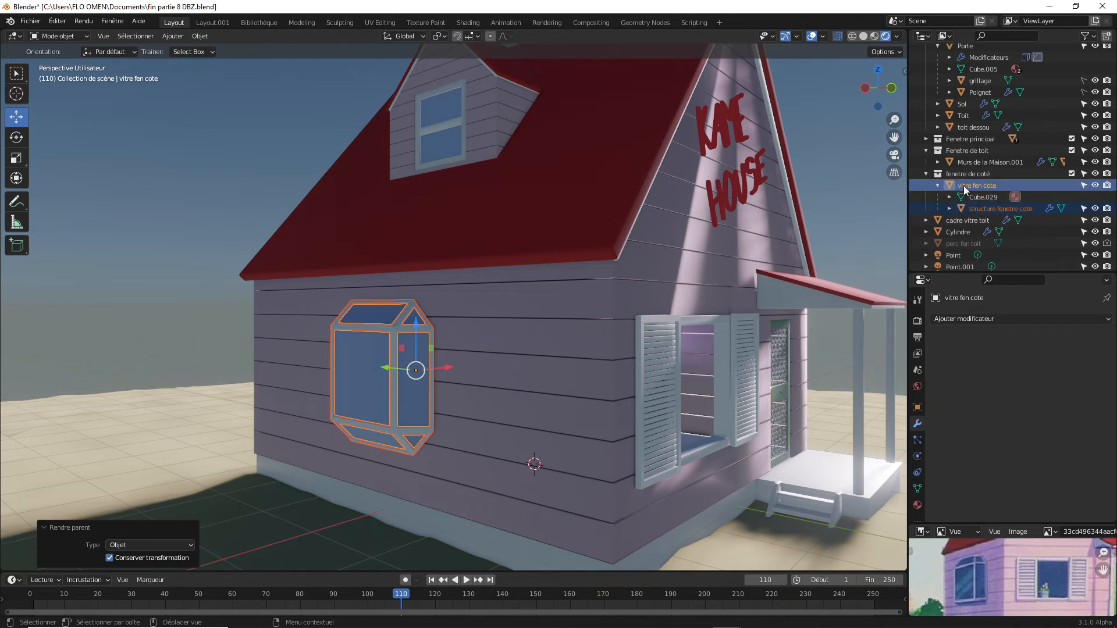
pyautogui.click(963, 186)
pyautogui.click(937, 185)
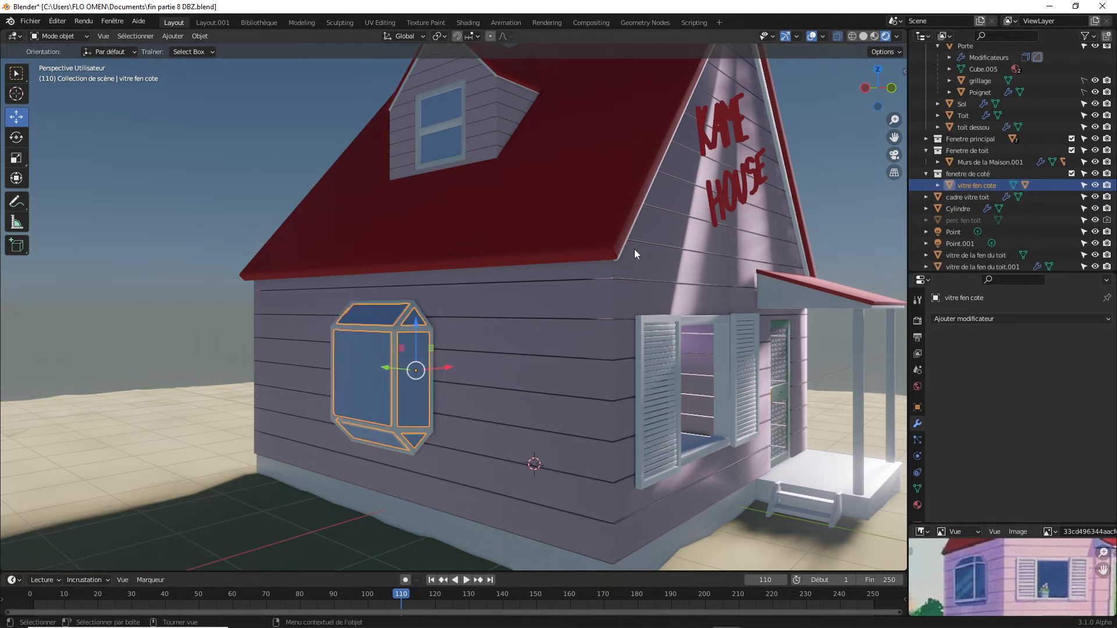
pyautogui.press('g')
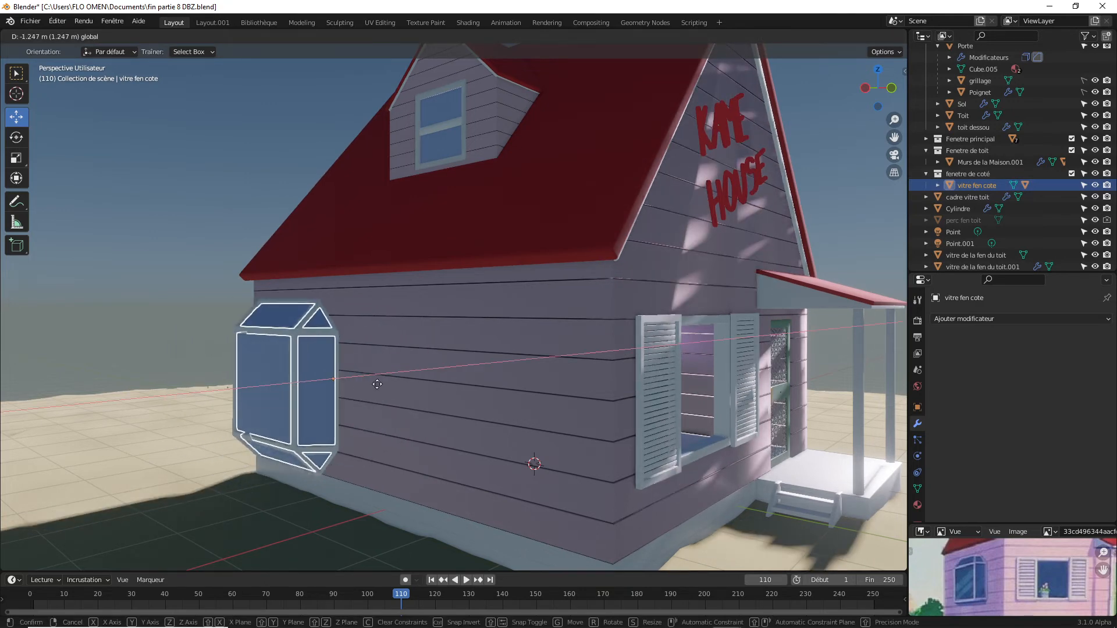
pyautogui.click(399, 387)
# Make the child frame "structure fenetre cote" unselectable in the viewport.
pyautogui.click(333, 409)
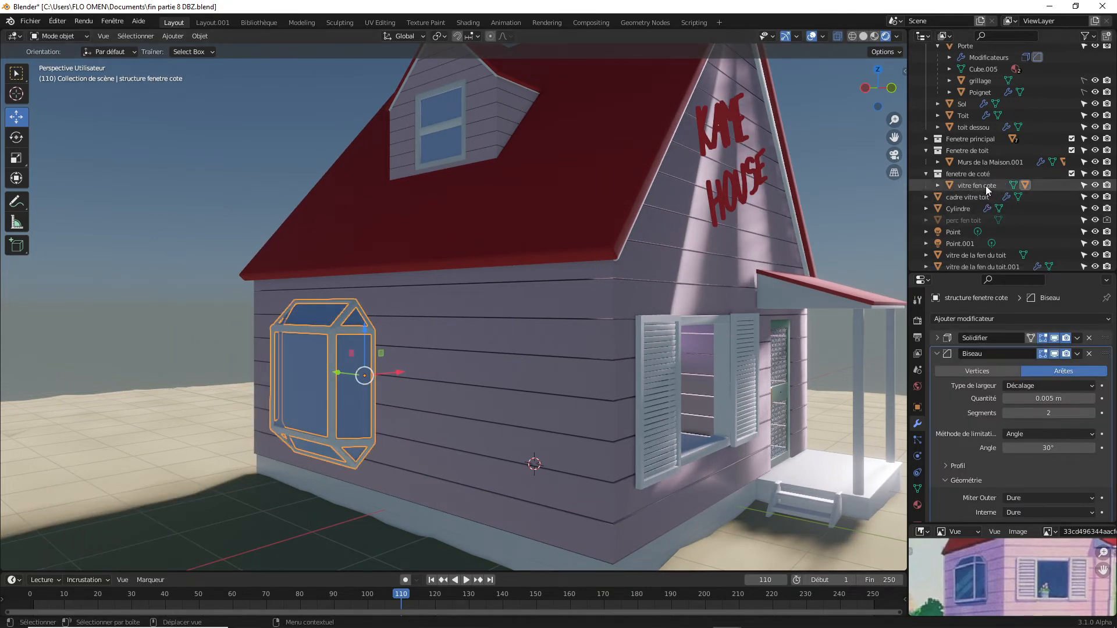
pyautogui.click(962, 187)
pyautogui.click(937, 186)
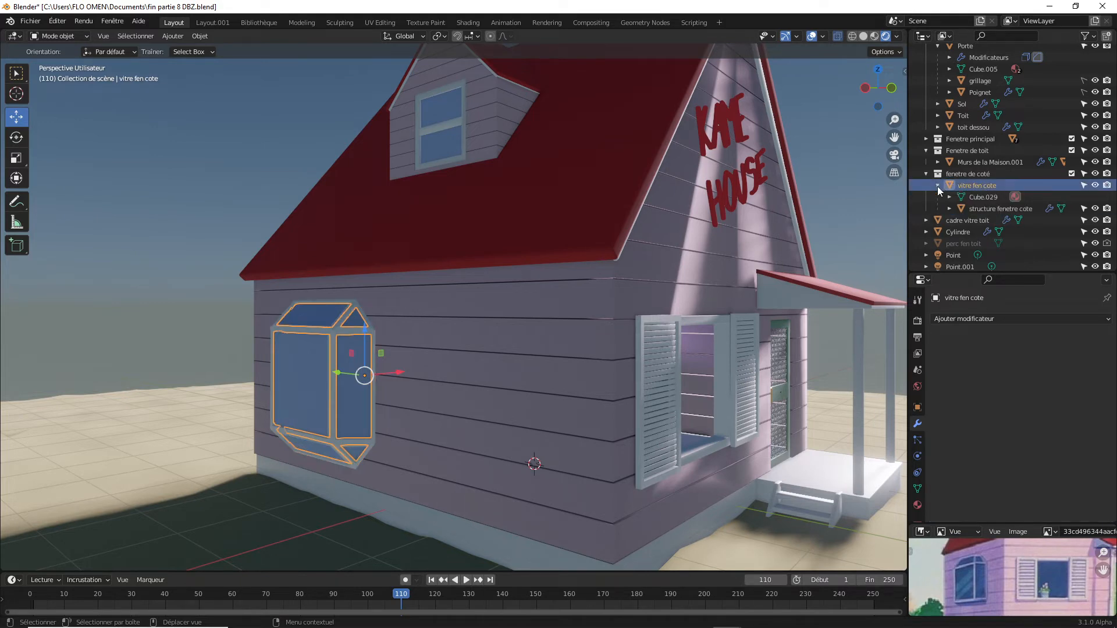
pyautogui.click(1039, 209)
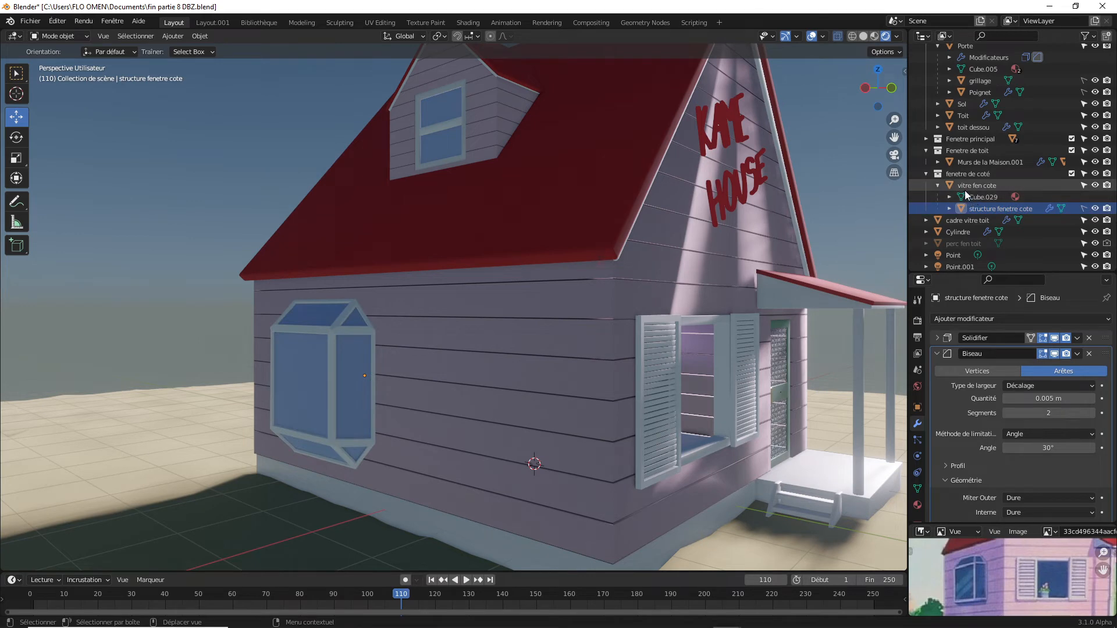
# Collapse the "fenetre de coté" collection and move the side window glass 0.33492 m along X back toward the wall.
pyautogui.click(965, 187)
pyautogui.click(926, 174)
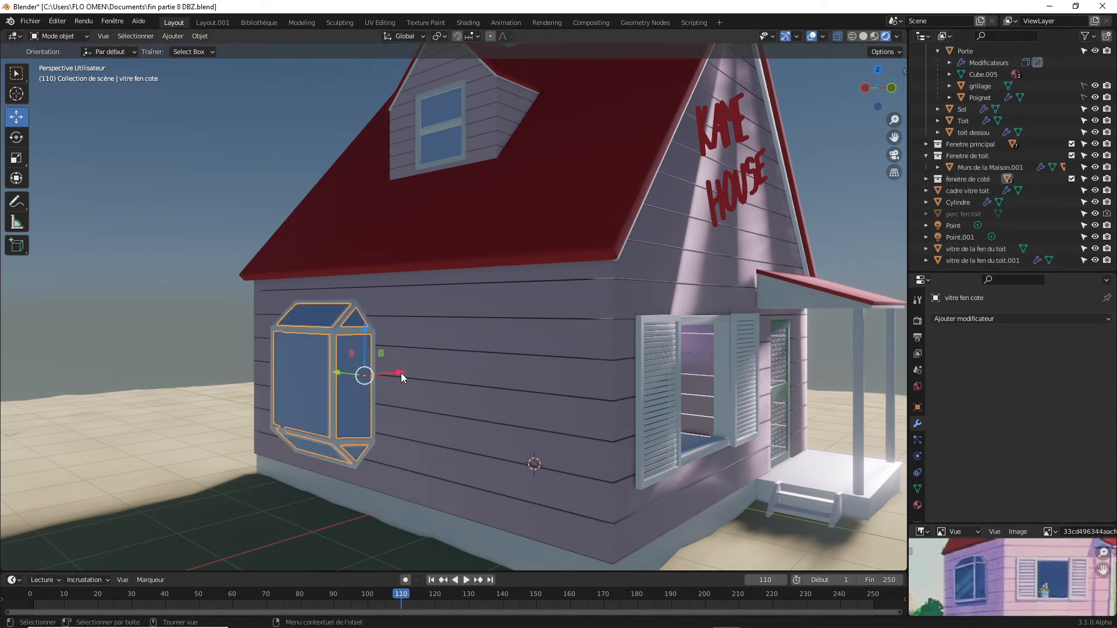
pyautogui.moveTo(400, 373)
pyautogui.mouseDown()
pyautogui.moveTo(370, 377)
pyautogui.moveTo(459, 368)
pyautogui.moveTo(442, 383)
pyautogui.moveTo(454, 377)
pyautogui.moveTo(416, 381)
pyautogui.mouseUp()
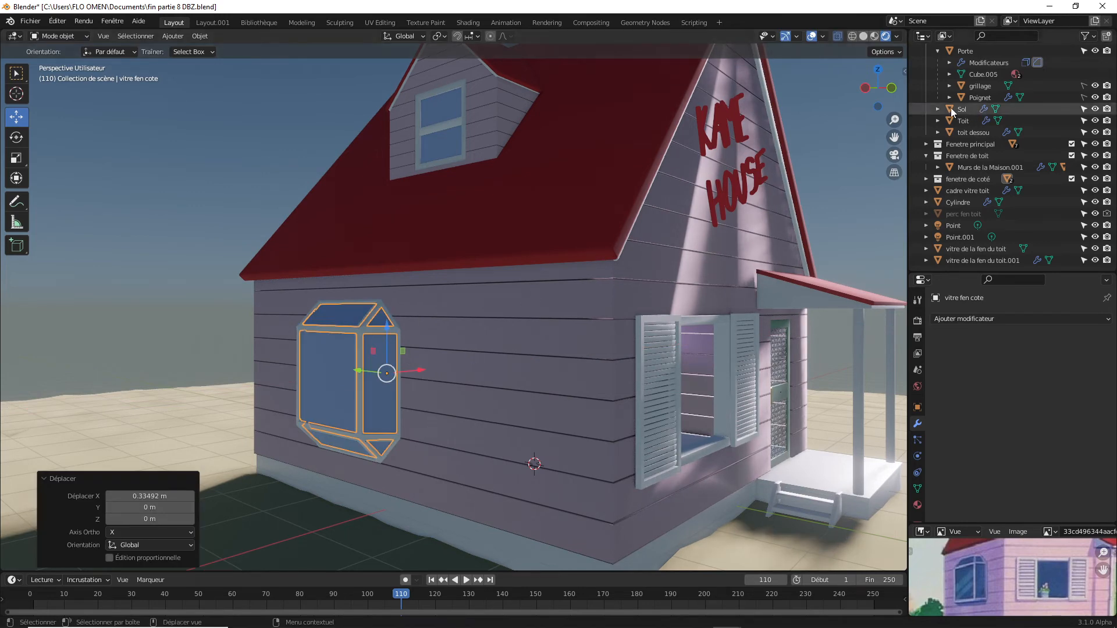
# Make "structure fenetre cote" inside the "fenetre de coté" collection selectable in the viewport again.
pyautogui.moveTo(879, 96)
pyautogui.mouseDown()
pyautogui.moveTo(852, 99)
pyautogui.moveTo(861, 94)
pyautogui.mouseUp()
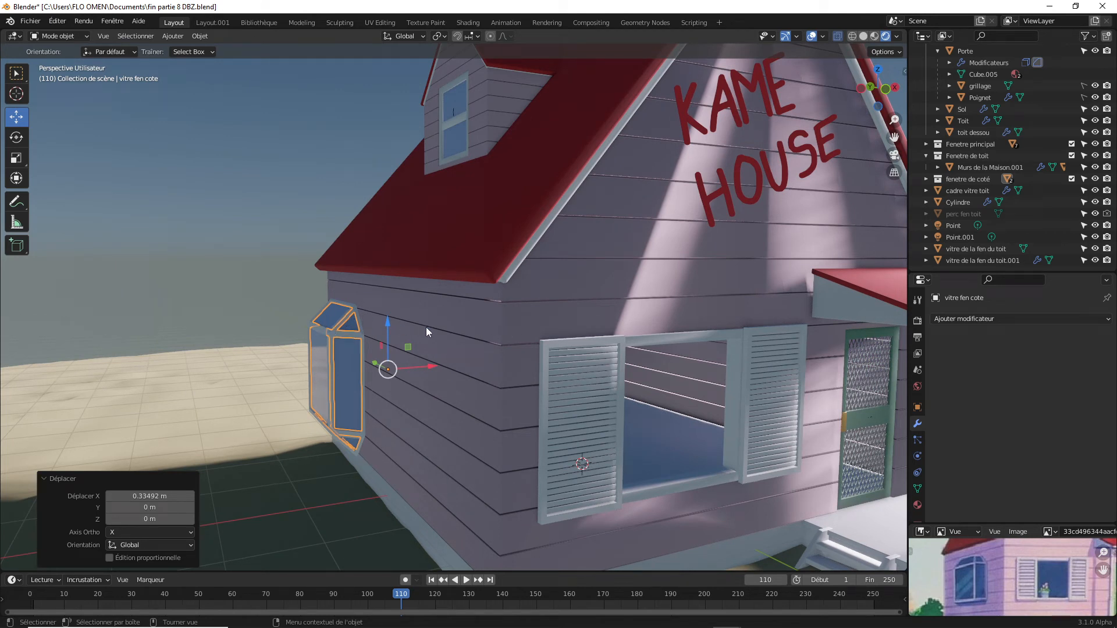
pyautogui.click(360, 344)
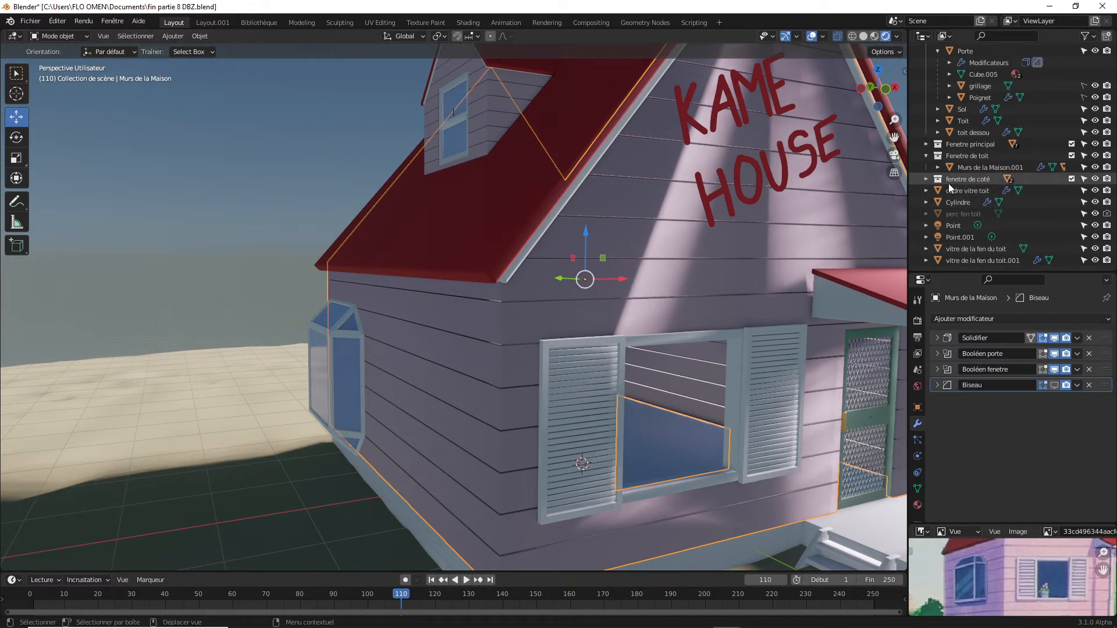
pyautogui.click(927, 180)
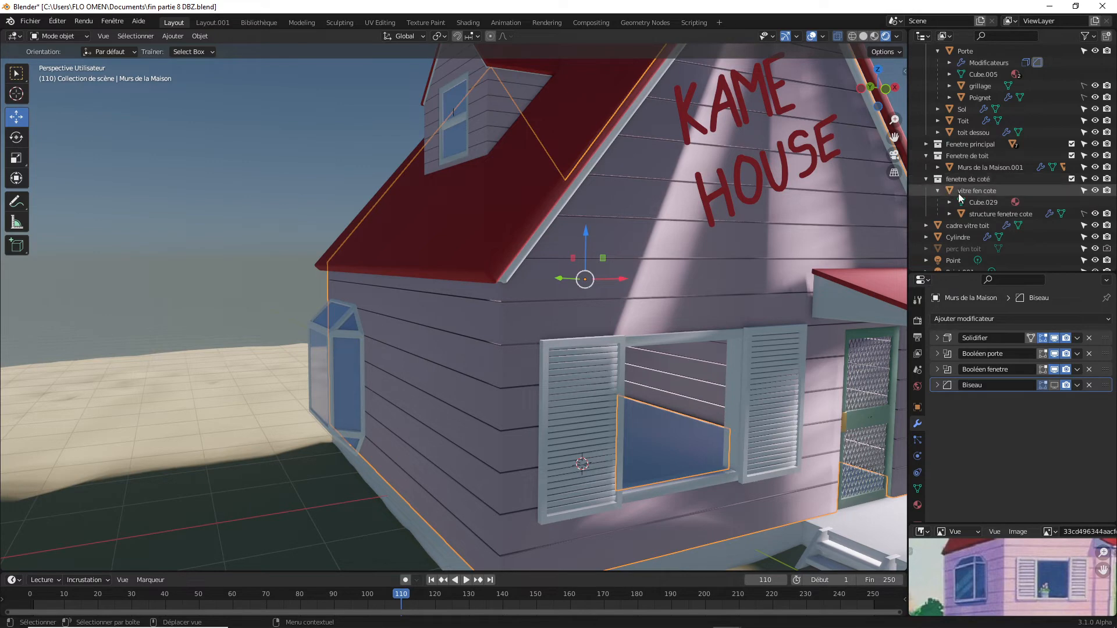
pyautogui.click(1012, 214)
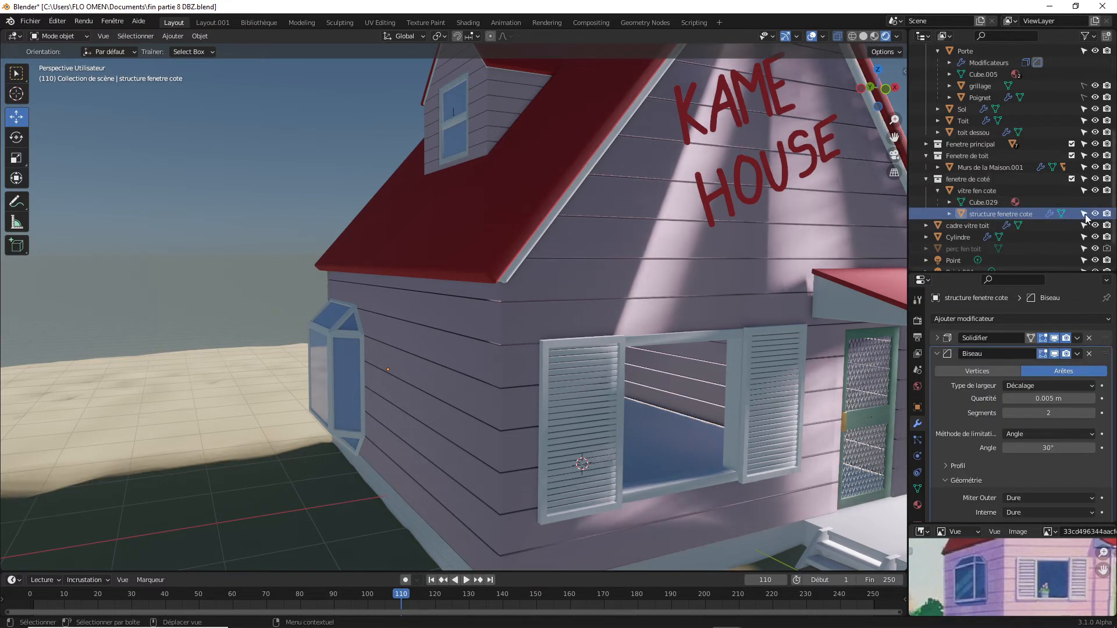
# Extrude the wall-side edge loop of "structure fenetre cote" 1.0193 m along global X through the house wall.
pyautogui.click(363, 340)
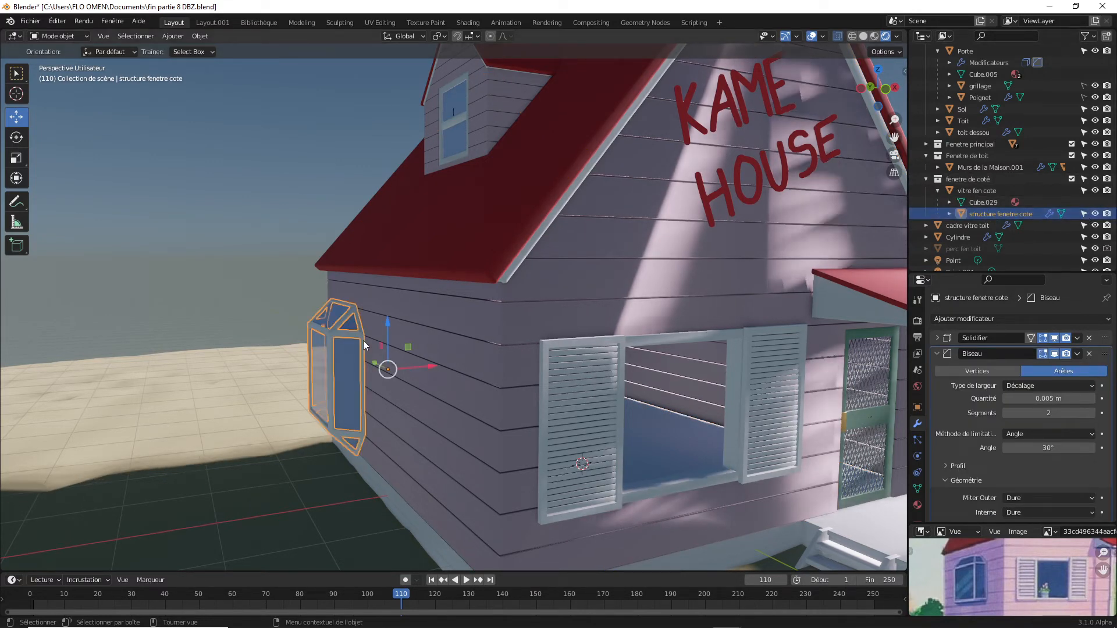
pyautogui.press('KP_Decimal')
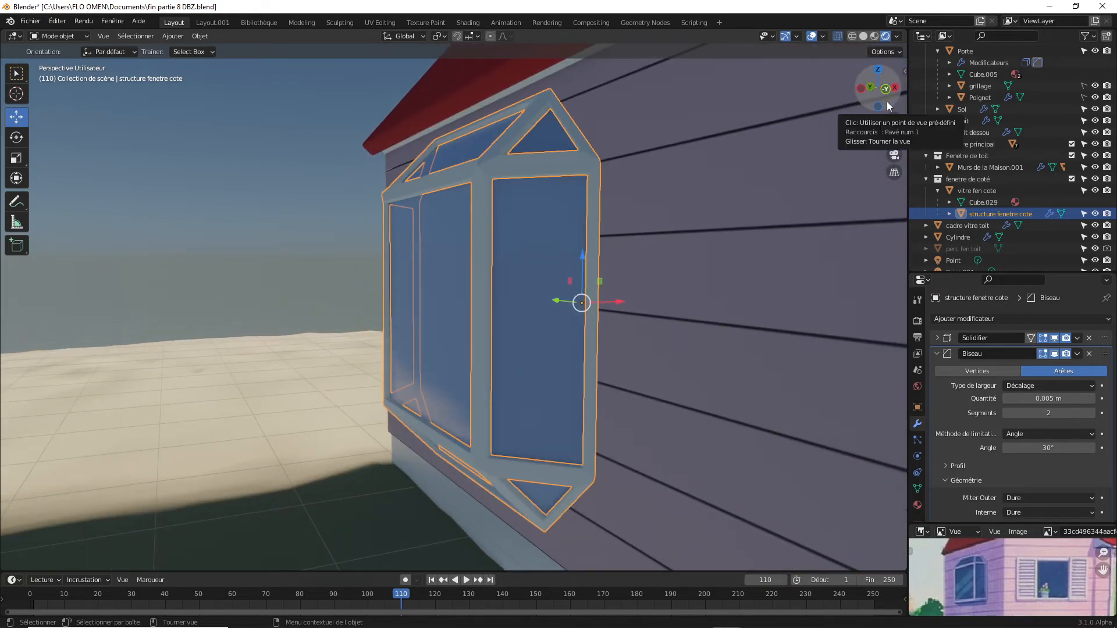
pyautogui.moveTo(882, 96); pyautogui.dragTo(848, 96)
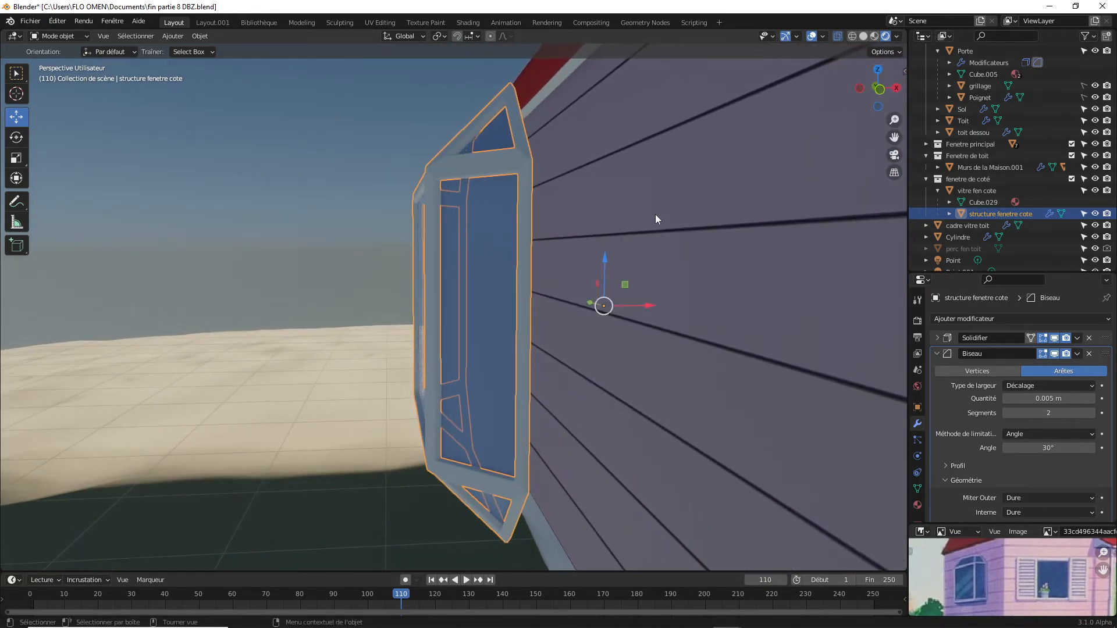
pyautogui.press('Tab')
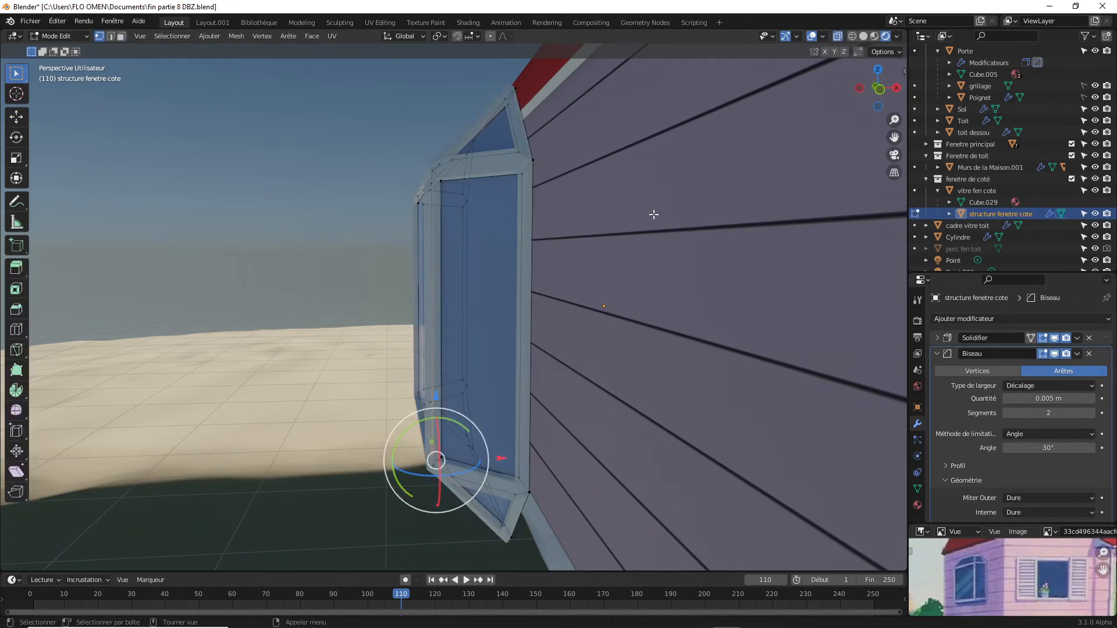
pyautogui.keyDown('alt'); pyautogui.click(533, 180); pyautogui.keyUp('alt')
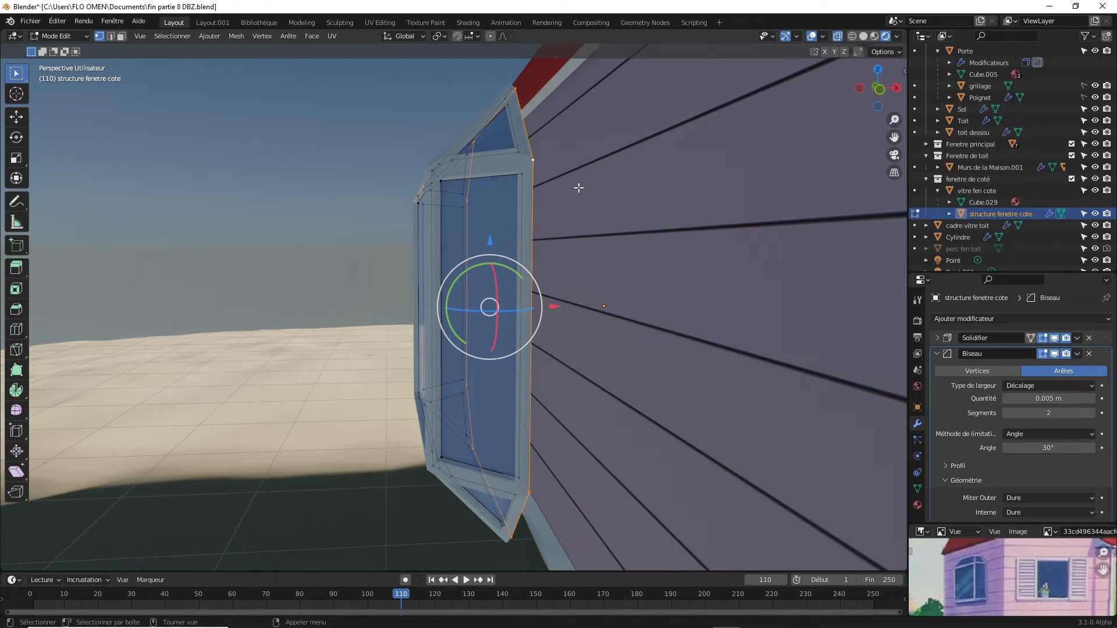
pyautogui.press('e')
pyautogui.press('x')
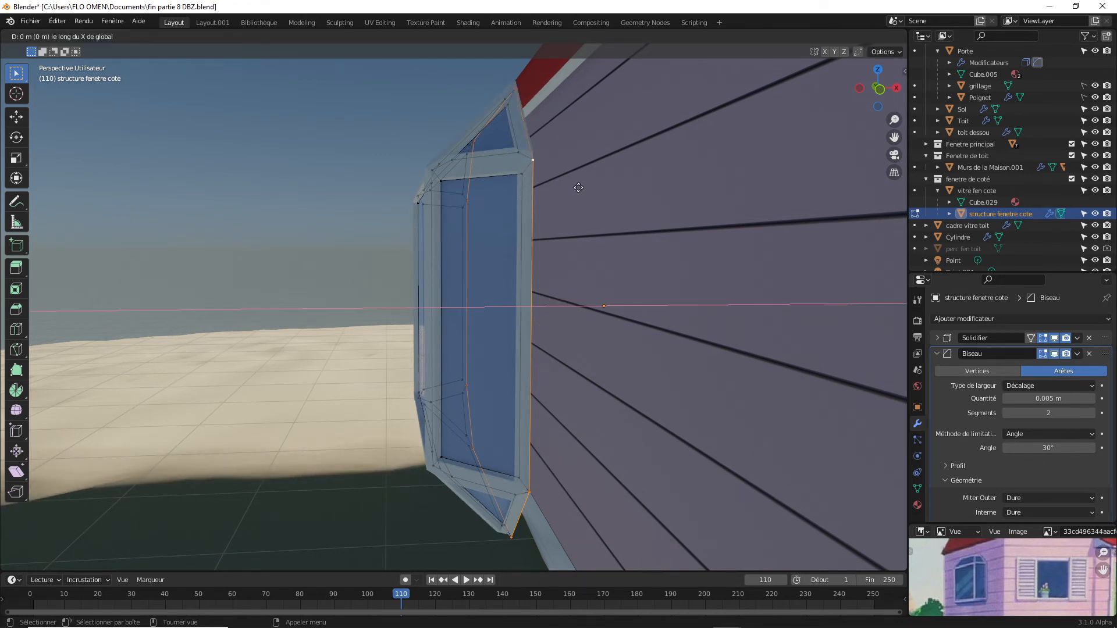
pyautogui.click(787, 181)
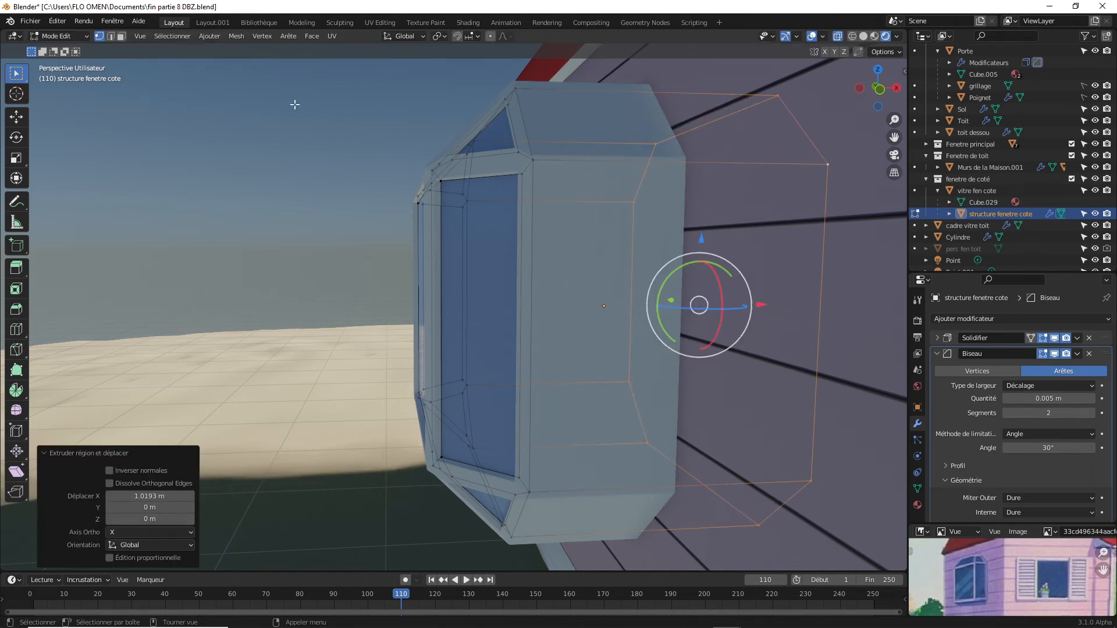
# Switch to face selection with X-ray off, select the extruded face loop of the side window frame, and dismiss the launcher notification.
pyautogui.click(124, 37)
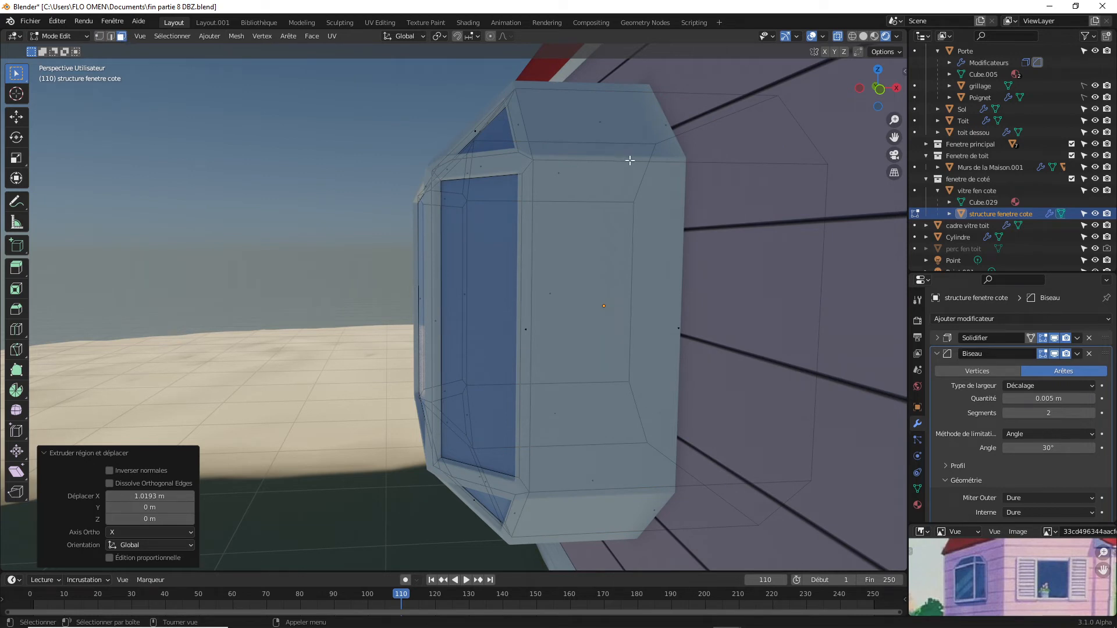
pyautogui.click(839, 37)
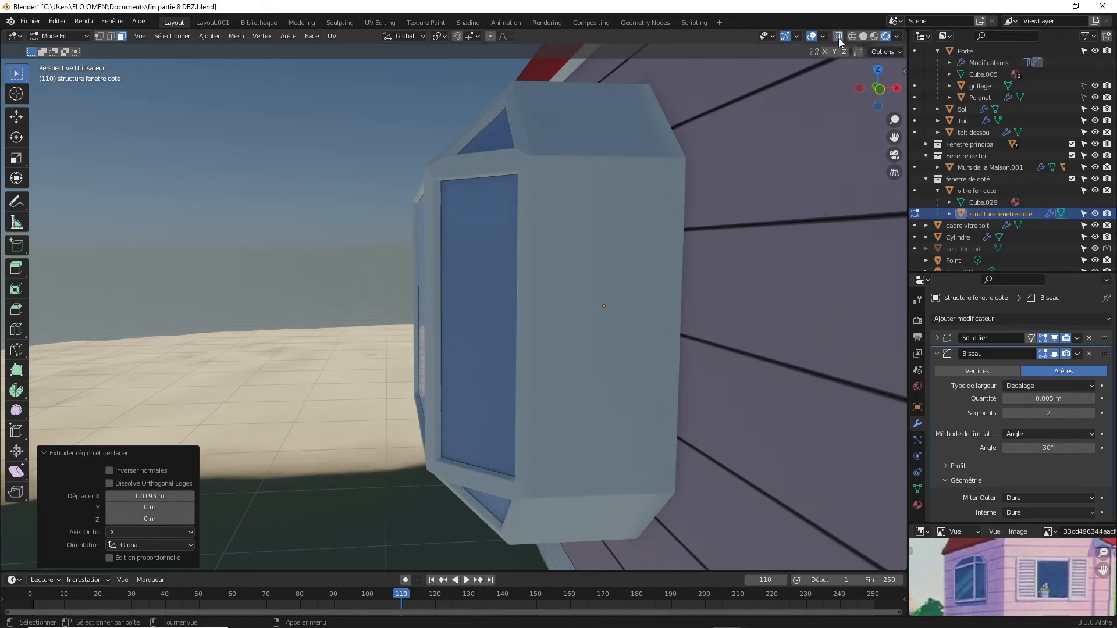
pyautogui.click(601, 161)
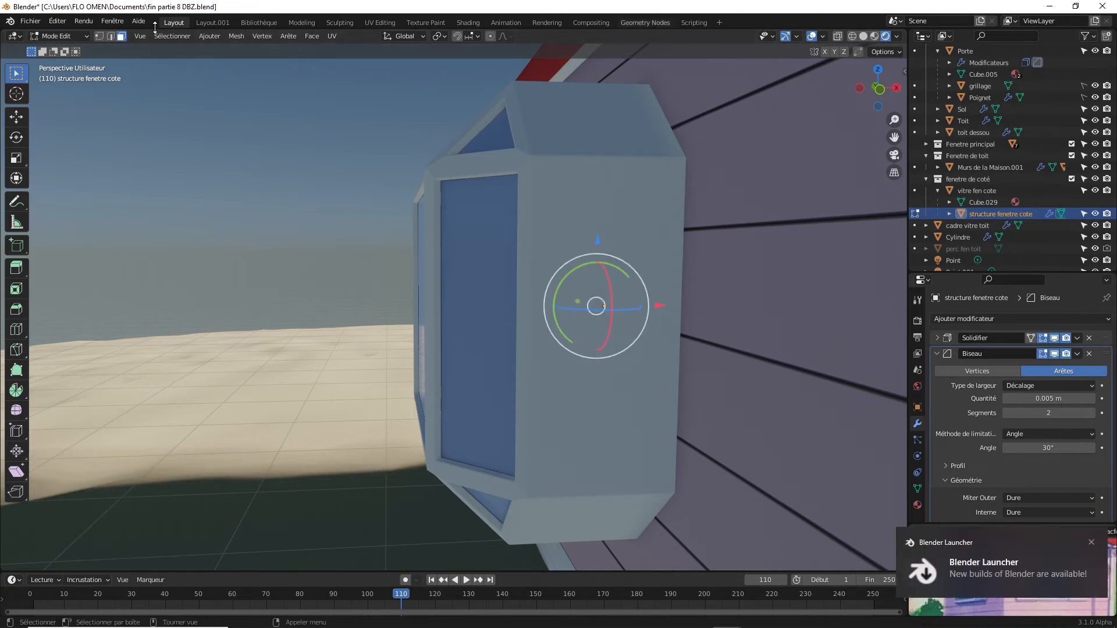
pyautogui.click(1091, 543)
# Leave and re-enter Edit mode on the side window frame, and try to reselect its extruded side faces.
pyautogui.click(71, 37)
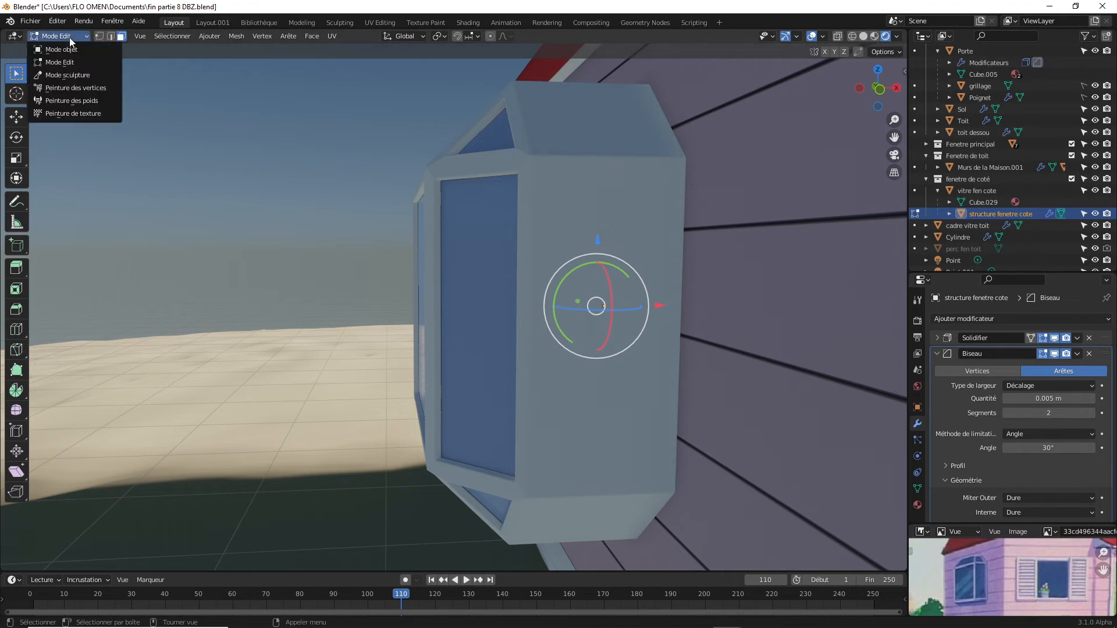
pyautogui.click(61, 50)
pyautogui.click(609, 161)
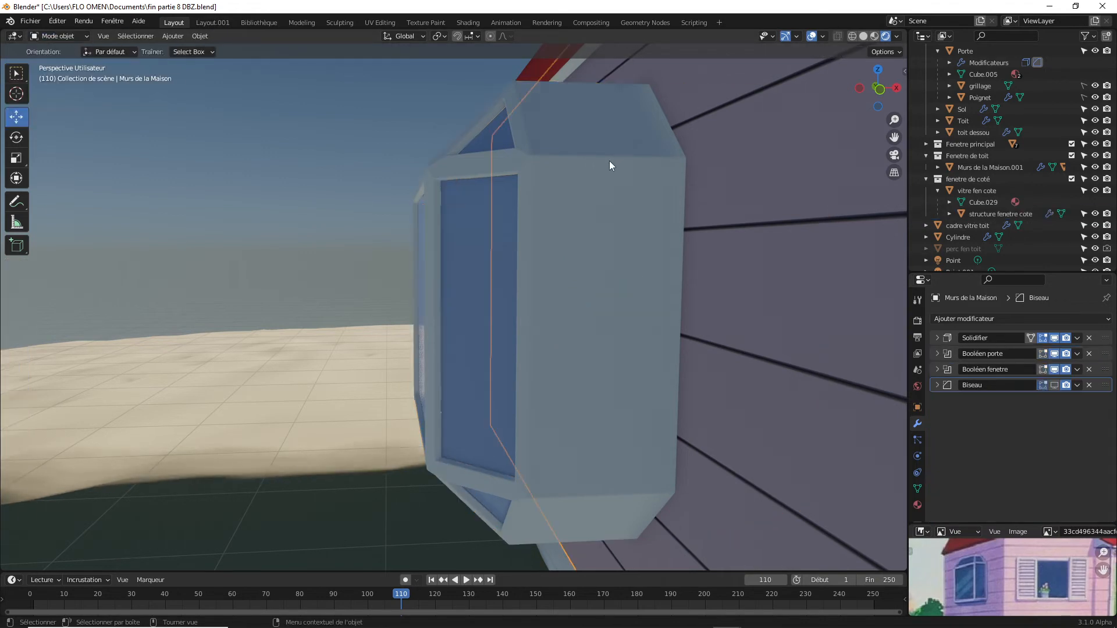
pyautogui.click(560, 147)
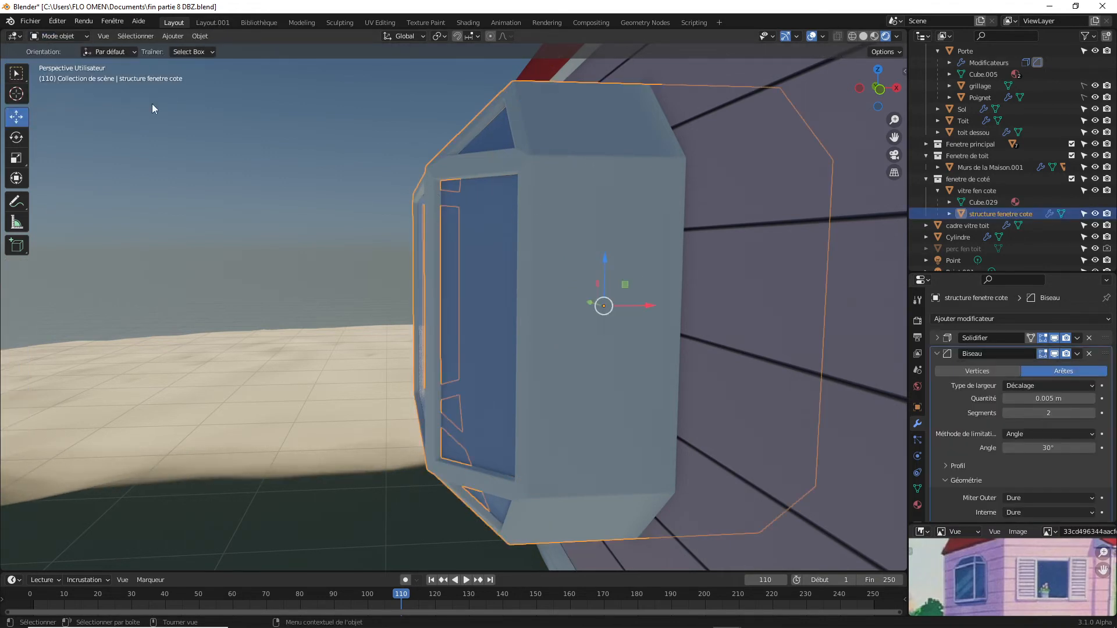
pyautogui.click(76, 36)
pyautogui.click(75, 62)
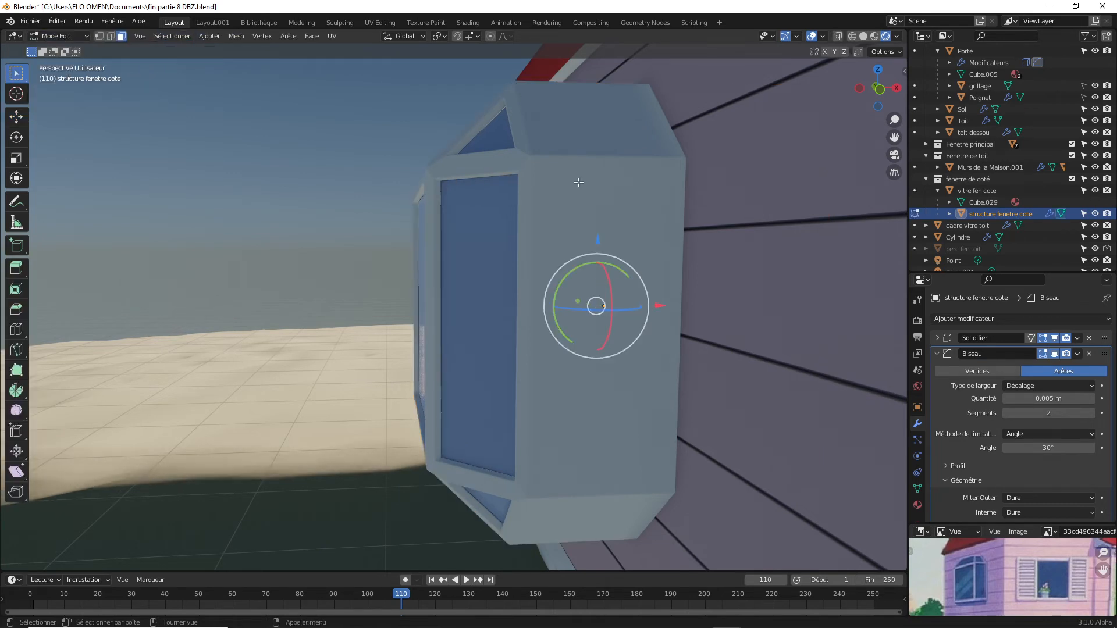
pyautogui.click(606, 163)
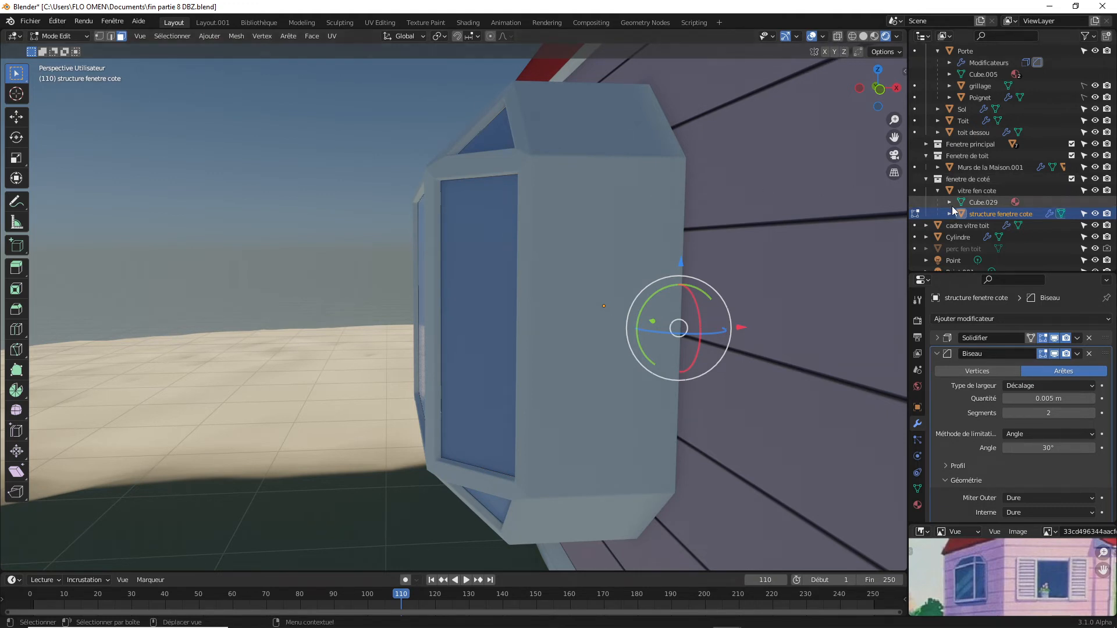
pyautogui.keyDown('alt'); pyautogui.click(606, 176); pyautogui.keyUp('alt')
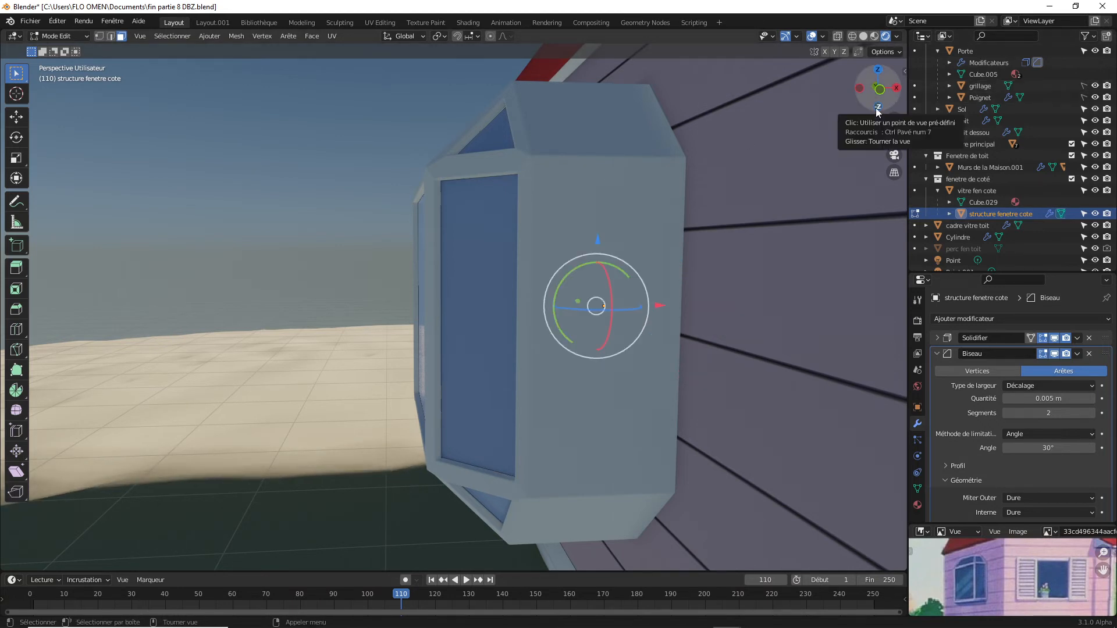
pyautogui.hotkey('ctrl', 'z')
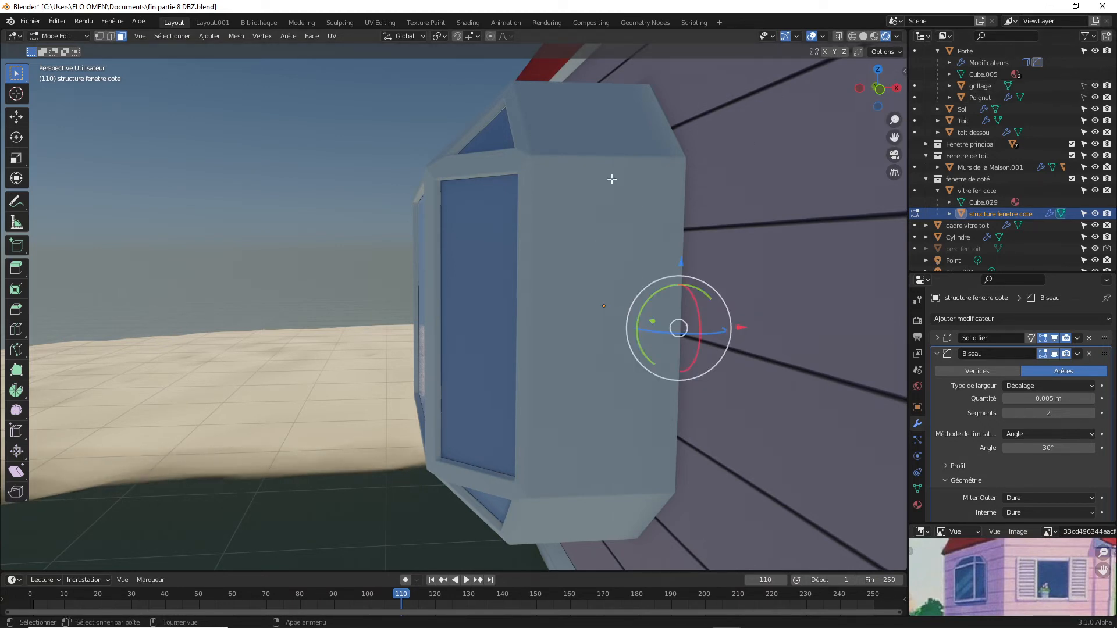
# Return to Object mode, reselect the side window frame instead of its glass, and select its extruded face loop in Edit mode.
pyautogui.click(979, 190)
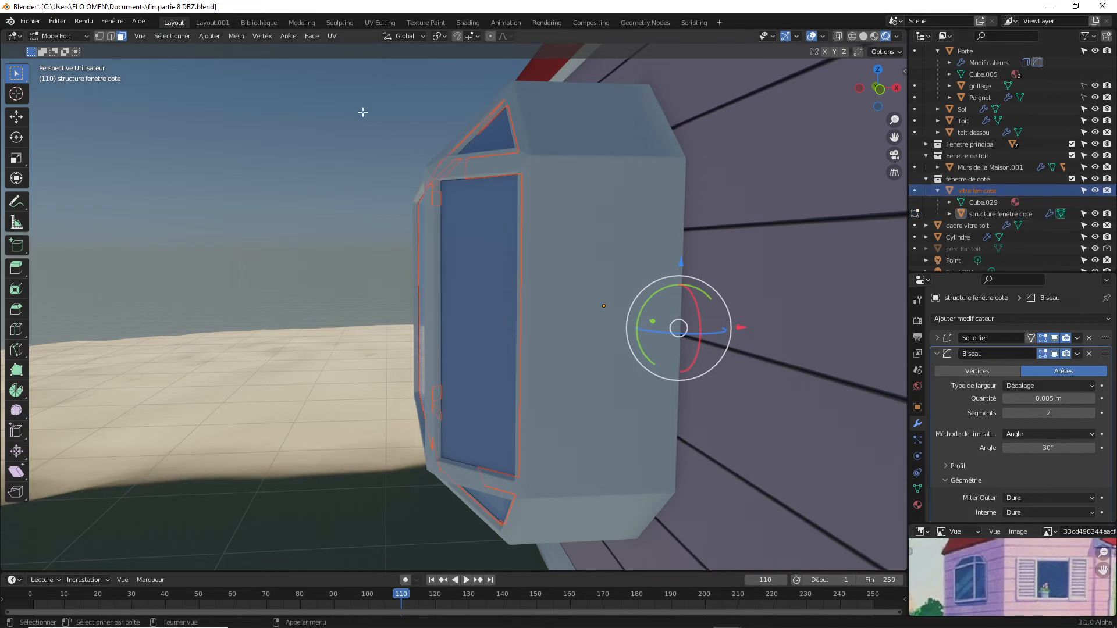
pyautogui.click(67, 36)
pyautogui.click(71, 48)
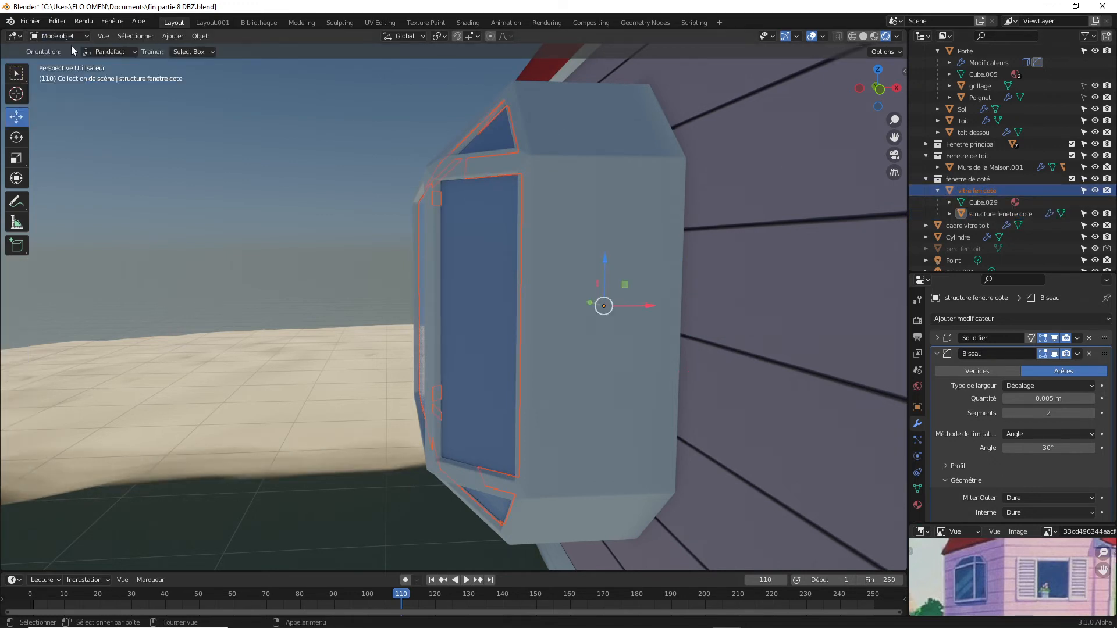
pyautogui.click(578, 166)
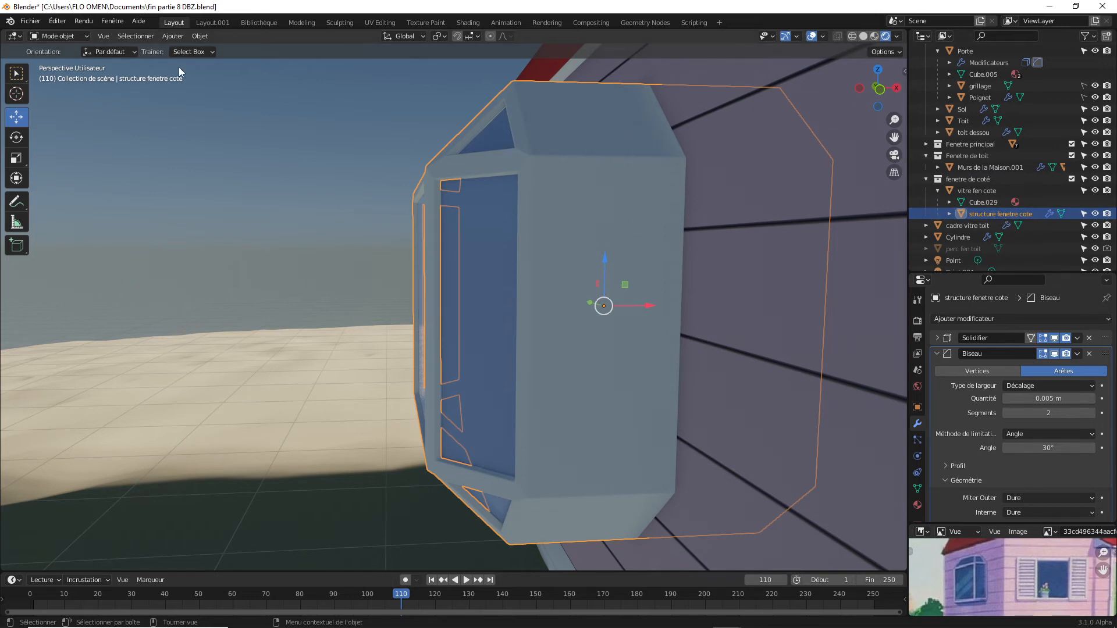
pyautogui.click(85, 36)
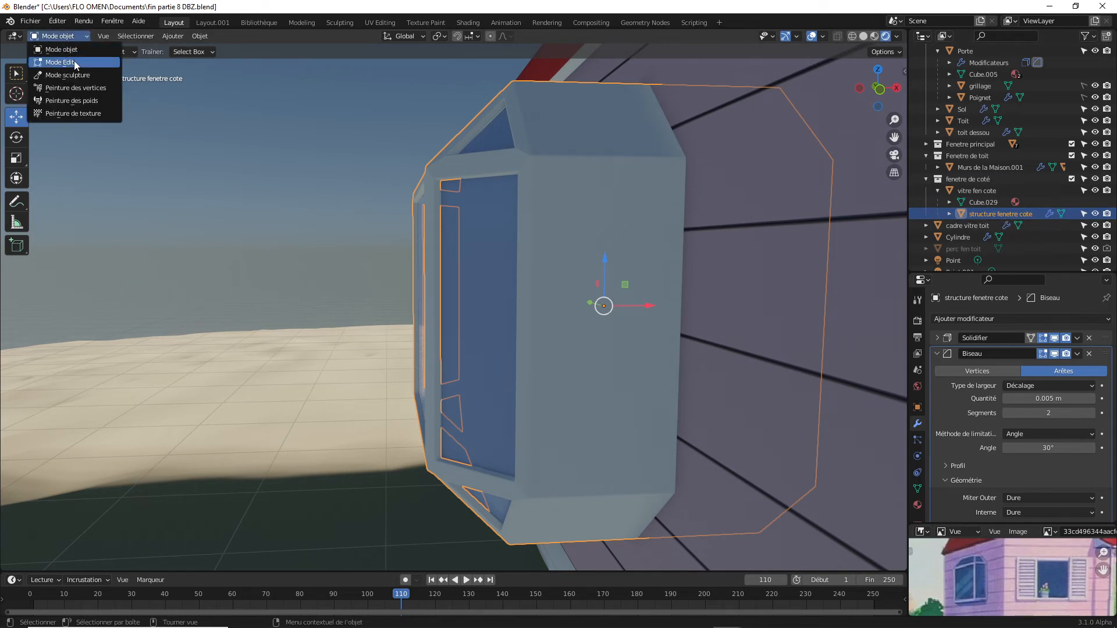
pyautogui.click(74, 60)
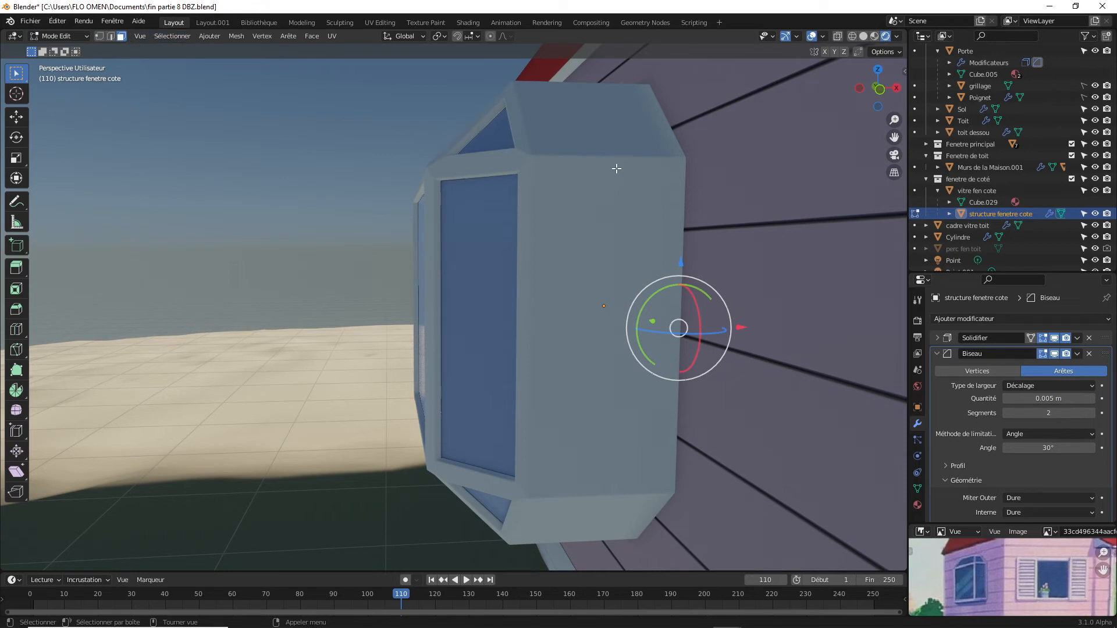
pyautogui.press('a')
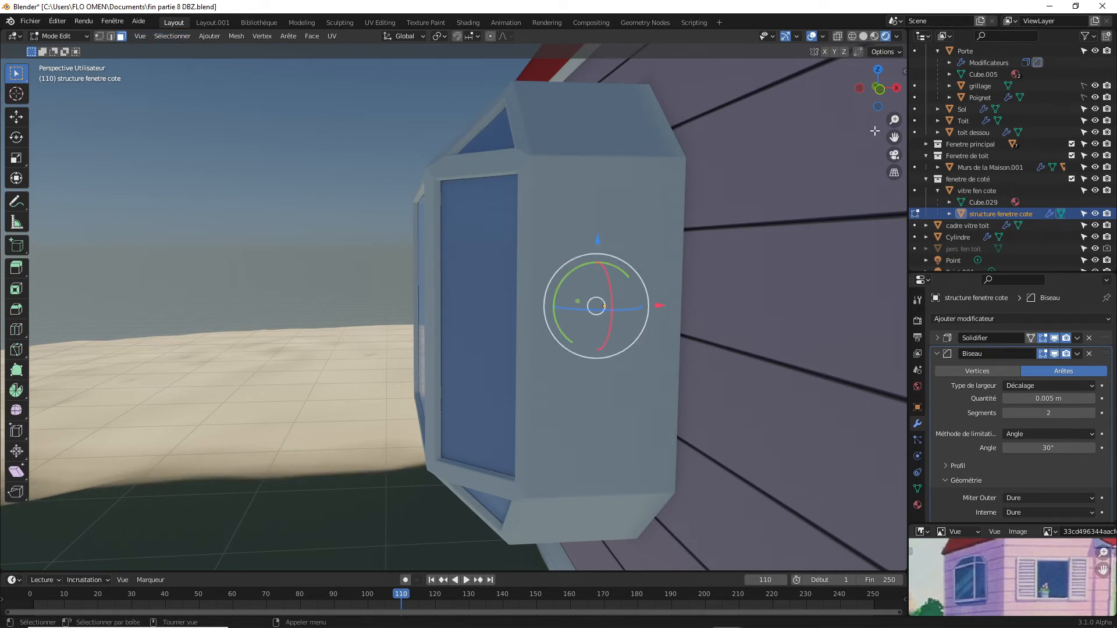
# Check the face selection highlight on the frame's extruded sides by toggling the overlays and comparing material preview with rendered shading.
pyautogui.moveTo(889, 103)
pyautogui.mouseDown()
pyautogui.moveTo(877, 106)
pyautogui.moveTo(888, 107)
pyautogui.mouseUp()
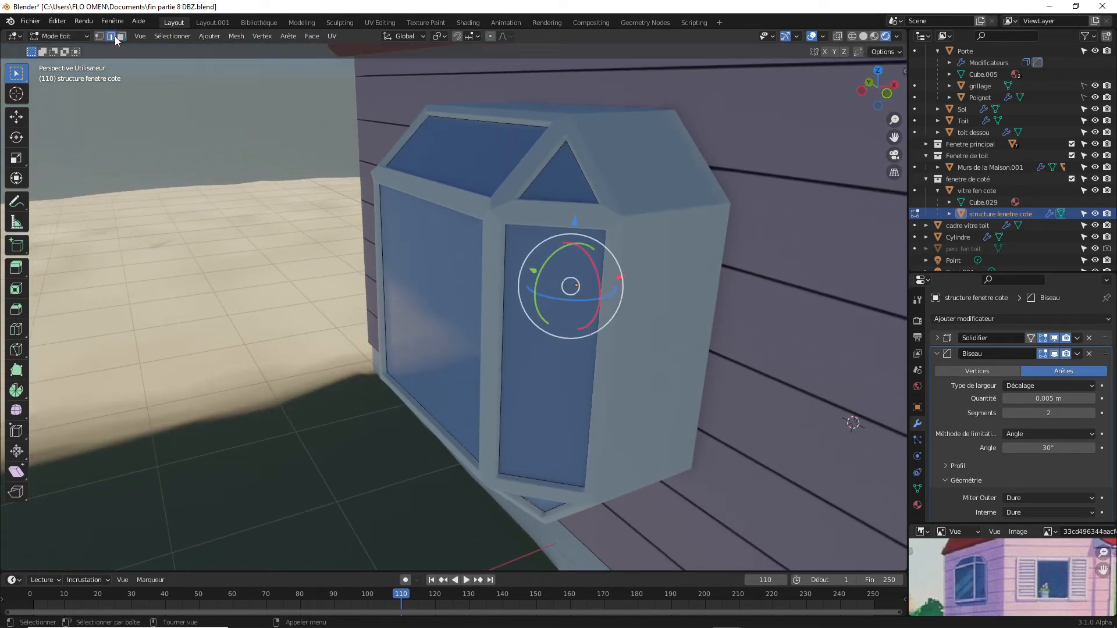
pyautogui.click(707, 257)
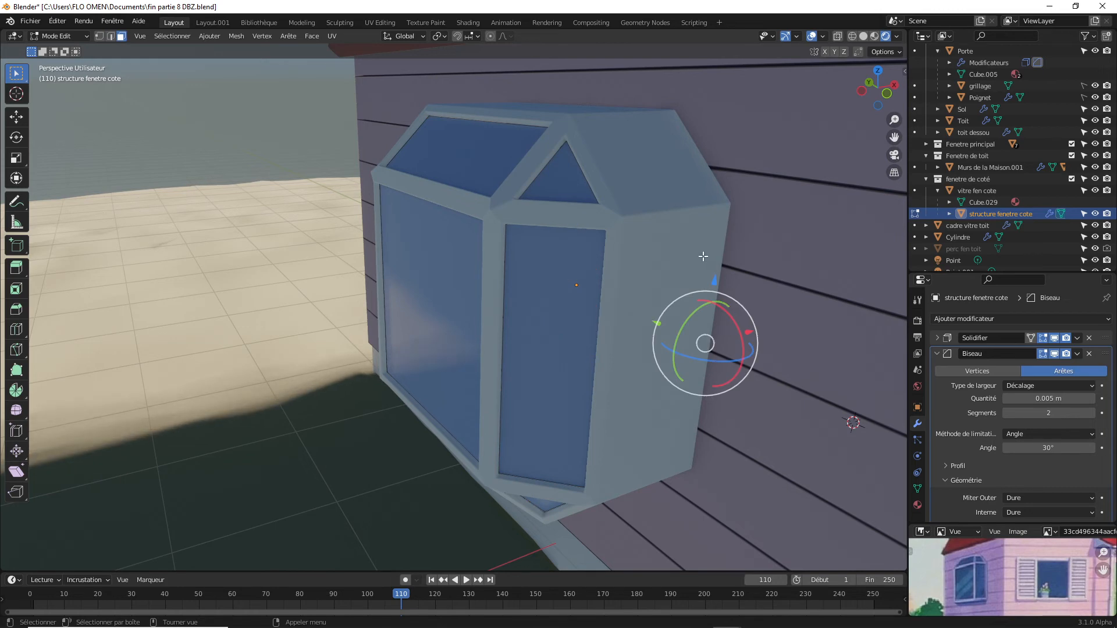
pyautogui.click(815, 38)
pyautogui.click(814, 37)
pyautogui.click(874, 36)
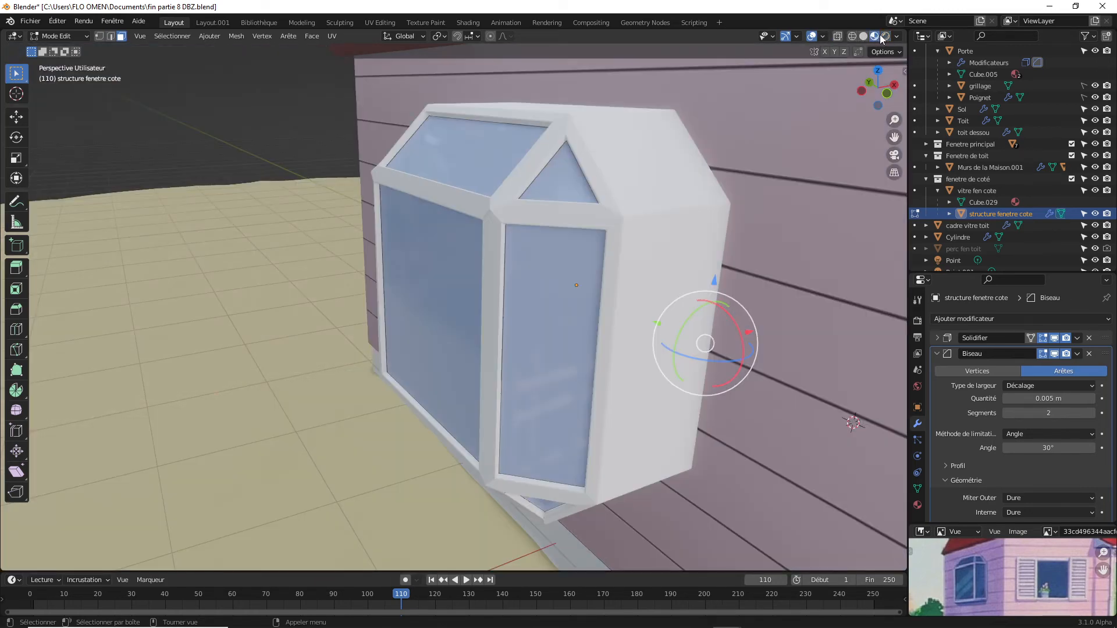
pyautogui.click(885, 36)
pyautogui.click(671, 173)
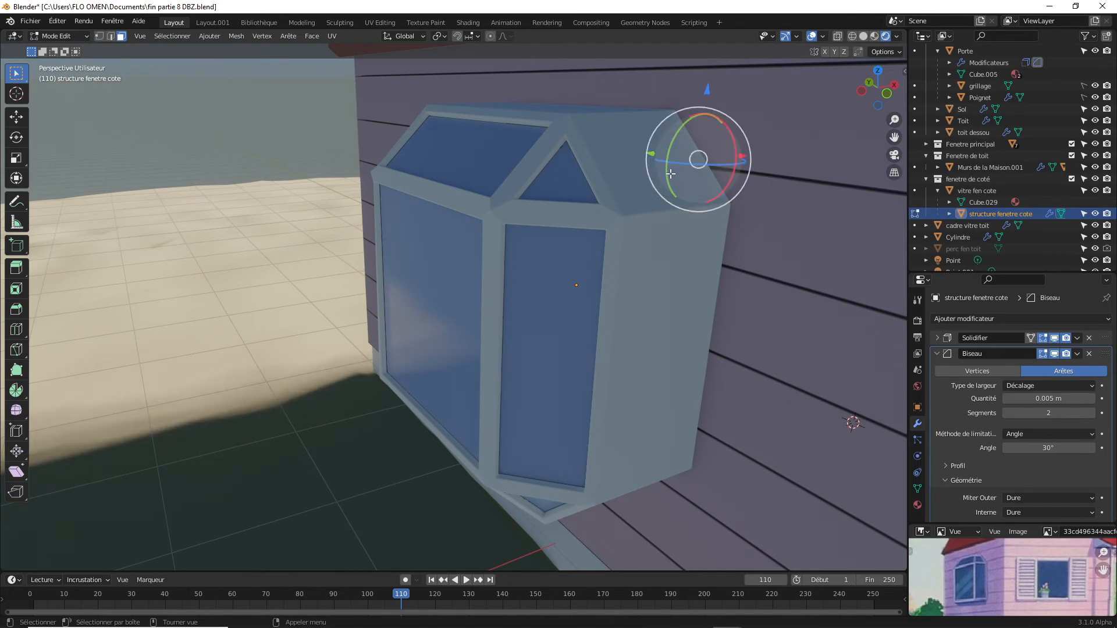
# Return to Object mode, try to move the side window frame along X, and undo the move.
pyautogui.click(84, 37)
pyautogui.click(86, 50)
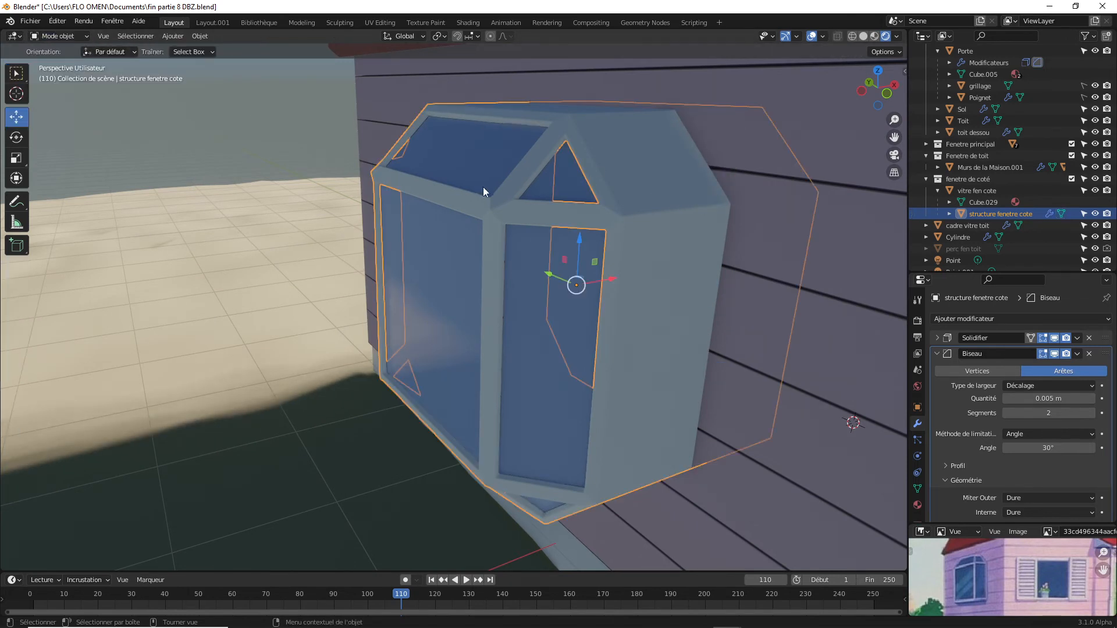
pyautogui.click(640, 195)
pyautogui.click(630, 242)
pyautogui.moveTo(614, 278); pyautogui.dragTo(550, 283)
pyautogui.hotkey('ctrl', 'z')
# Hide the frame's Solidifier and Biseau modifiers in the viewport and reopen its mesh in Edit mode.
pyautogui.click(936, 353)
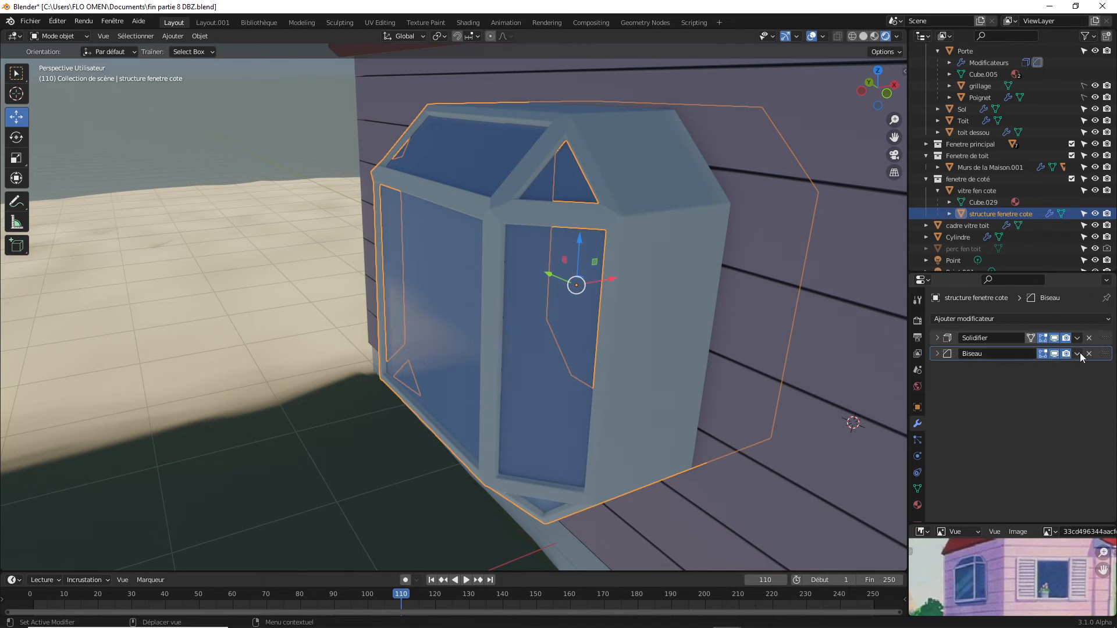
pyautogui.click(1054, 337)
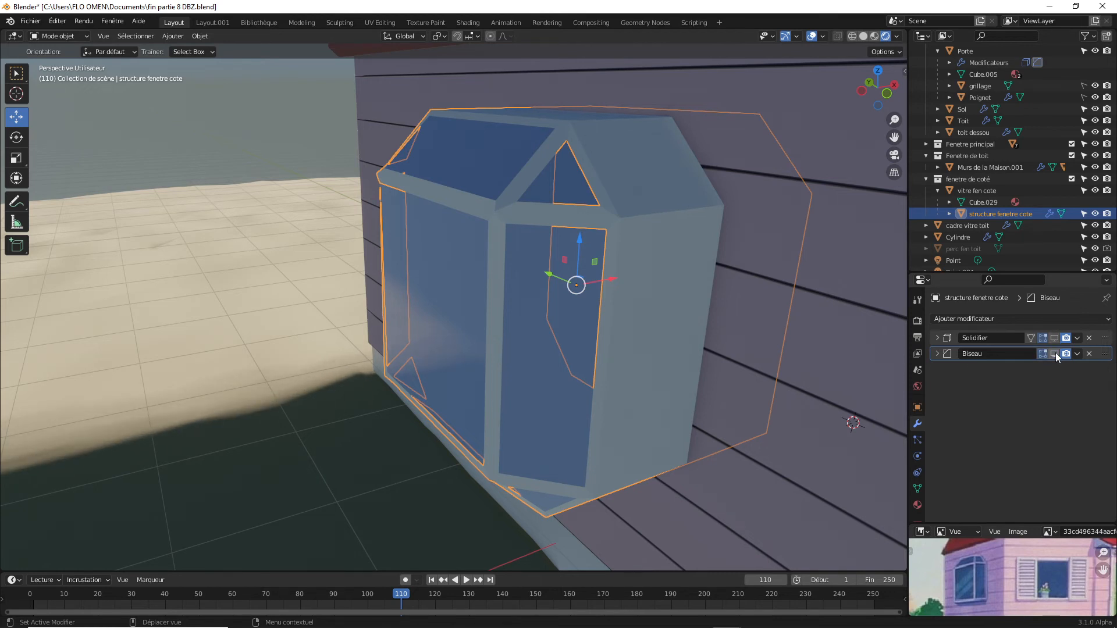
pyautogui.click(55, 39)
pyautogui.click(59, 58)
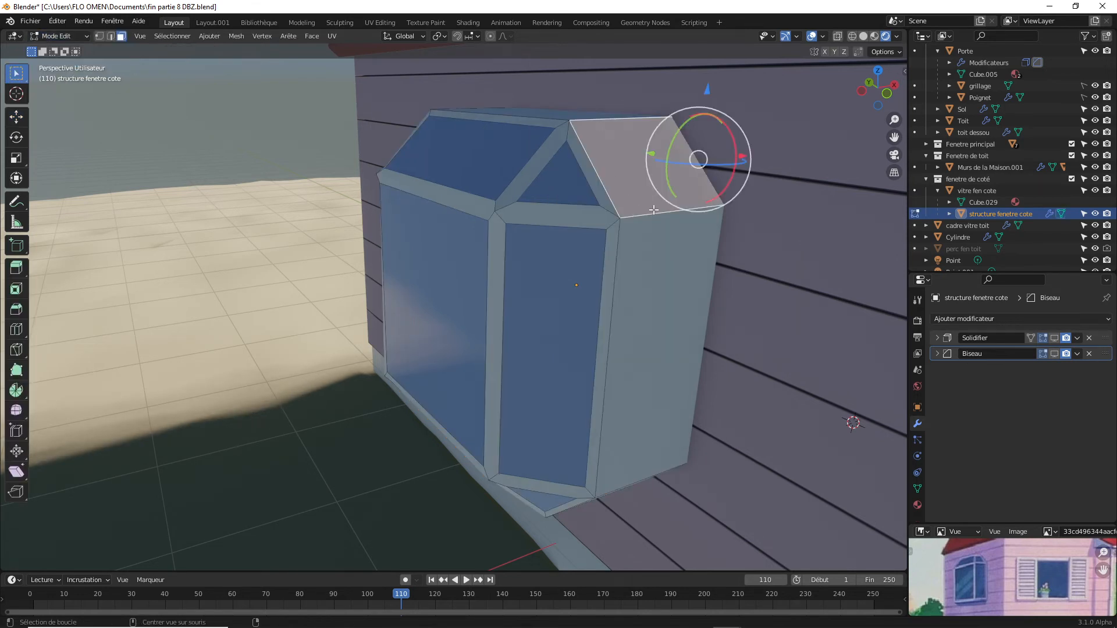
# Select the loop of extruded faces passing through the wall and separate the selection from the side window frame into its own object.
pyautogui.press('a')
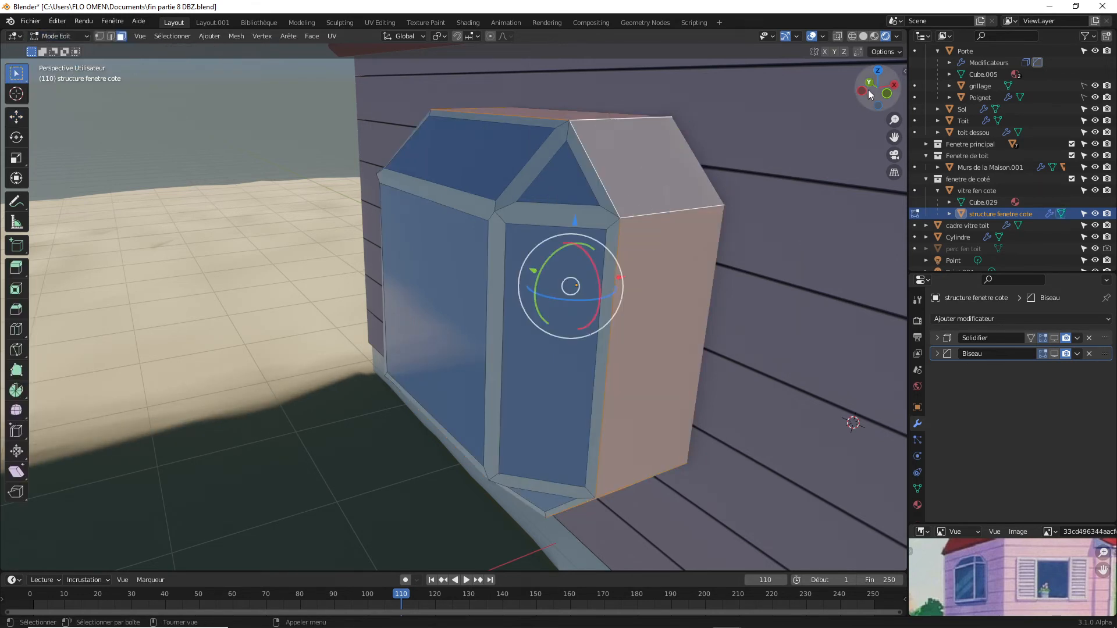
pyautogui.moveTo(877, 87); pyautogui.dragTo(775, 284)
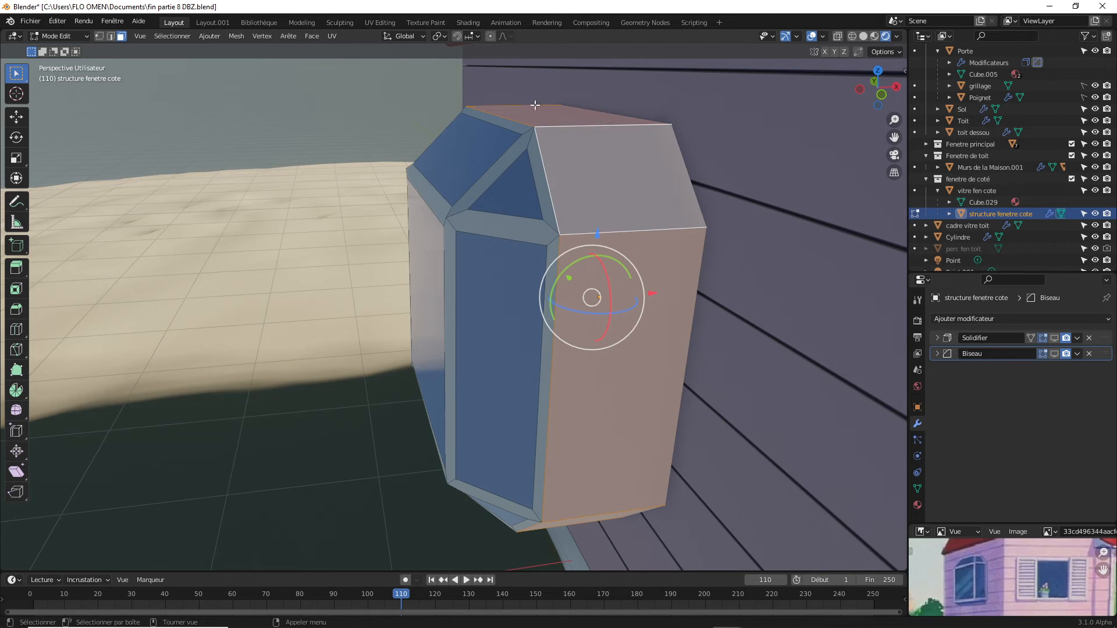
pyautogui.rightClick(596, 174)
pyautogui.moveTo(584, 233)
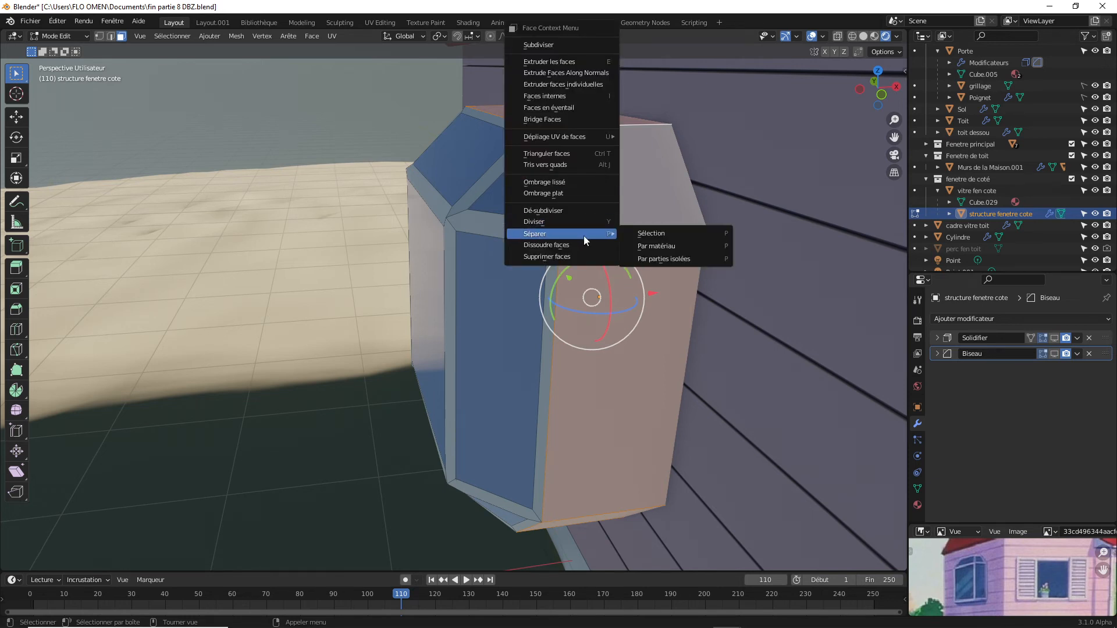
pyautogui.click(647, 236)
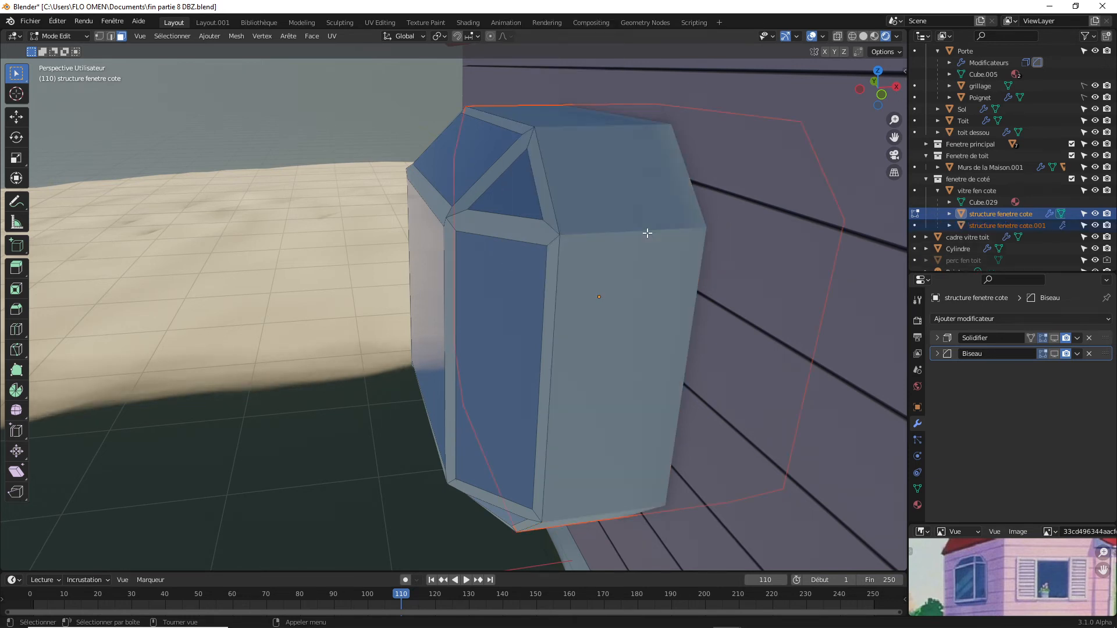
# Return to Object mode, select the separated wall shape, and remove its Biseau and Solidifier modifiers.
pyautogui.click(61, 36)
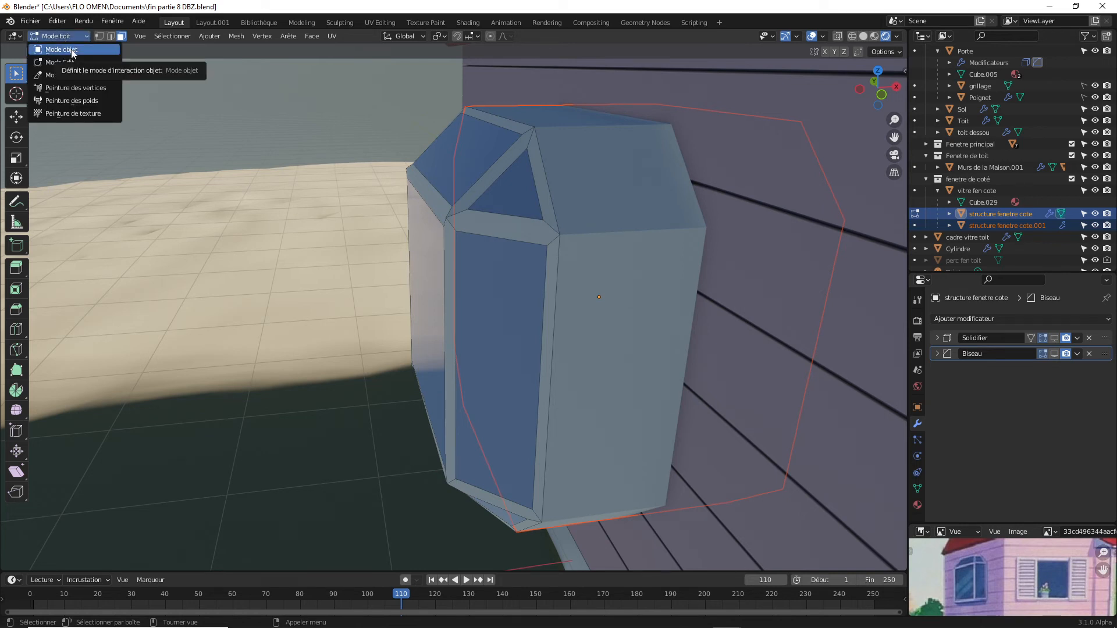
pyautogui.click(72, 50)
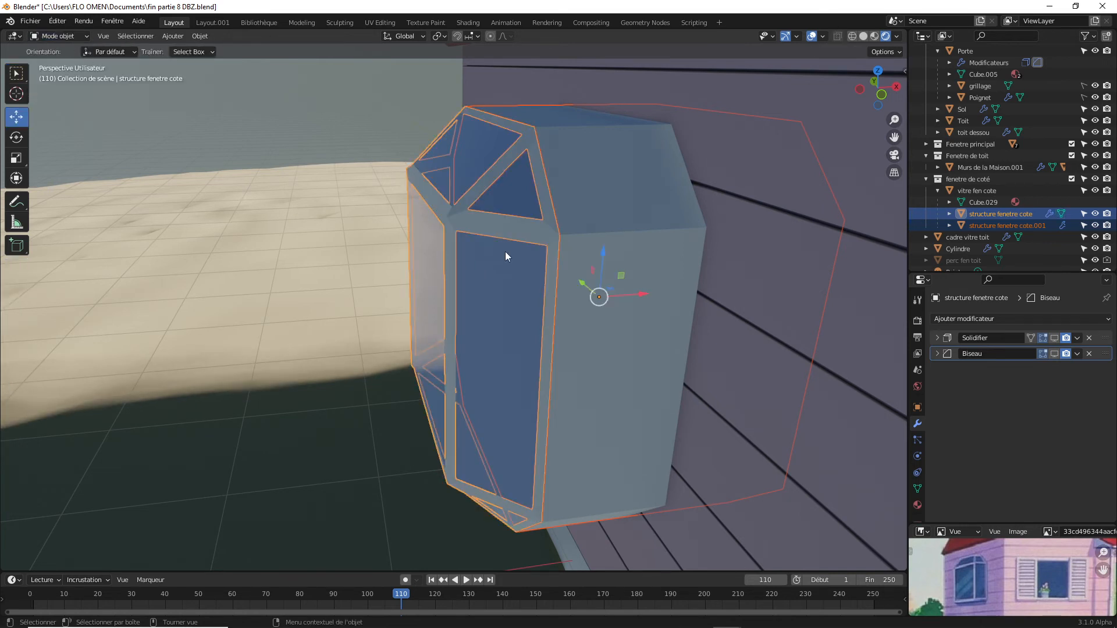
pyautogui.click(527, 234)
pyautogui.click(615, 221)
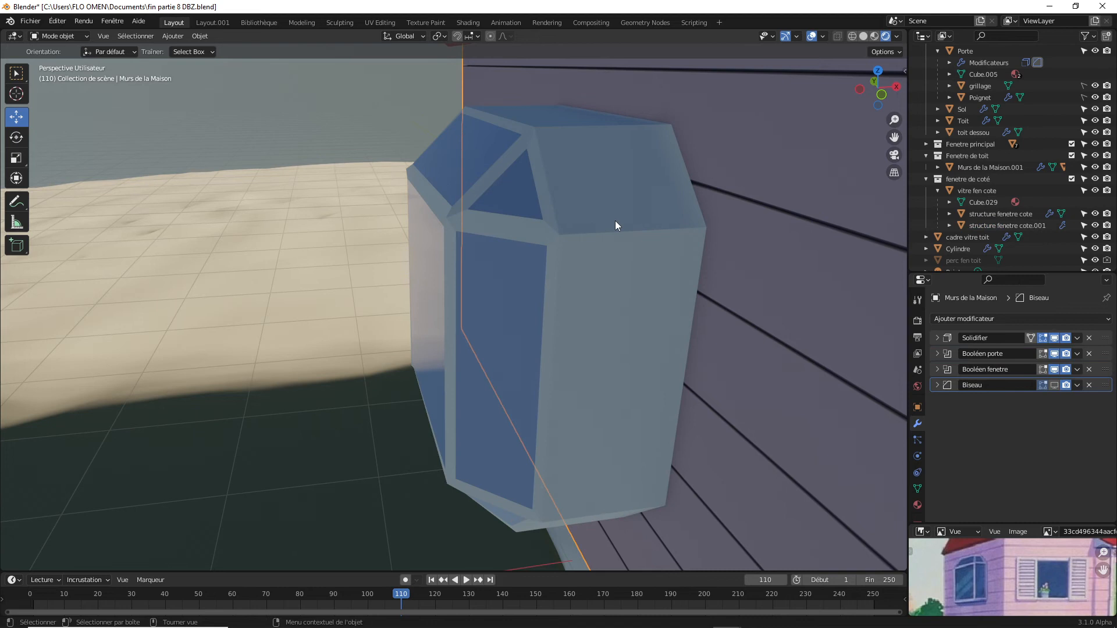
pyautogui.click(659, 204)
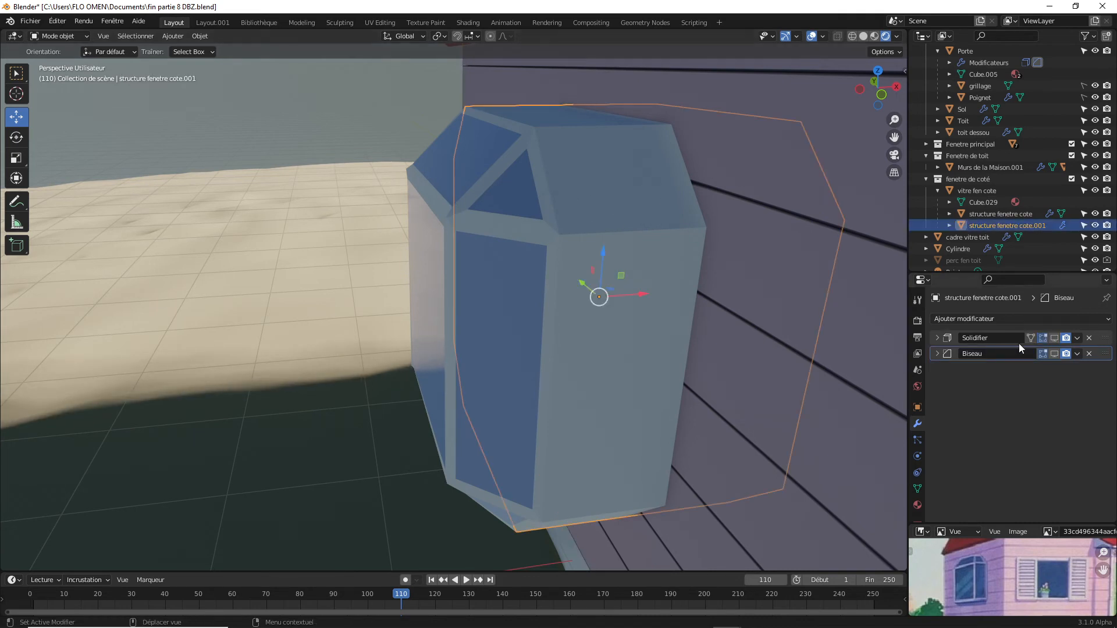
pyautogui.click(1089, 353)
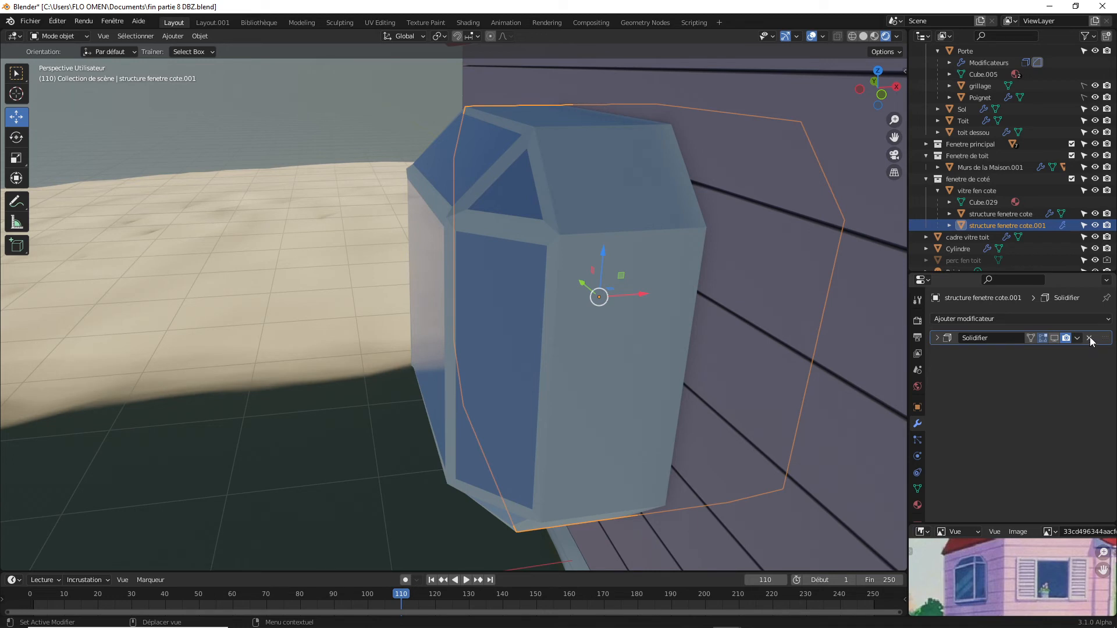
pyautogui.click(1089, 338)
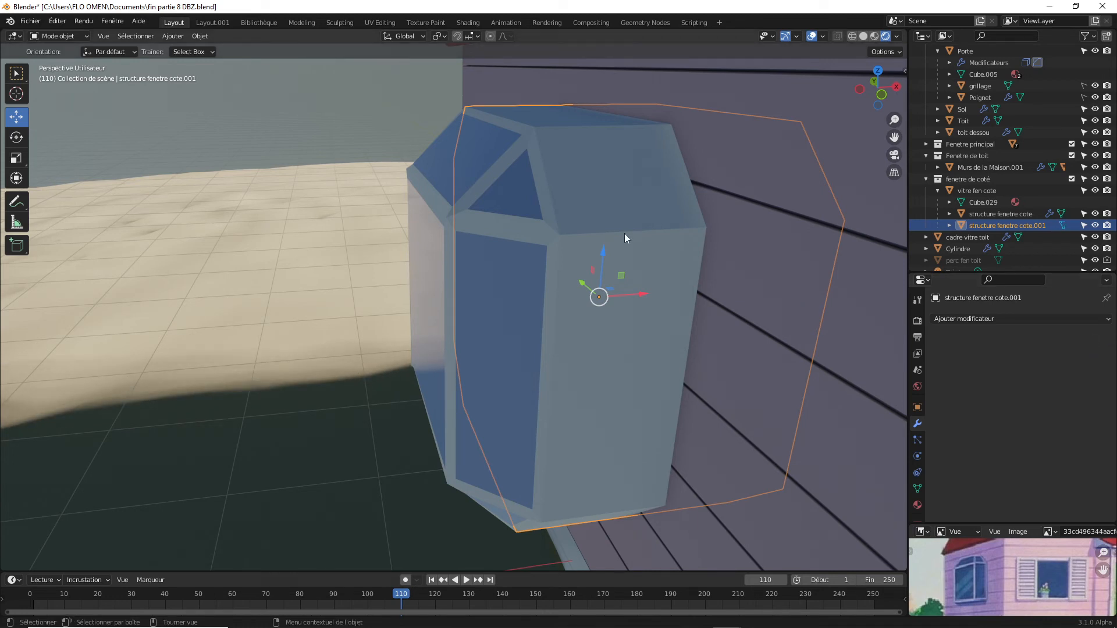
# Move the separated shape about -1.62 m along X, away from the wall, and fill its outer open edge loop with a face.
pyautogui.moveTo(642, 298); pyautogui.dragTo(275, 314)
pyautogui.moveTo(895, 104); pyautogui.dragTo(895, 431)
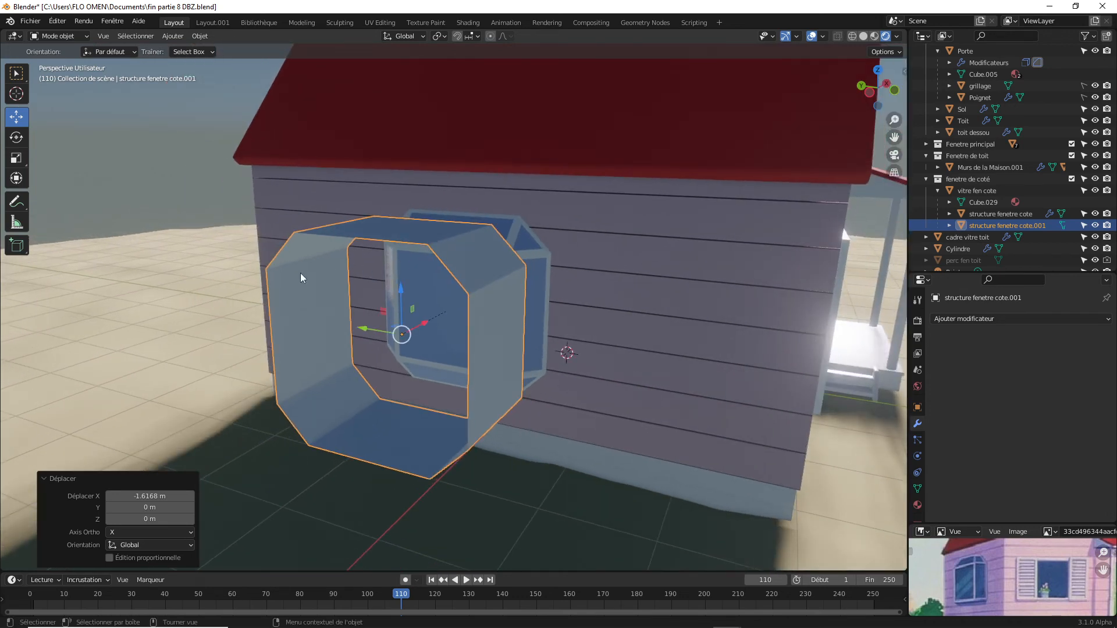
pyautogui.press('Tab')
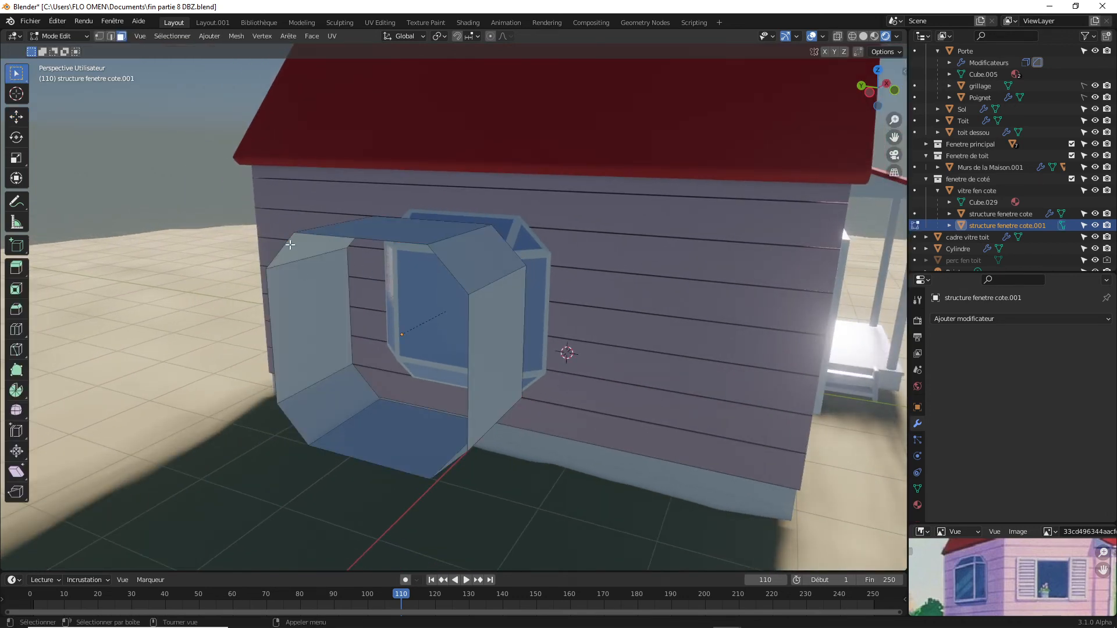
pyautogui.click(111, 36)
pyautogui.keyDown('alt'); pyautogui.click(284, 242); pyautogui.keyUp('alt')
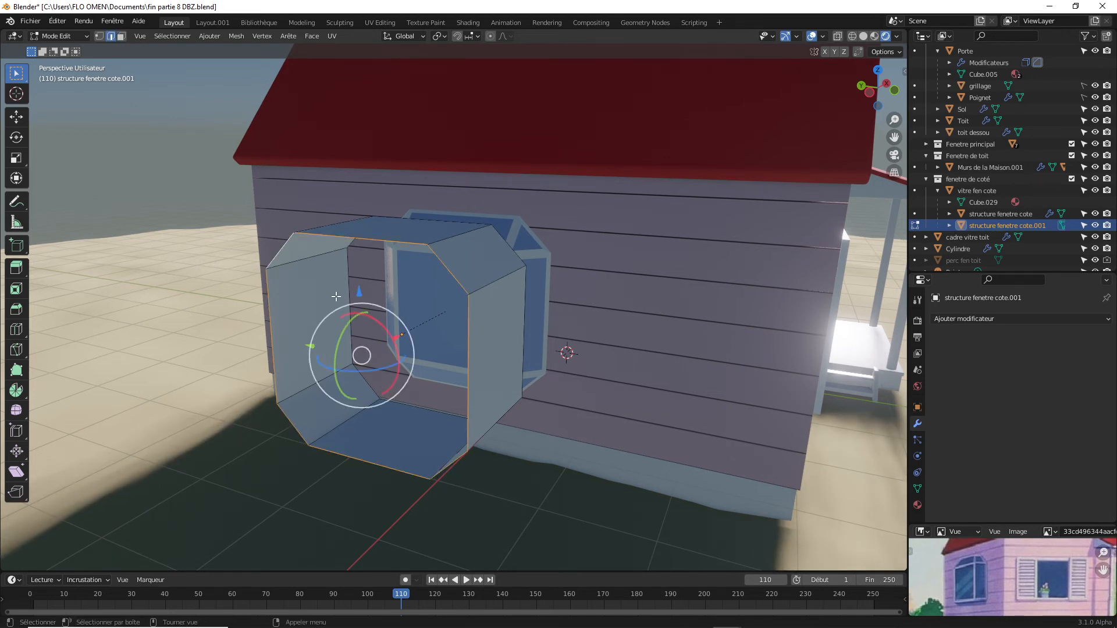
pyautogui.press('f')
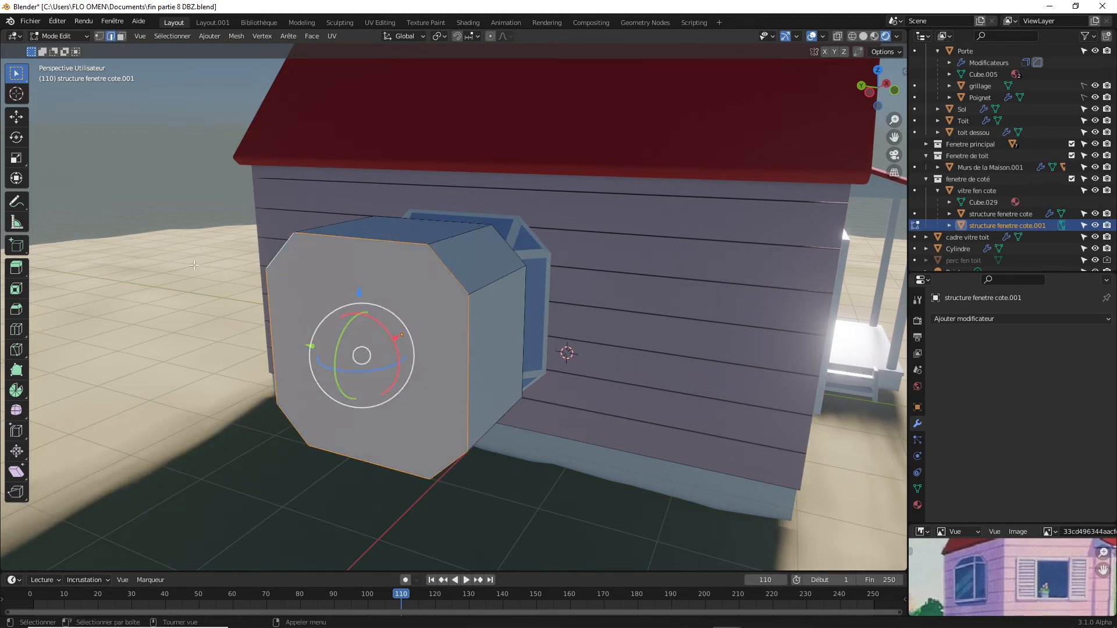
# Fill the shape's open edge loop facing the house with a face and return to Object mode.
pyautogui.hotkey('alt', 'a')
pyautogui.moveTo(888, 99); pyautogui.dragTo(889, 104)
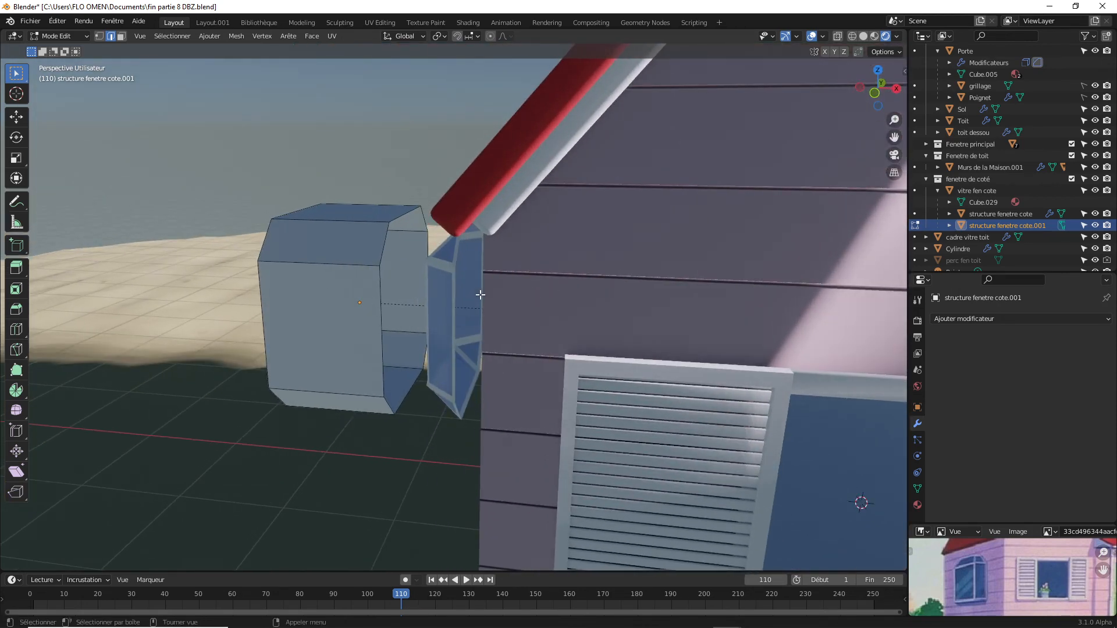
pyautogui.click(385, 258)
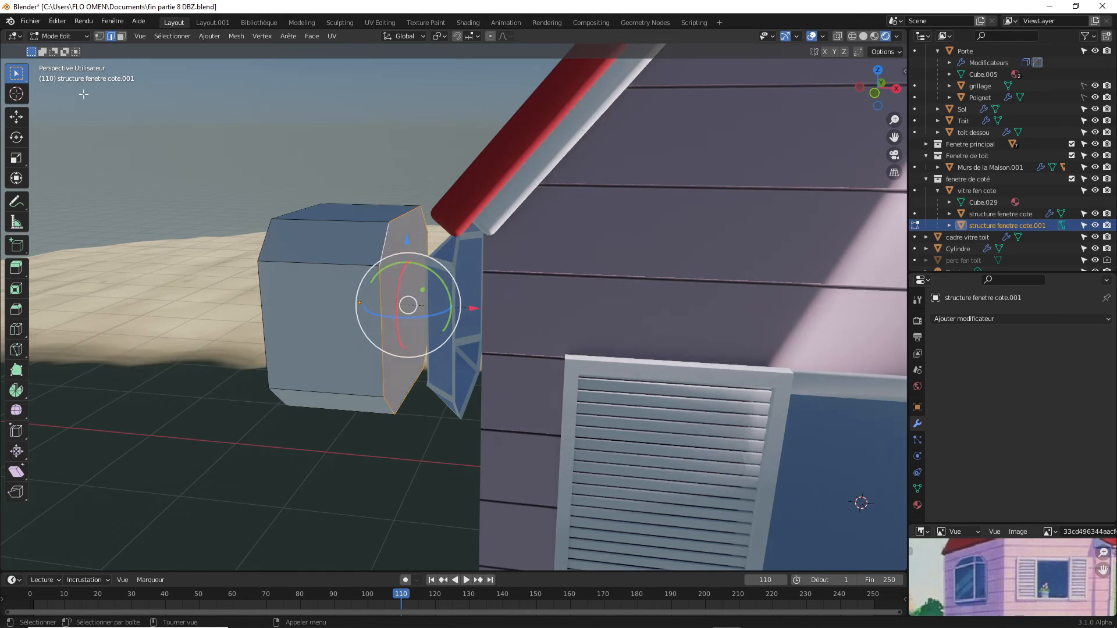
pyautogui.click(73, 35)
pyautogui.click(80, 50)
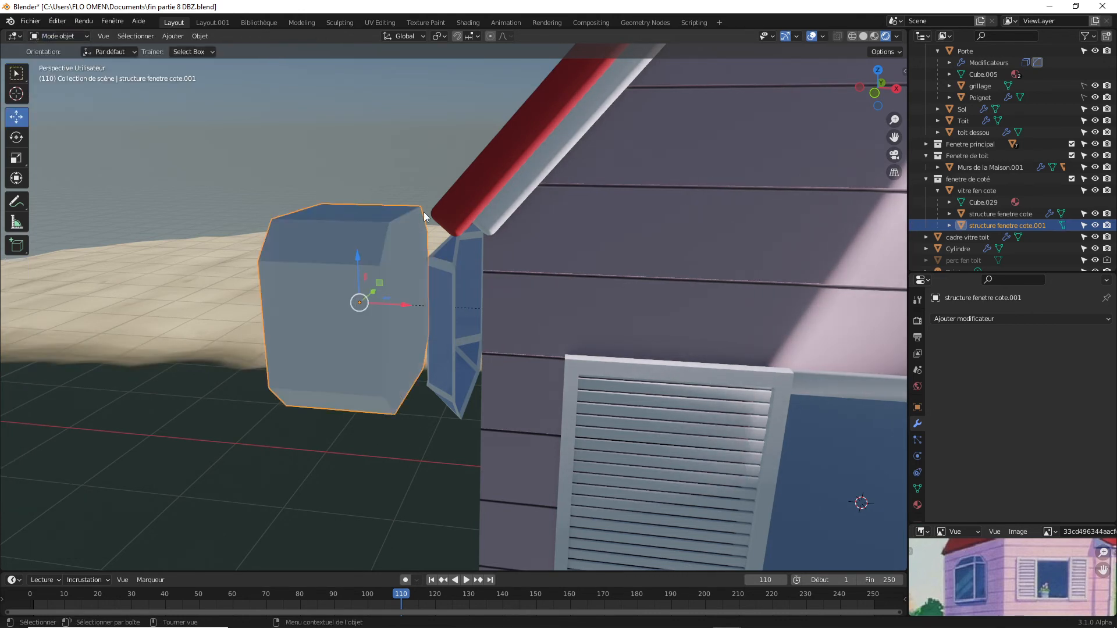
# Move the closed shape back along X so it passes through the wall behind the bay window.
pyautogui.moveTo(406, 306); pyautogui.dragTo(541, 309)
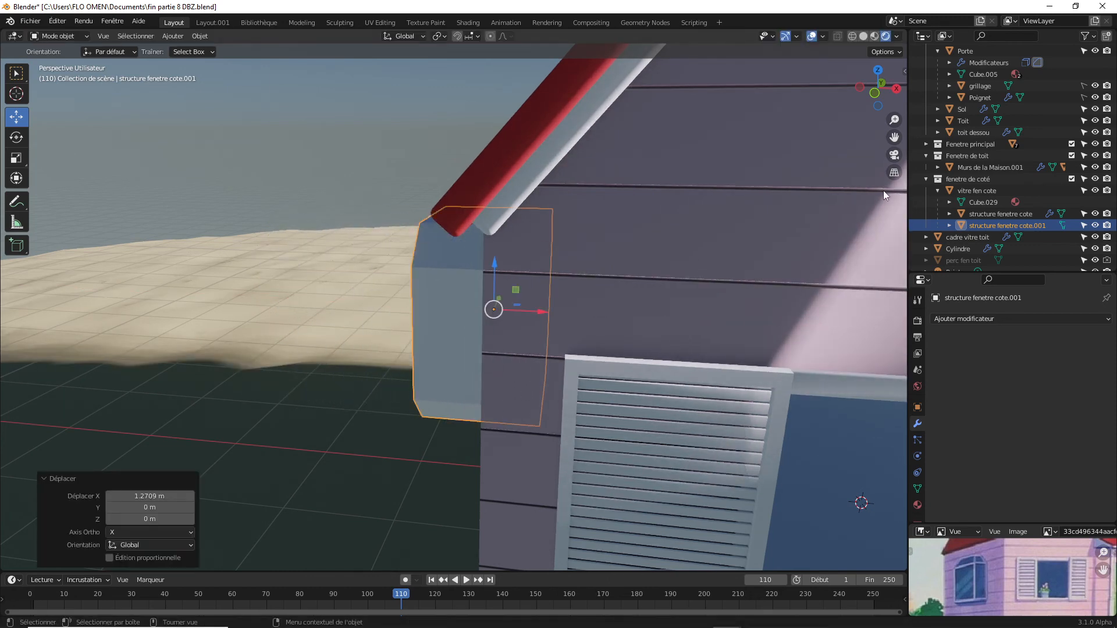
pyautogui.moveTo(888, 93); pyautogui.dragTo(940, 95)
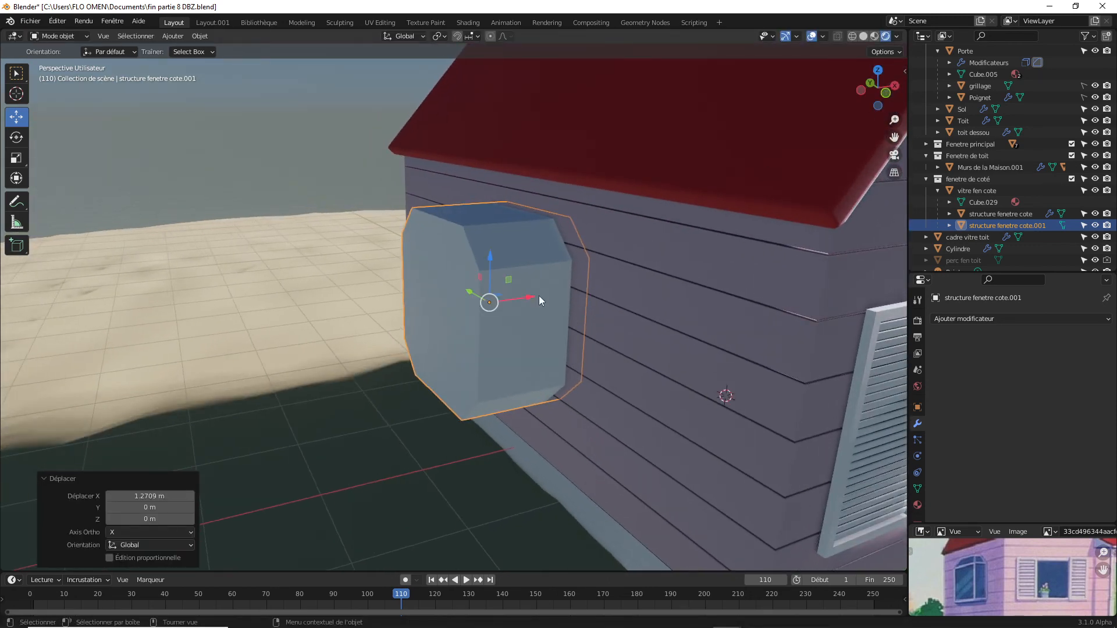
pyautogui.moveTo(530, 295); pyautogui.dragTo(654, 312)
# Add a Booléen modifier in Différence mode to Murs de la Maison, using the closed shape as its object.
pyautogui.click(689, 314)
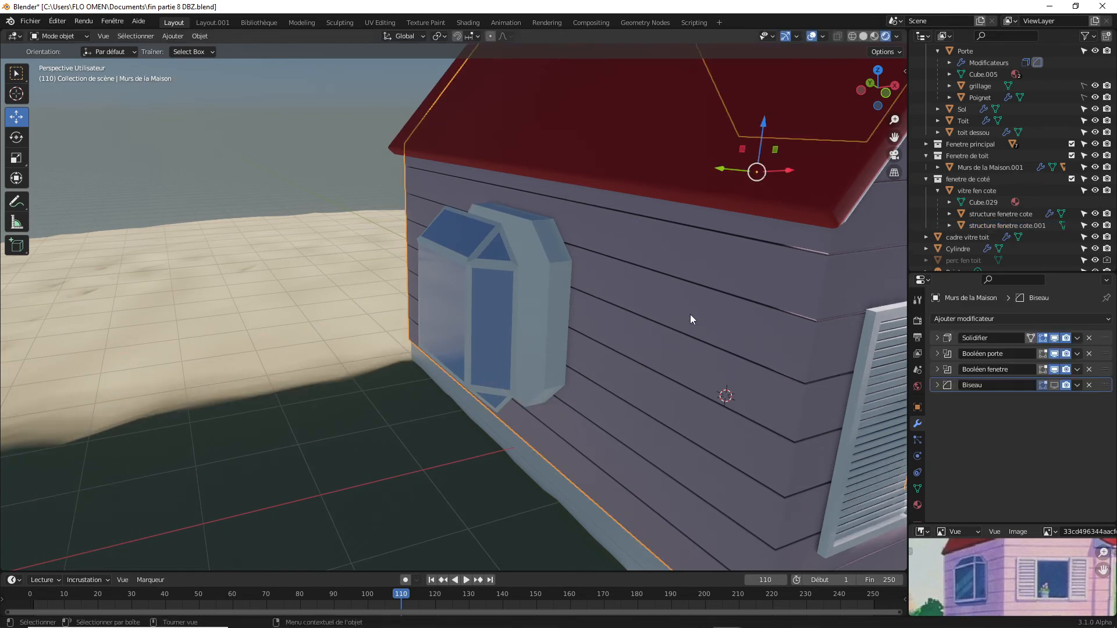
pyautogui.click(984, 319)
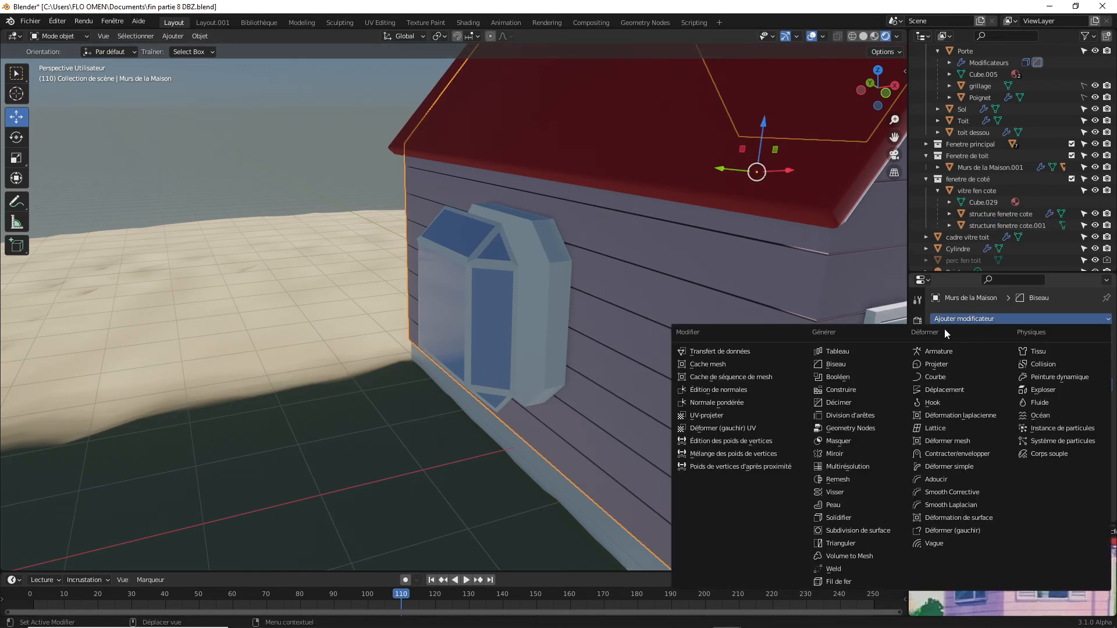
pyautogui.click(841, 377)
pyautogui.click(1087, 448)
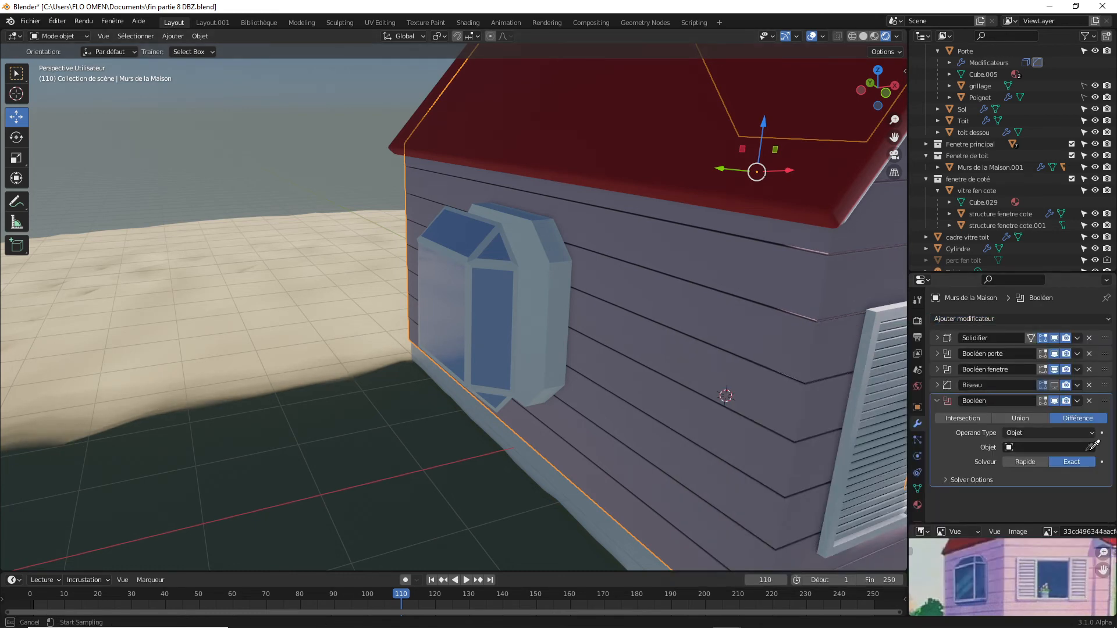
pyautogui.click(547, 286)
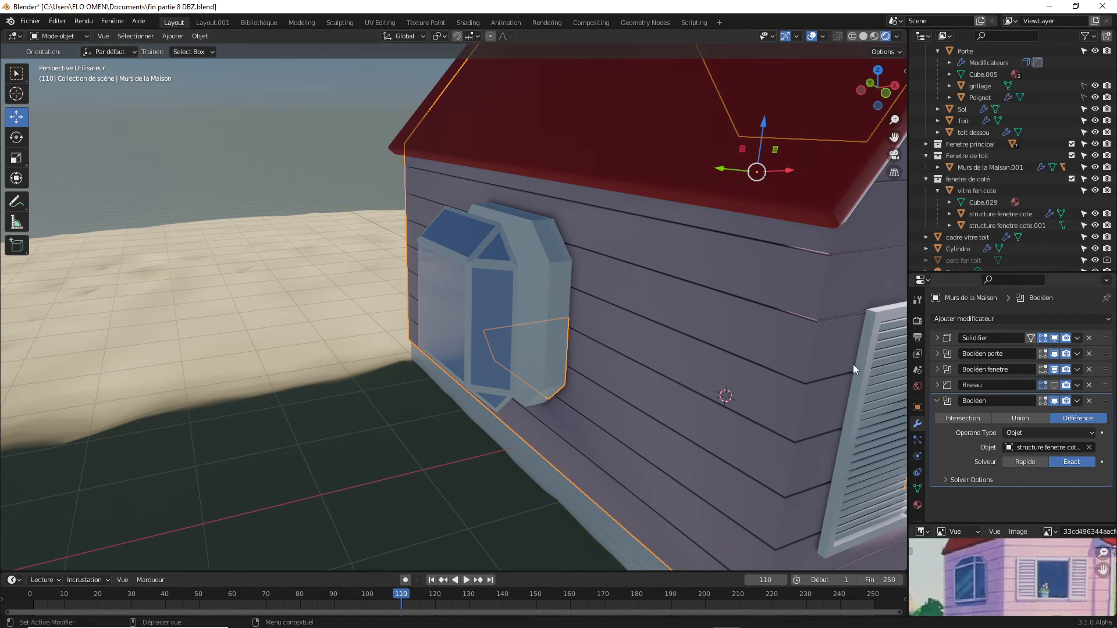
# Rename the cutting shape as perce, hide it in the viewport, and disable it in renders.
pyautogui.click(552, 265)
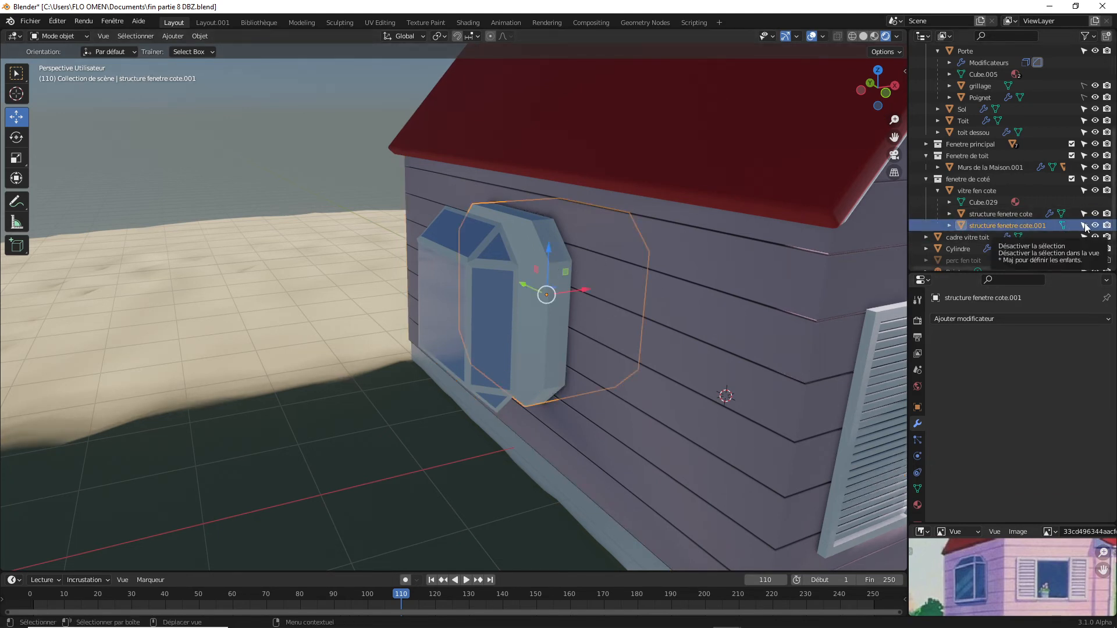
pyautogui.doubleClick(1035, 226)
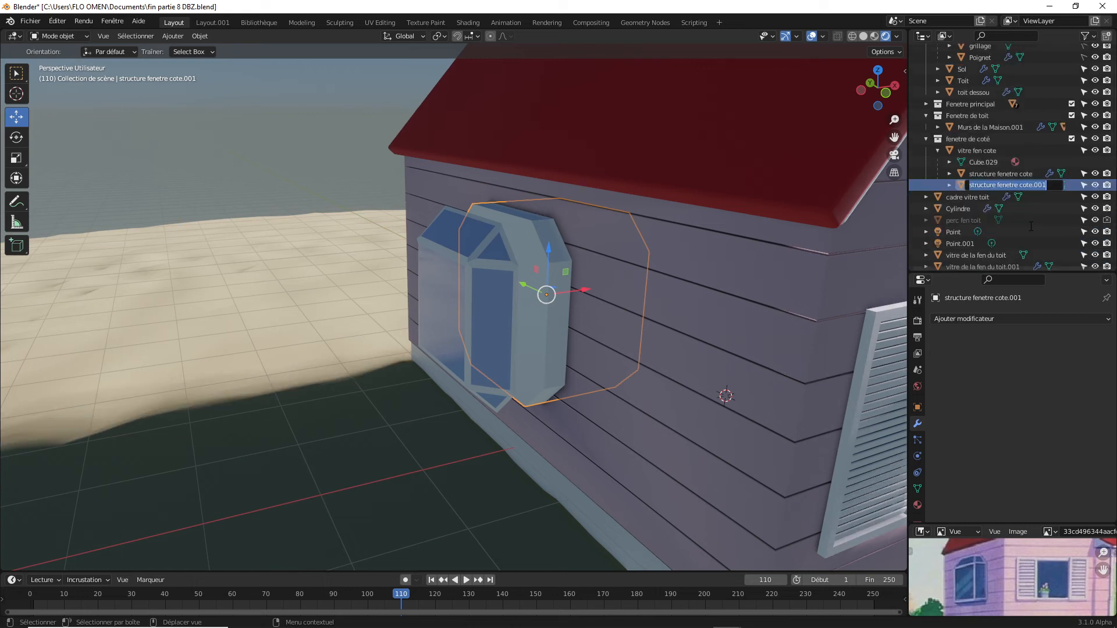
pyautogui.write('perce')
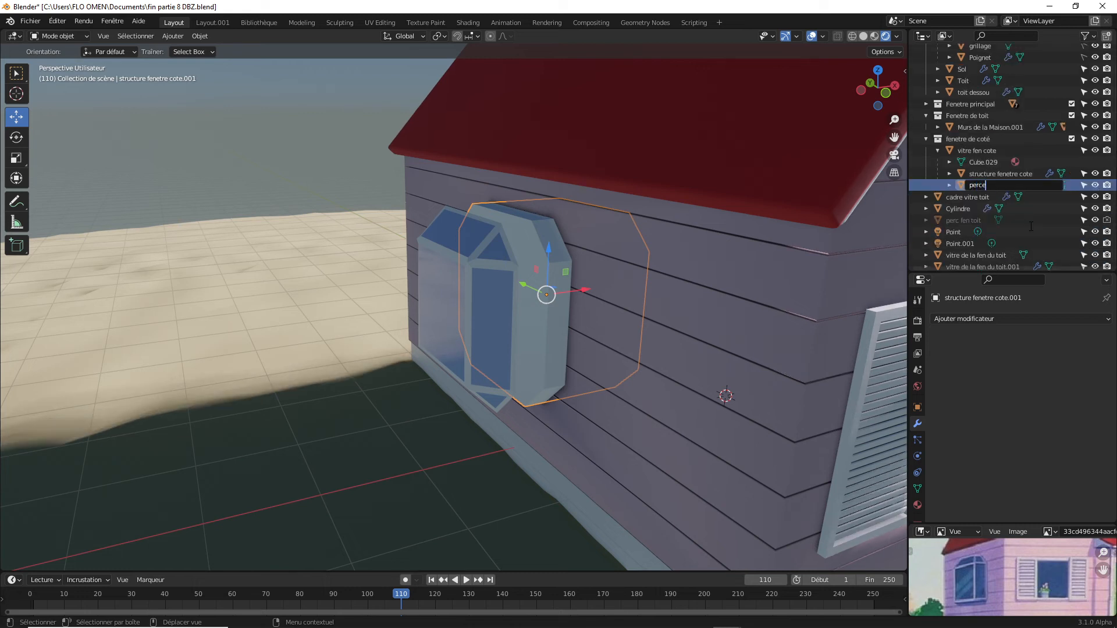
pyautogui.press('Return')
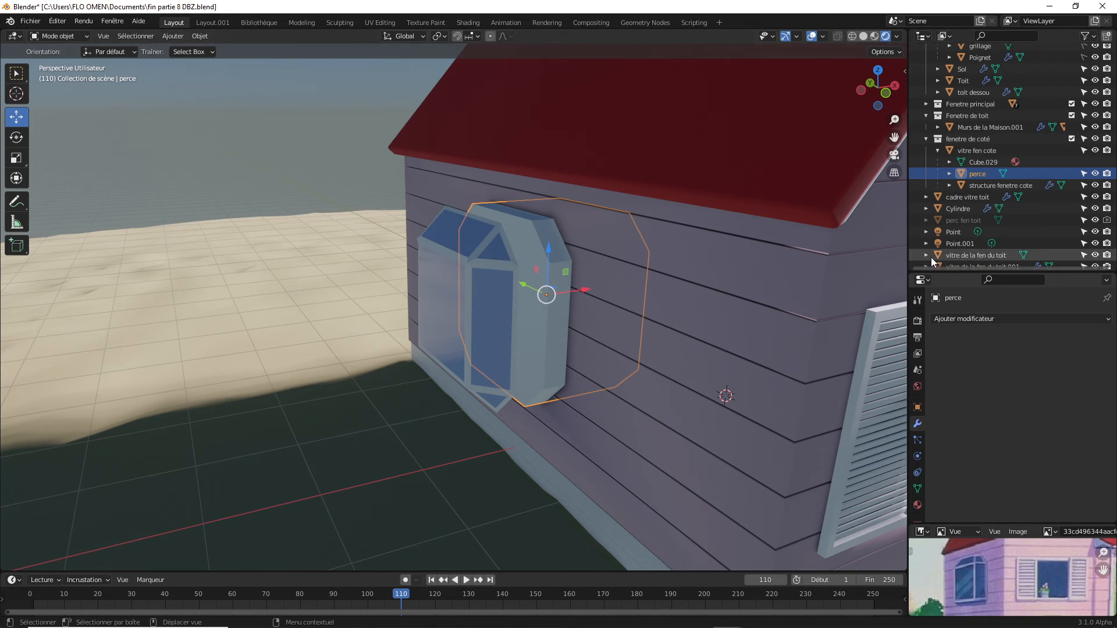
pyautogui.click(1094, 174)
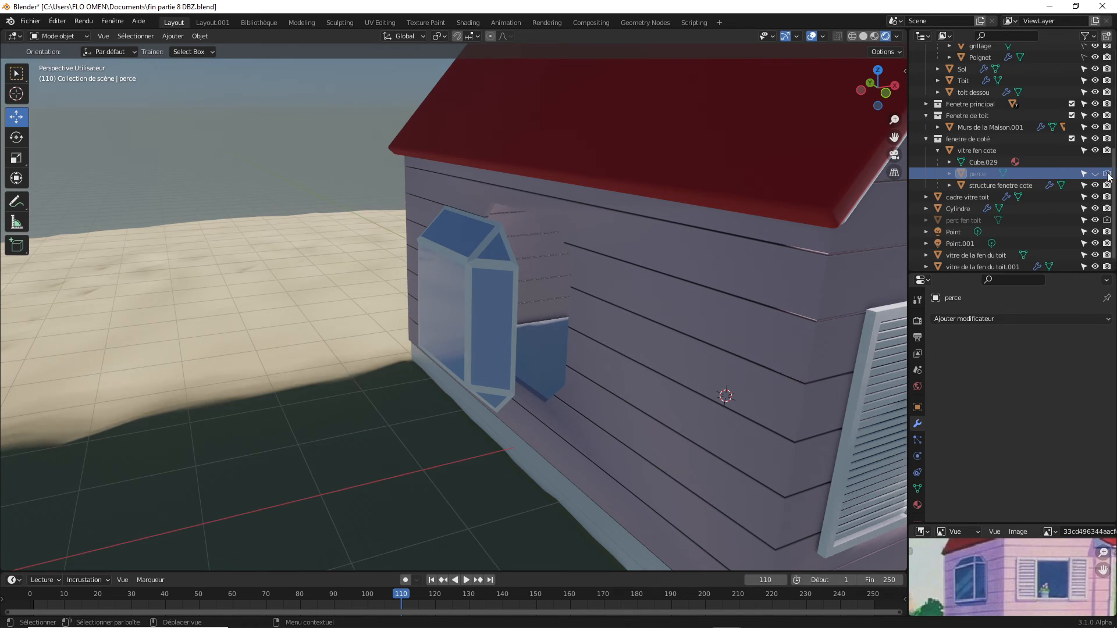
pyautogui.click(1106, 173)
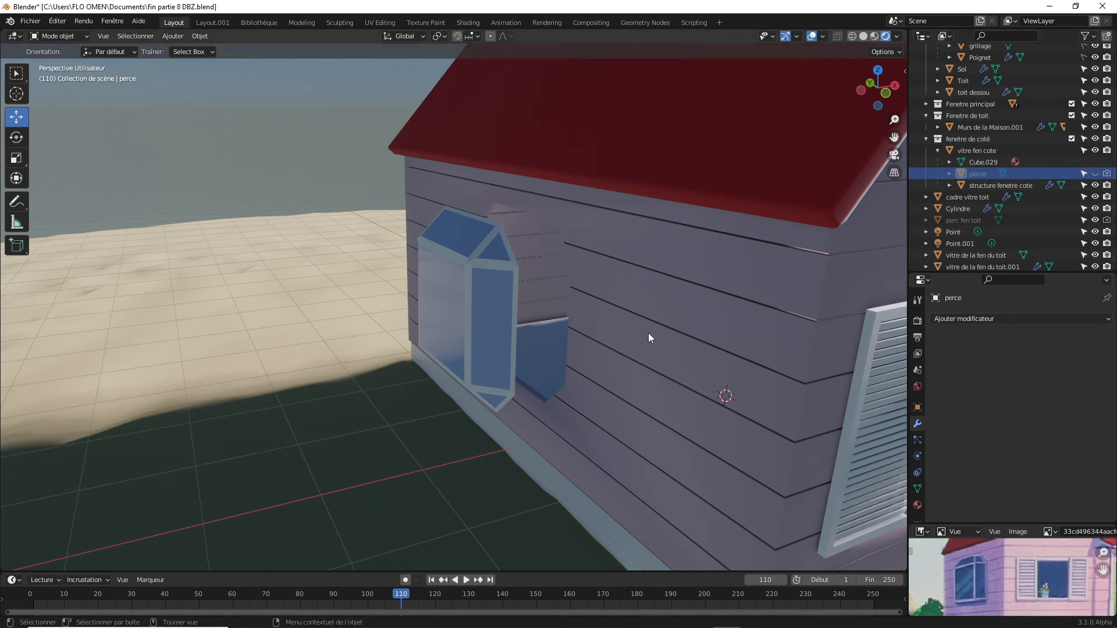
# Select the side window frame and disable viewport selection for structure fenetre cote.
pyautogui.click(496, 324)
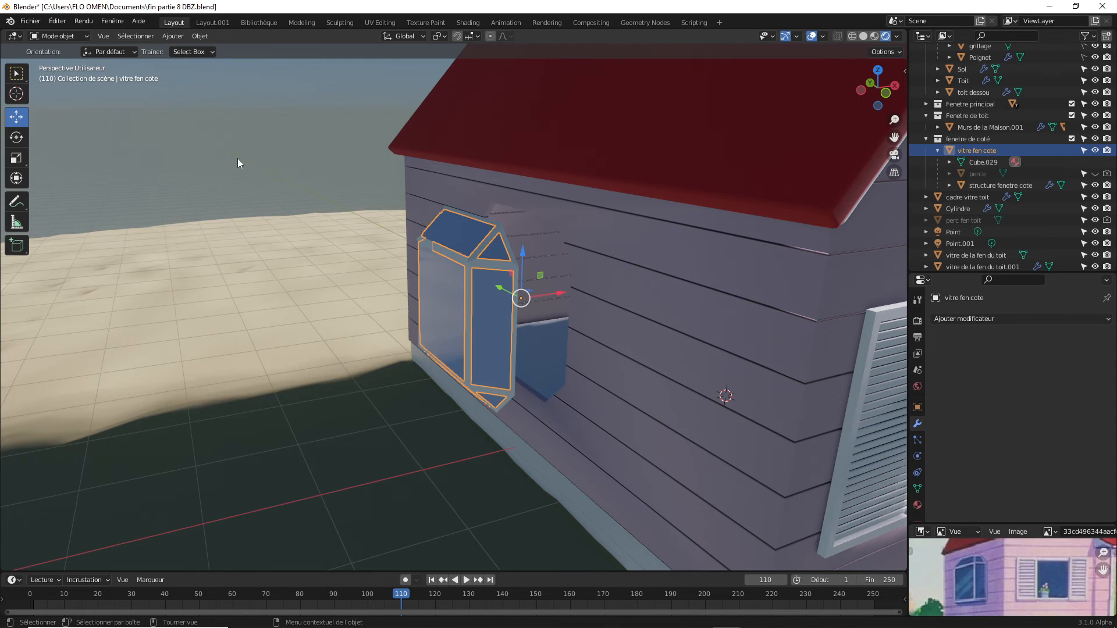
pyautogui.click(237, 163)
pyautogui.click(490, 311)
pyautogui.click(468, 300)
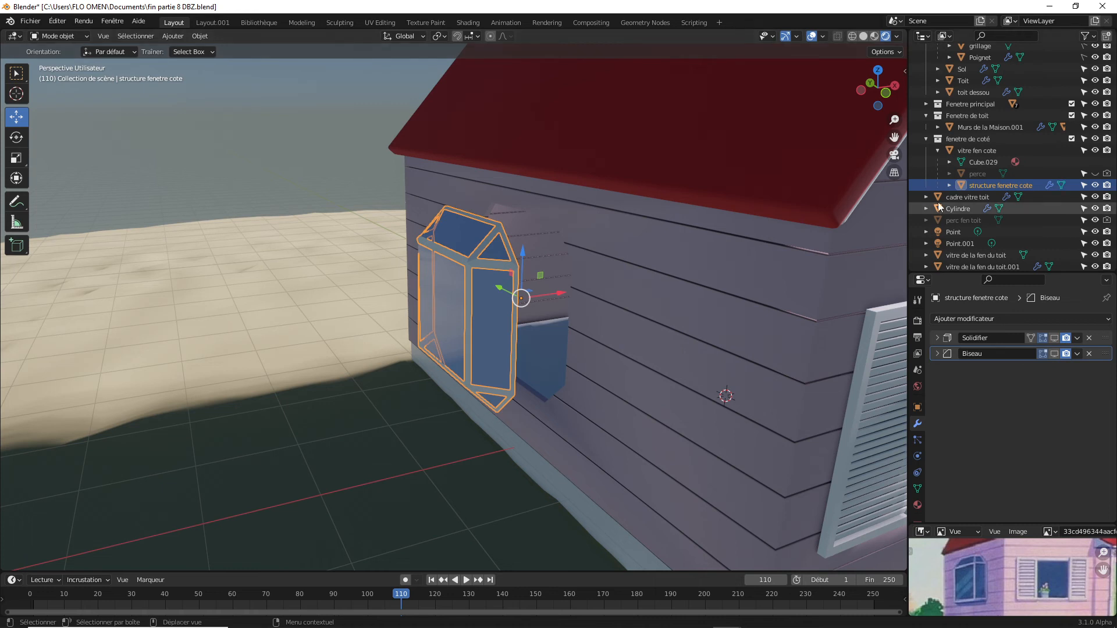
pyautogui.click(1084, 185)
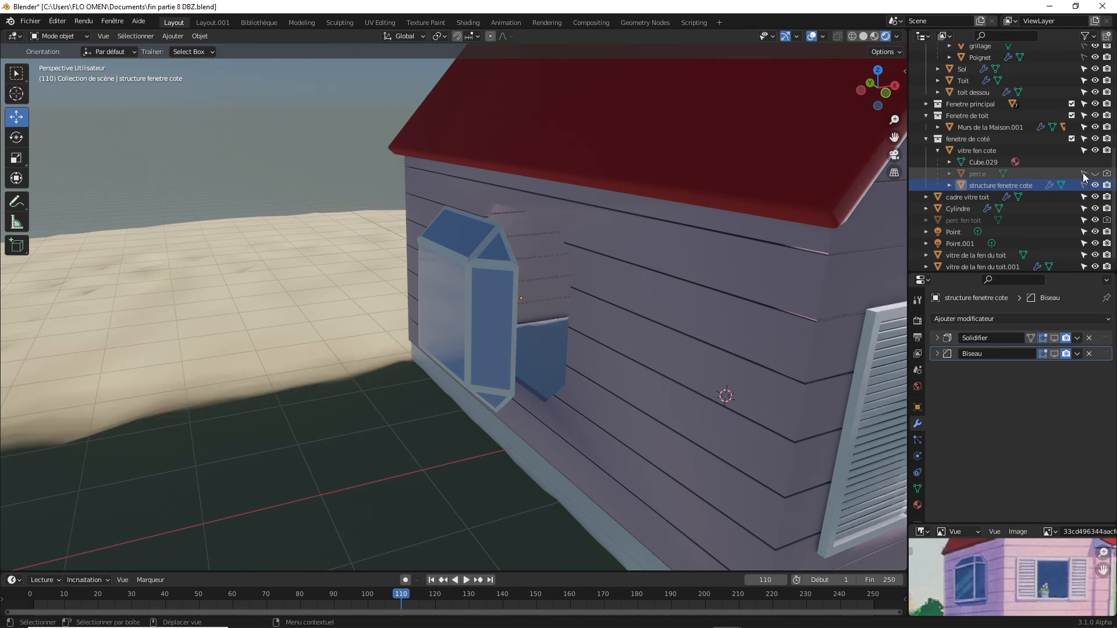
# Select vitre fen cote and move it with its frame slightly outward from the wall along X.
pyautogui.click(969, 150)
pyautogui.moveTo(560, 293)
pyautogui.mouseDown()
pyautogui.moveTo(602, 295)
pyautogui.moveTo(556, 296)
pyautogui.mouseUp()
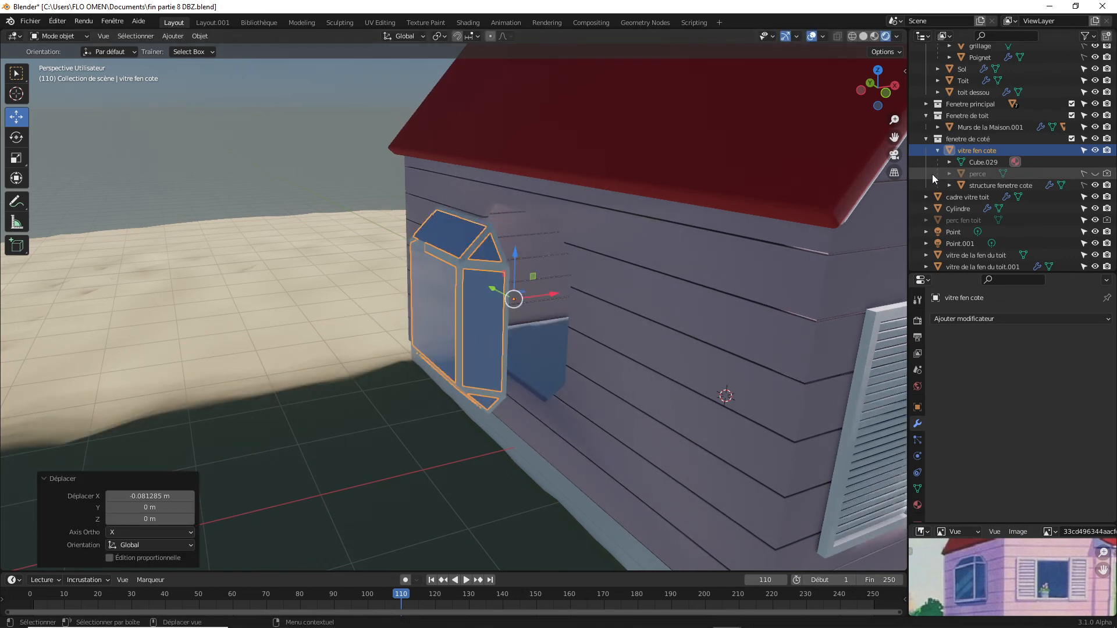
pyautogui.moveTo(550, 299); pyautogui.dragTo(543, 299)
# Show the perce object again and move it out of vitre fen cote into the main Collection.
pyautogui.click(997, 185)
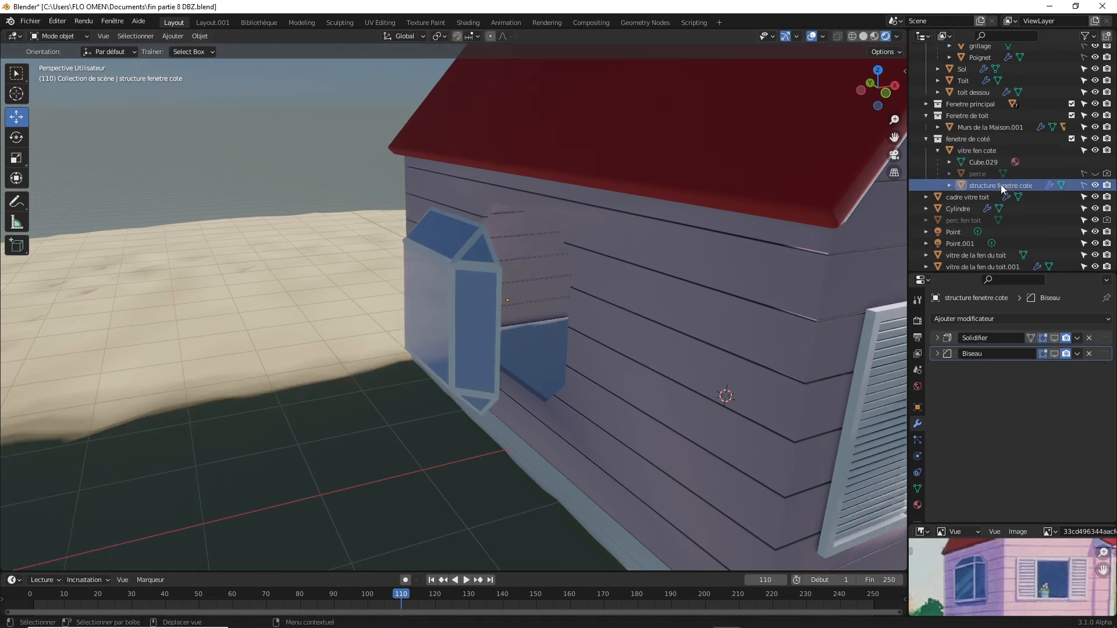
pyautogui.click(976, 173)
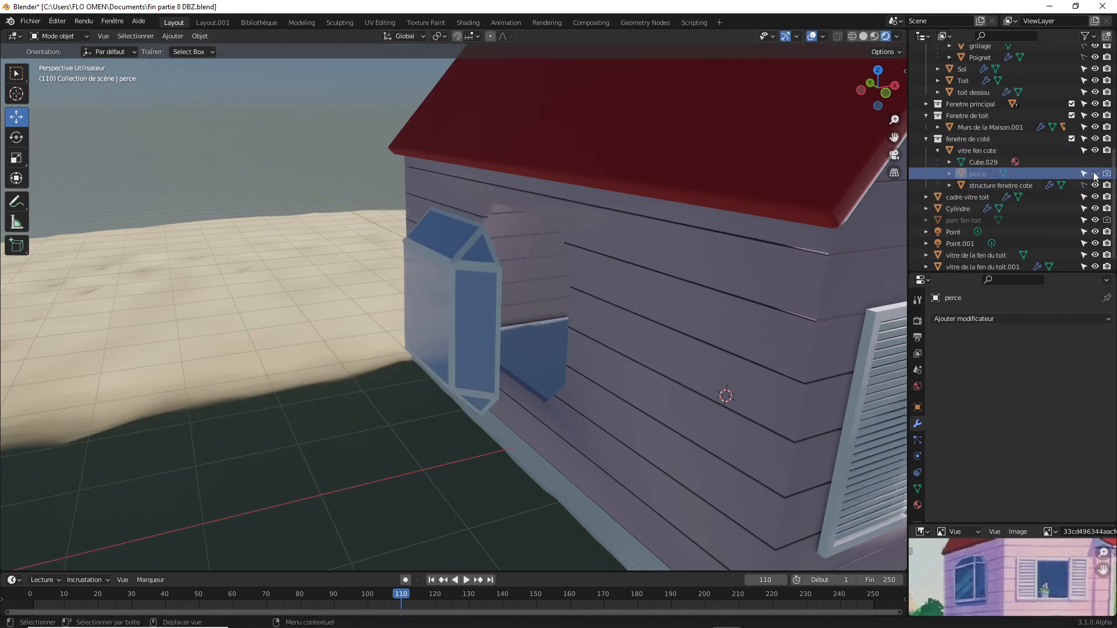
pyautogui.hotkey('alt', 'h')
pyautogui.click(1083, 185)
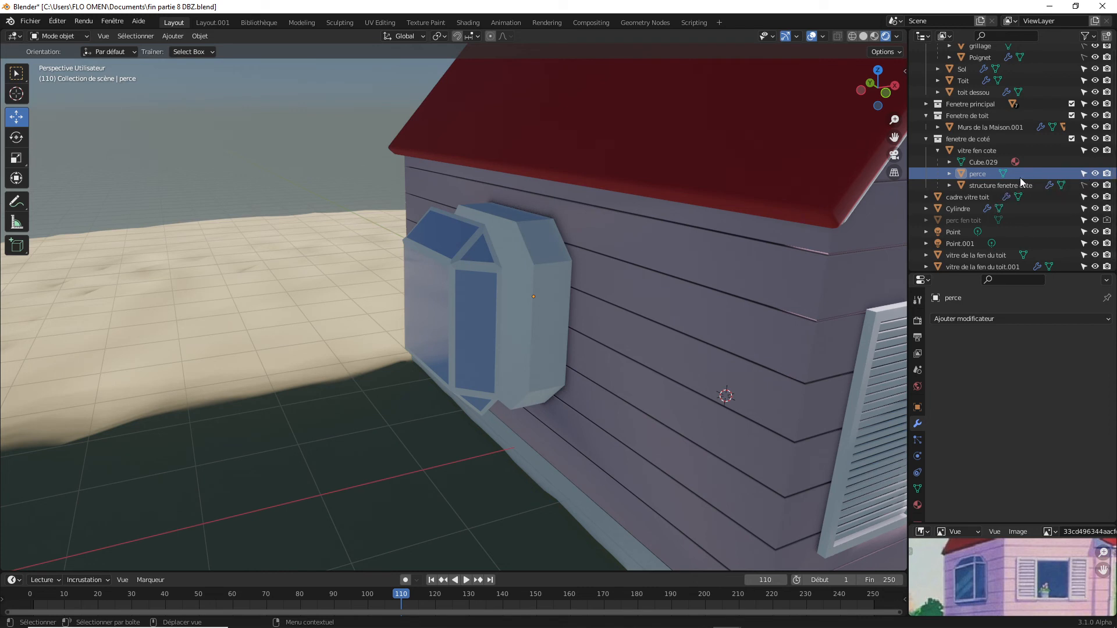
pyautogui.click(980, 173)
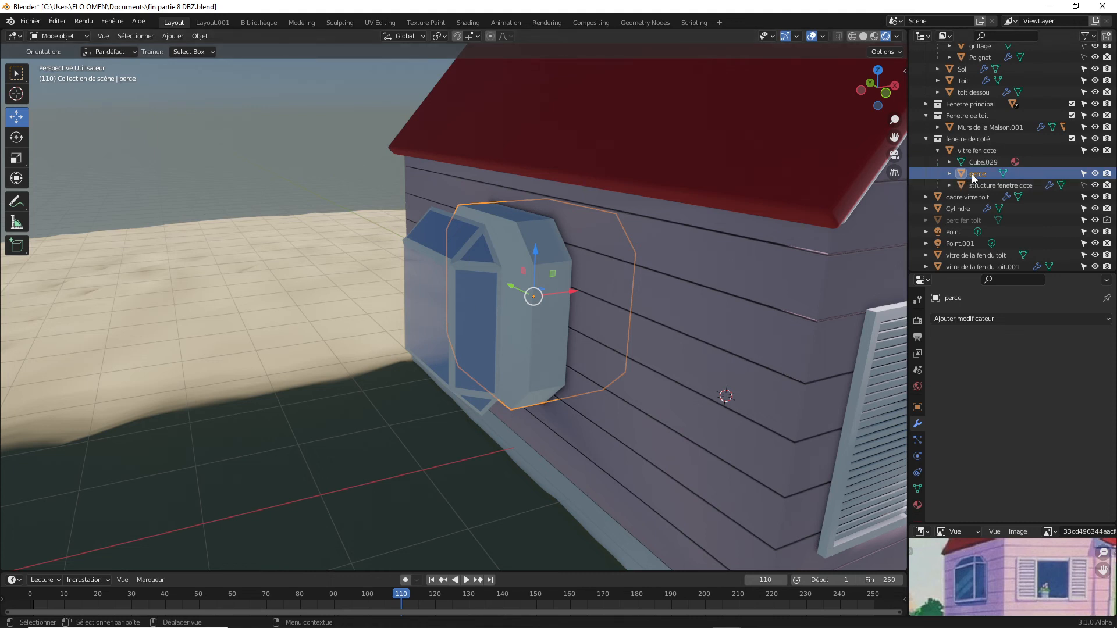
pyautogui.moveTo(972, 175); pyautogui.dragTo(955, 62)
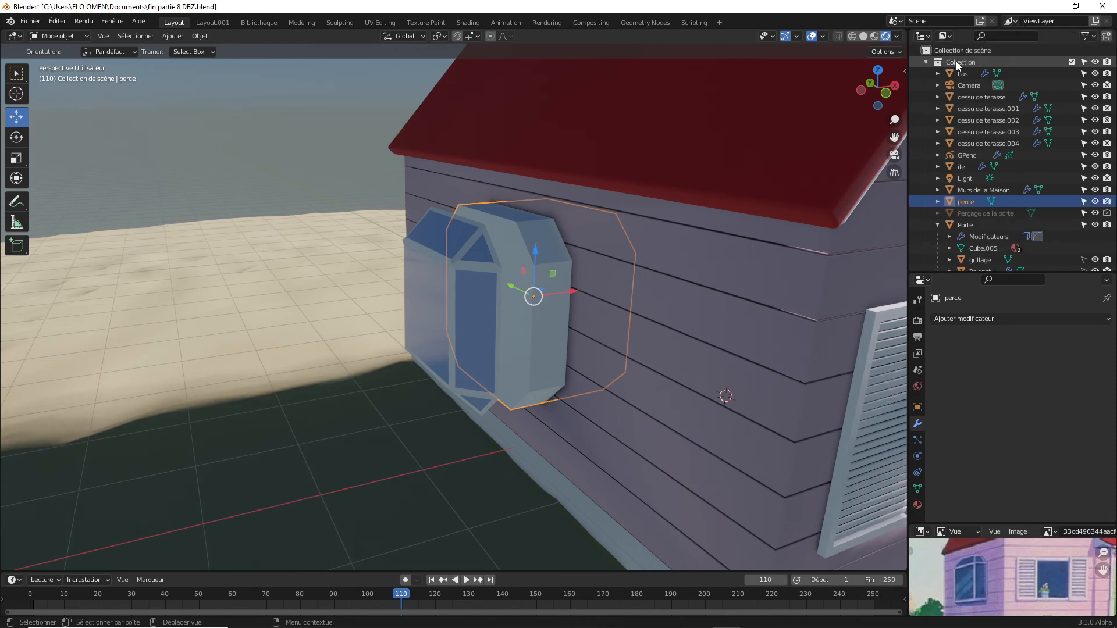
# Rename the perce object as perce fen cote, disable its viewport selection and hide it in the viewport.
pyautogui.doubleClick(969, 200)
pyautogui.scroll(-2, 984, 174)
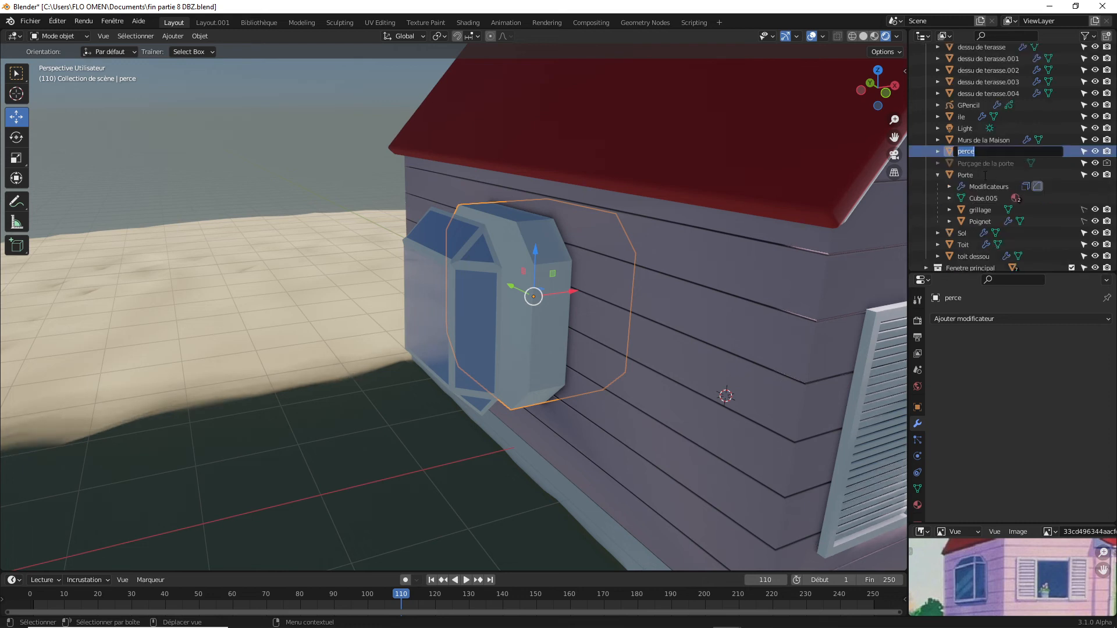
pyautogui.click(984, 153)
pyautogui.press('Return')
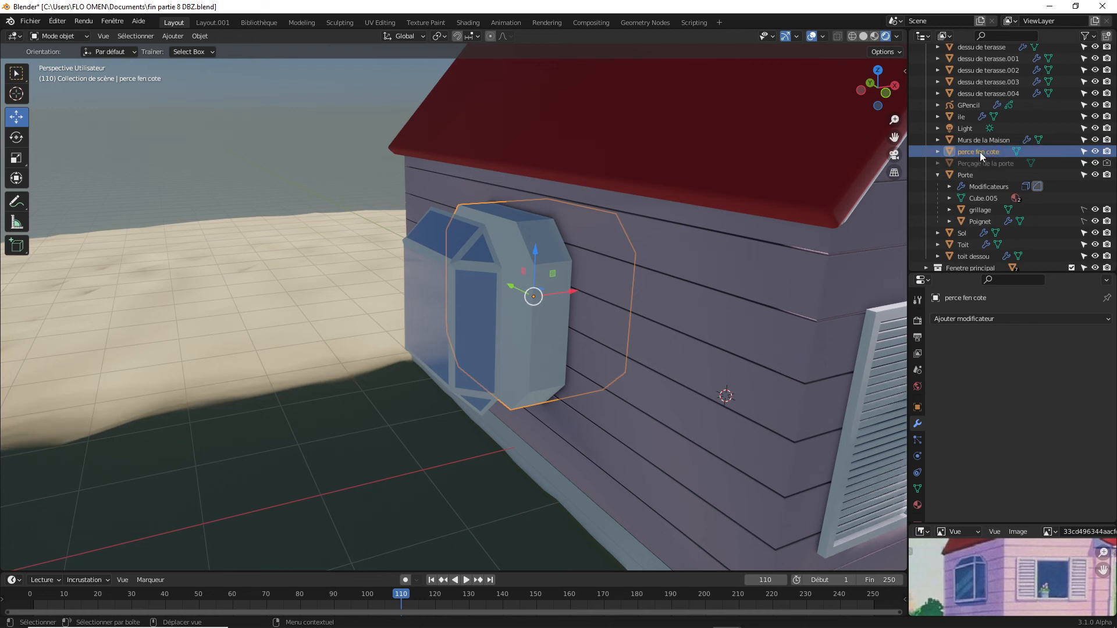
pyautogui.click(1083, 153)
pyautogui.click(1094, 152)
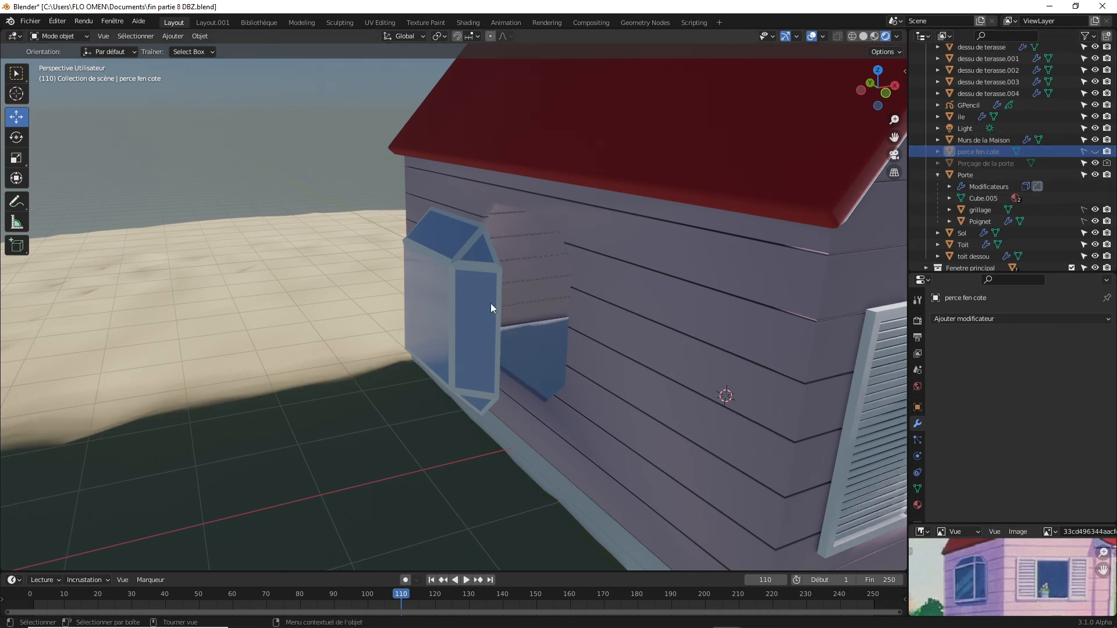
# Select the side window glass vitre fen cote and nudge it about -0.007 m along X.
pyautogui.click(437, 304)
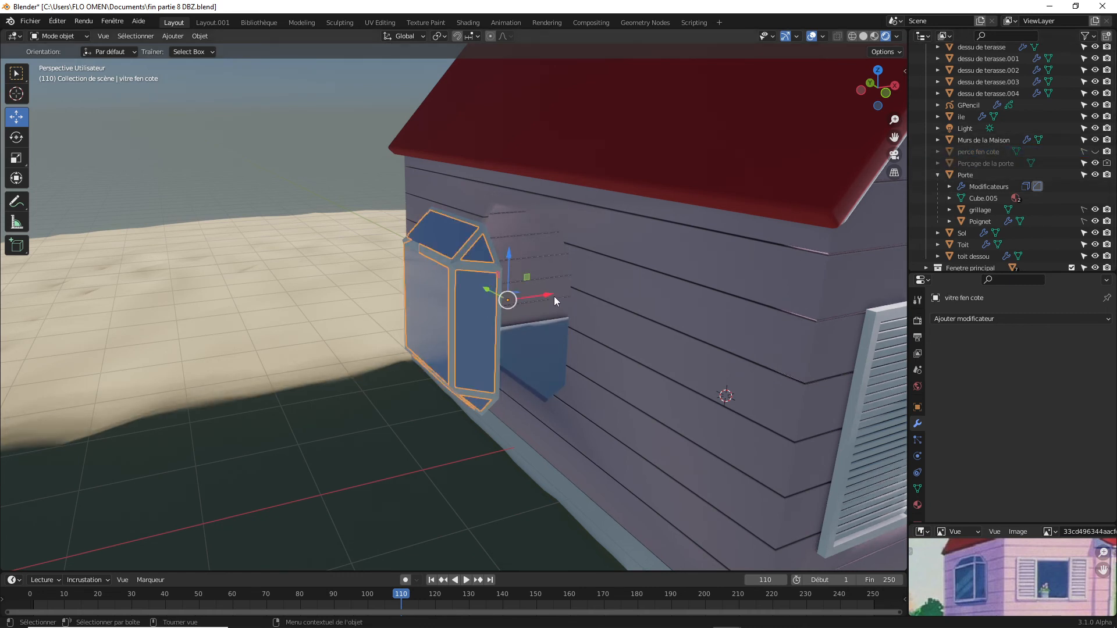
pyautogui.moveTo(548, 295)
pyautogui.mouseDown()
pyautogui.moveTo(595, 289)
pyautogui.moveTo(548, 296)
pyautogui.mouseUp()
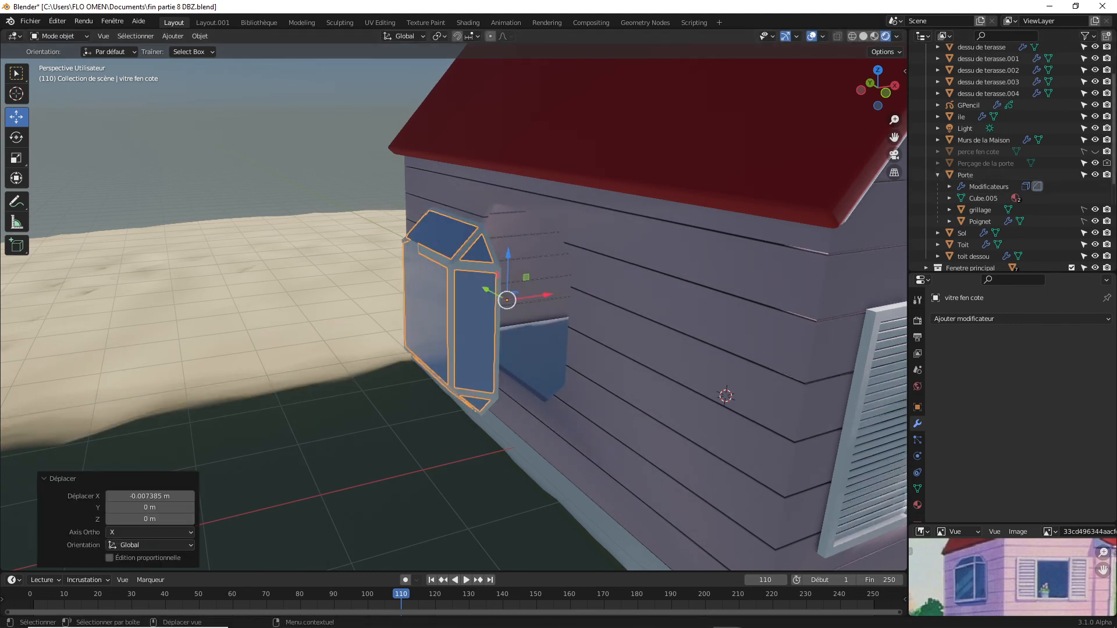
pyautogui.click(434, 309)
pyautogui.click(432, 309)
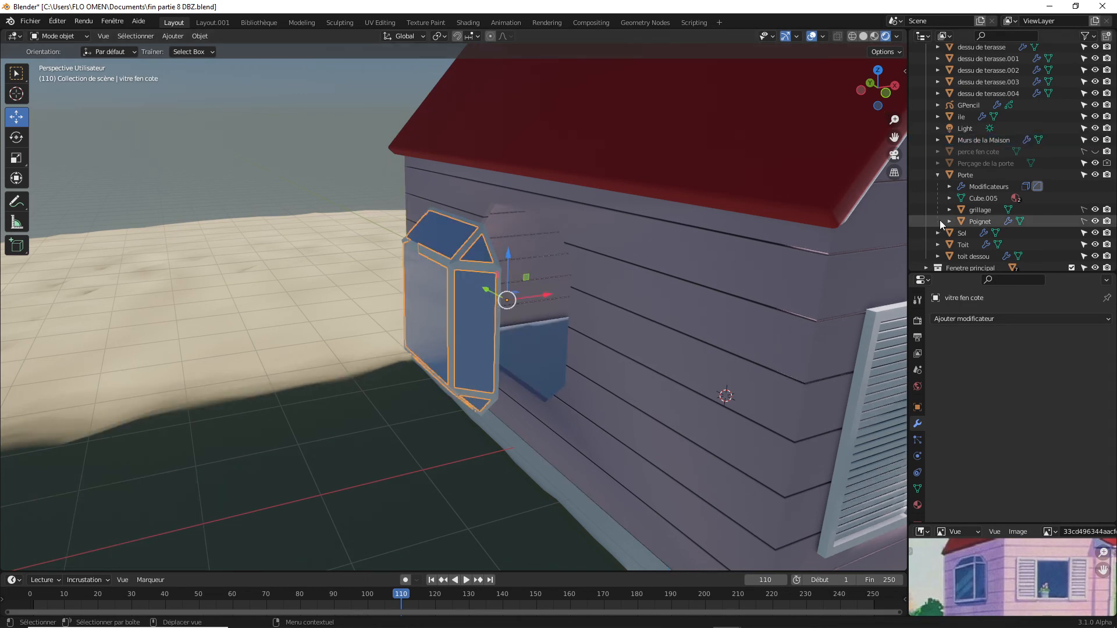
pyautogui.scroll(-7, 1014, 201)
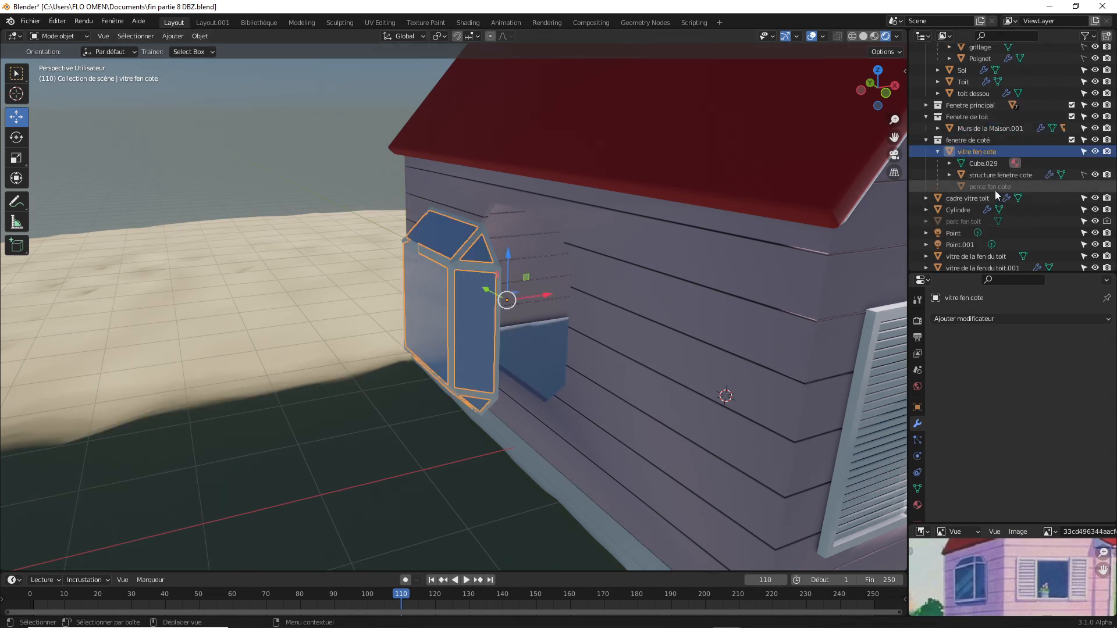
pyautogui.click(992, 187)
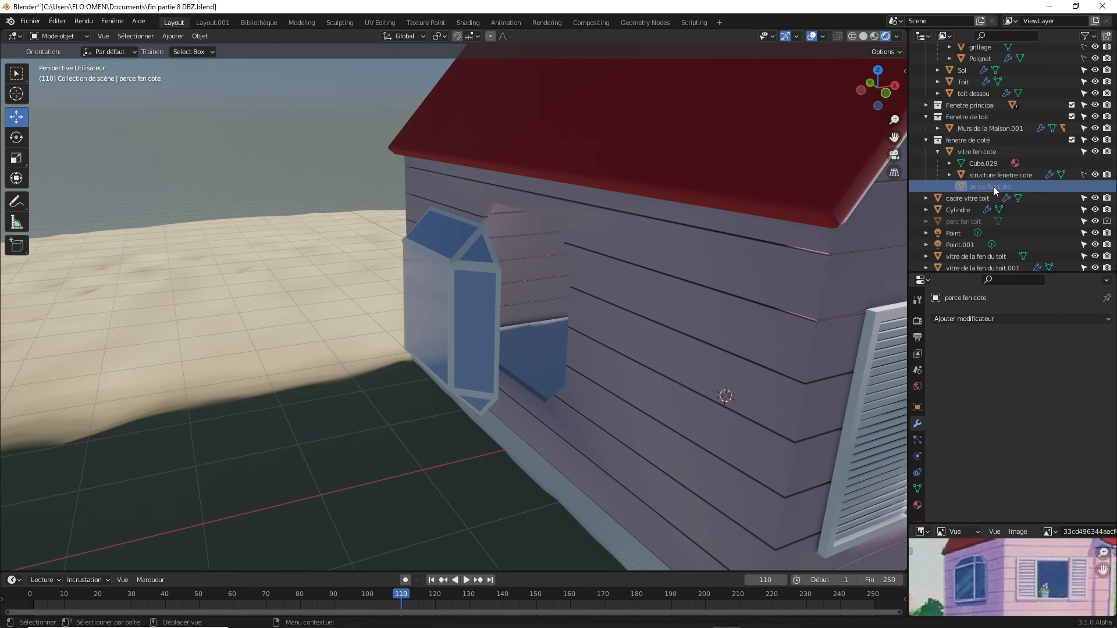
pyautogui.rightClick(993, 186)
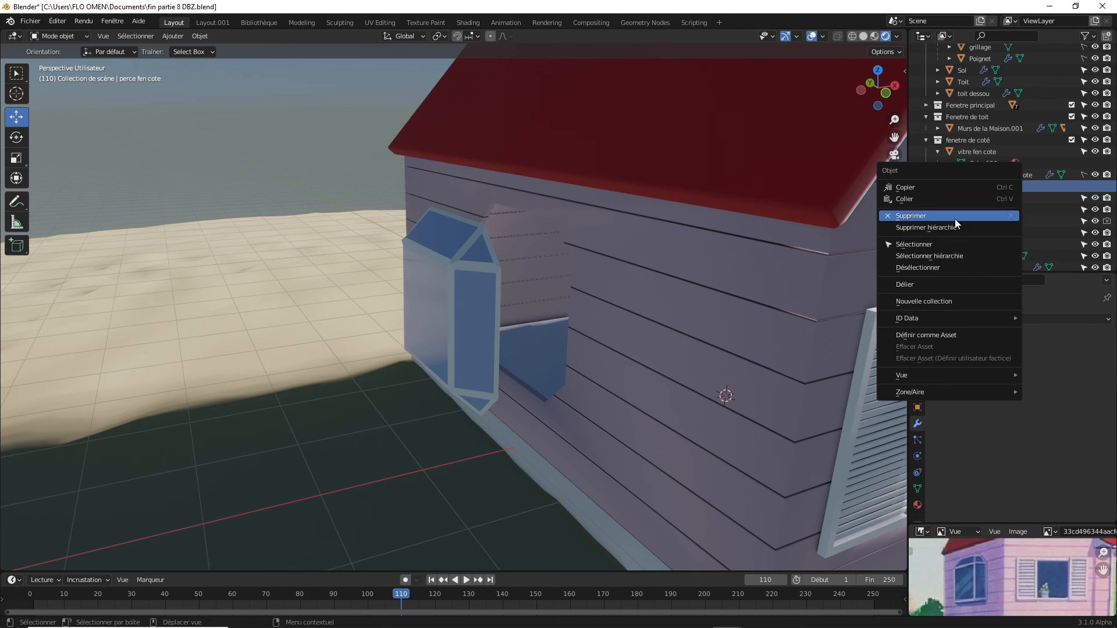
pyautogui.click(980, 244)
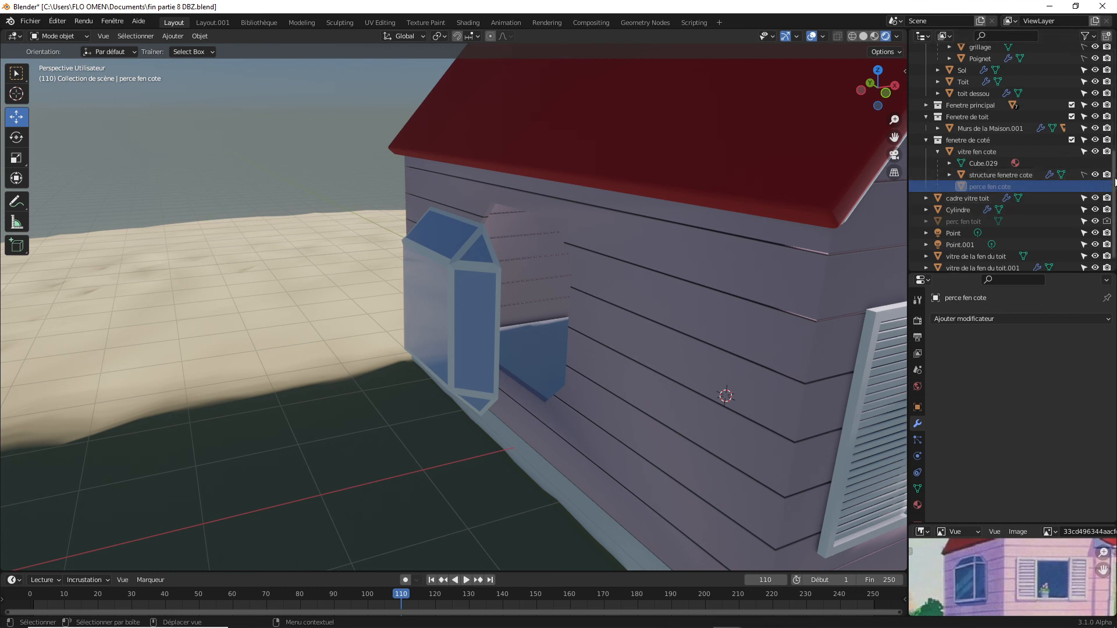
# Make perce fen cote selectable and visible again, and move vitre fen cote about 0.16 m along X toward the wall.
pyautogui.moveTo(1114, 182); pyautogui.dragTo(1115, 131)
pyautogui.click(1083, 138)
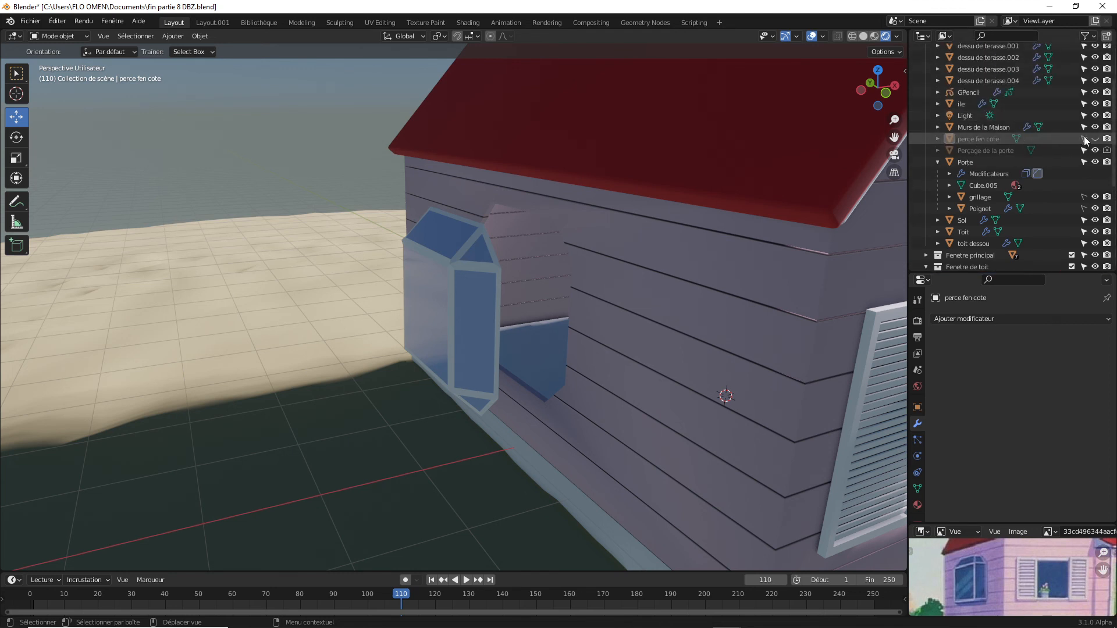
pyautogui.click(1095, 138)
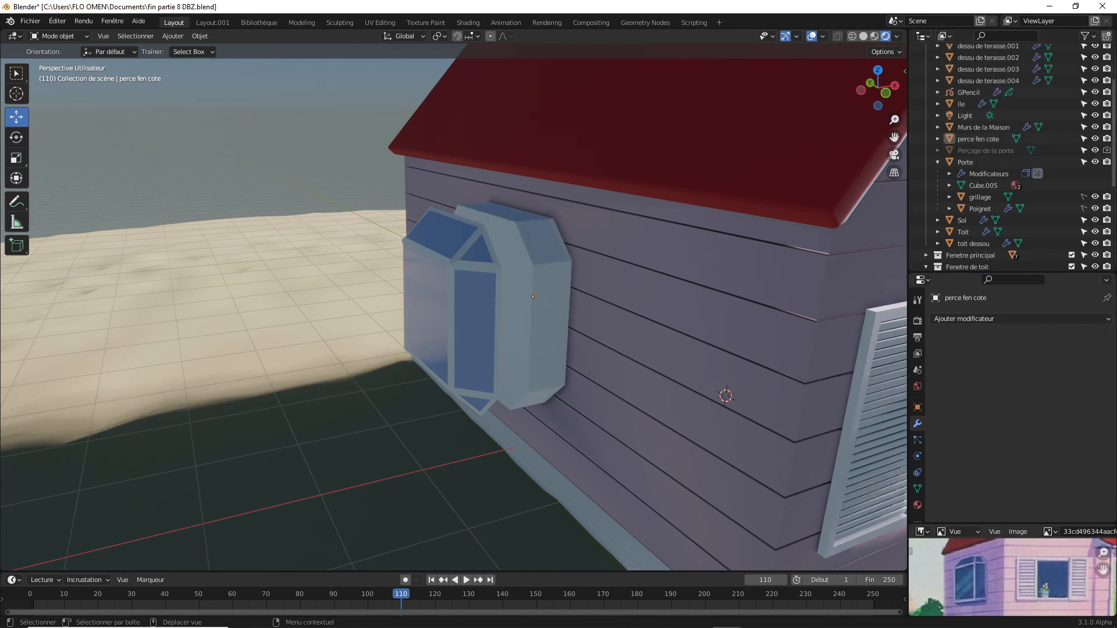
pyautogui.click(440, 297)
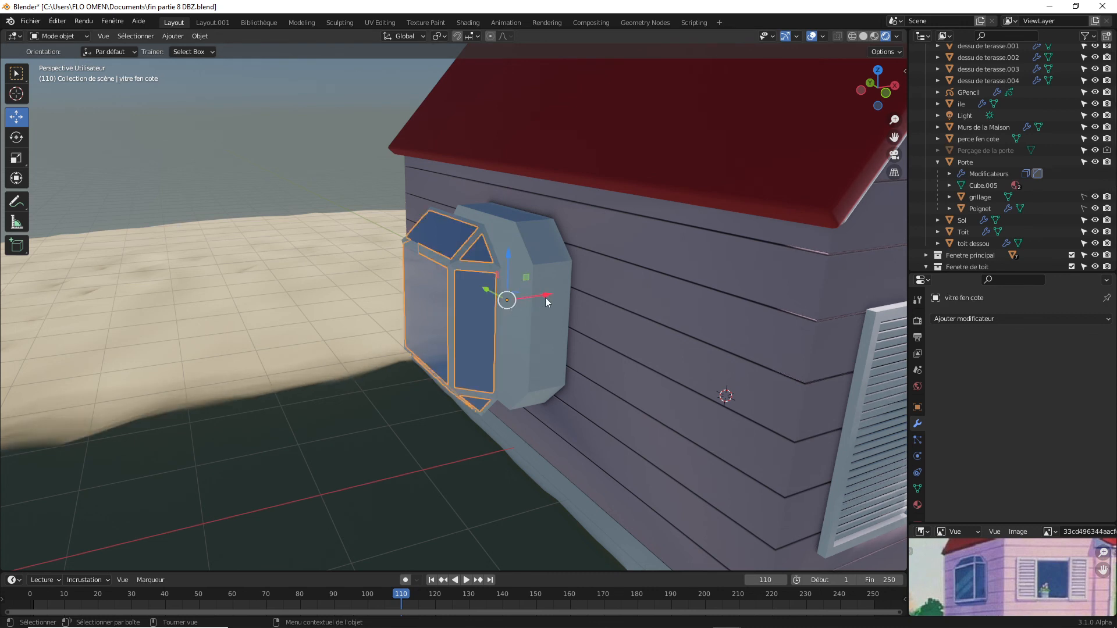
pyautogui.moveTo(545, 298); pyautogui.dragTo(564, 292)
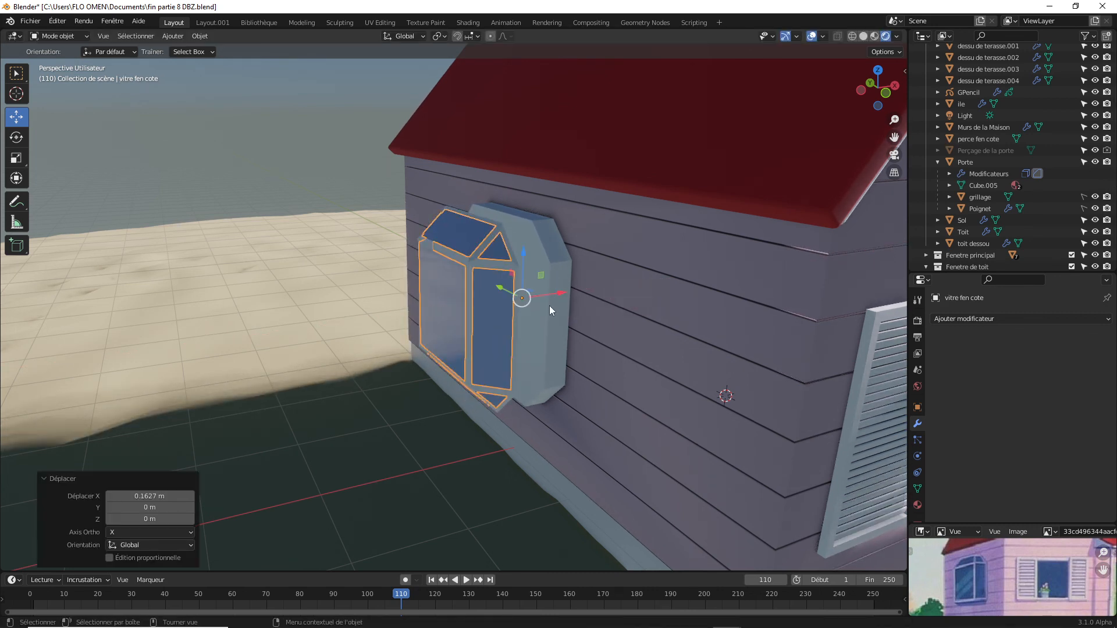
# Move perce fen cote about -0.93 m along X, and disable its selection, viewport visibility and rendering.
pyautogui.click(549, 315)
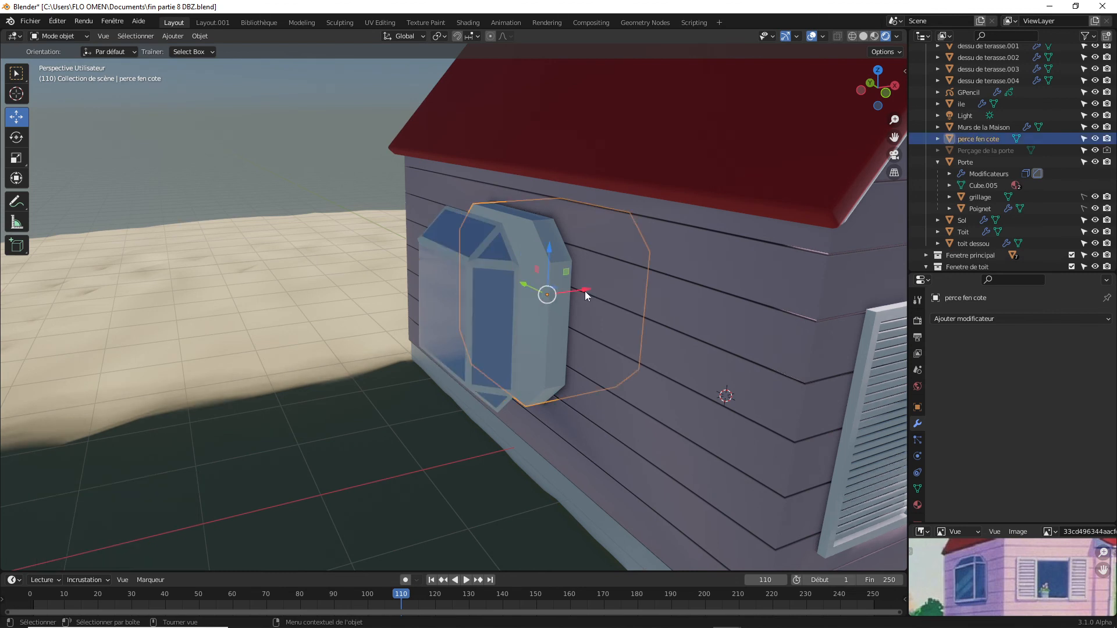
pyautogui.moveTo(585, 294); pyautogui.dragTo(497, 300)
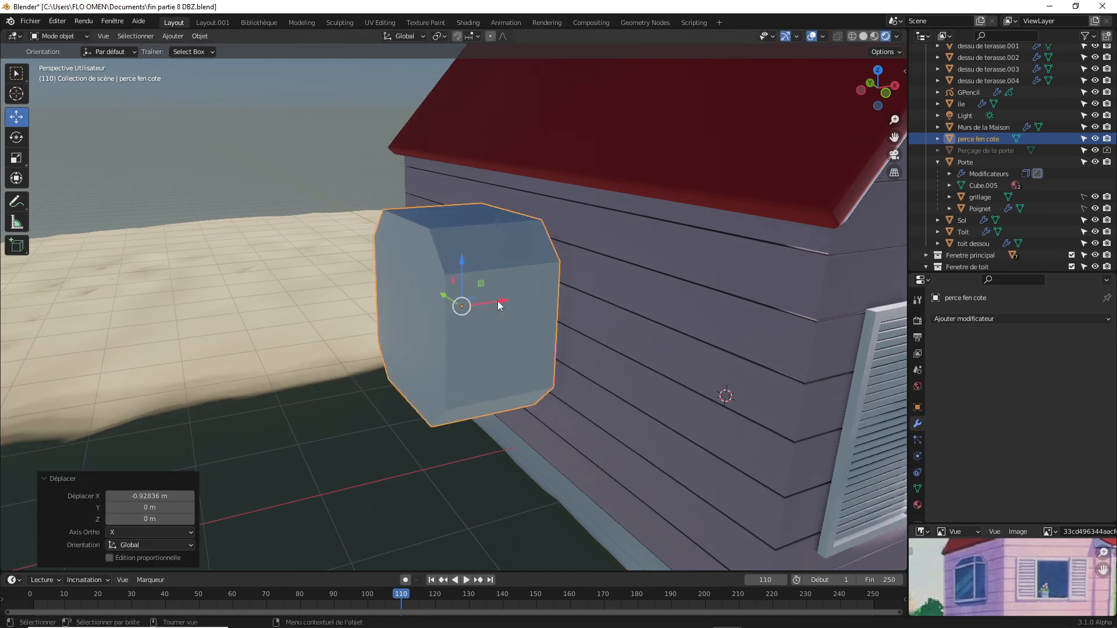
pyautogui.click(1095, 138)
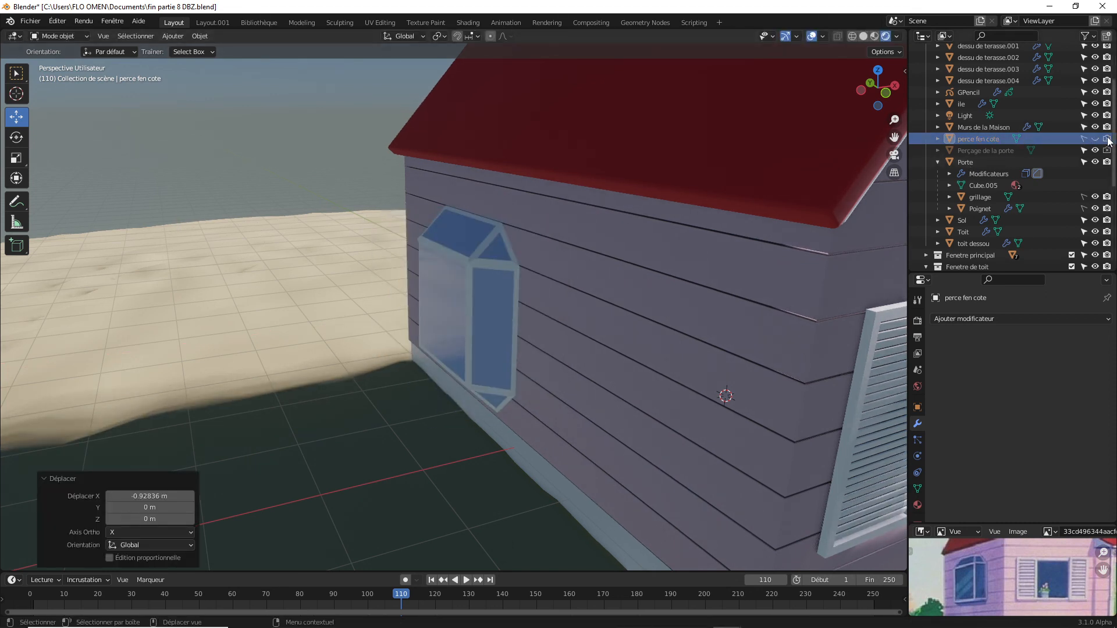
# Move vitre fen cote about 0.5 m along X into the side wall and deselect it.
pyautogui.click(450, 315)
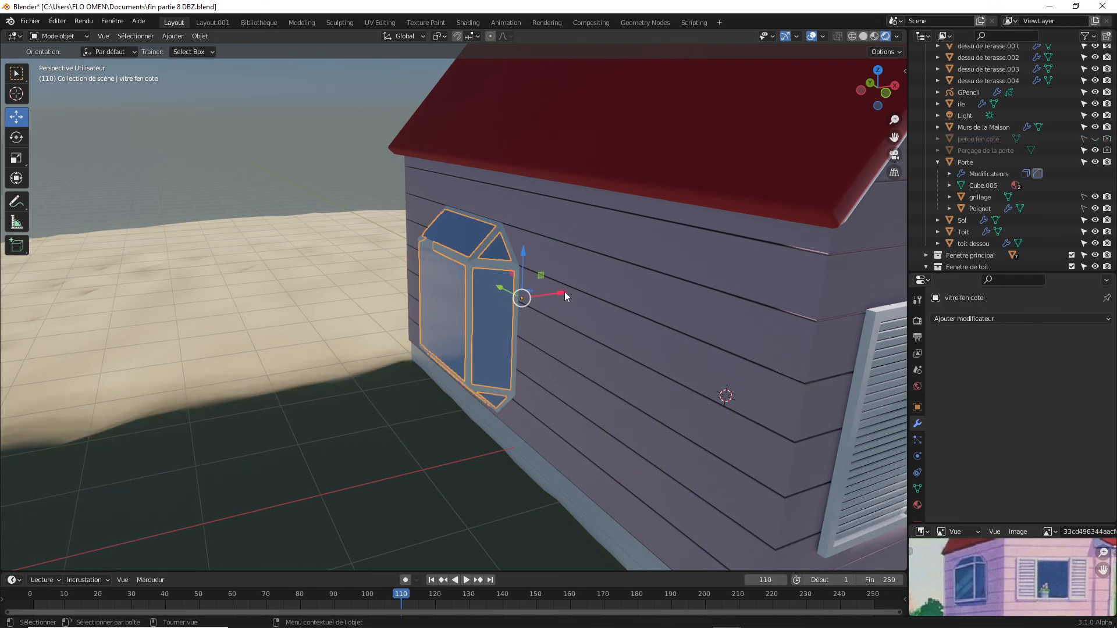
pyautogui.moveTo(564, 291); pyautogui.dragTo(609, 288)
pyautogui.moveTo(893, 118); pyautogui.dragTo(713, 103)
pyautogui.press('KP_0')
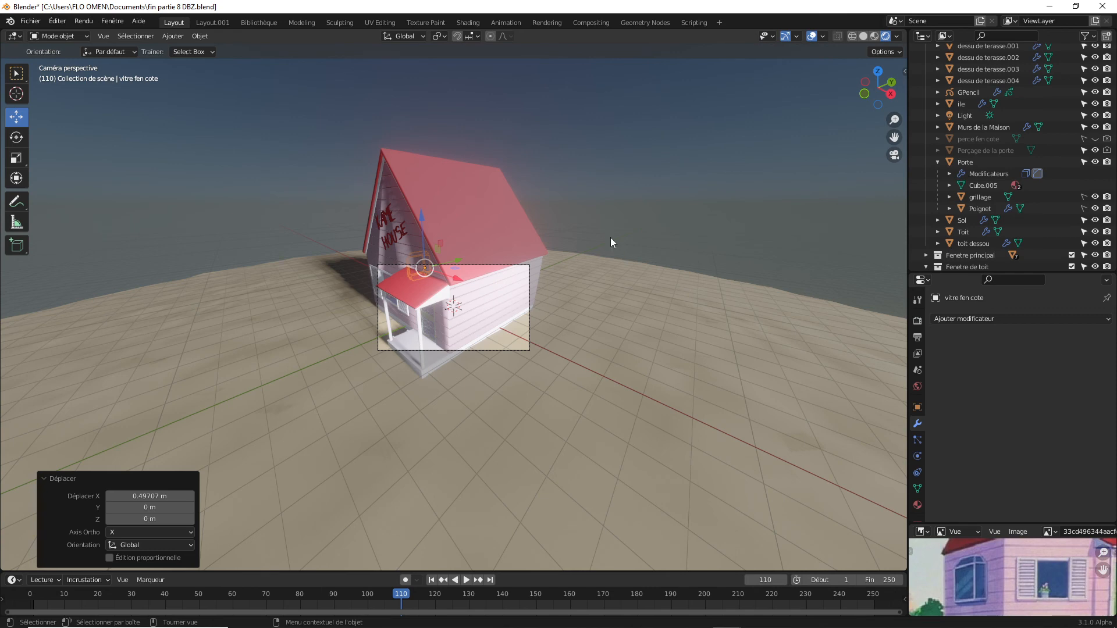
pyautogui.moveTo(895, 119); pyautogui.dragTo(895, 118)
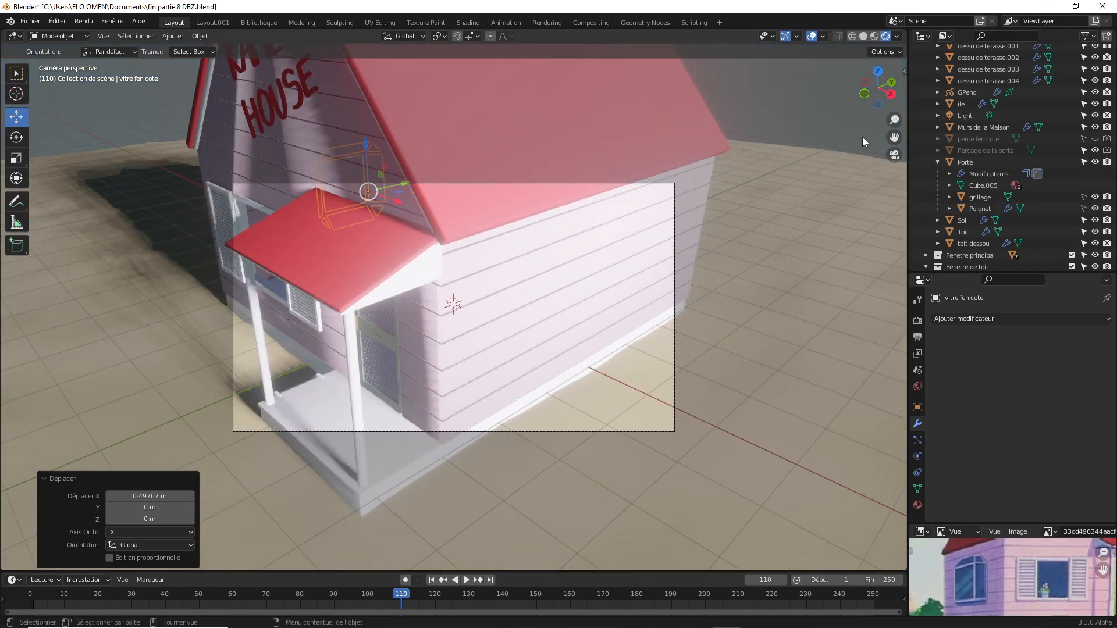
pyautogui.press('KP_Decimal')
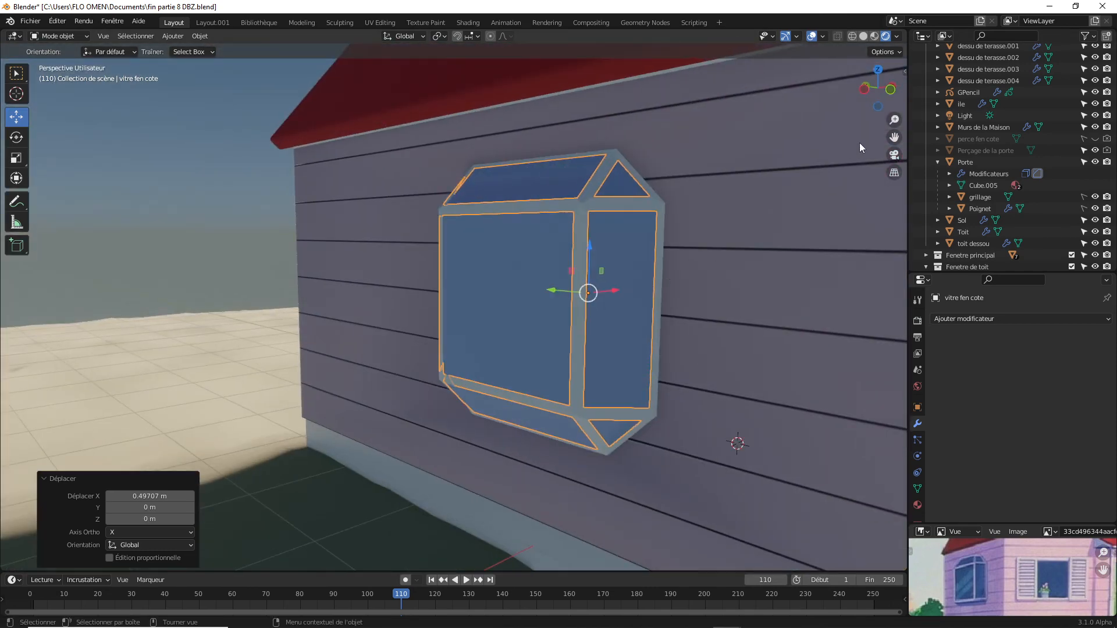
pyautogui.hotkey('alt', 'a')
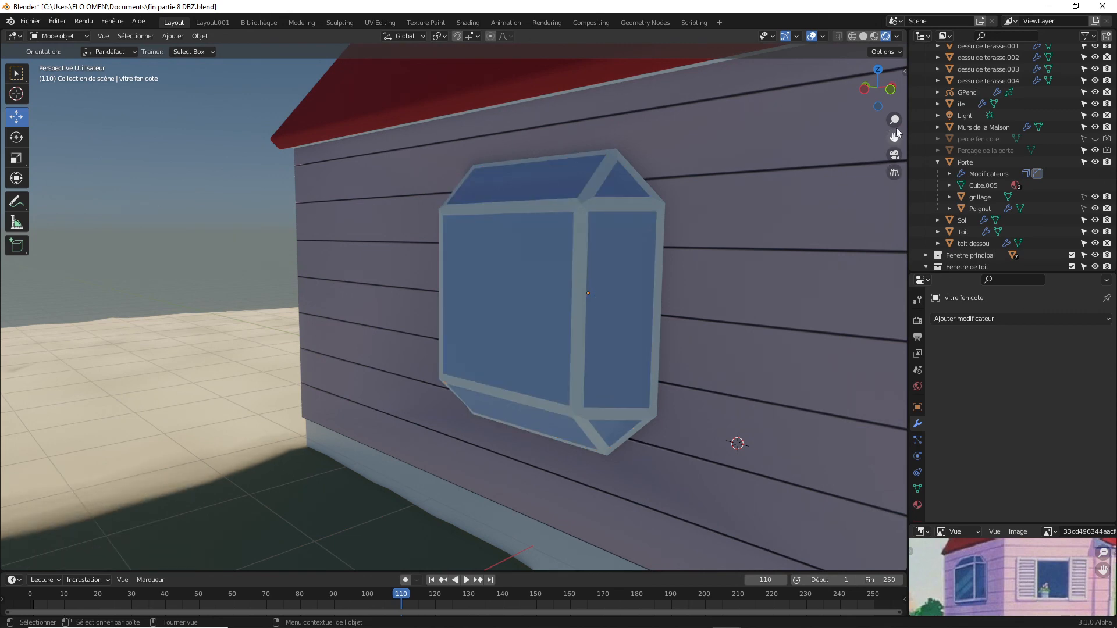
# Shift vitre fen cote about -0.008 m along X to fine-tune its fit in the wall, and deselect it.
pyautogui.moveTo(894, 119); pyautogui.dragTo(683, 168)
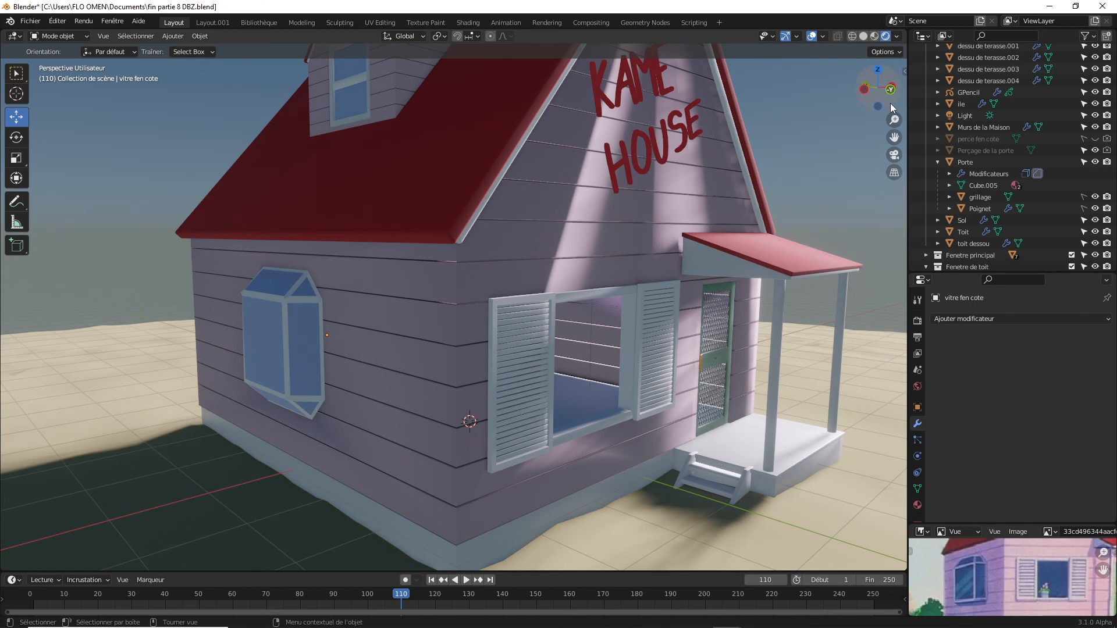
pyautogui.moveTo(890, 103); pyautogui.dragTo(868, 91)
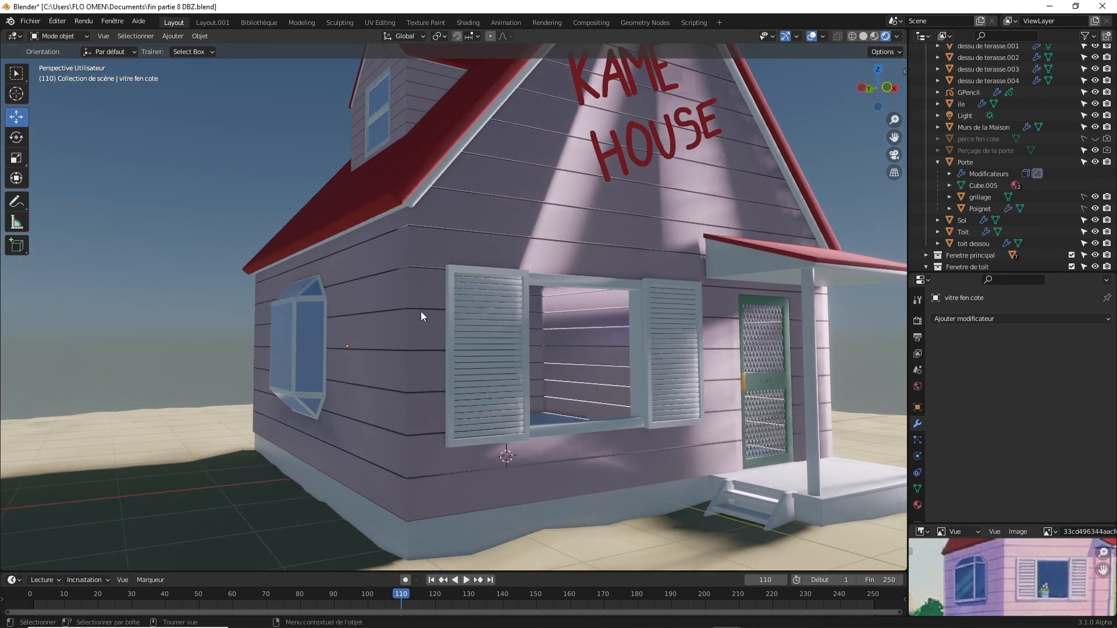
pyautogui.click(311, 340)
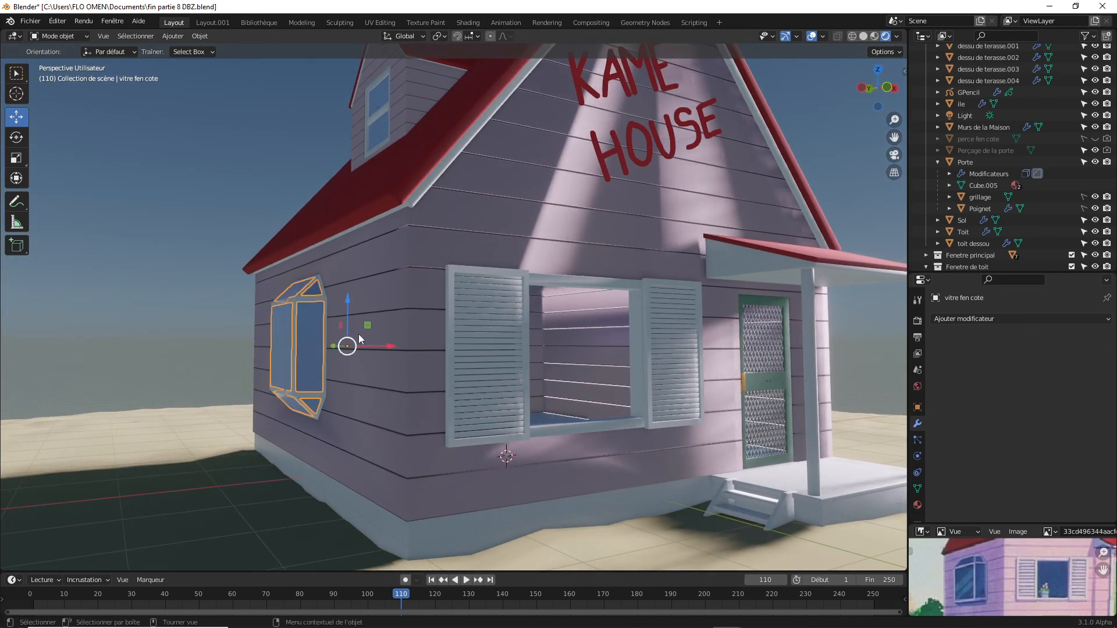
pyautogui.moveTo(390, 346); pyautogui.dragTo(389, 346)
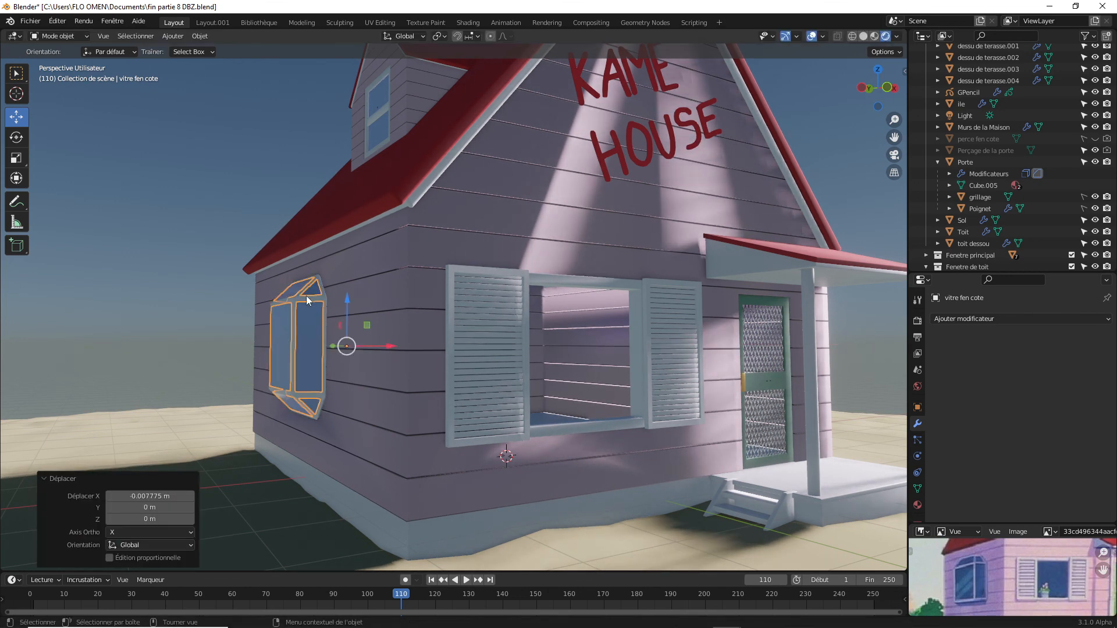
pyautogui.click(197, 270)
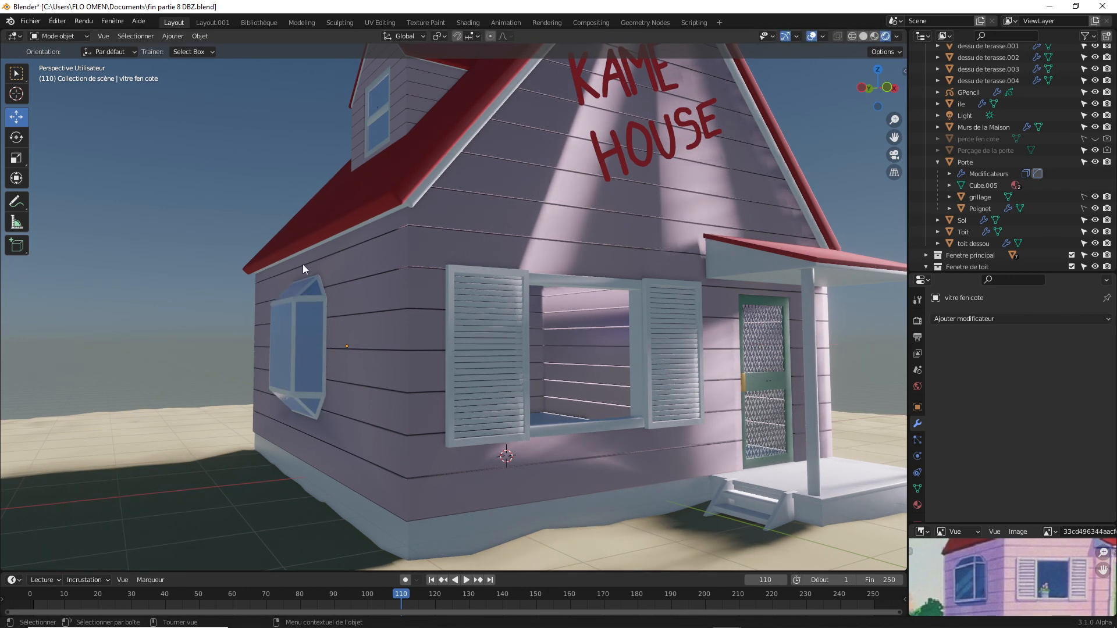
# Examine the whole house from its front corner, checking how the side bay window sits in the wall.
pyautogui.moveTo(889, 100); pyautogui.dragTo(894, 139)
pyautogui.moveTo(893, 101); pyautogui.dragTo(888, 111)
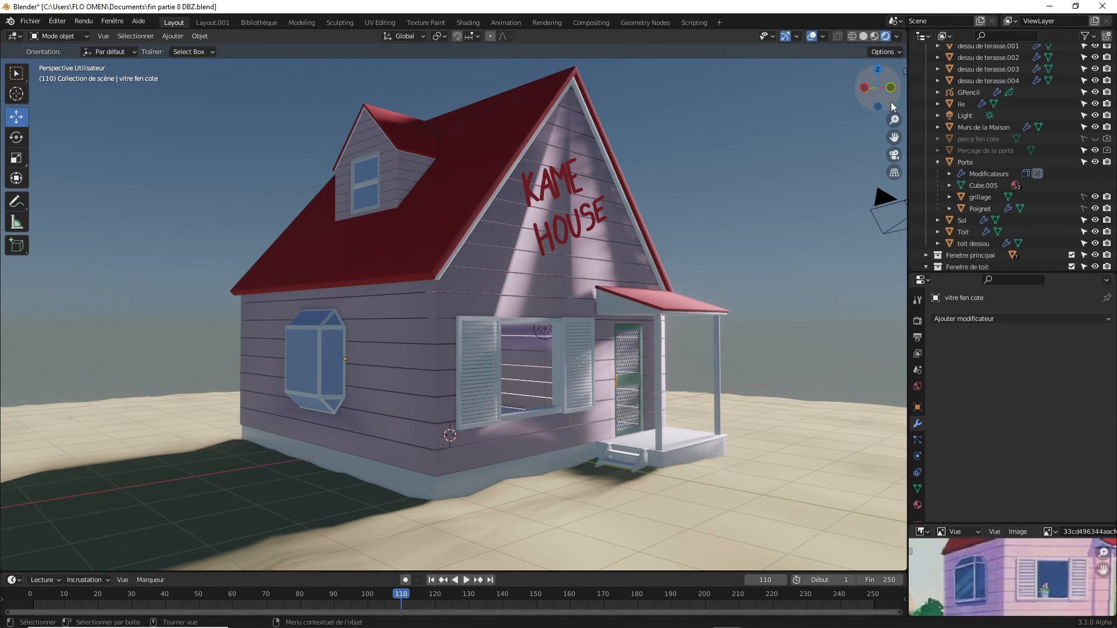
pyautogui.moveTo(889, 101); pyautogui.dragTo(893, 148)
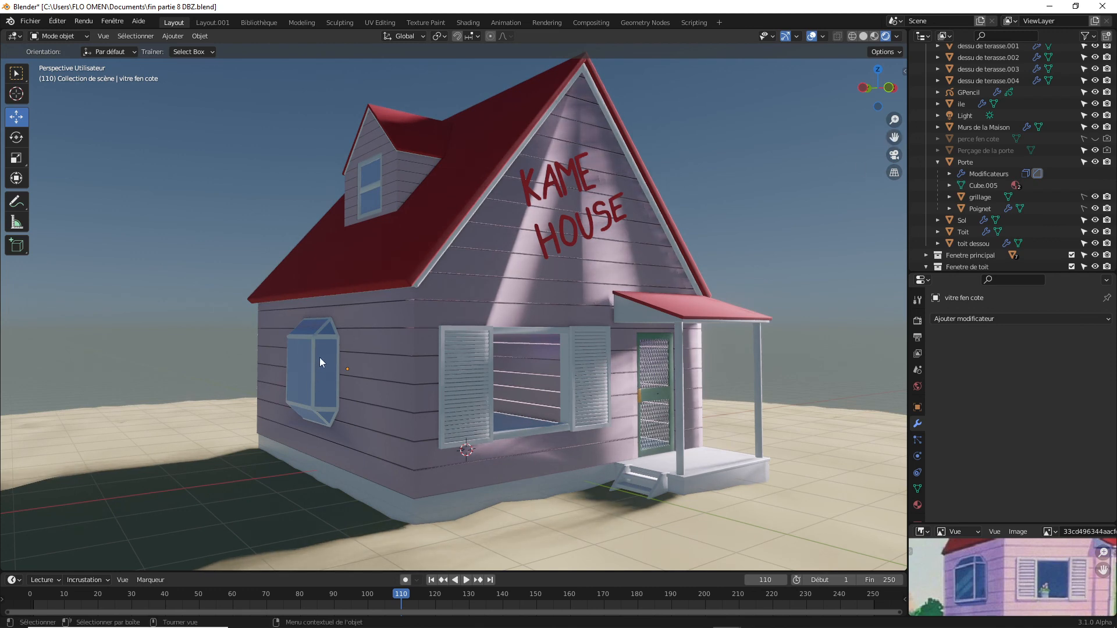
pyautogui.click(303, 364)
pyautogui.click(222, 306)
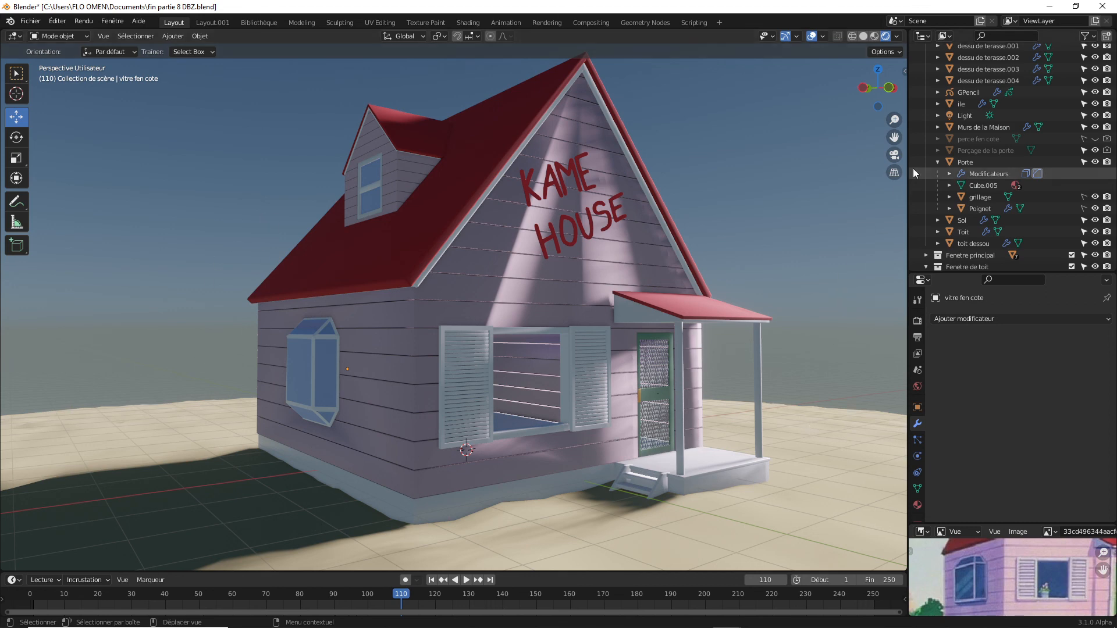
pyautogui.moveTo(888, 101); pyautogui.dragTo(876, 146)
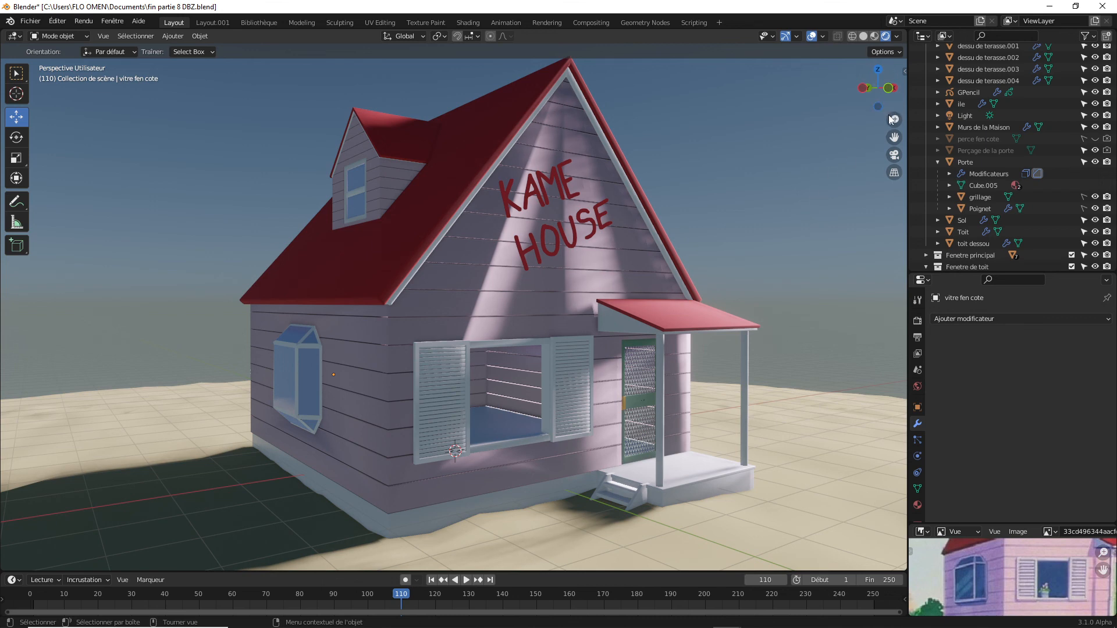
pyautogui.moveTo(894, 137); pyautogui.dragTo(888, 146)
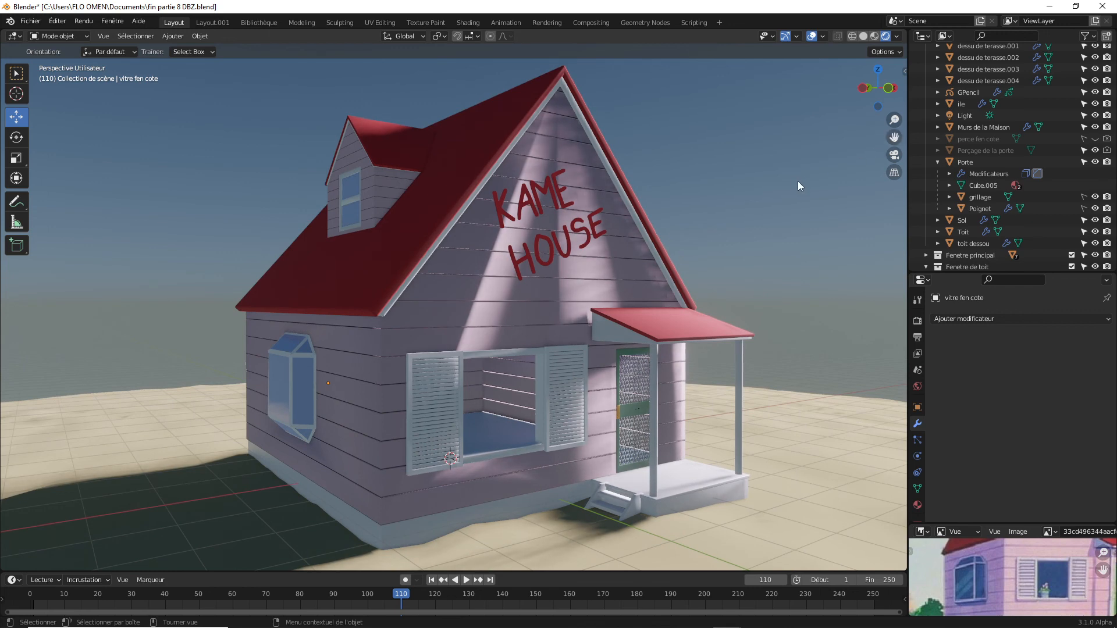